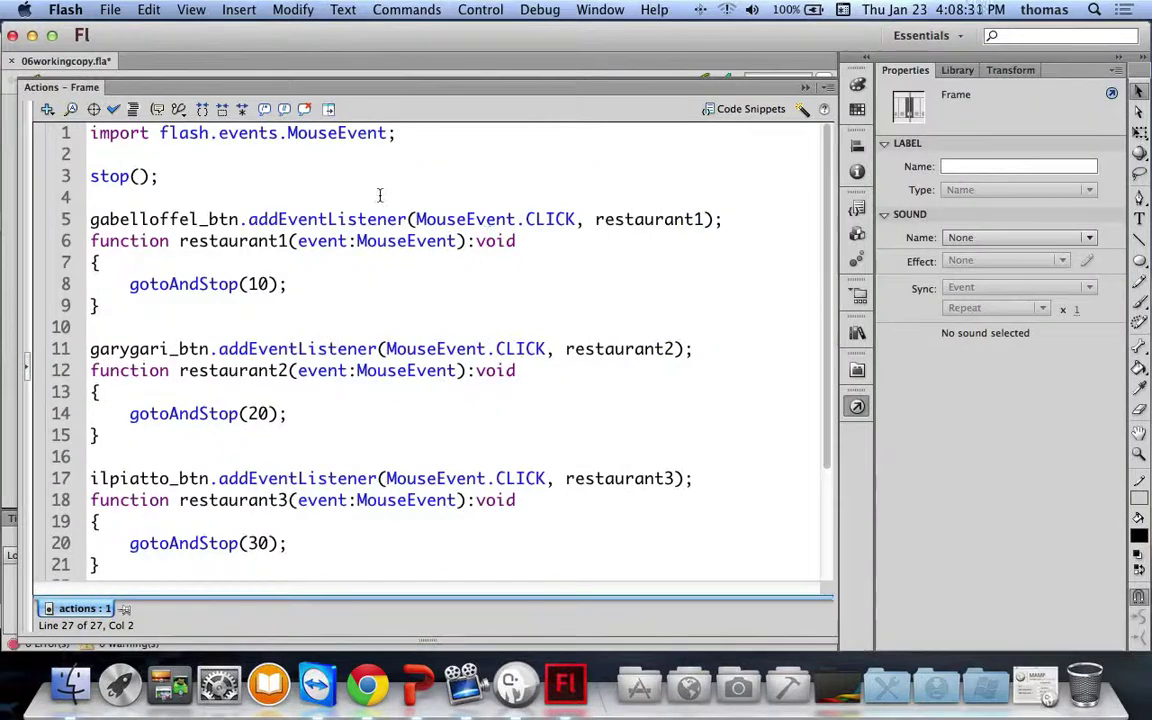
Review the frame's button event listener code and go through the presentation slides on creating destination keyframes
scroll(380, 198, down, 3)
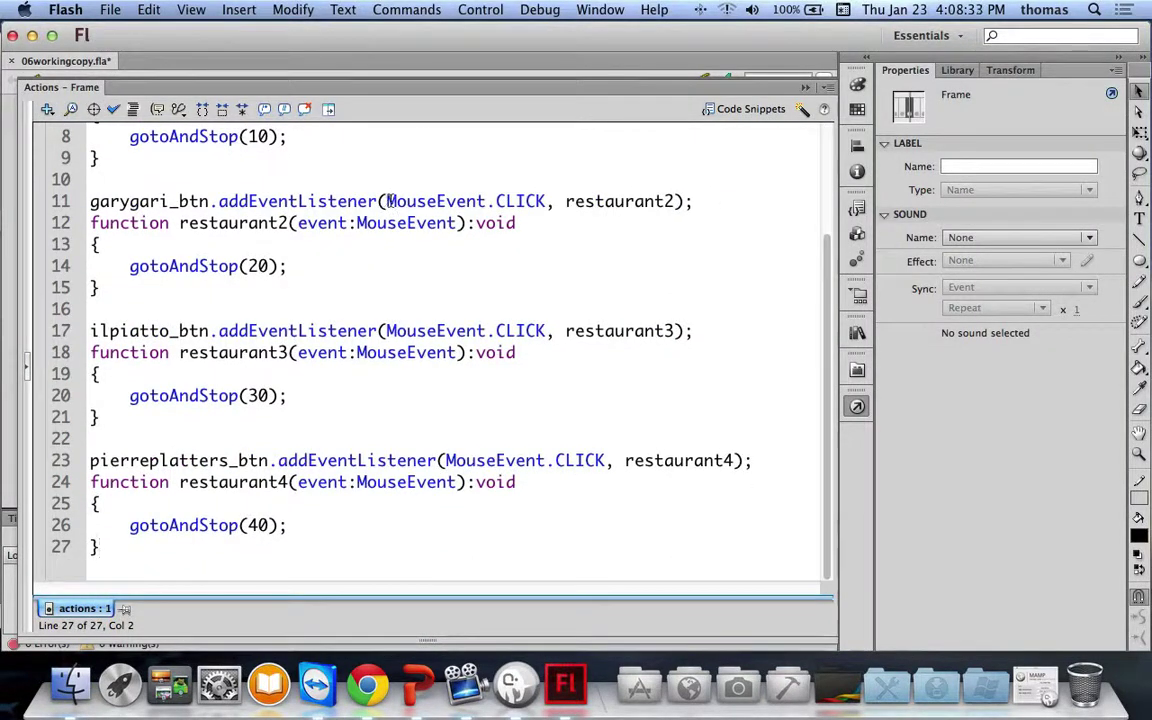
scroll(390, 196, up, 3)
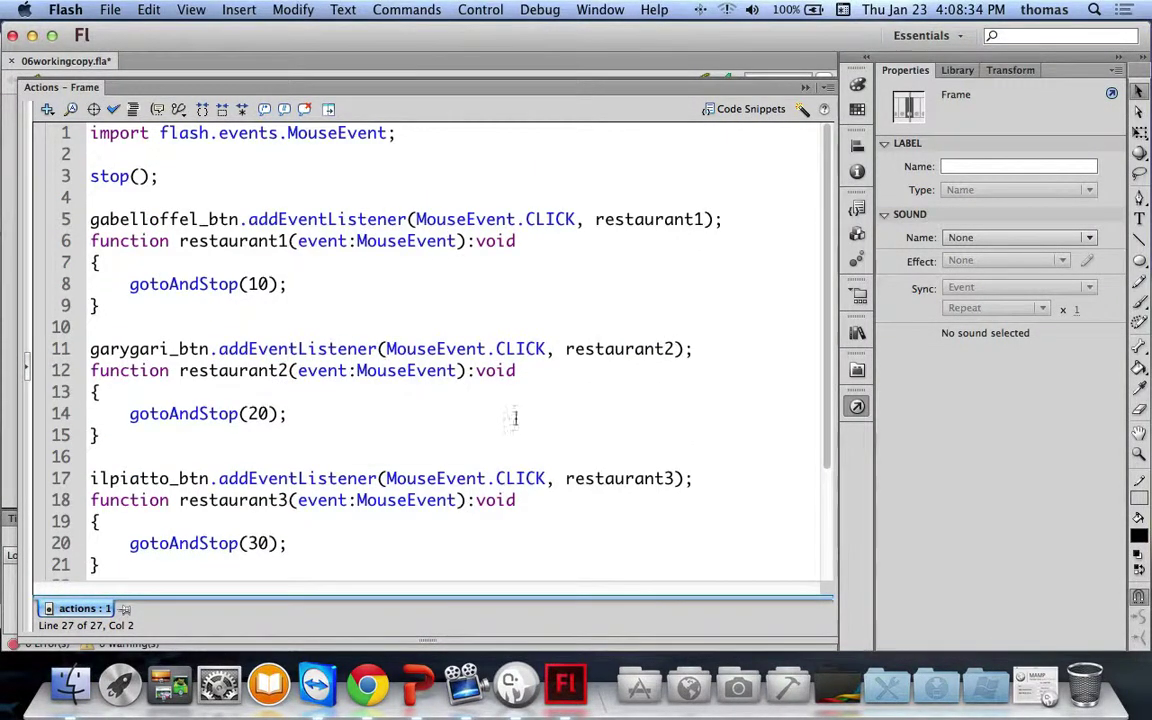
click(380, 660)
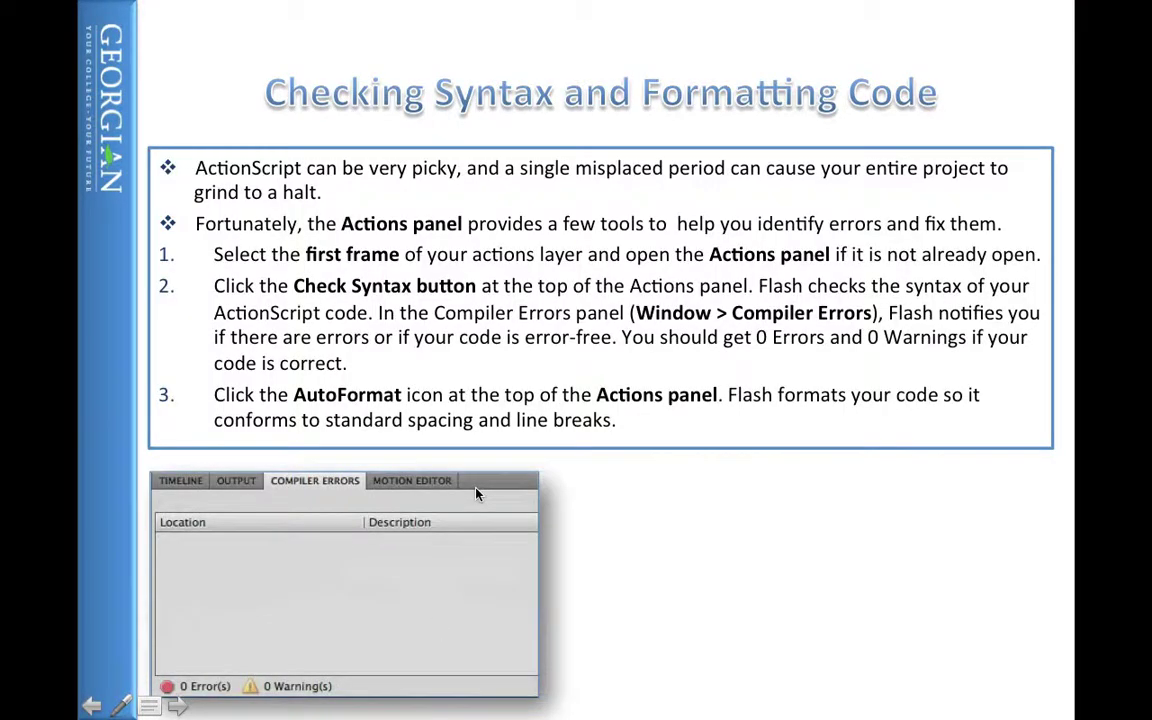
click(476, 492)
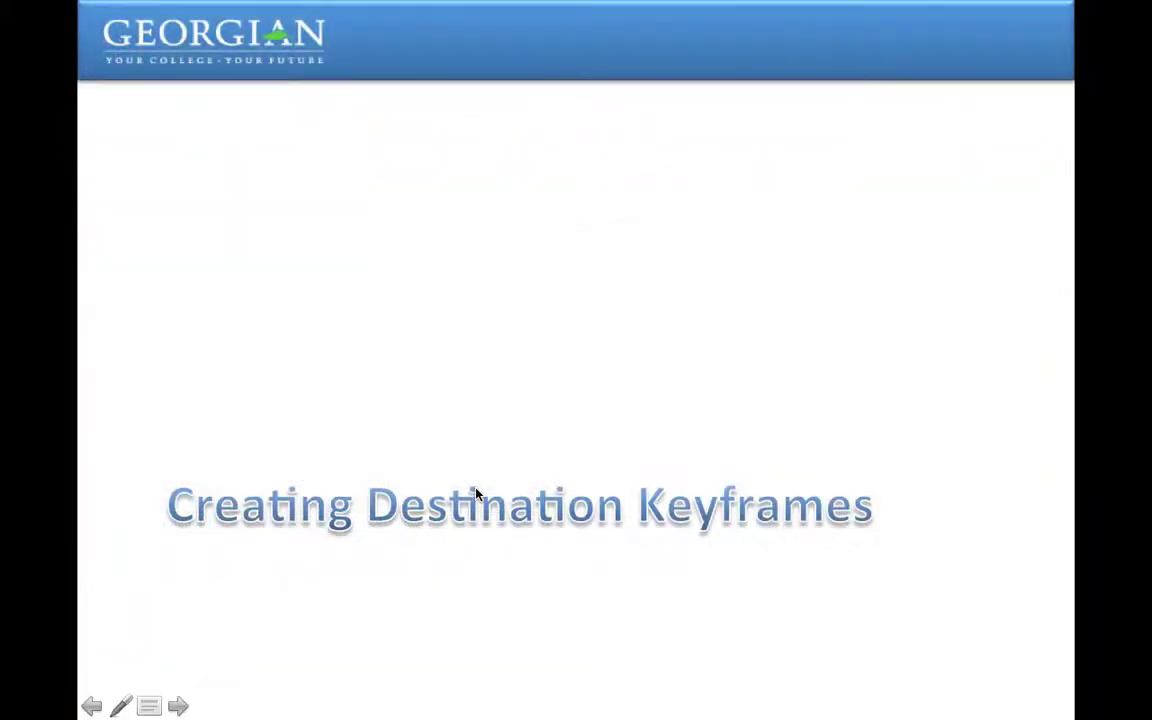
click(476, 492)
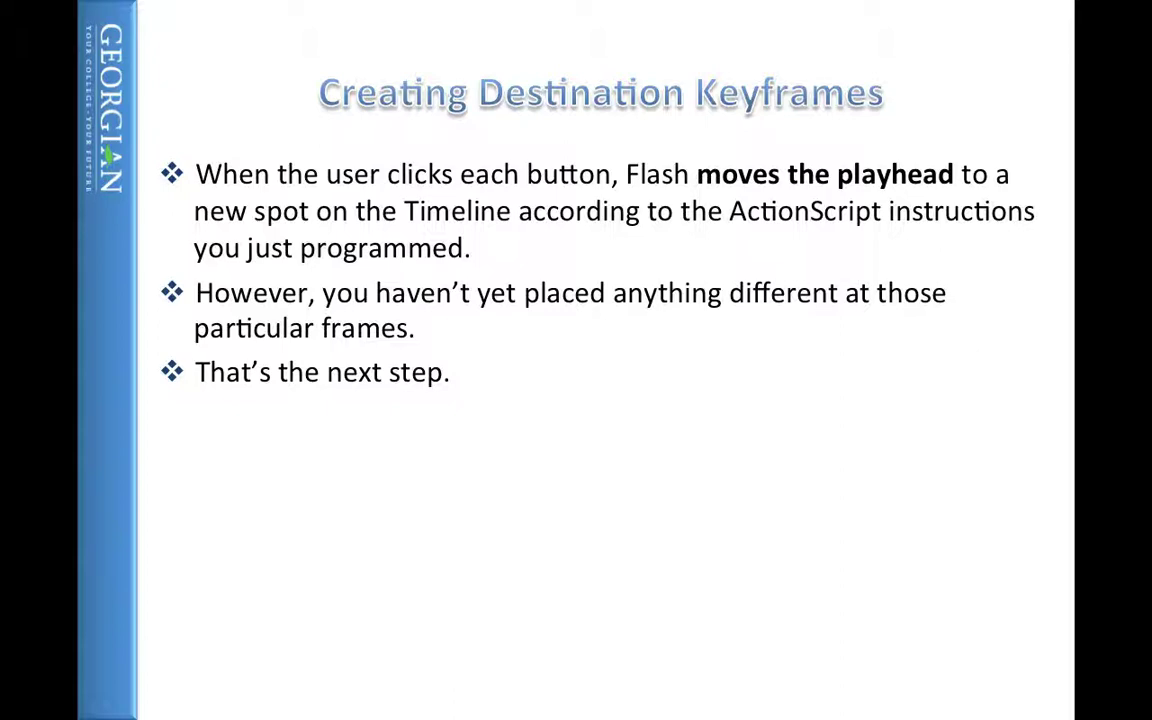
key(Right)
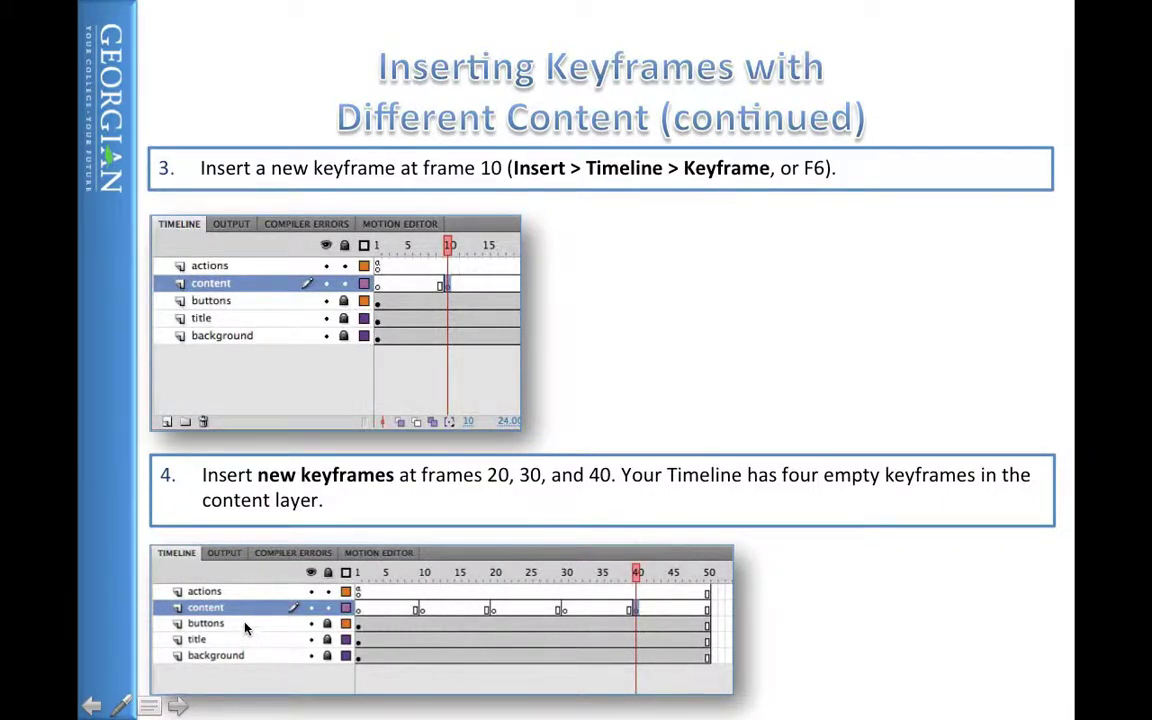
Switch back to Flash and add a new layer named content directly above the buttons layer in the Timeline
key(Escape)
key(super+Tab)
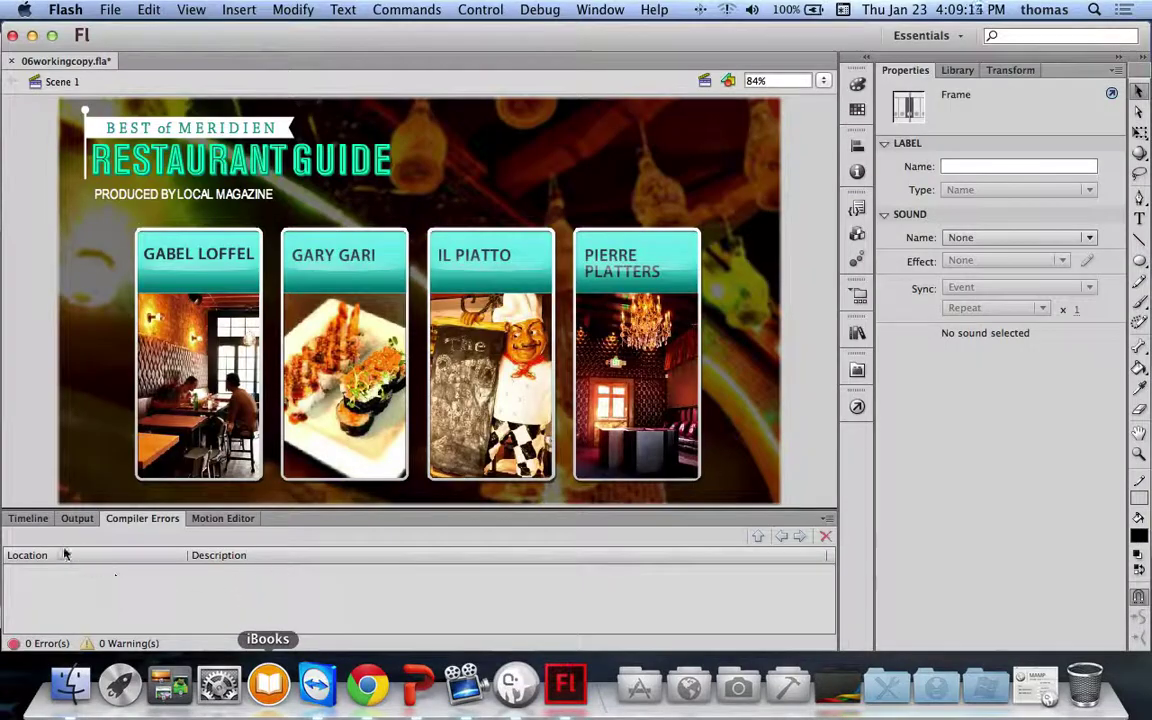
click(28, 518)
click(62, 574)
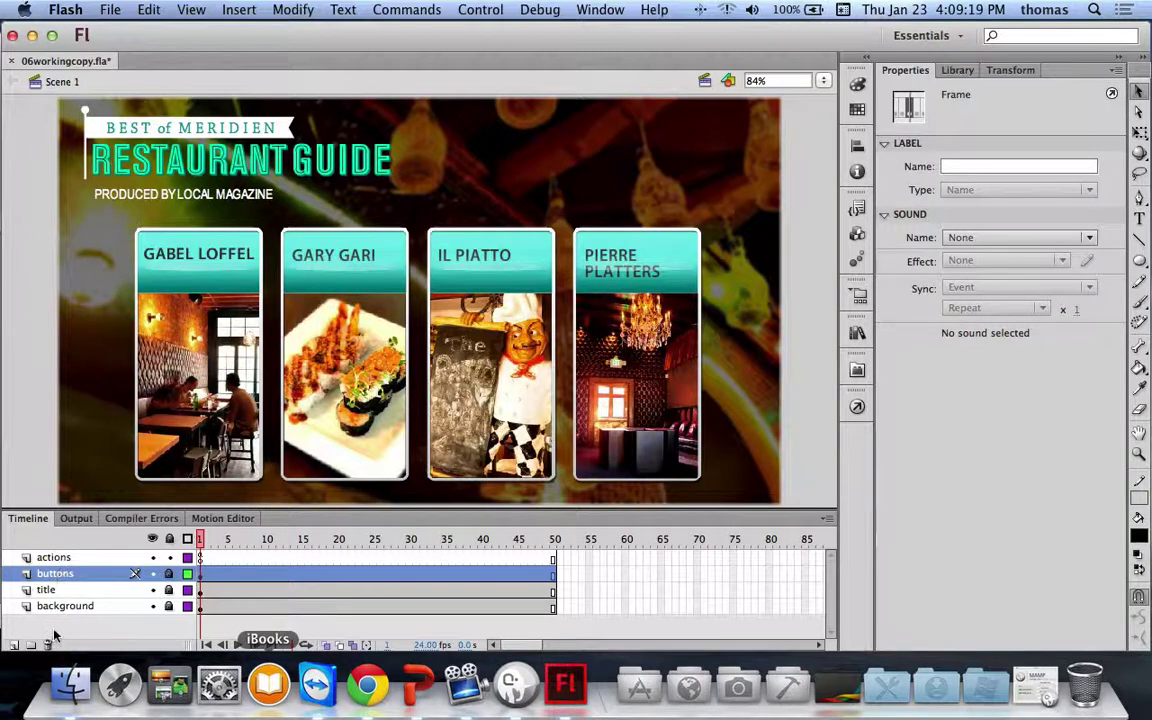
click(14, 645)
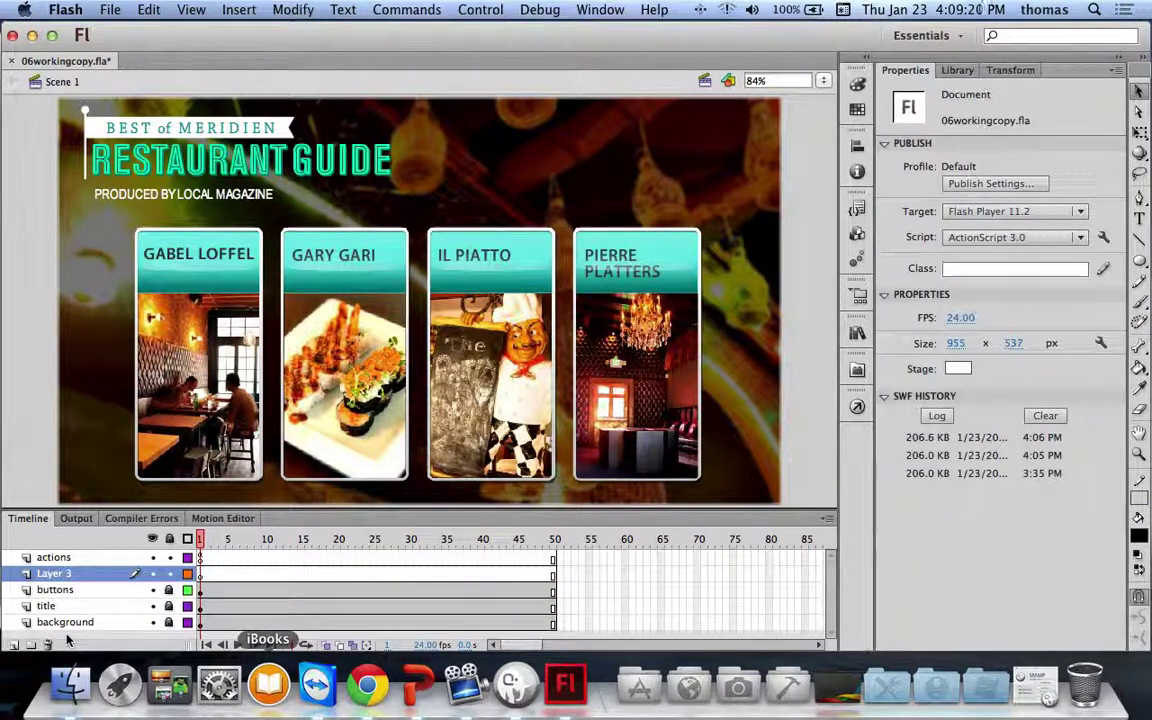
double_click(55, 574)
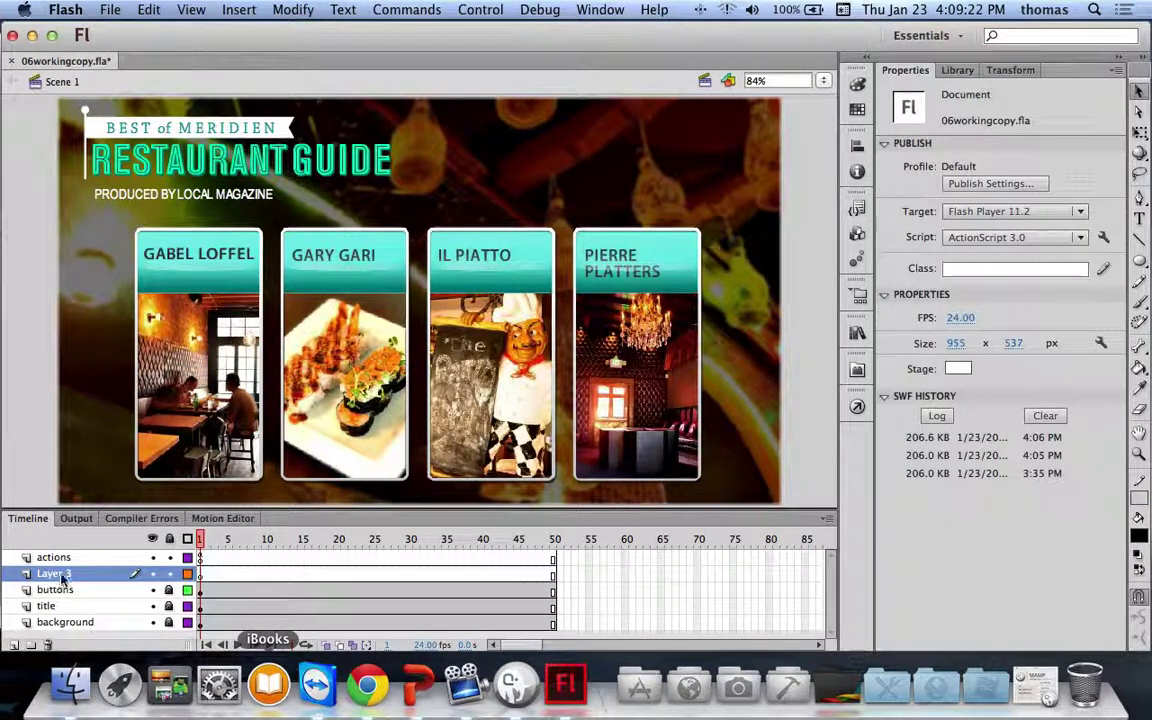
text(ca)
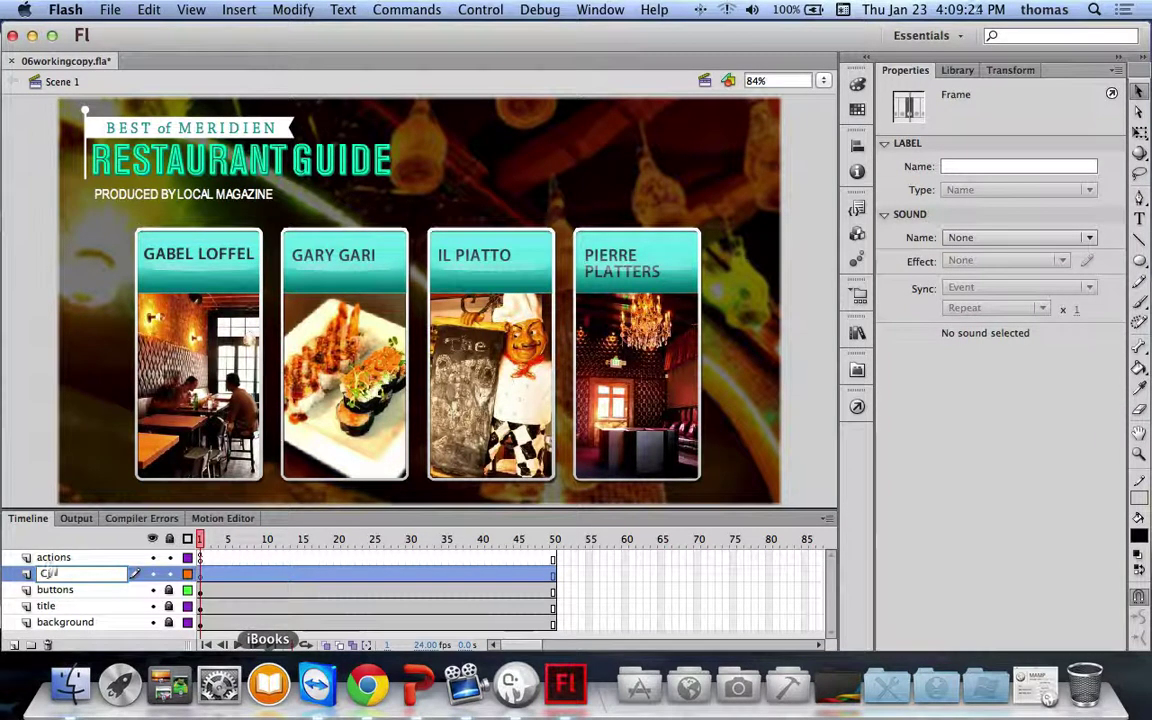
text(n)
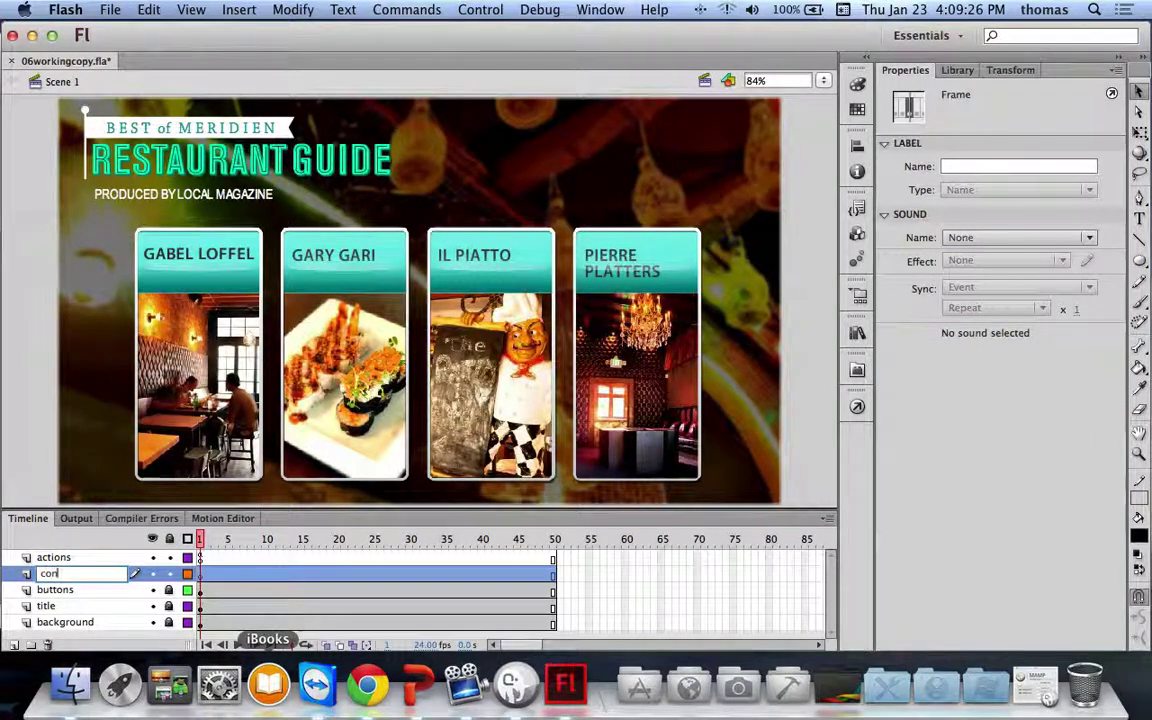
text(tent)
key(Return)
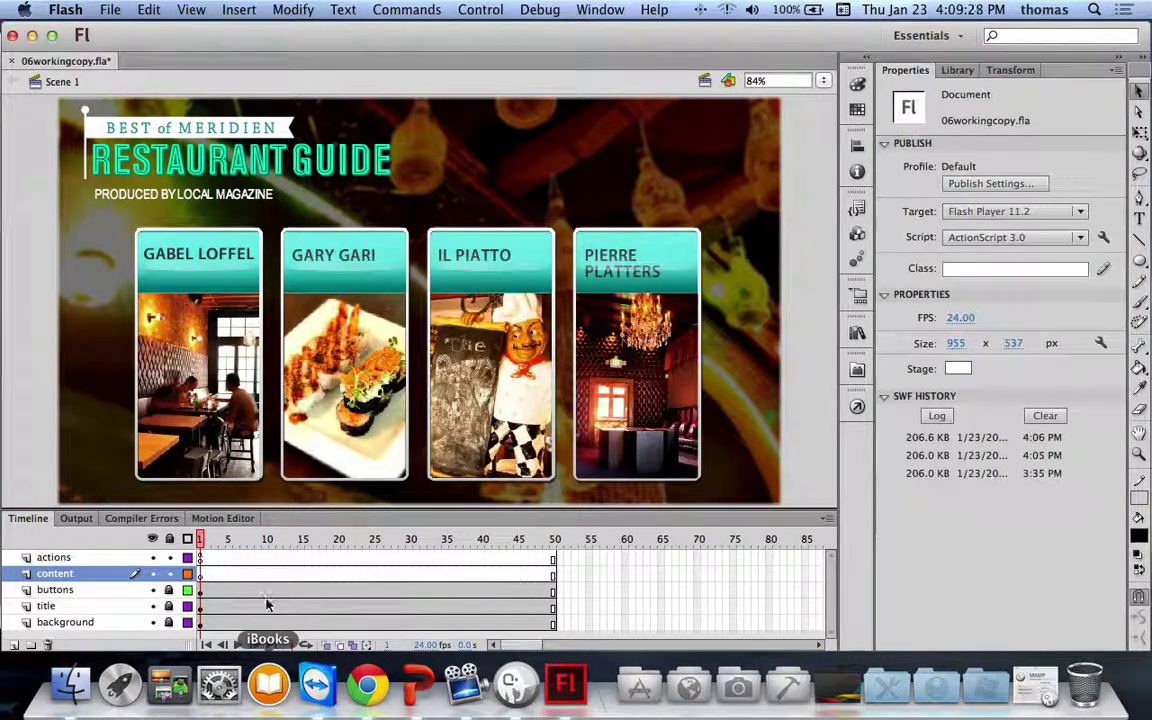
Insert keyframes at frames 10 and 20 of the content layer
click(266, 574)
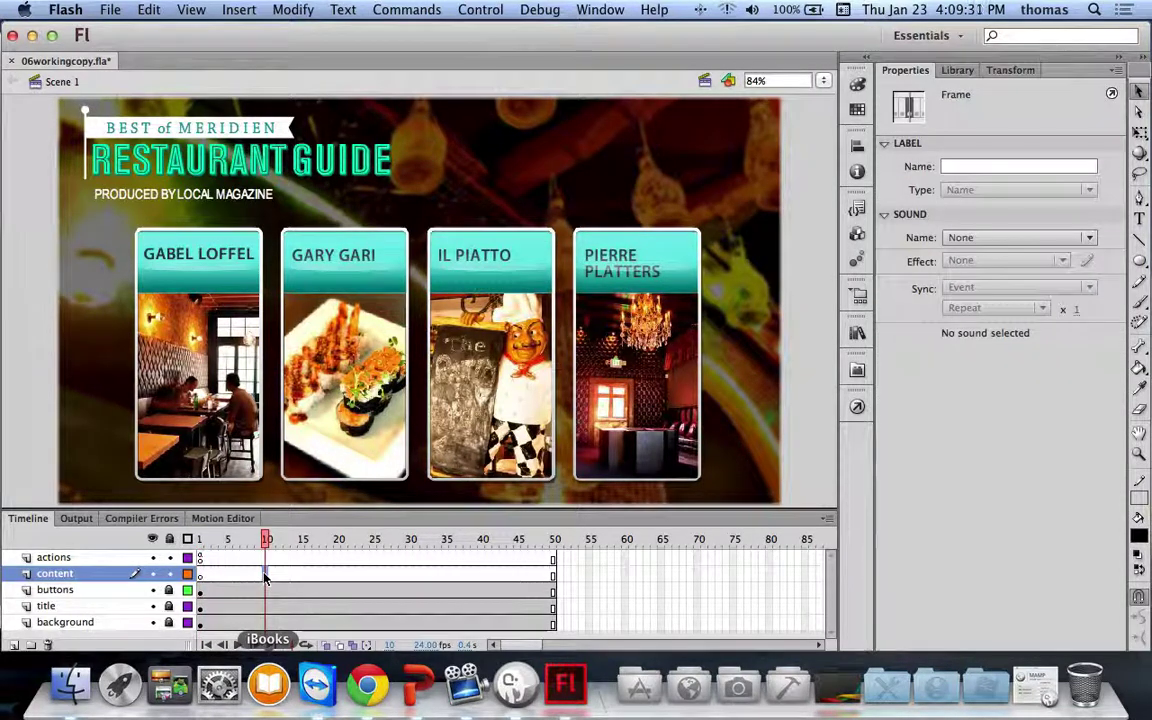
right_click(266, 576)
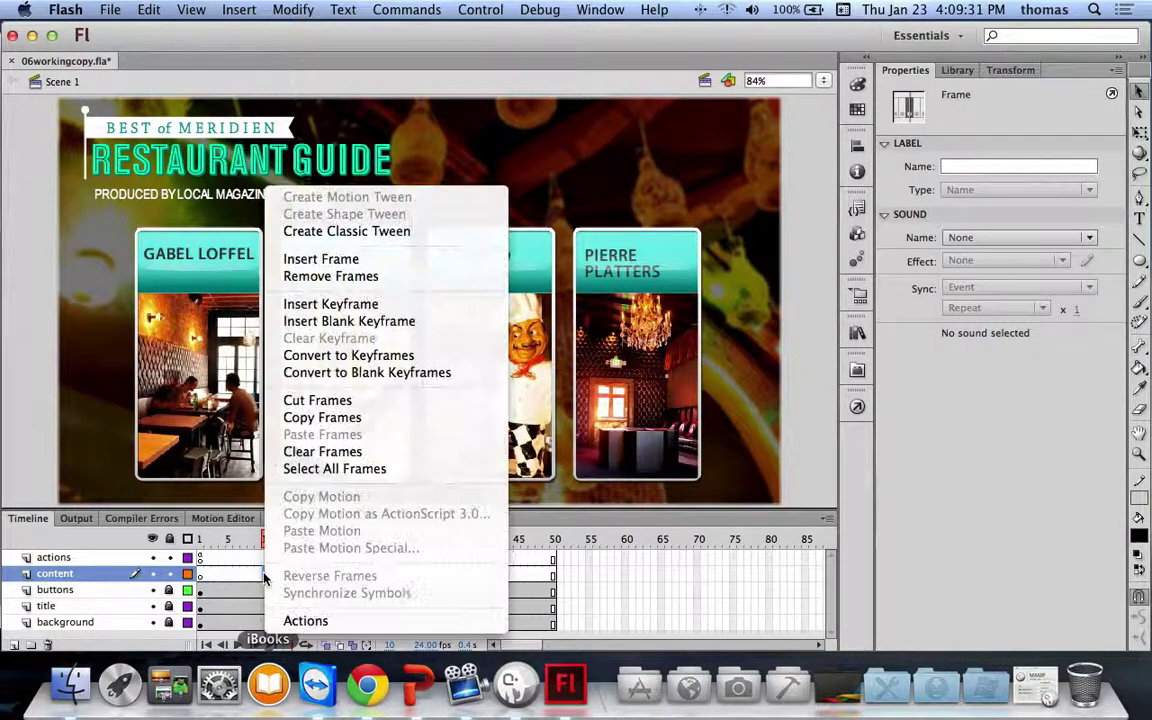
click(341, 304)
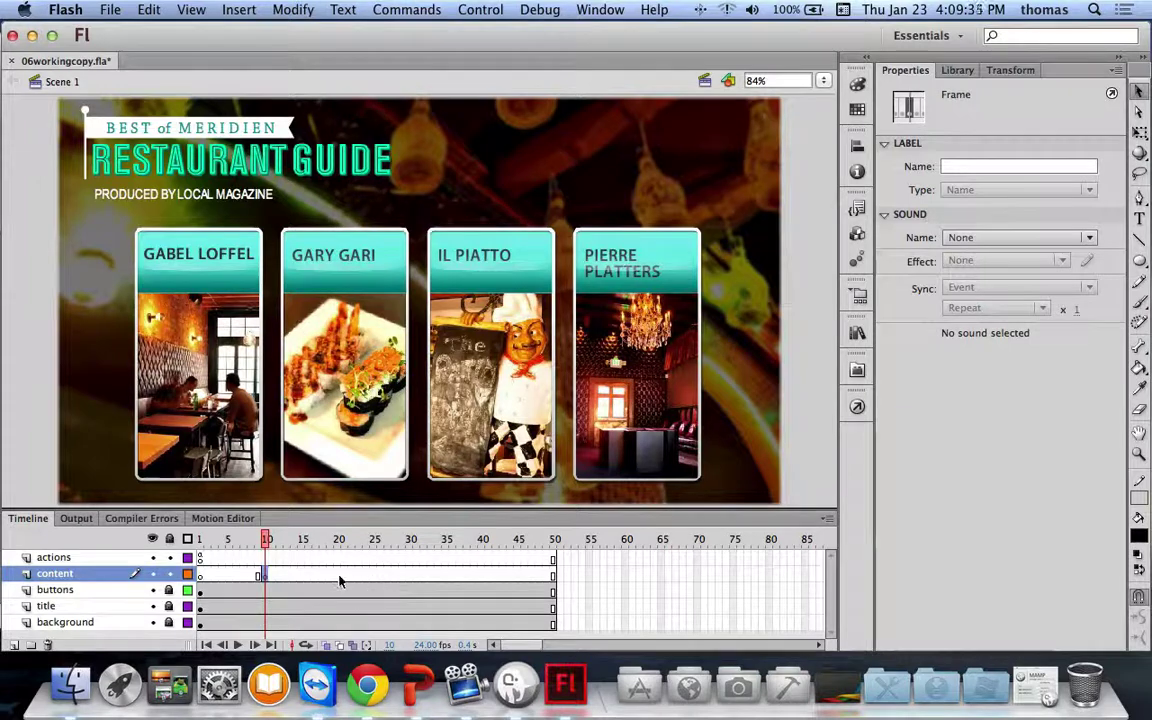
click(337, 576)
right_click(336, 577)
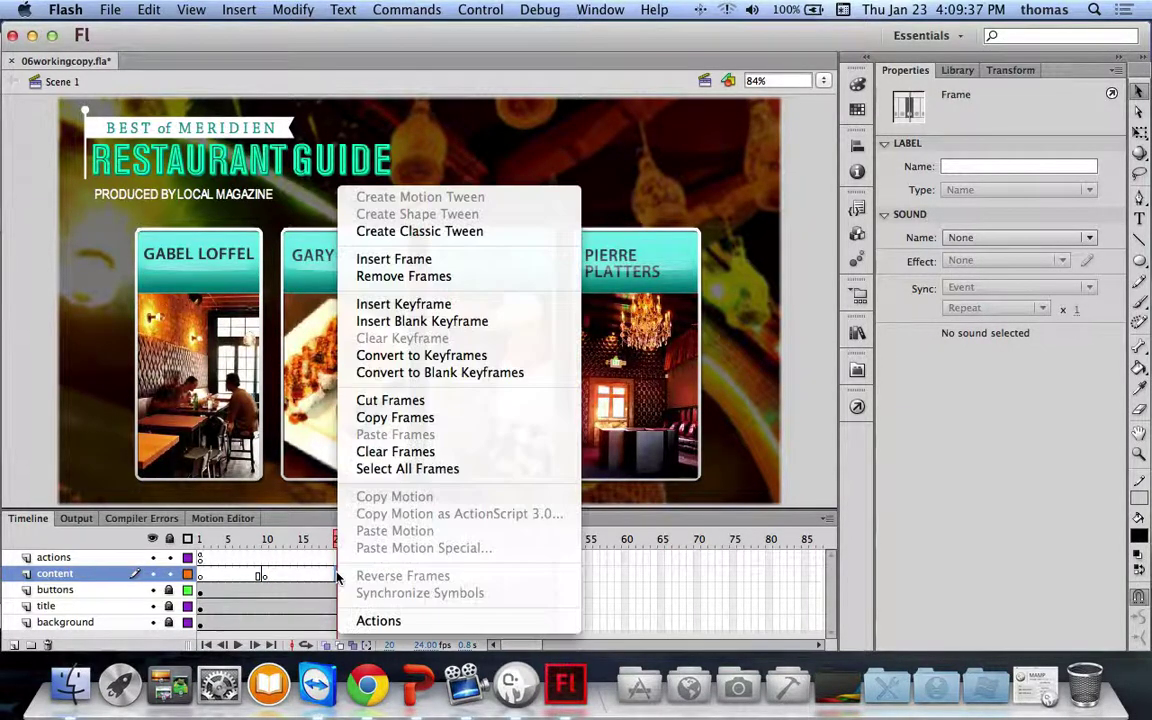
click(392, 303)
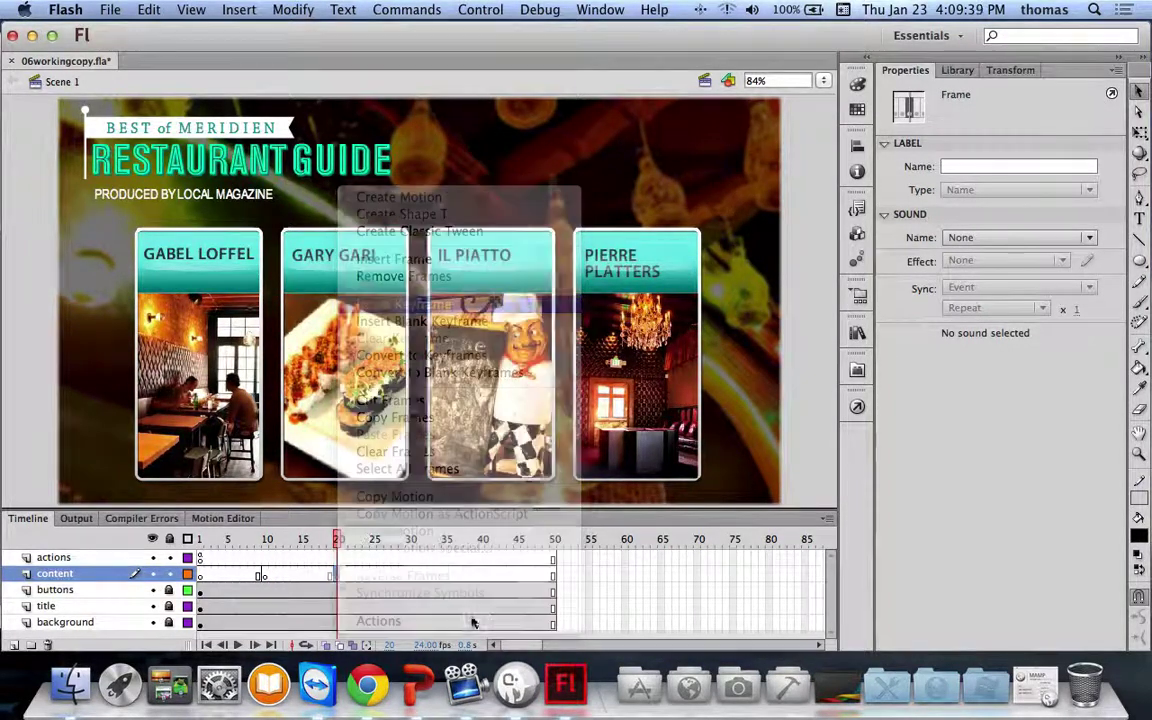
Insert keyframes at frames 30 and 40 of the content layer
click(408, 577)
right_click(408, 577)
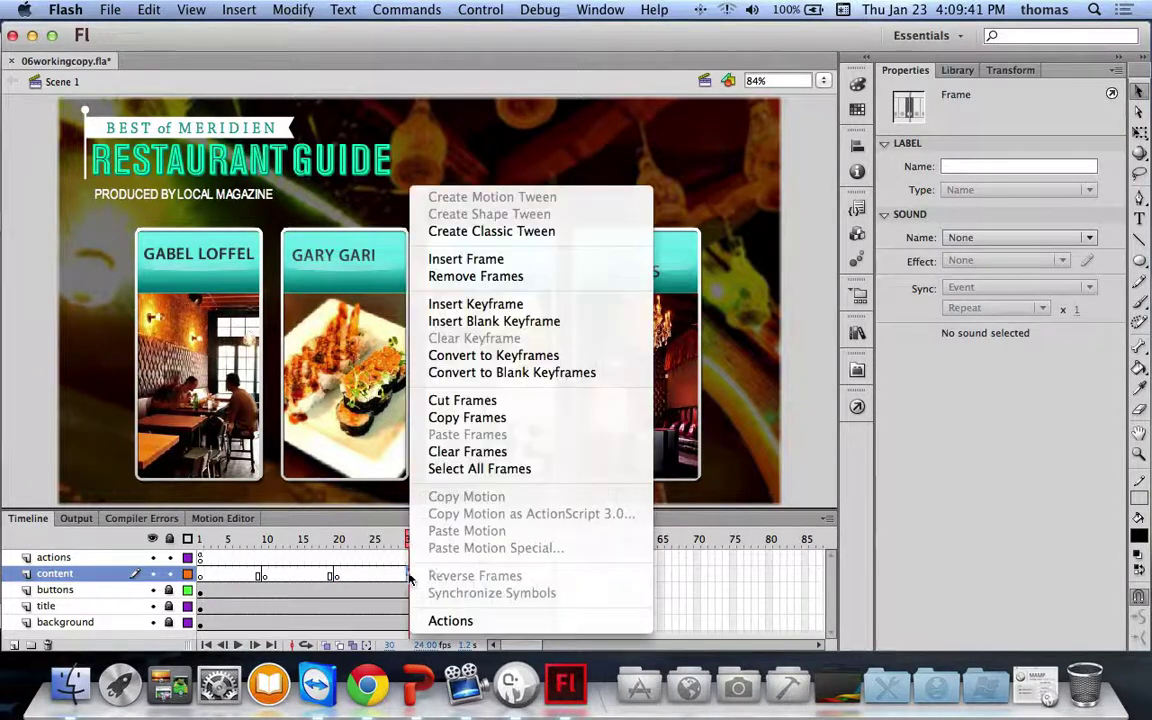
click(481, 304)
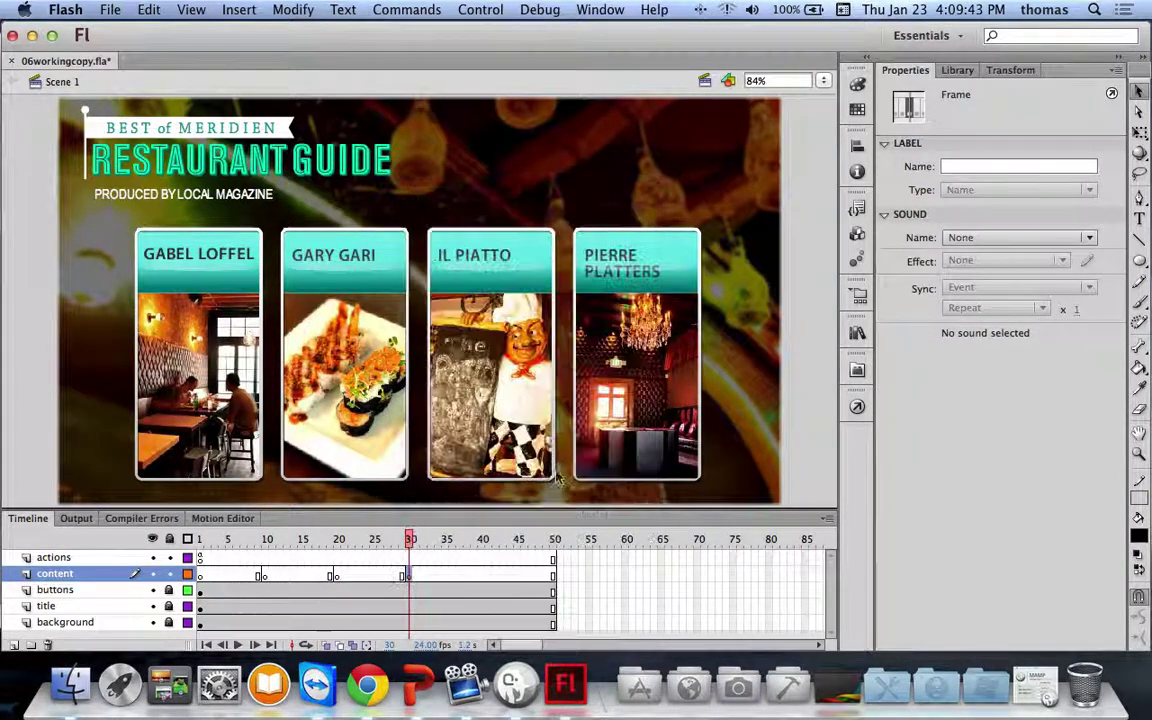
click(481, 577)
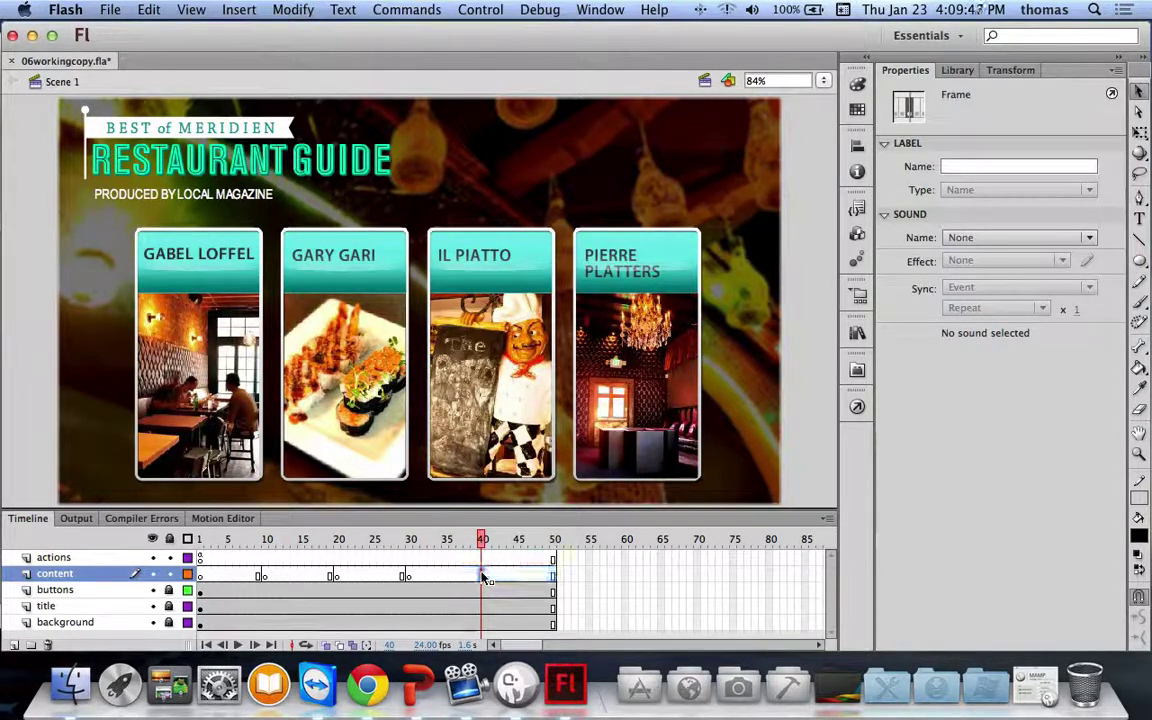
right_click(483, 578)
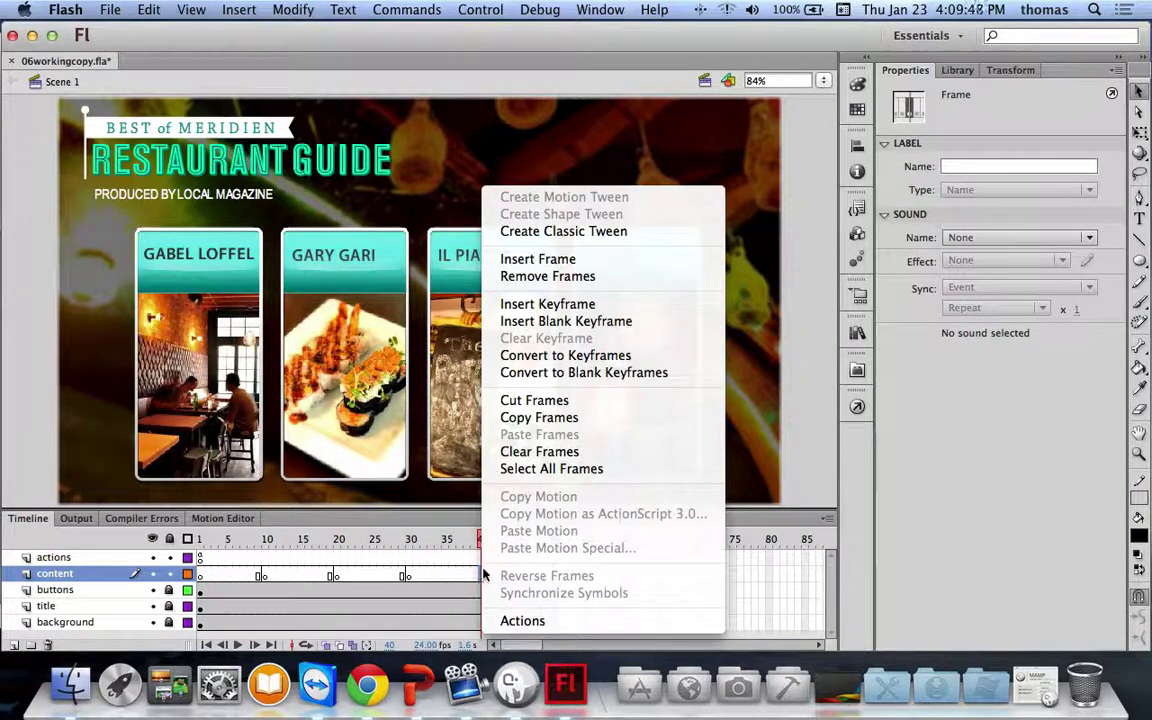
click(547, 304)
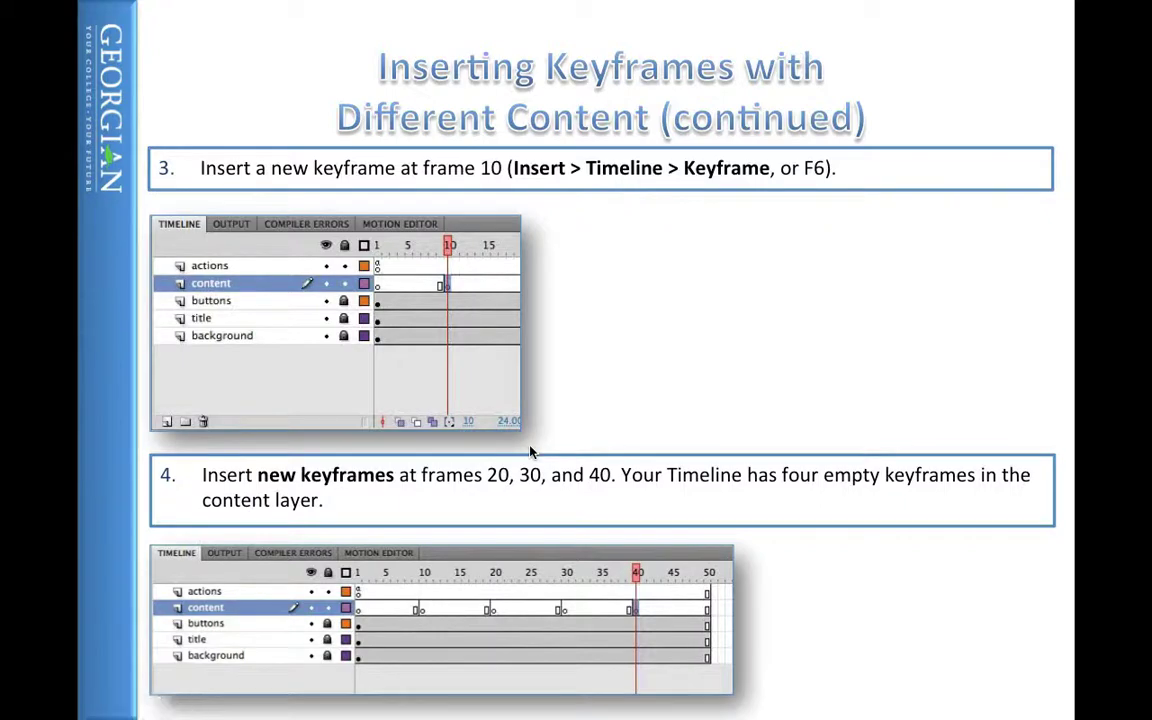
Place the gabel and loffel symbol from the restaurant content library folder on the Stage at frame 10 of the content layer
key(Right)
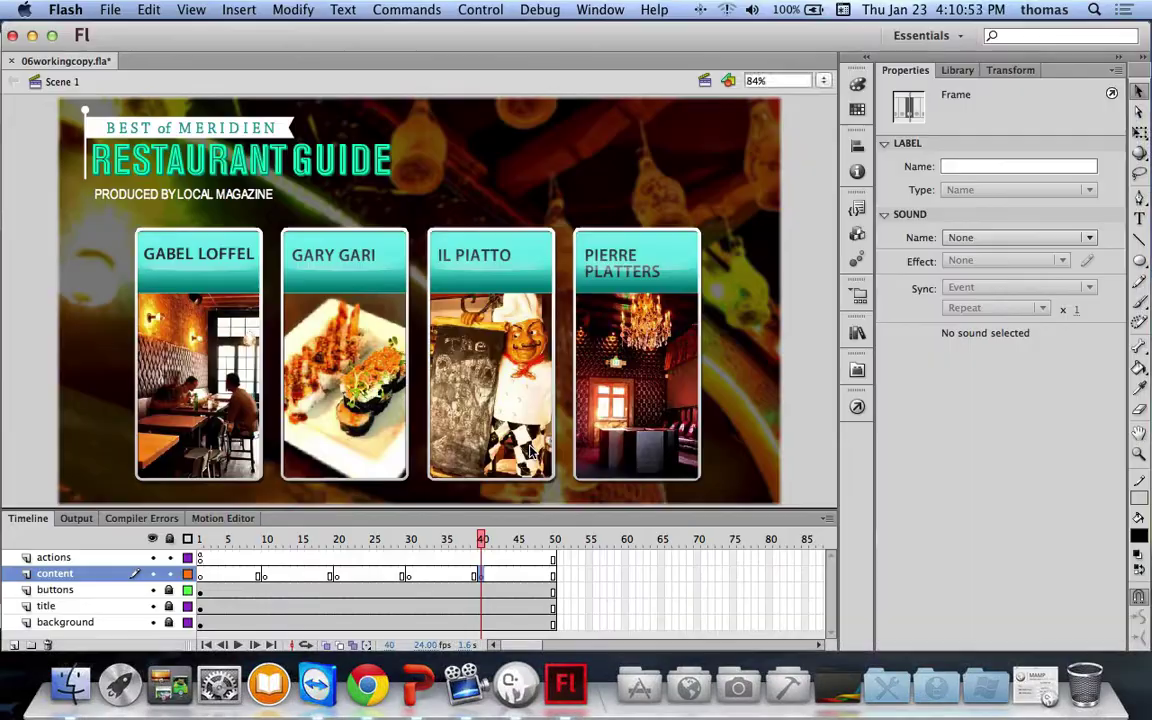
click(263, 576)
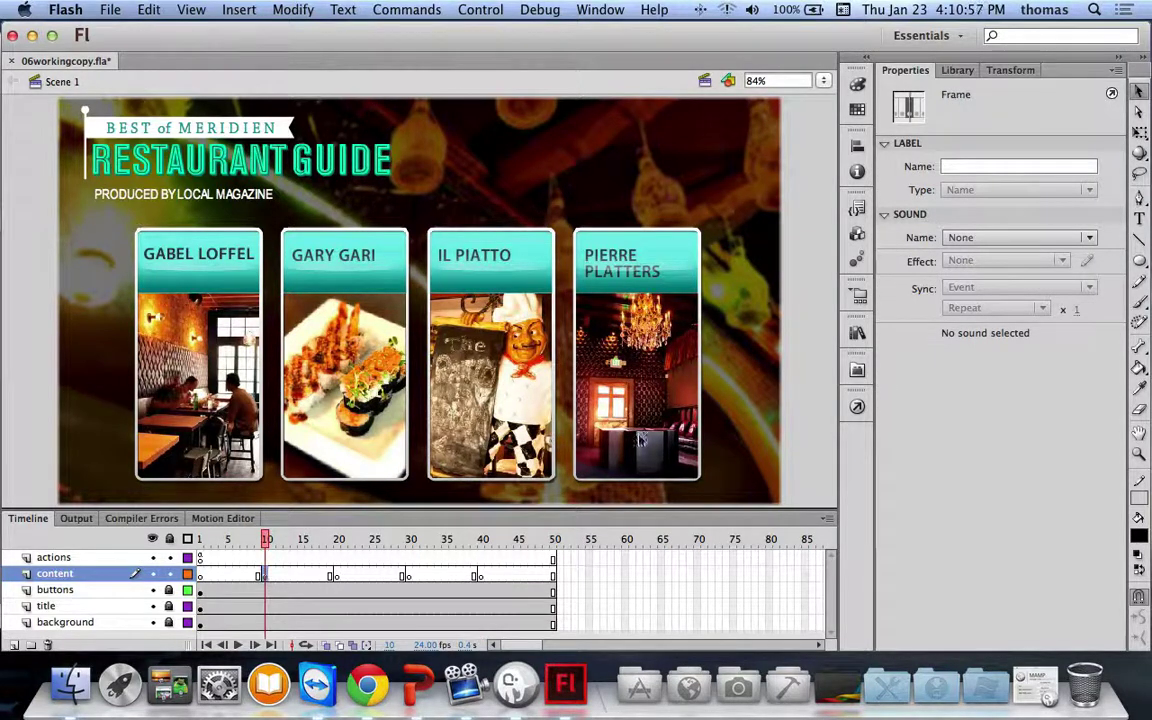
click(965, 72)
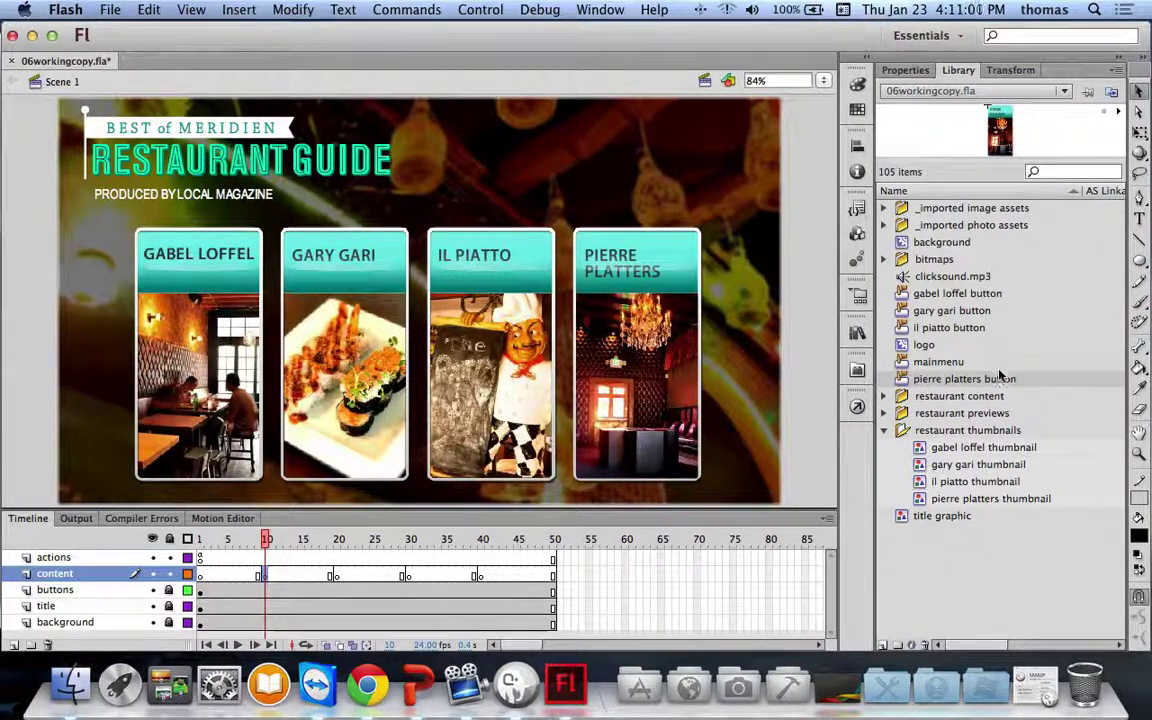
click(884, 397)
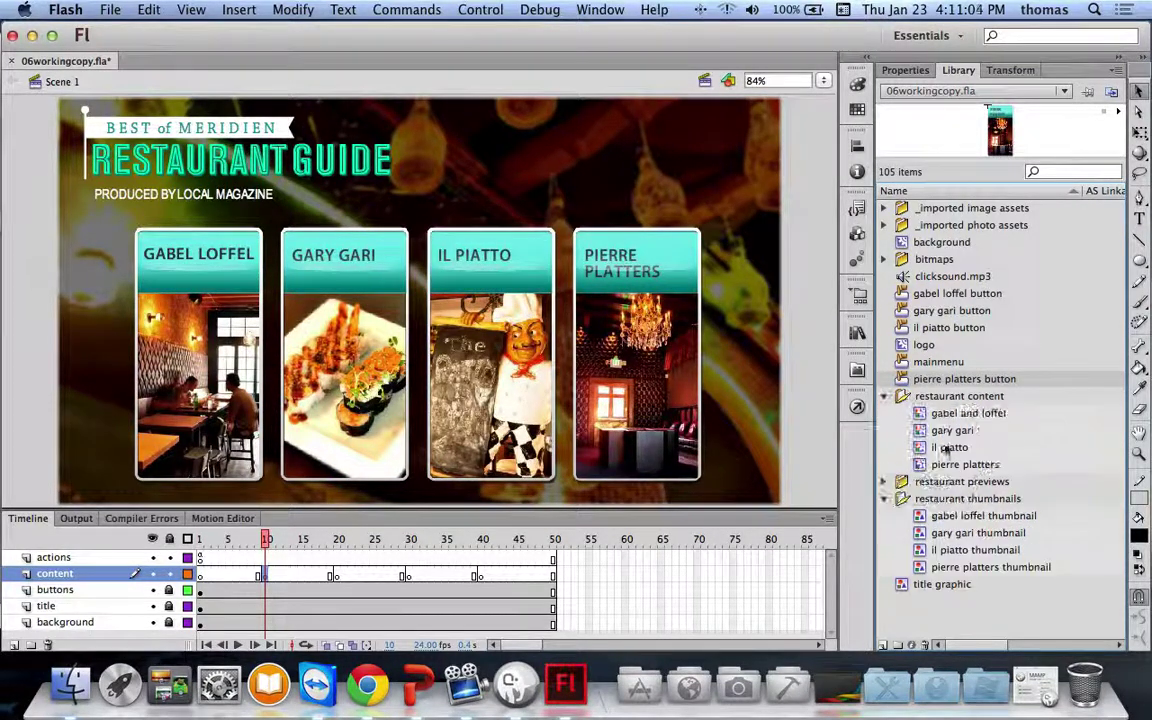
click(930, 413)
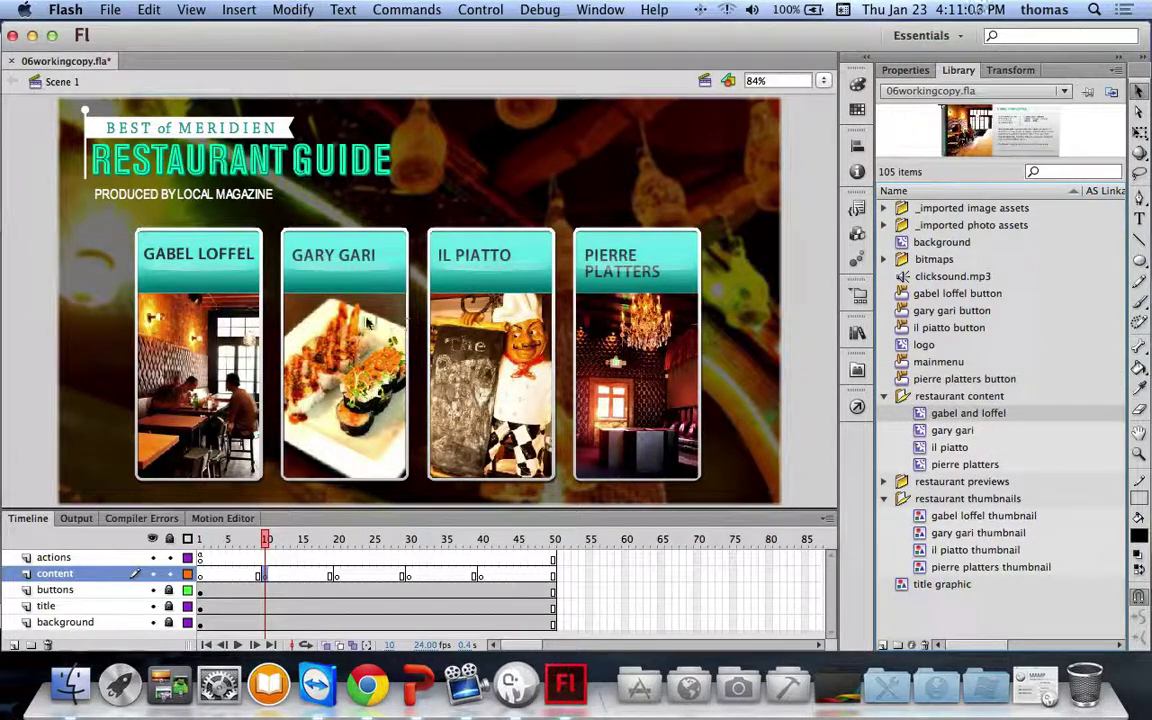
key(super+v)
drag(288, 281, 337, 317)
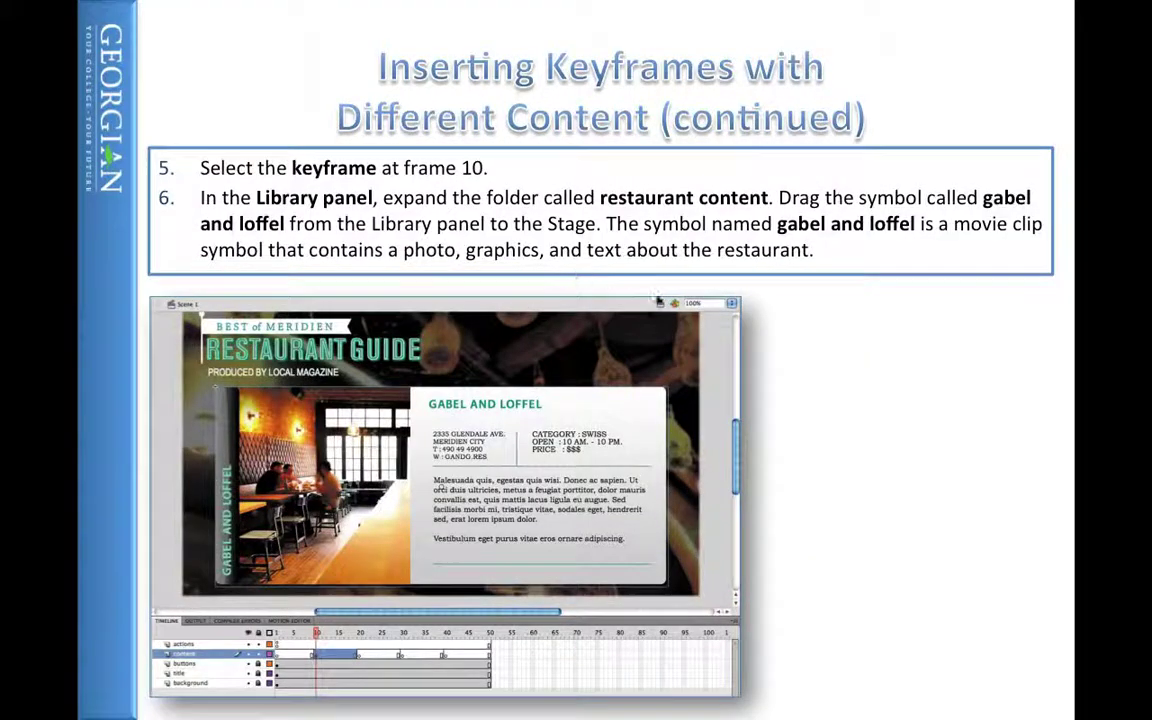
Position the gabel and loffel instance at X 60 and Y 150
click(674, 297)
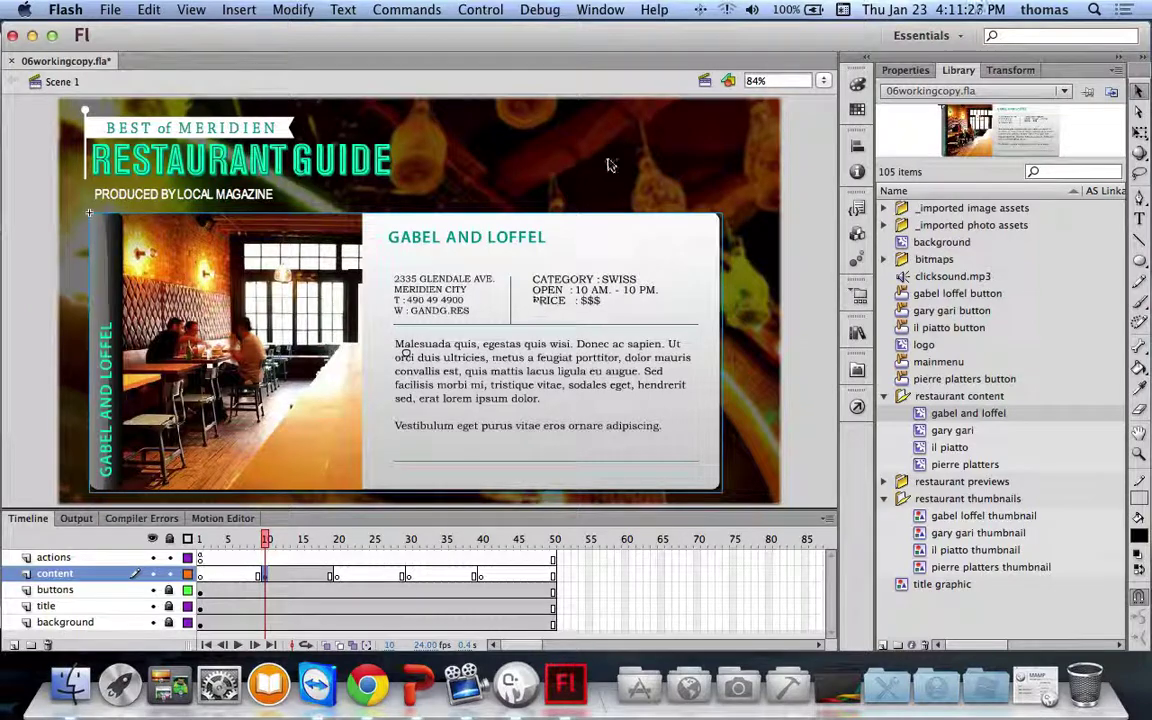
click(905, 70)
click(957, 198)
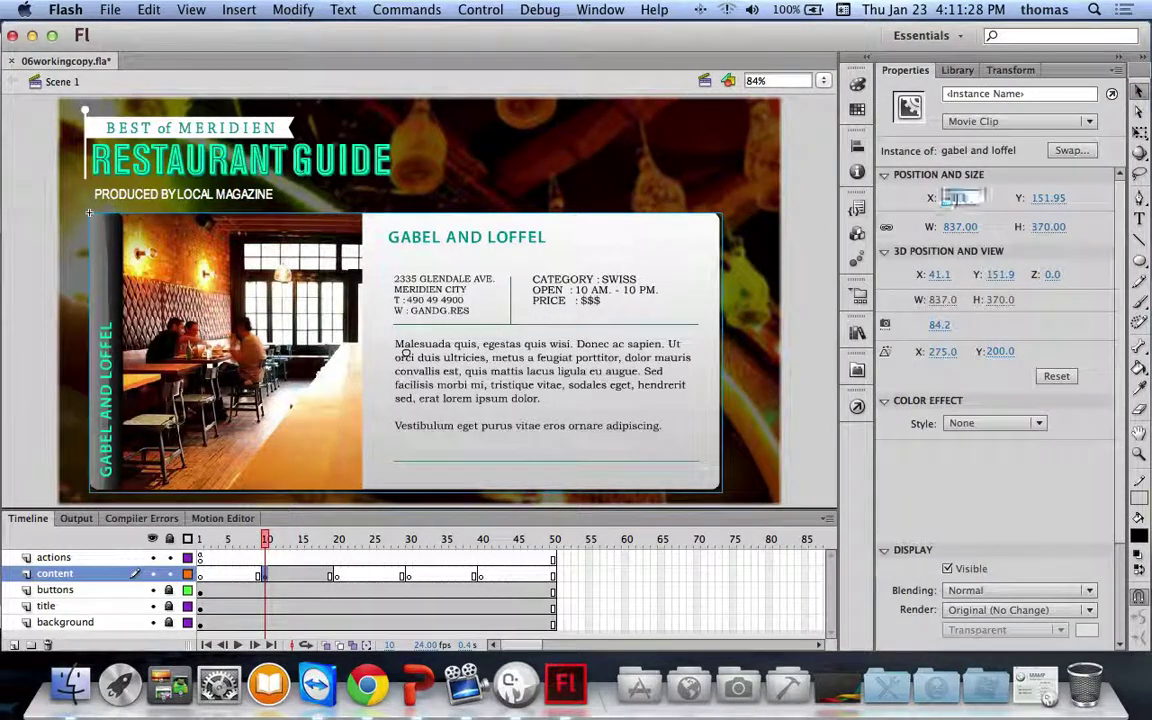
text(60)
key(Return)
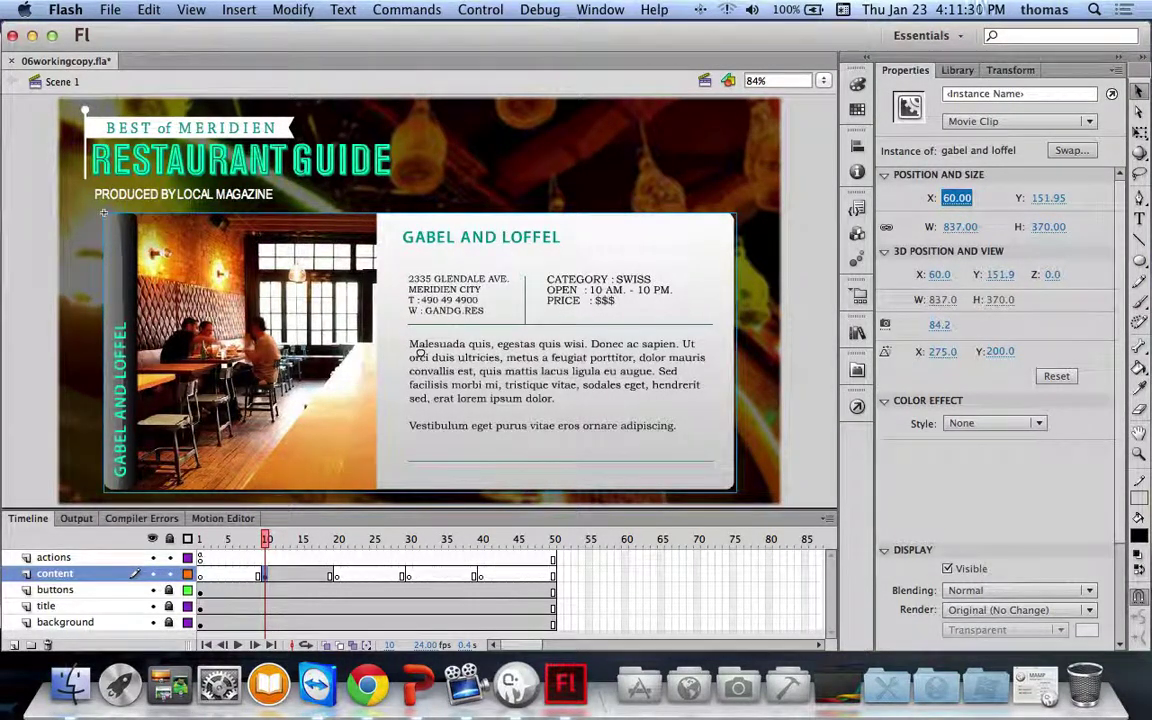
click(1043, 197)
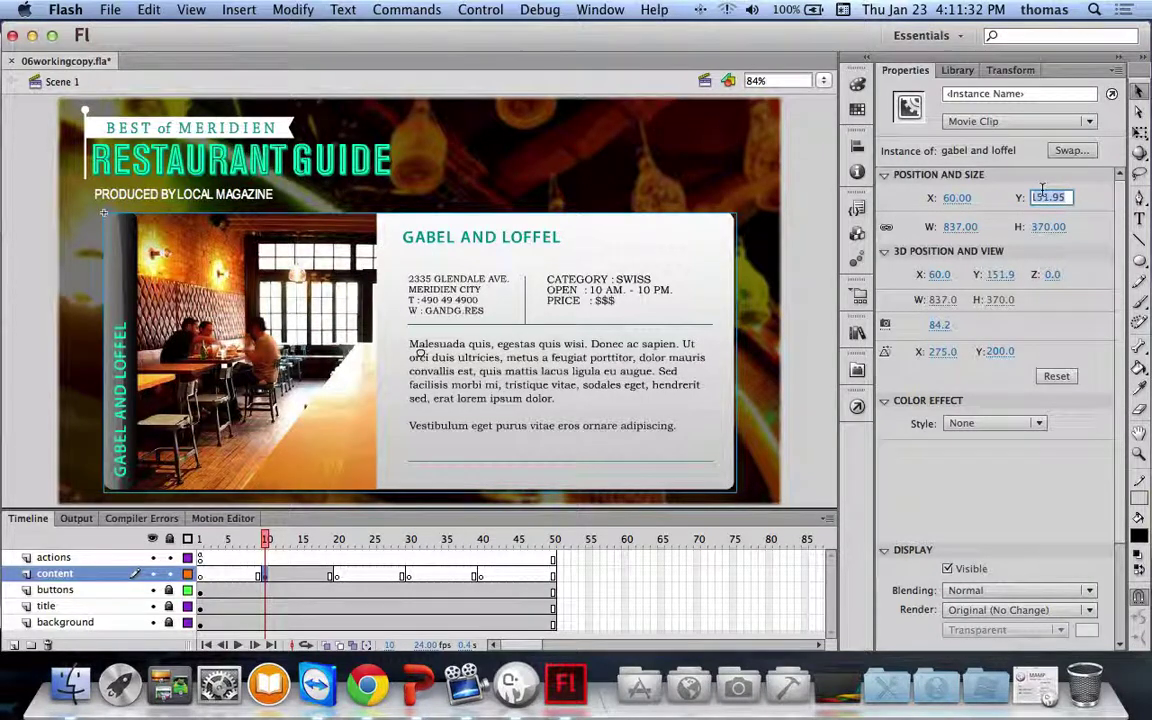
text(150)
key(Return)
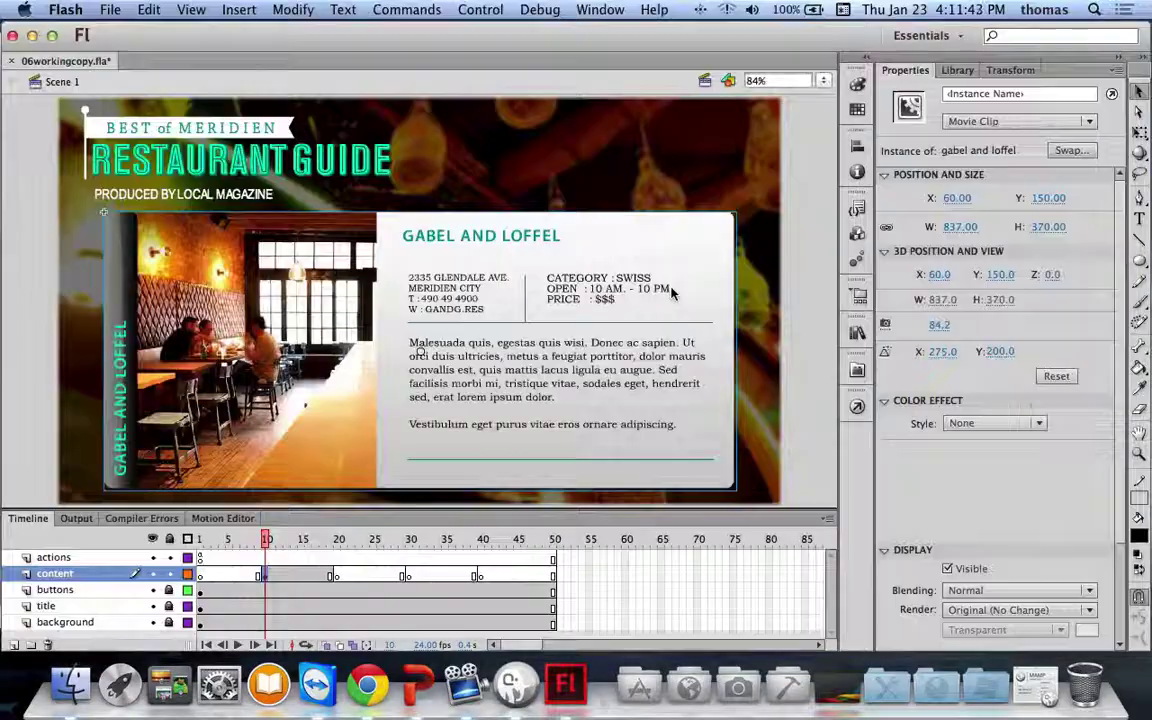
Place the gary gari symbol from the restaurant content library folder on the Stage at frame 20 of the content layer
click(338, 575)
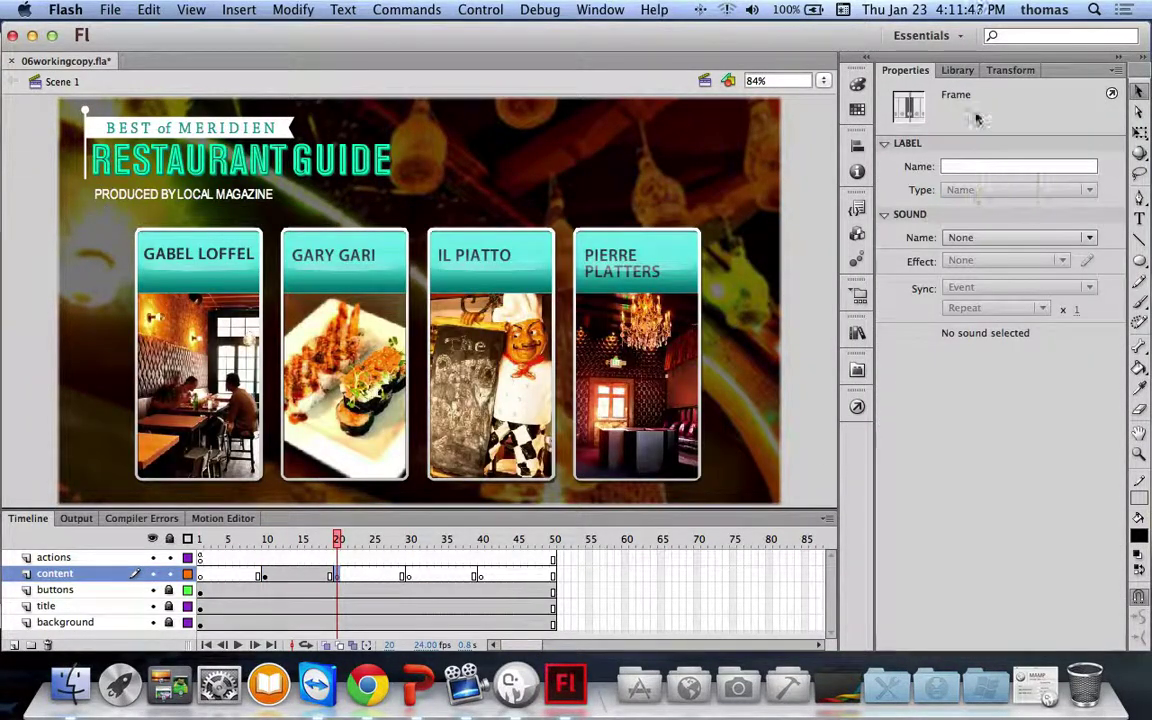
click(957, 70)
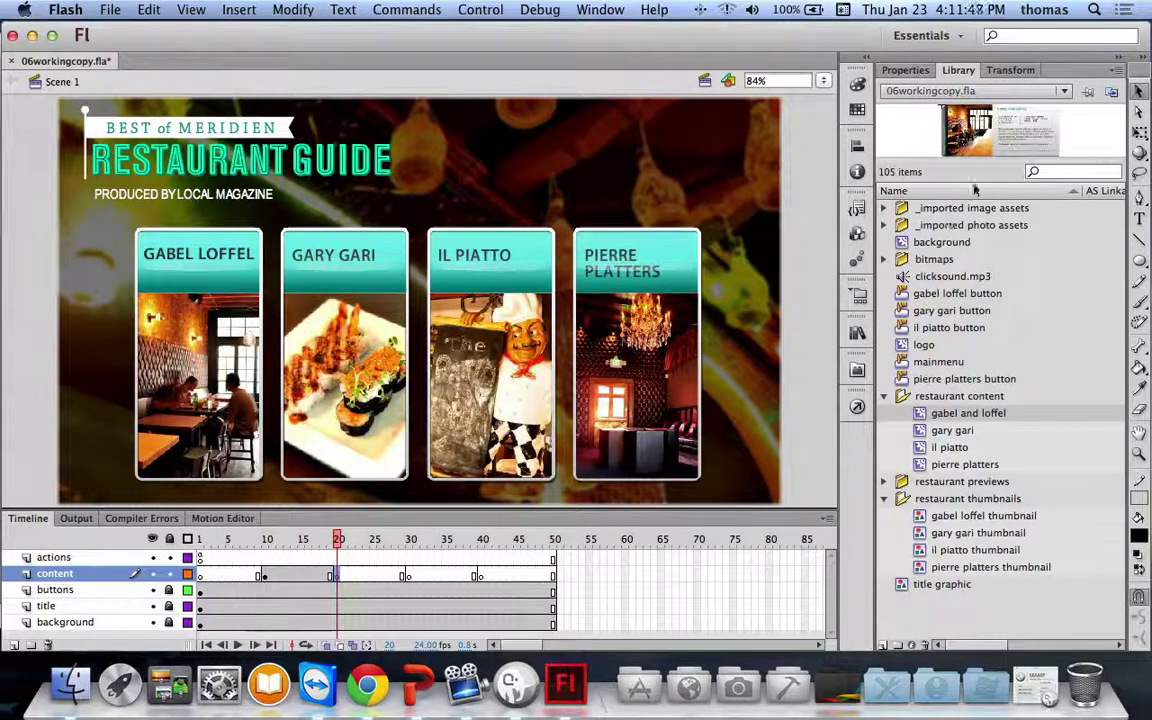
click(952, 431)
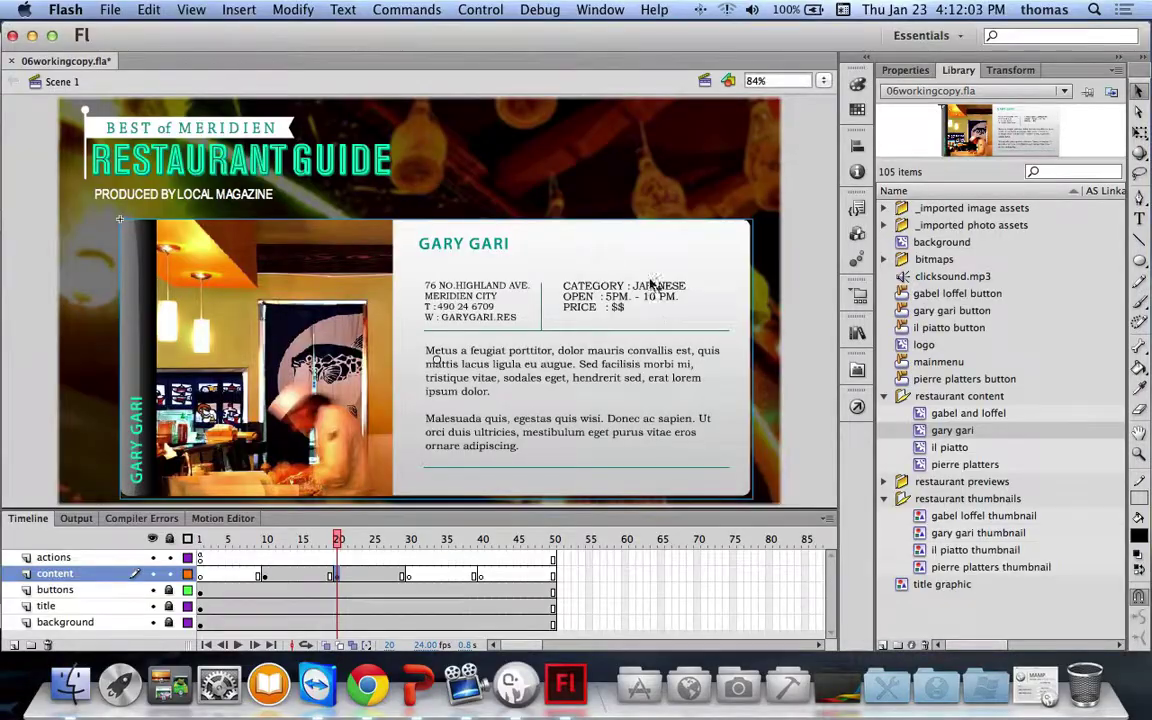
Position the gary gari instance at X 60 and Y 150
click(905, 71)
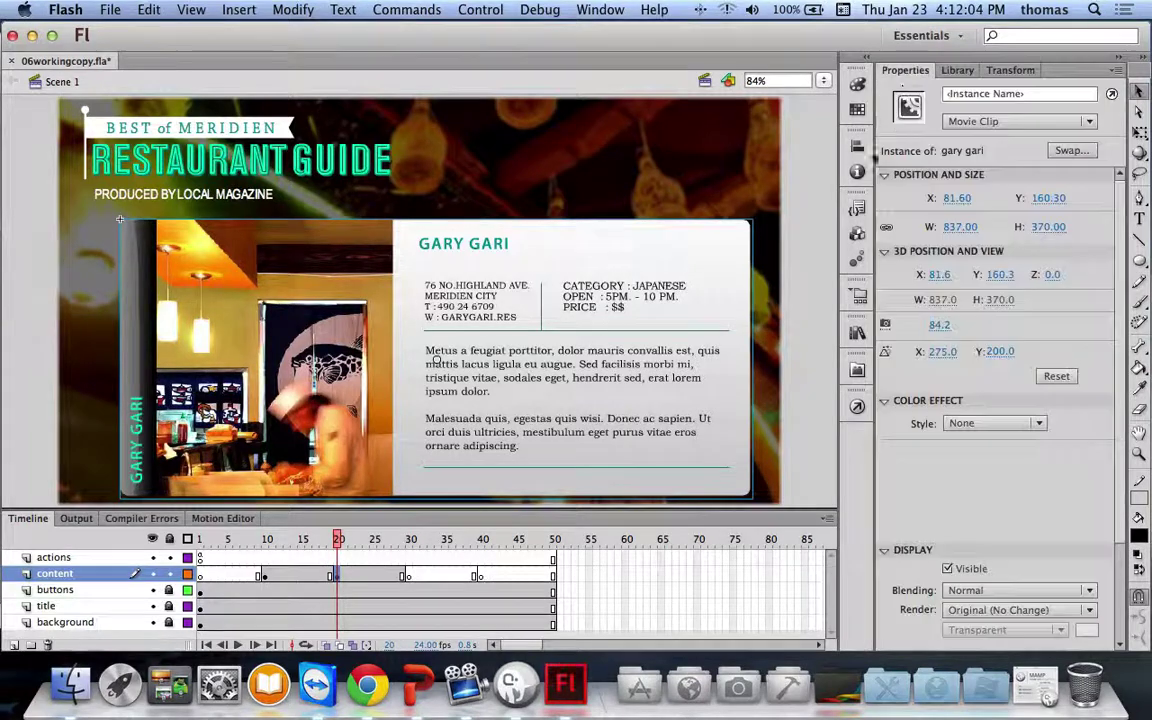
click(953, 197)
text(60)
key(Return)
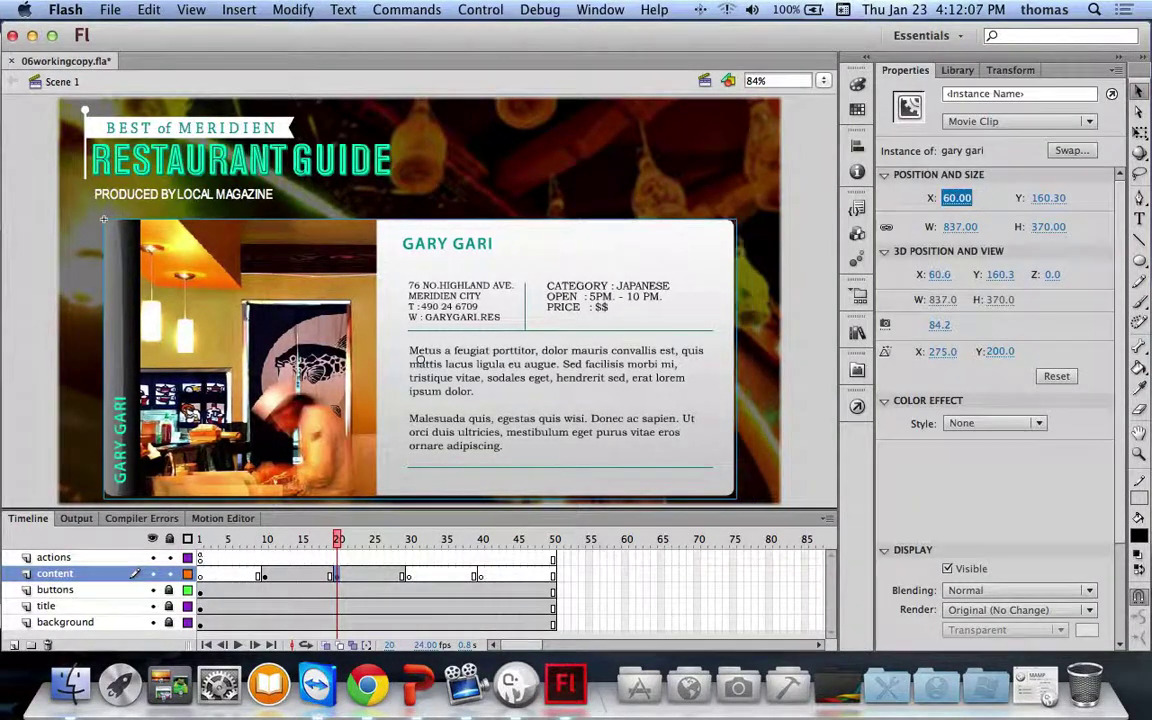
click(1048, 198)
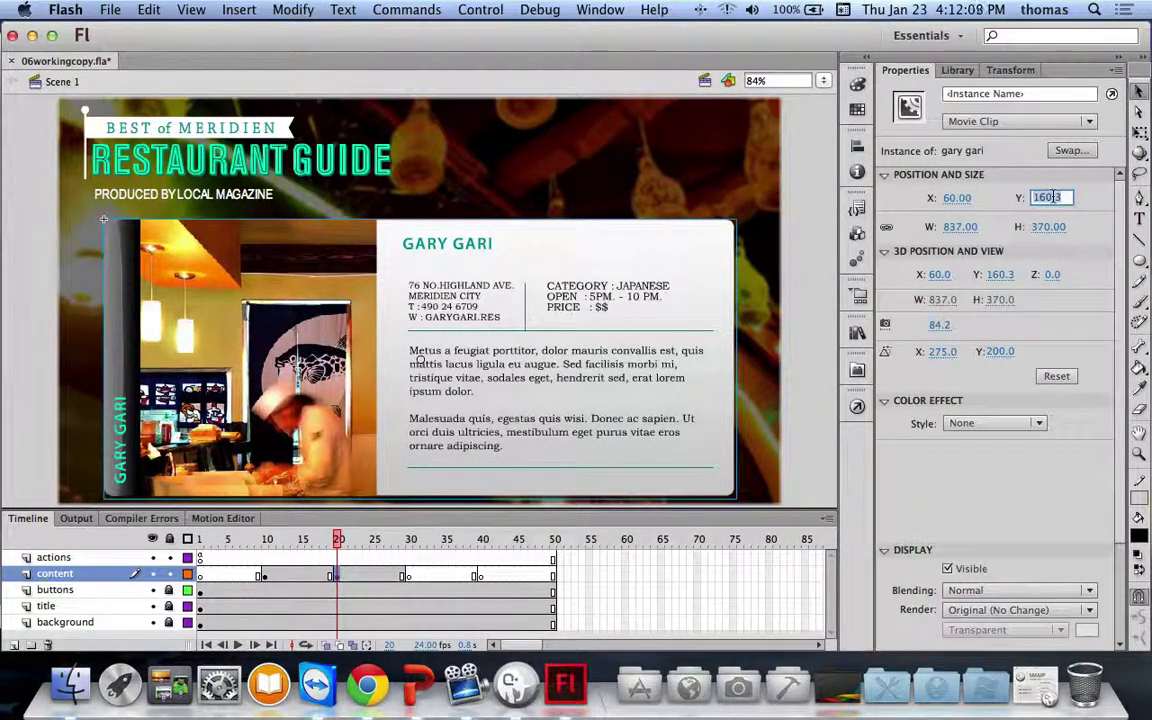
text(150)
key(Return)
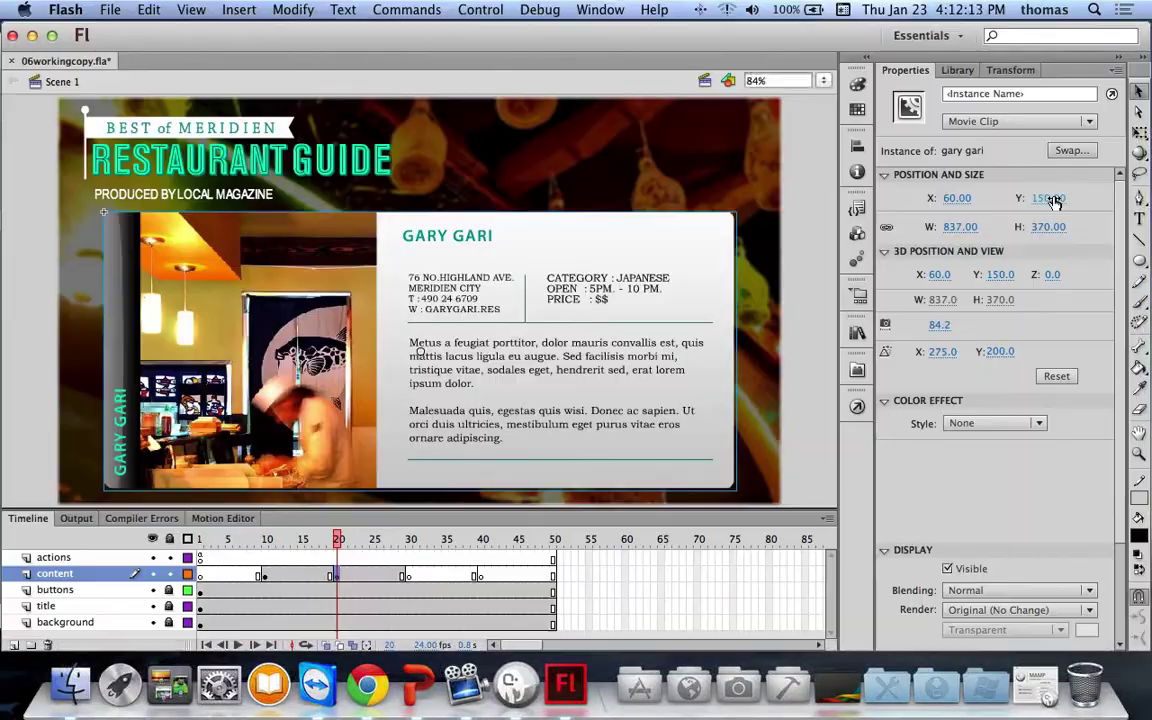
Place the il piatto symbol from the restaurant content library folder on the Stage at frame 30 of the content layer
click(410, 574)
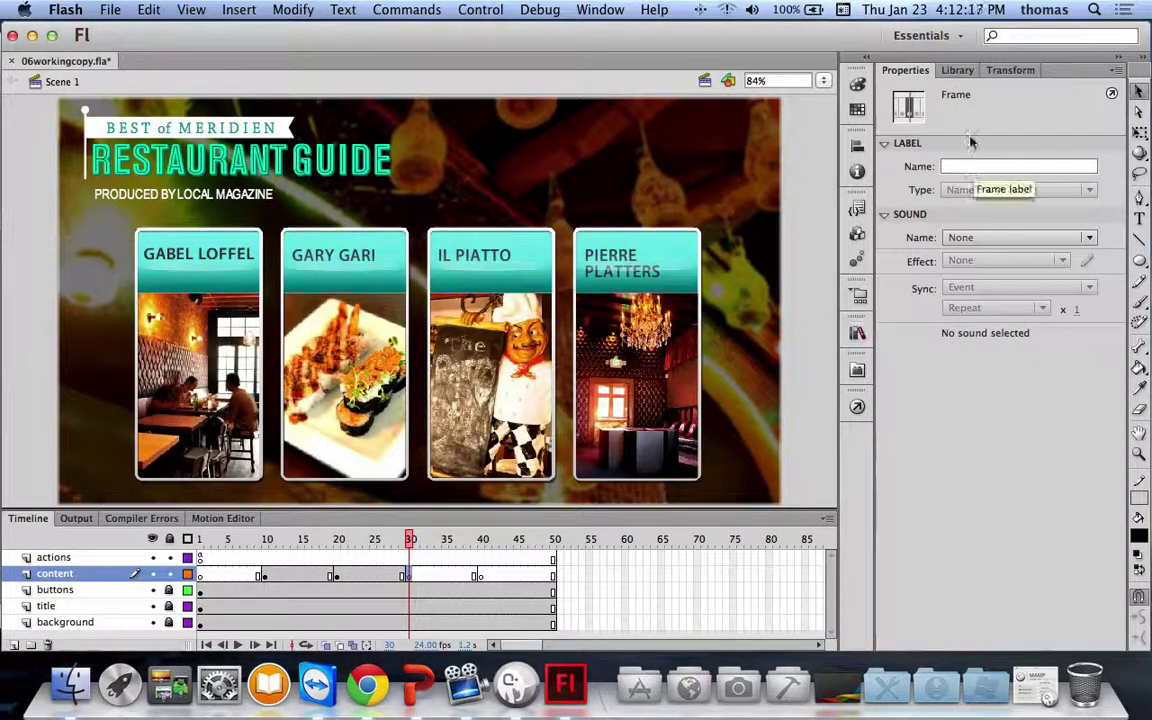
click(958, 70)
drag(950, 447, 415, 295)
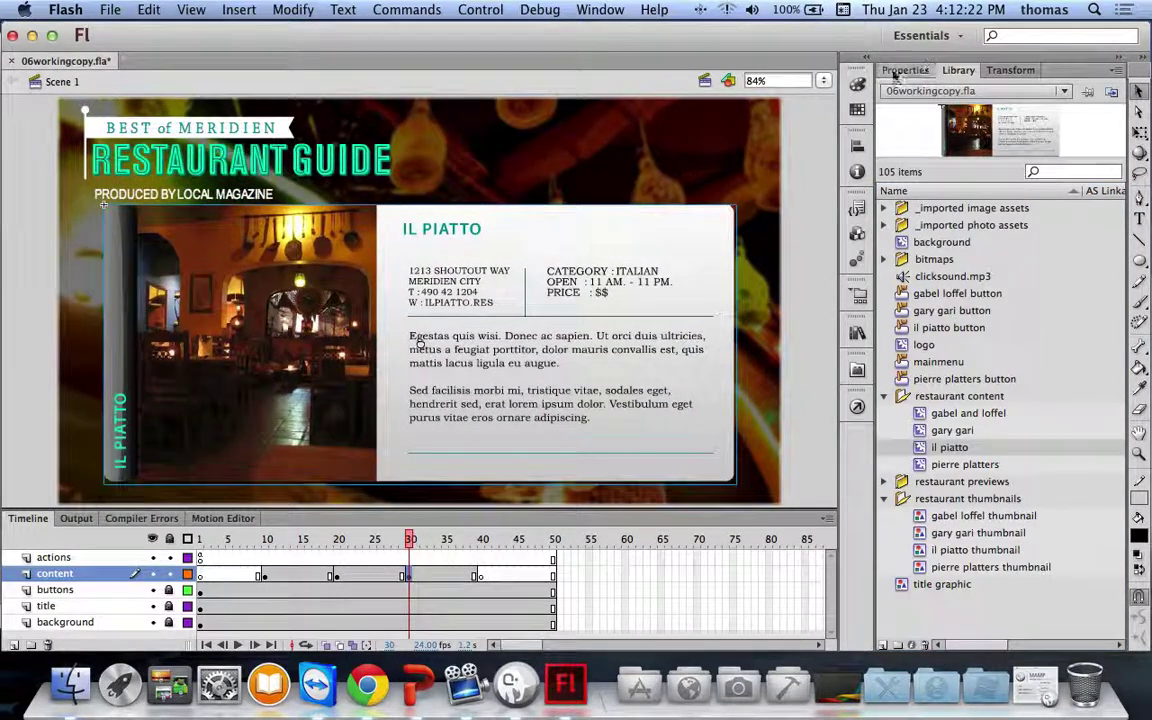
Position the il piatto instance at X 60 and Y 150
click(905, 70)
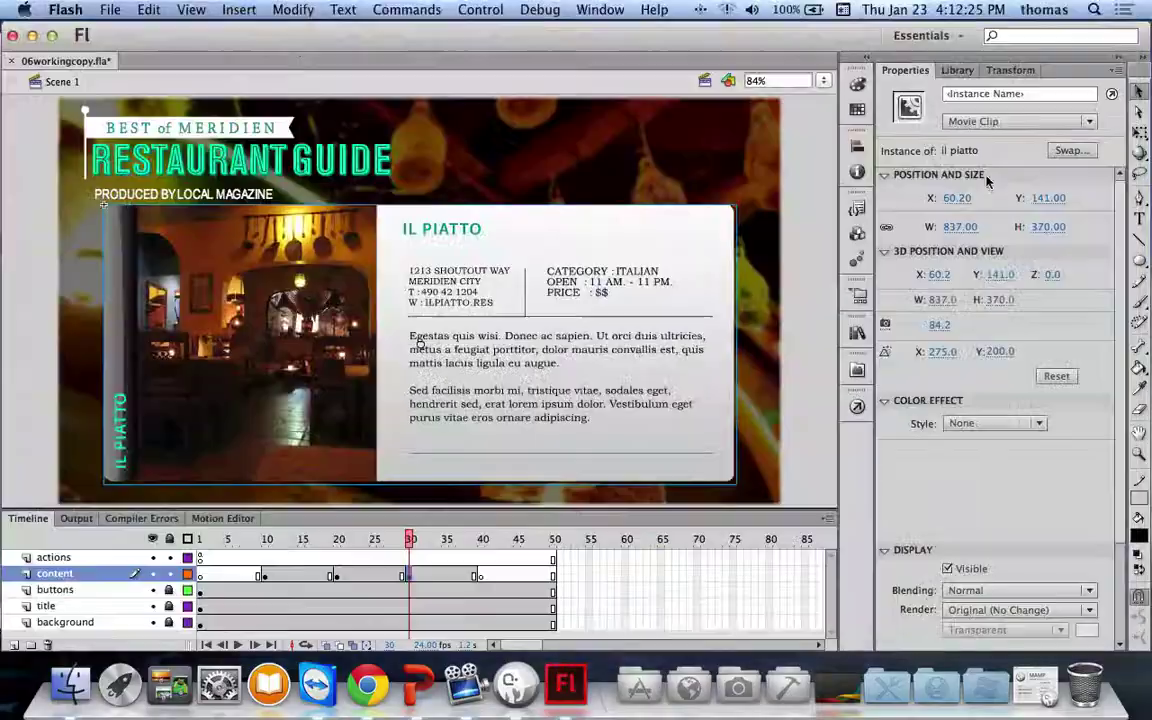
click(957, 197)
text(60)
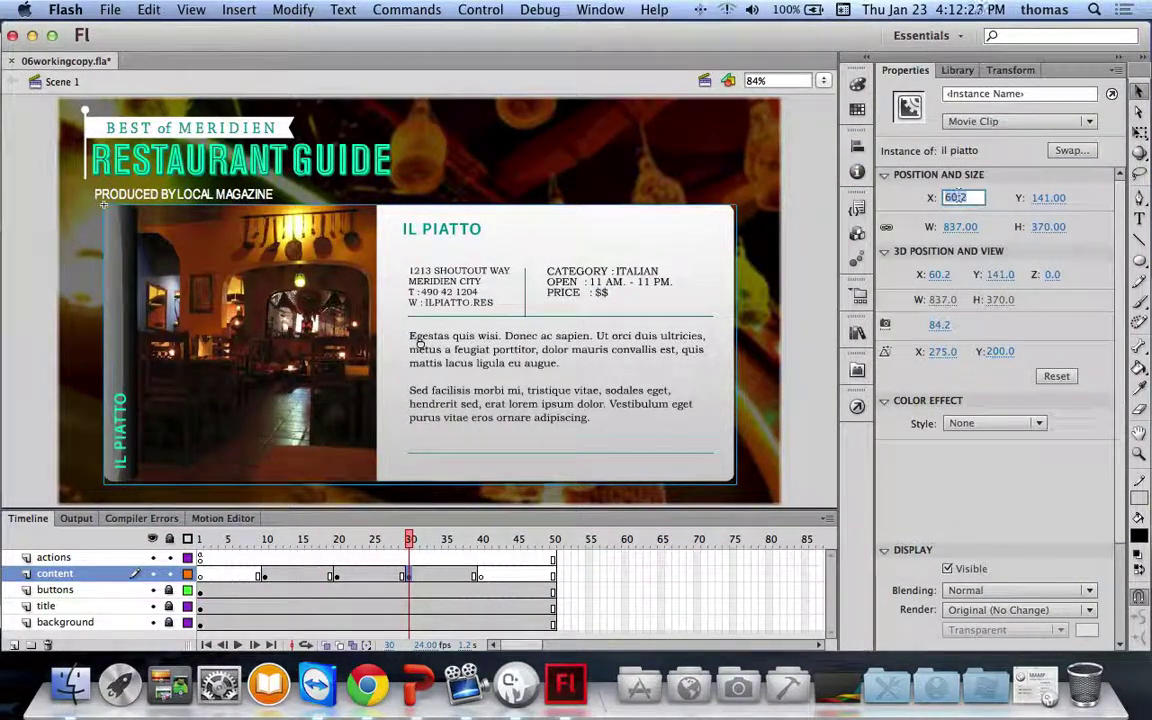
key(Return)
key(Tab)
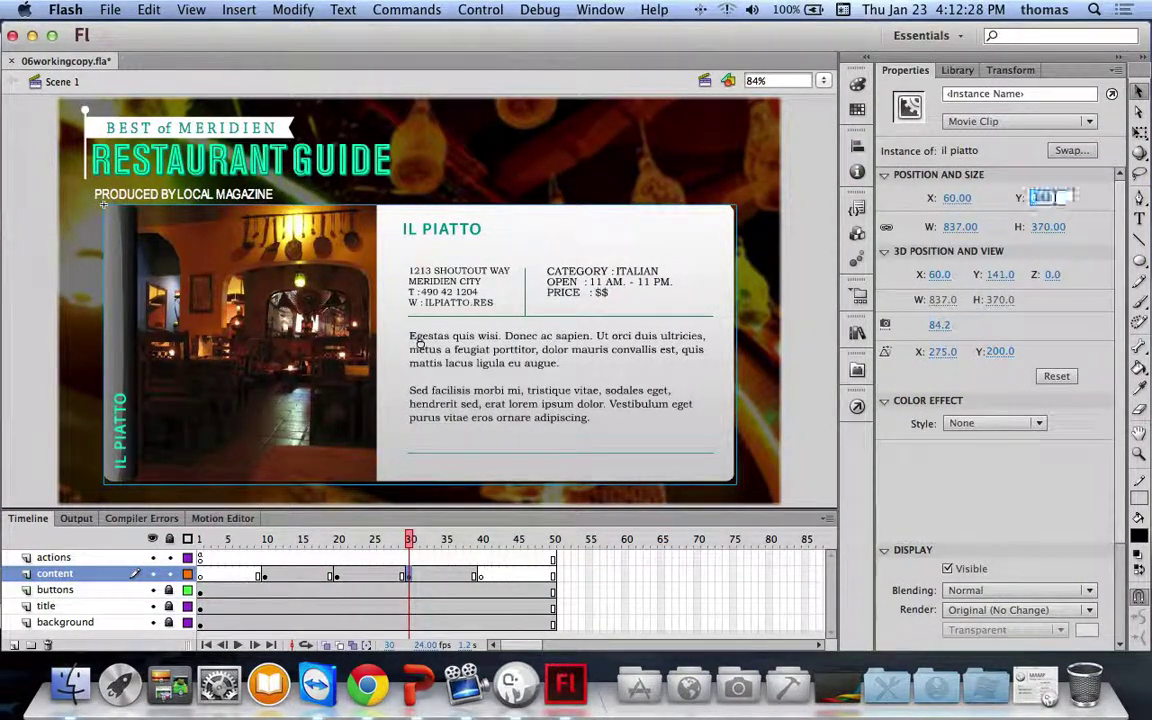
text(150)
key(Return)
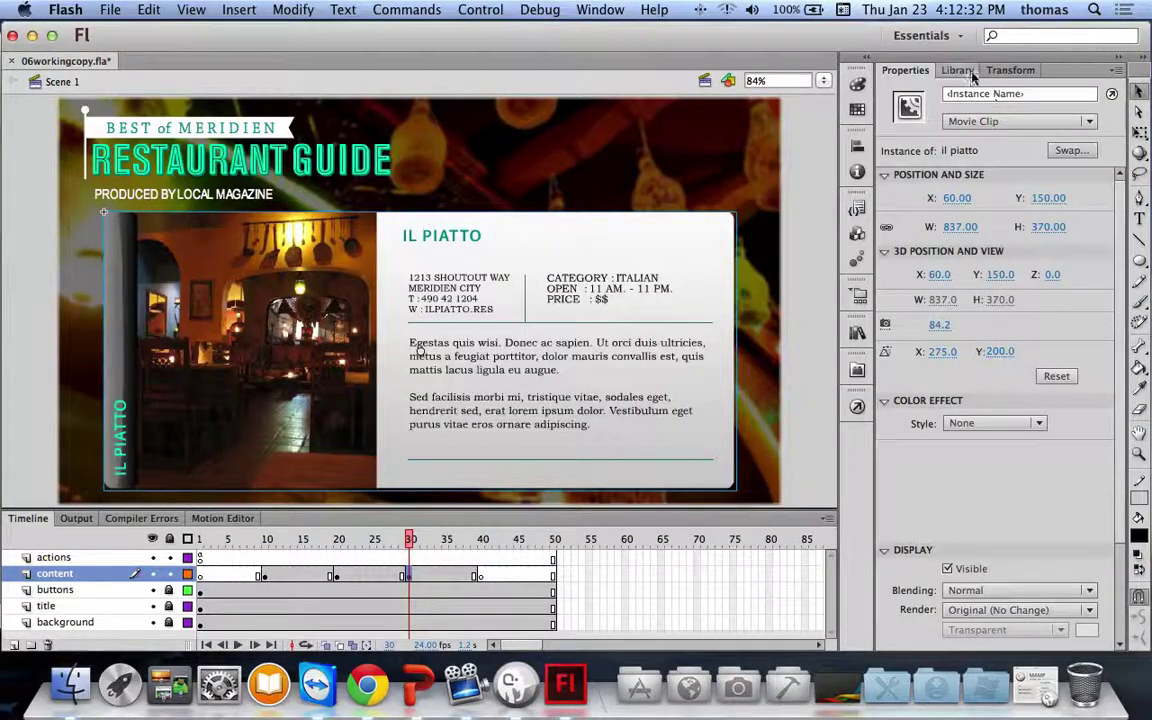
Place the pierre platters symbol from the restaurant content library folder on the Stage at frame 40 of the content layer
click(958, 70)
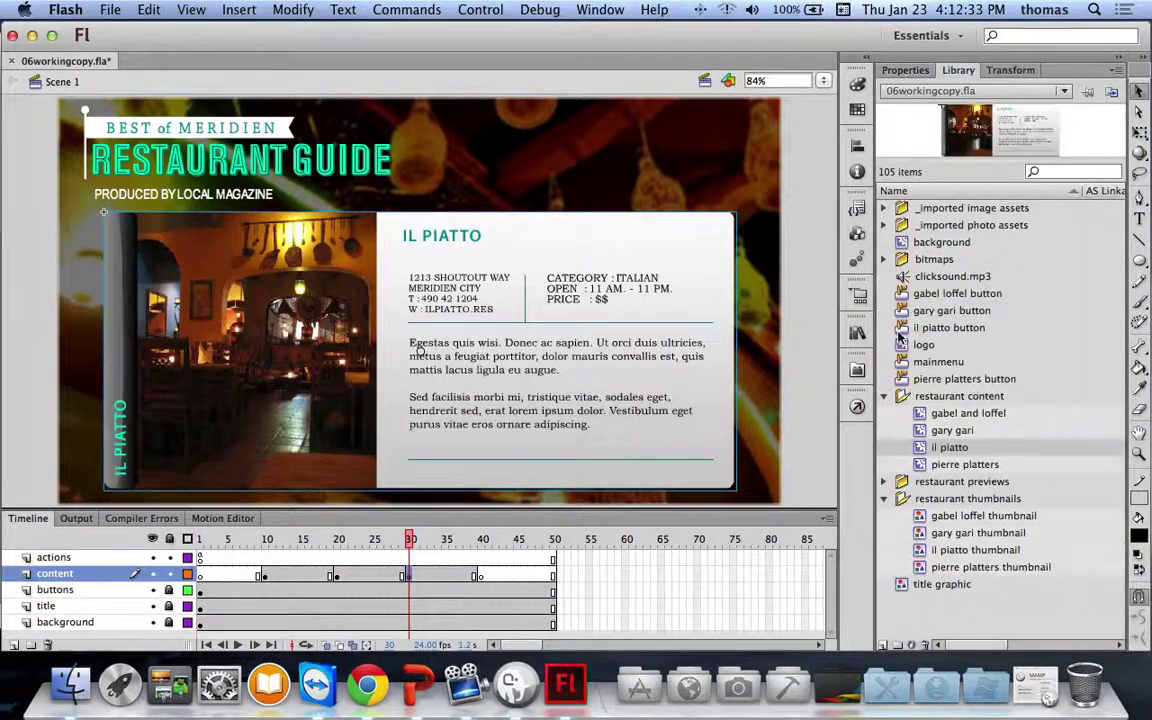
click(479, 577)
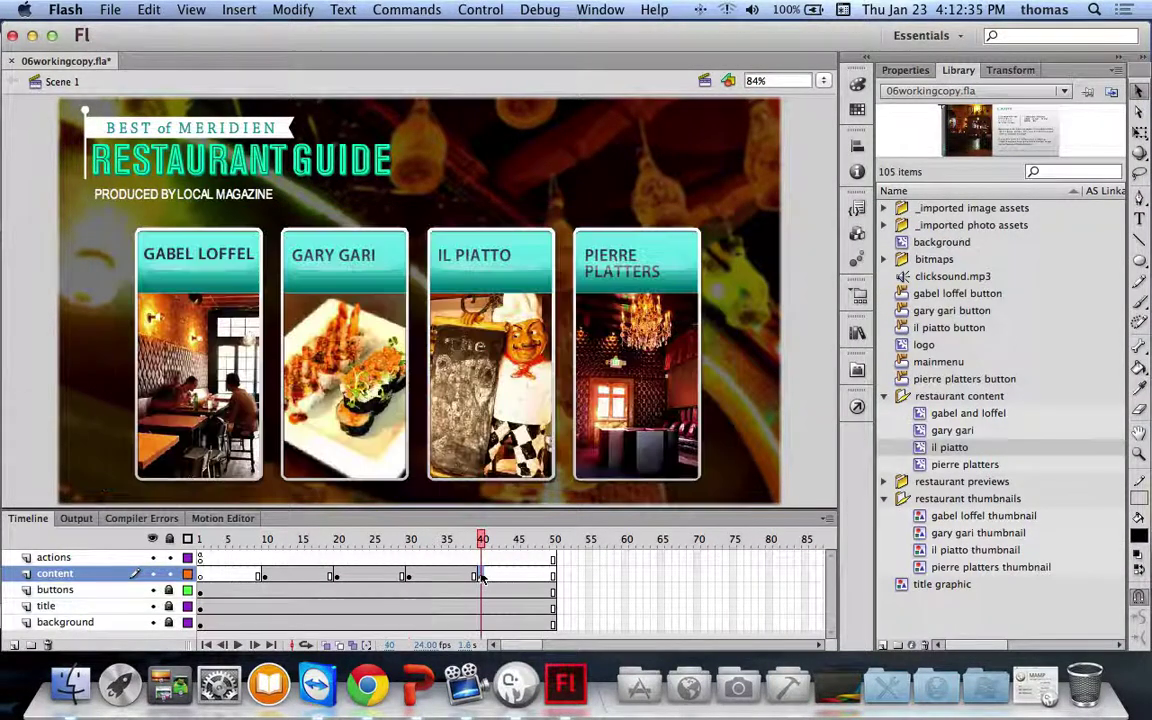
drag(955, 468, 473, 334)
Position the pierre platters instance at X 60 and Y 150
click(905, 71)
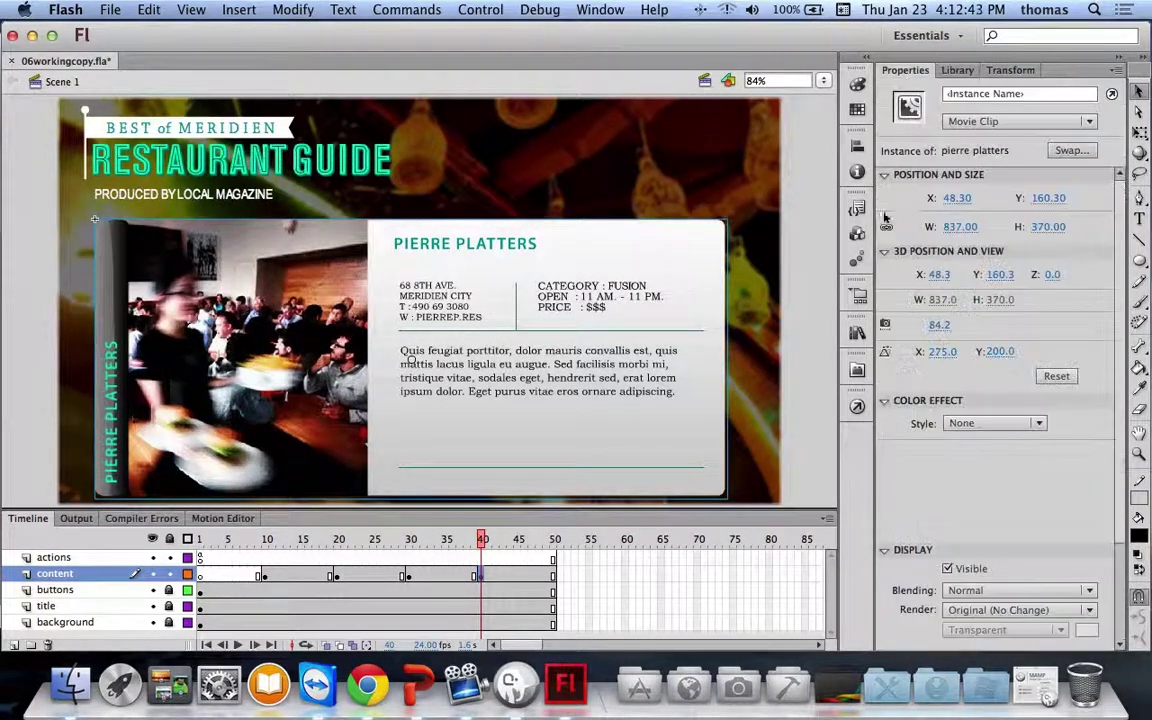
click(956, 197)
text(80)
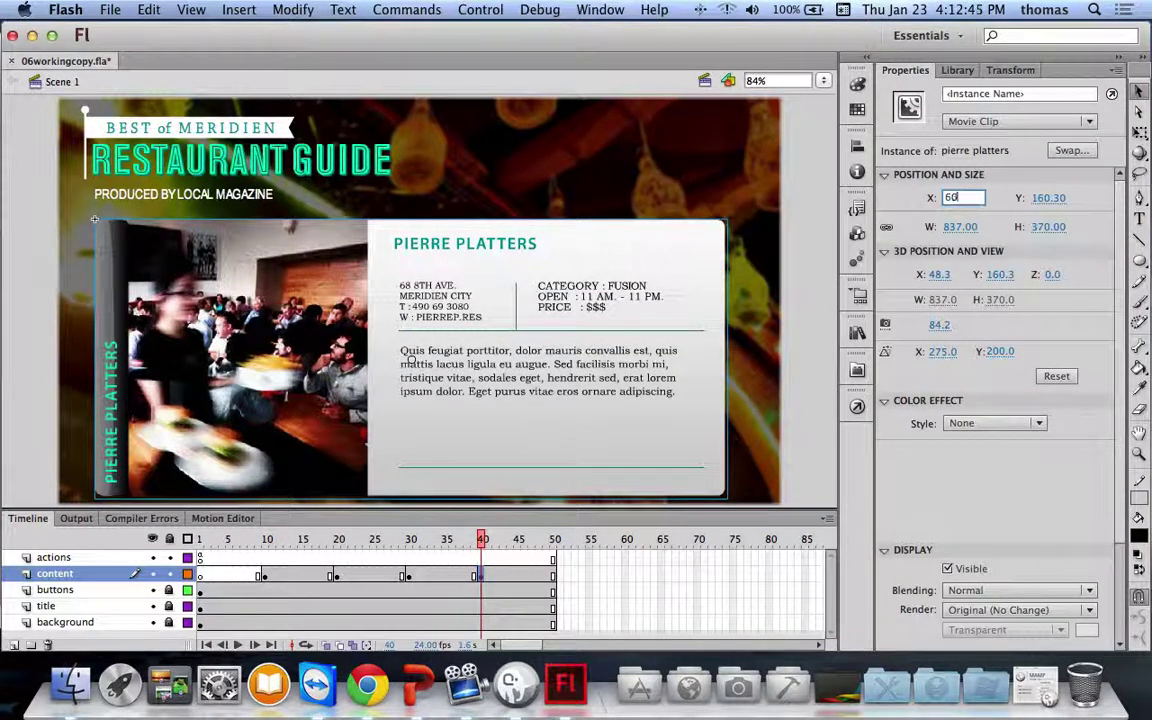
key(Return)
click(1050, 197)
text(150)
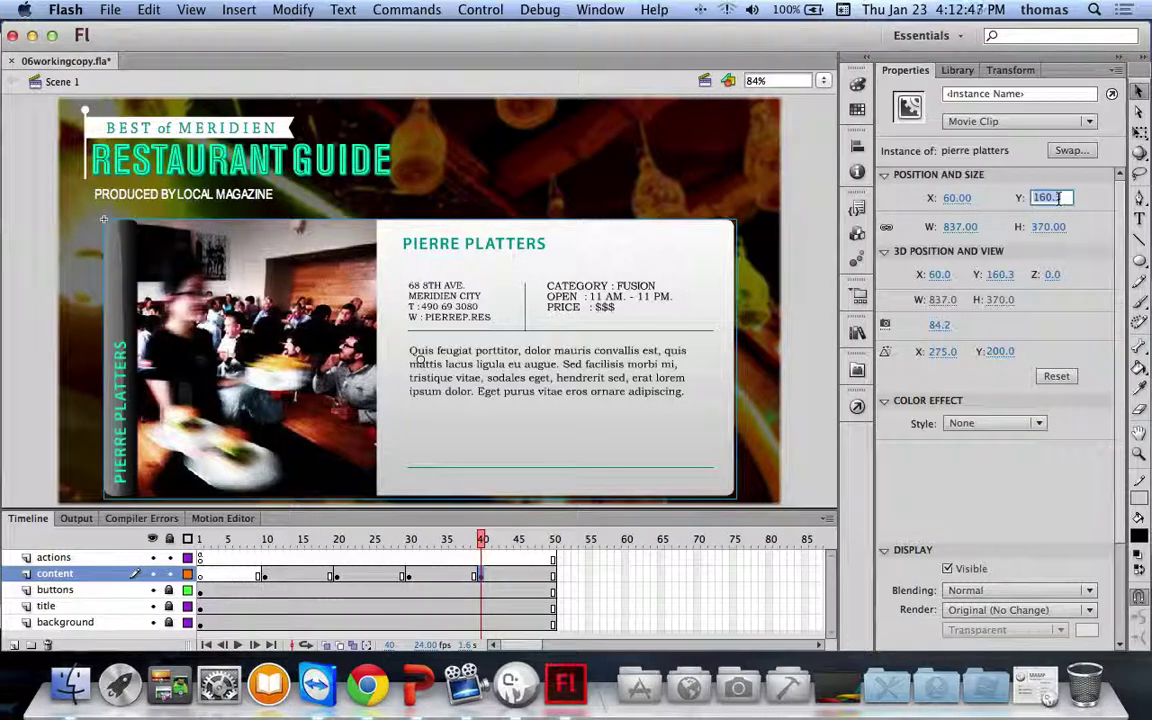
key(Return)
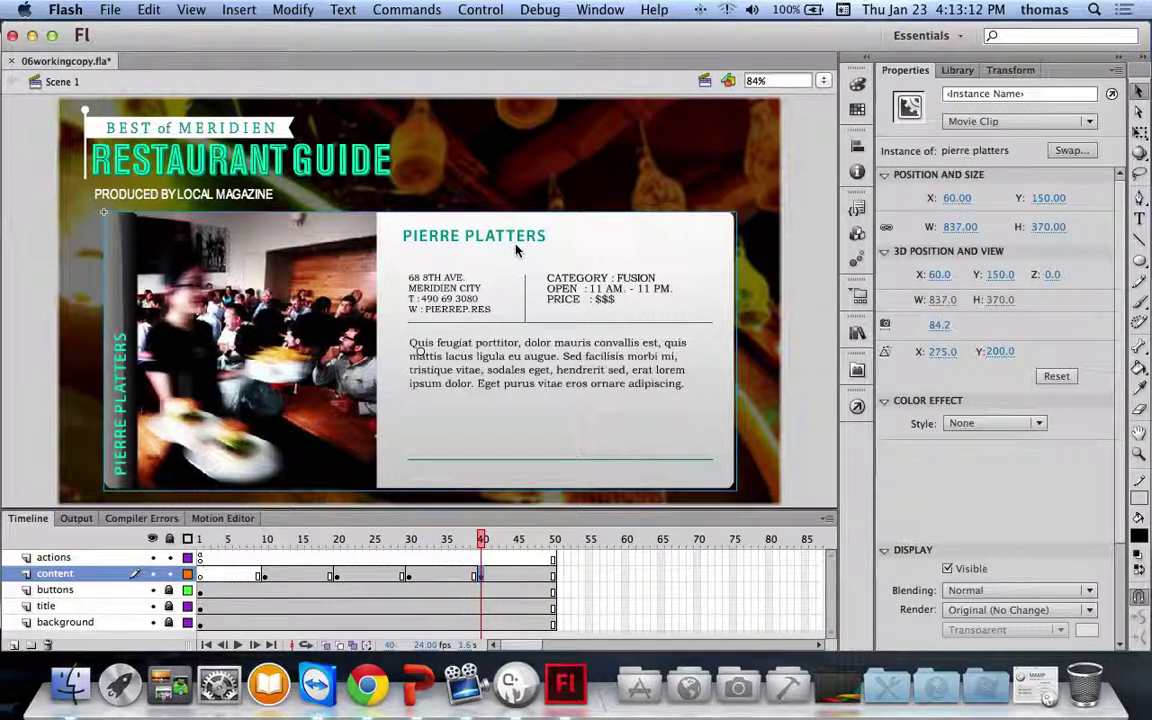
Test the movie with the Gabel Loffel button, and review the content layer's keyframes at frames 10, 20 and 30
key(super+Return)
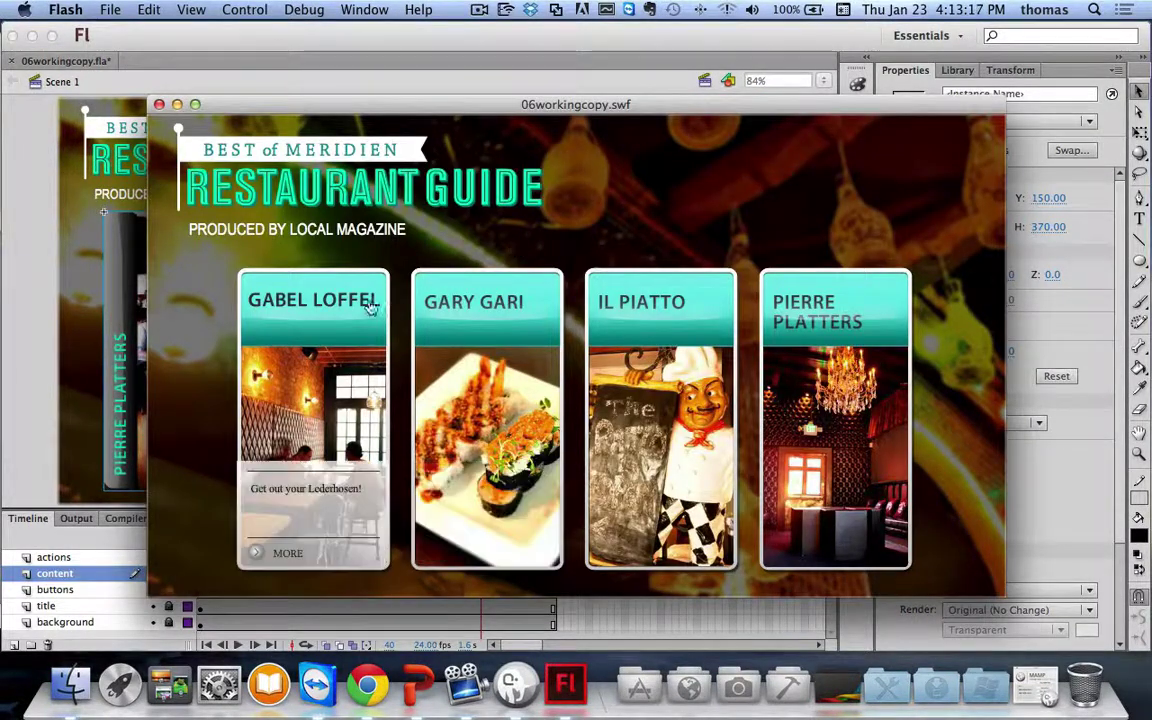
click(337, 309)
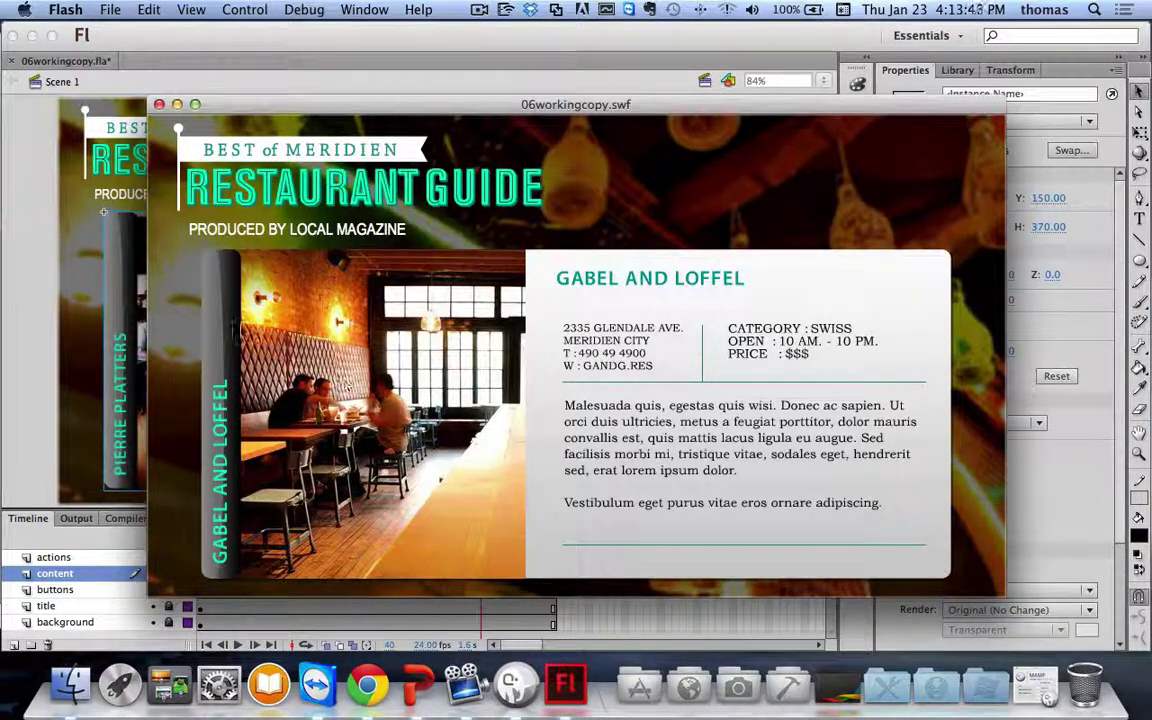
click(157, 105)
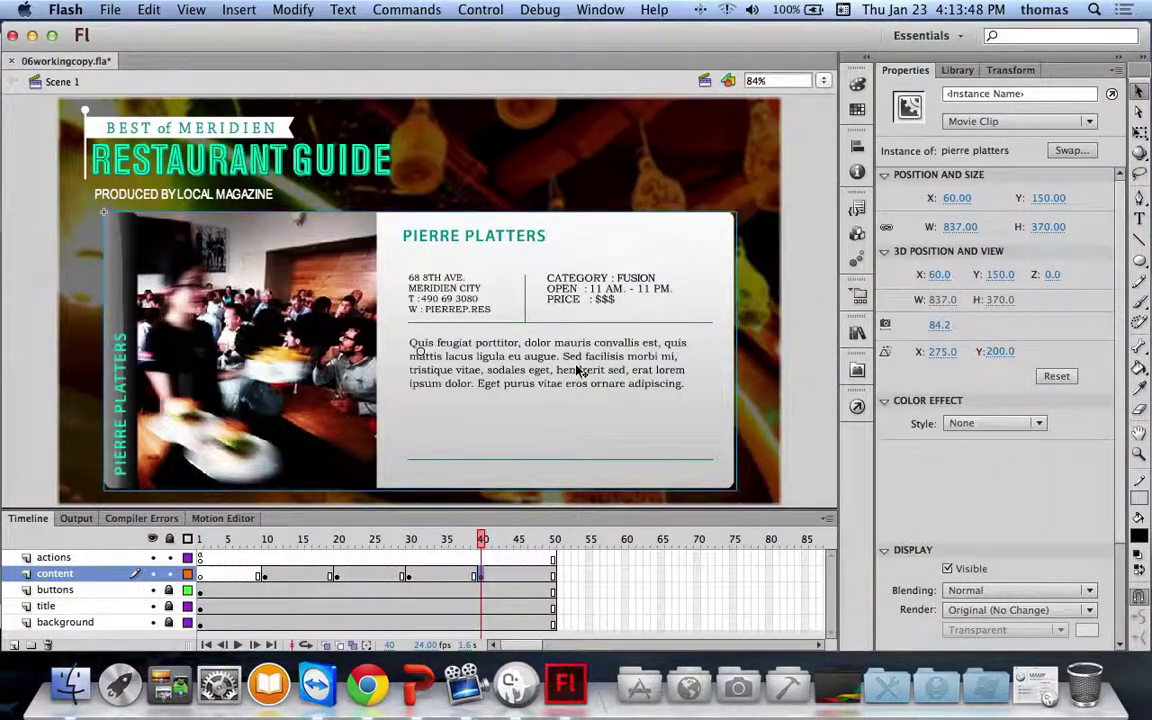
click(266, 577)
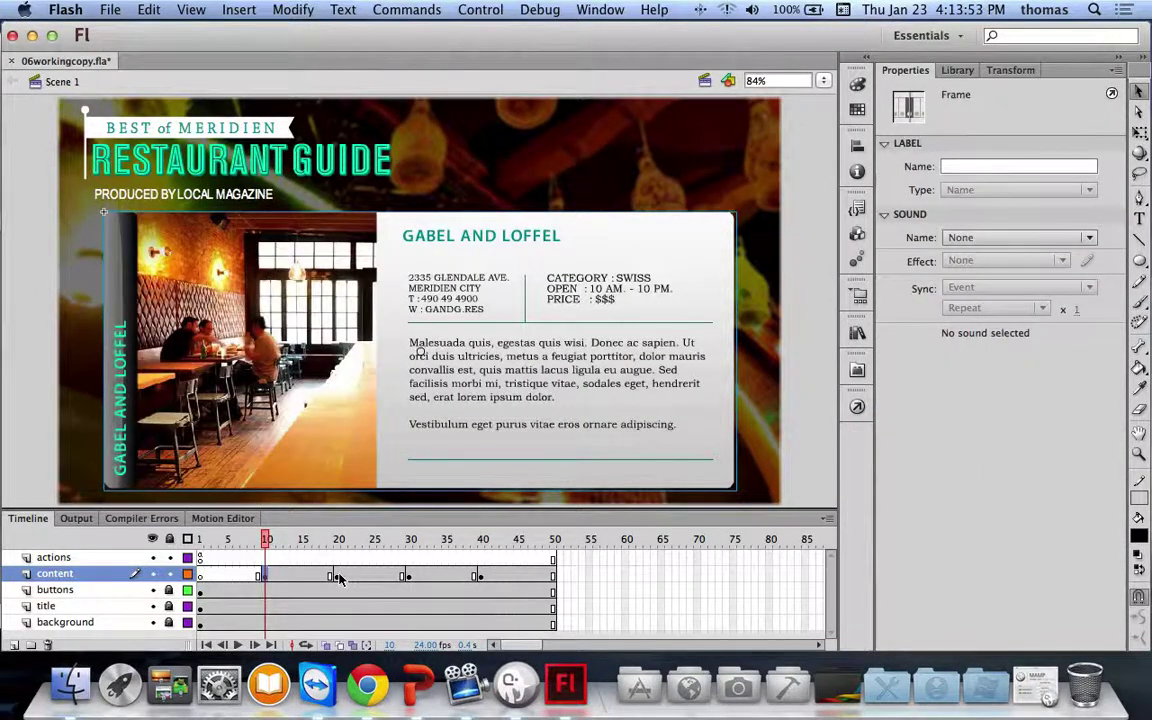
click(338, 577)
click(410, 577)
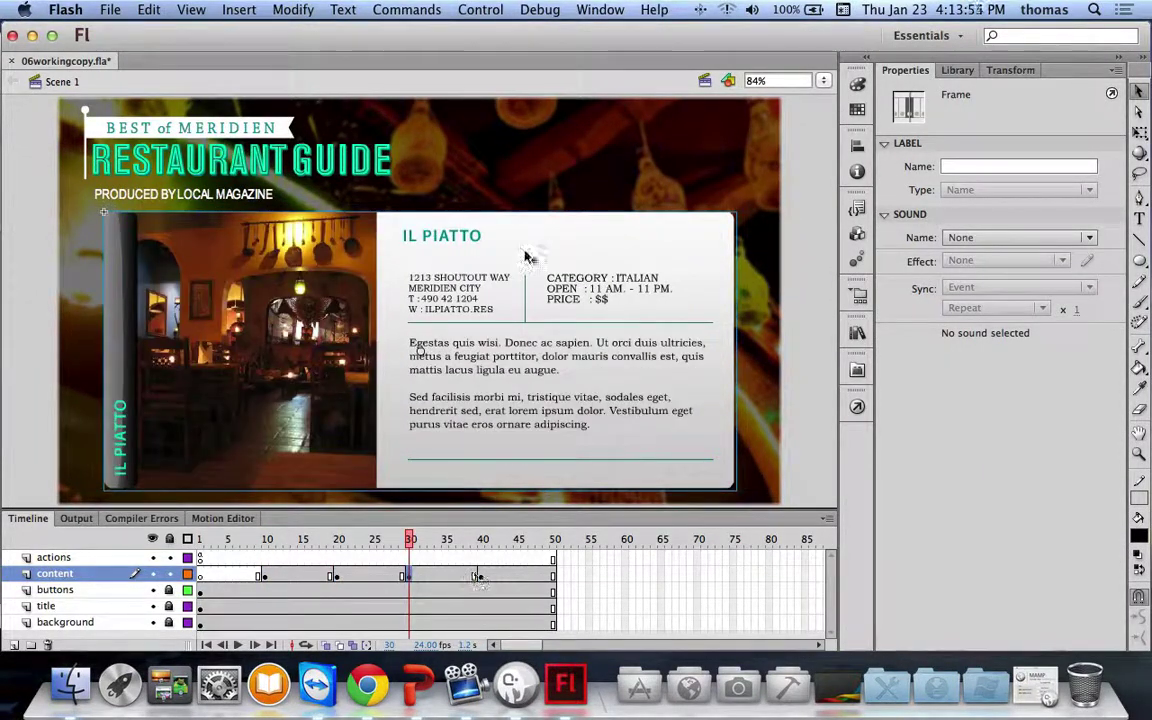
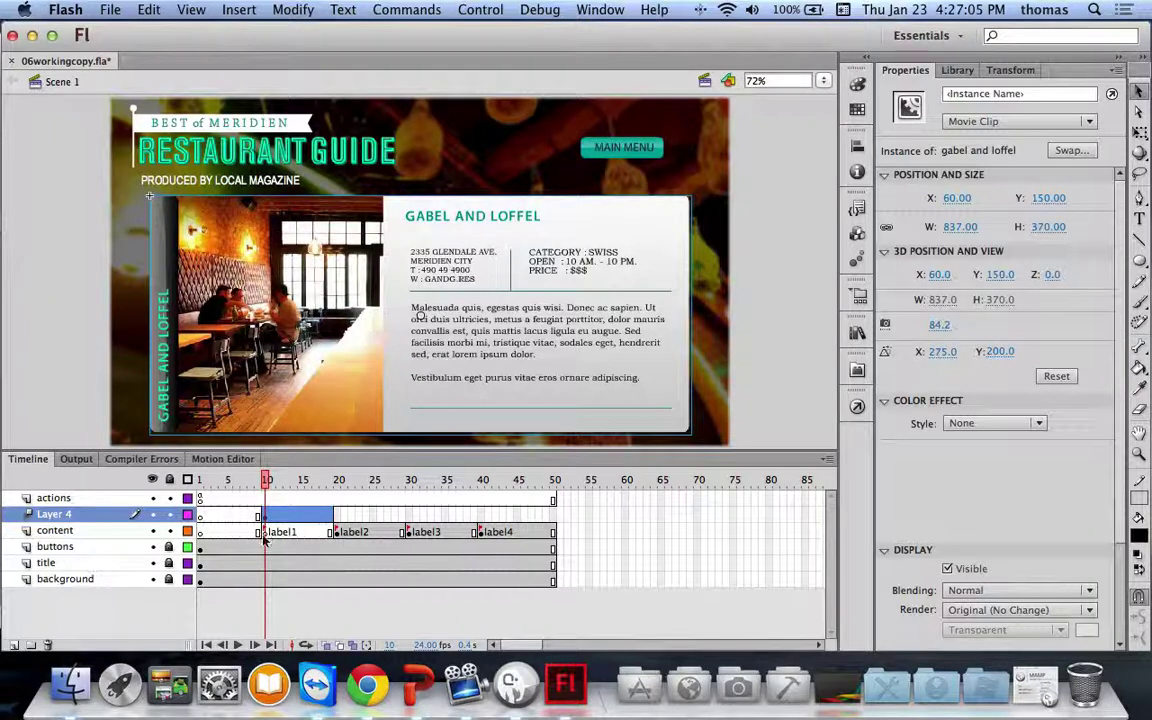
Apply an Alpha color effect of 0% to the gabel and loffel instance at frame 10 of its motion tween
click(970, 424)
click(978, 512)
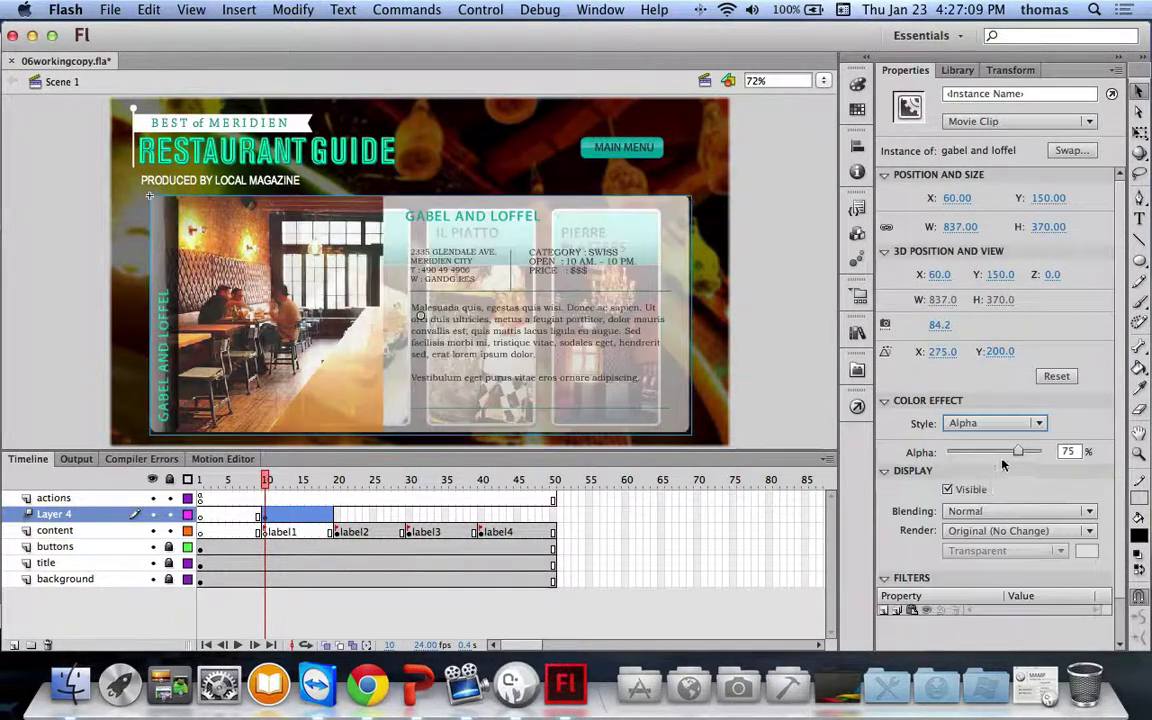
drag(1022, 457, 840, 418)
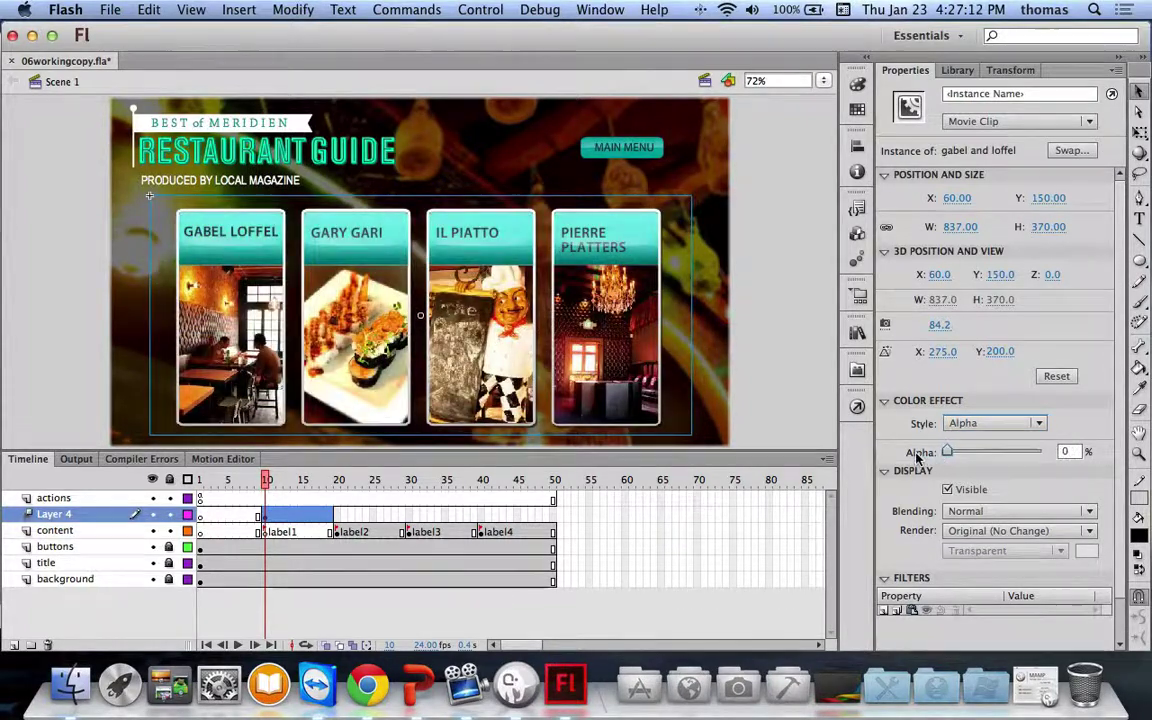
Set the gabel and loffel instance's alpha to 100% at frame 19, the end of its motion tween
click(331, 533)
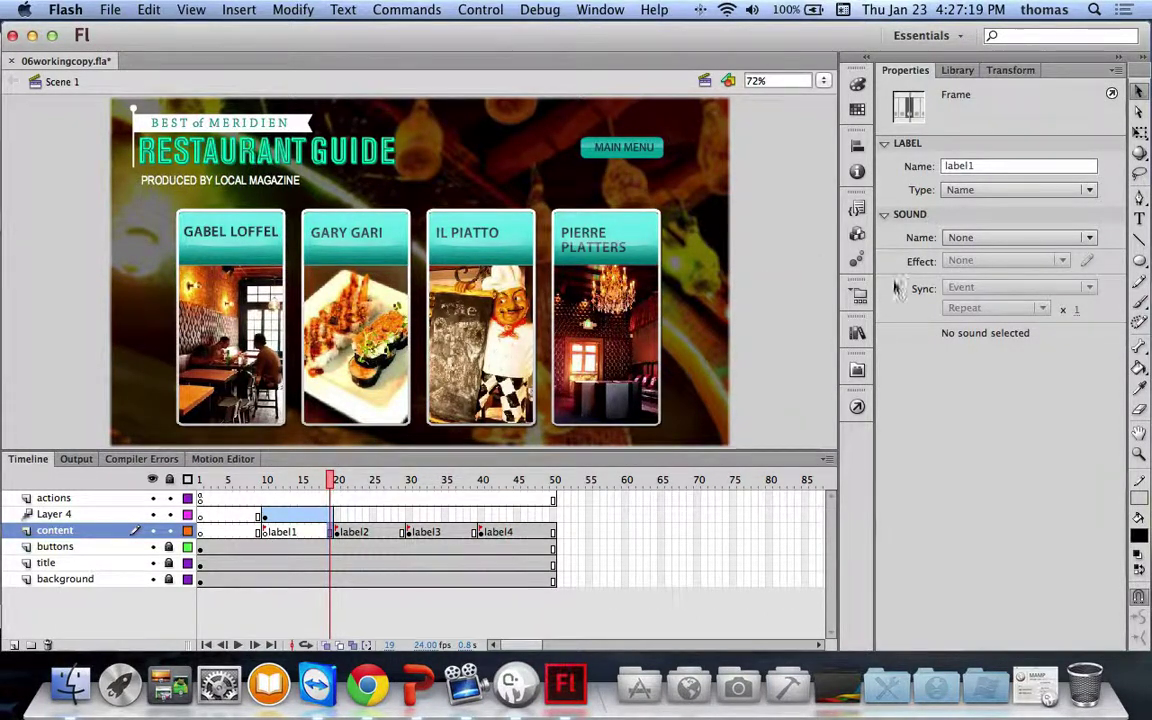
click(390, 188)
click(391, 198)
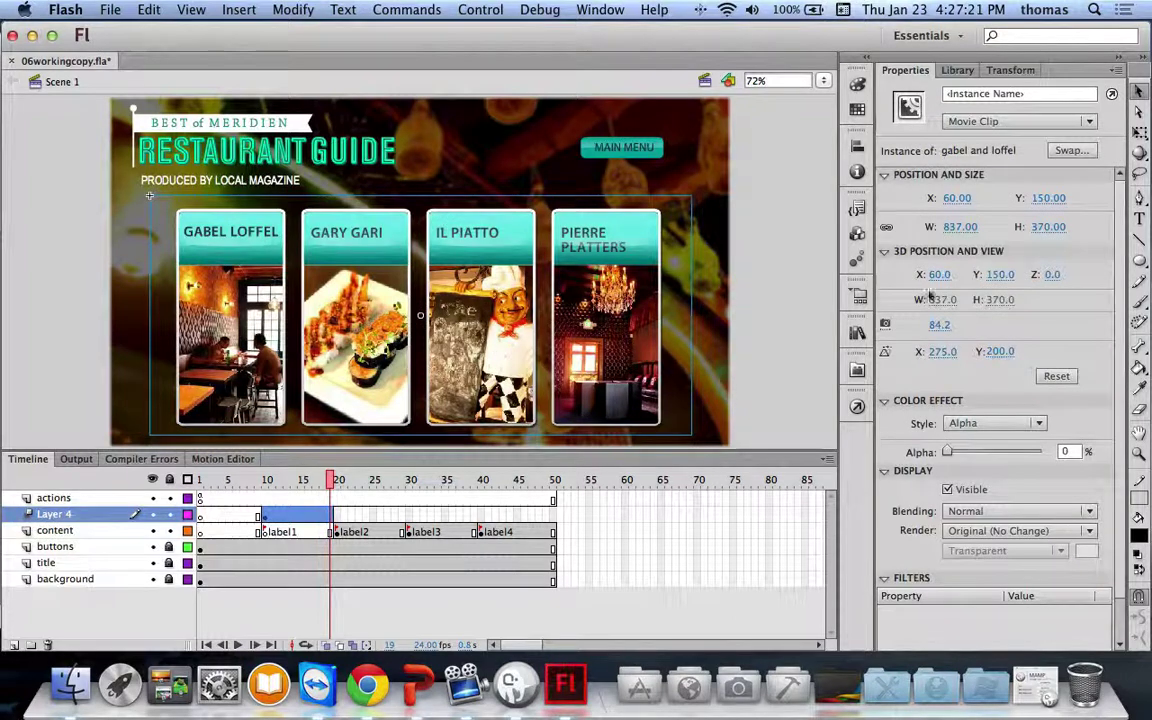
drag(947, 451, 1070, 451)
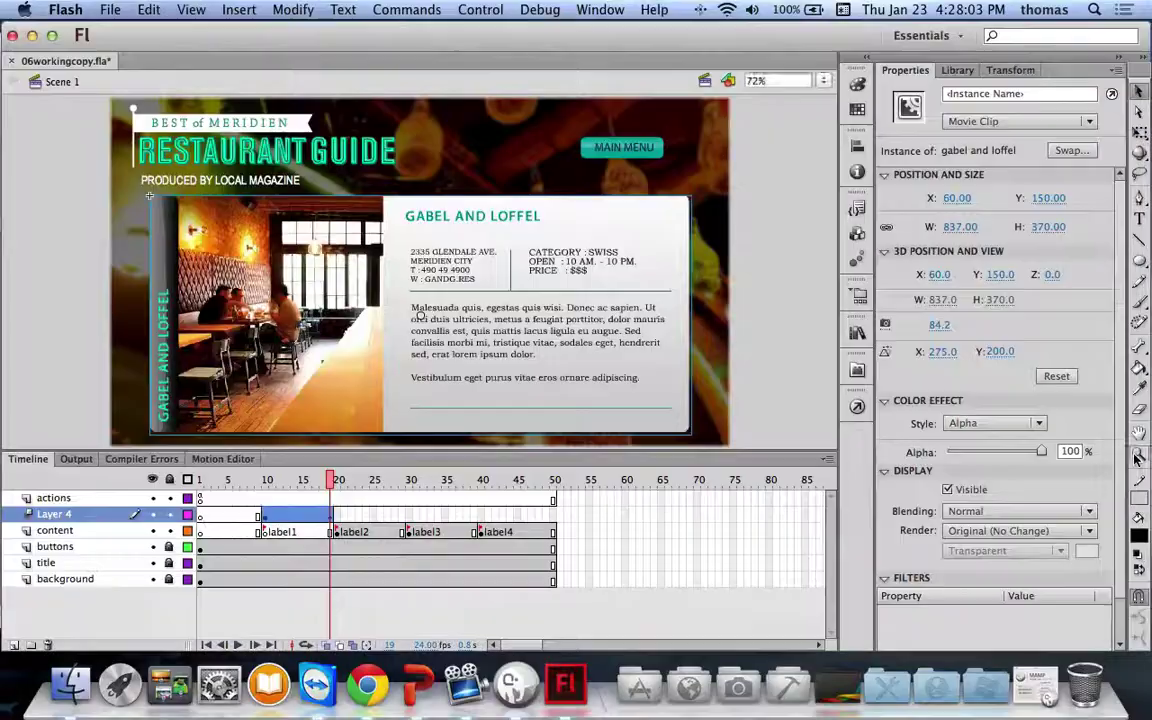
Create a motion tween for the gary gari instance at frame 20 and set its alpha there to 0%
click(337, 533)
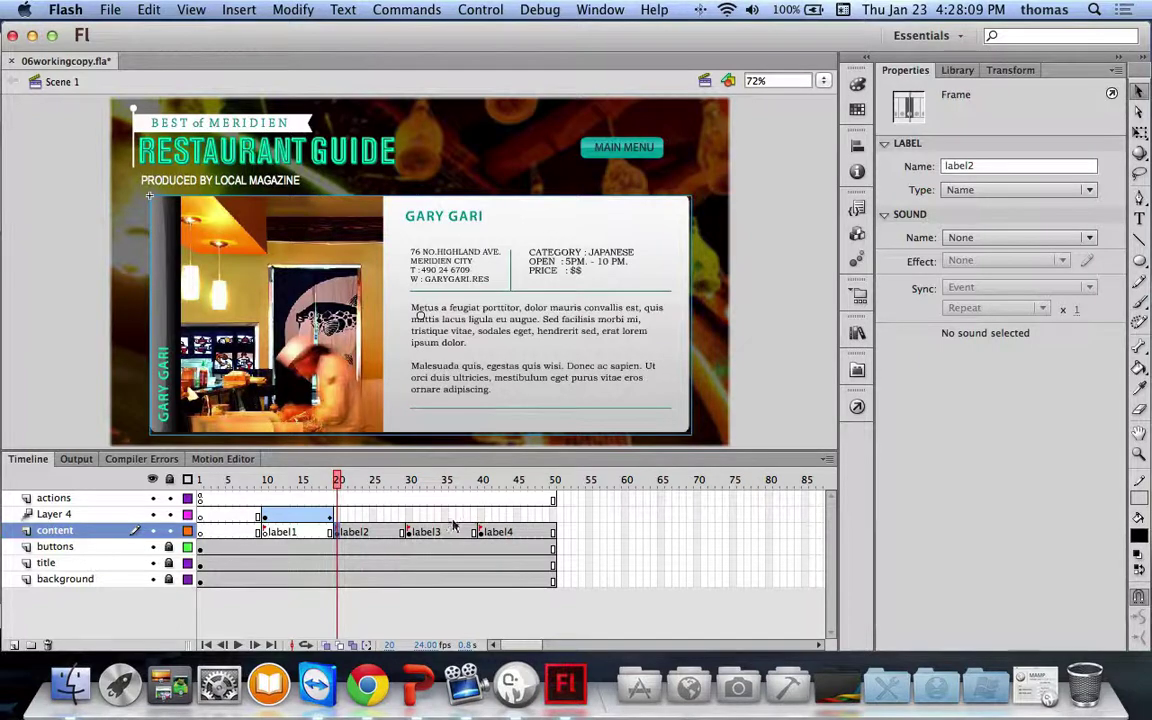
right_click(503, 222)
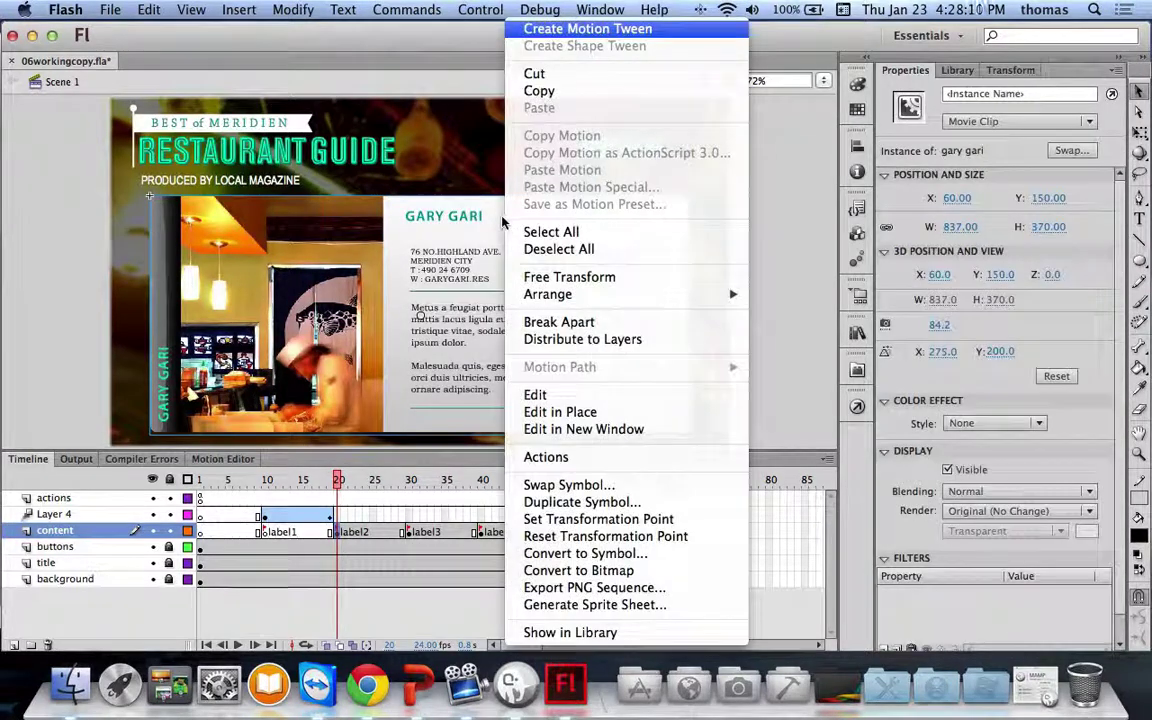
click(577, 30)
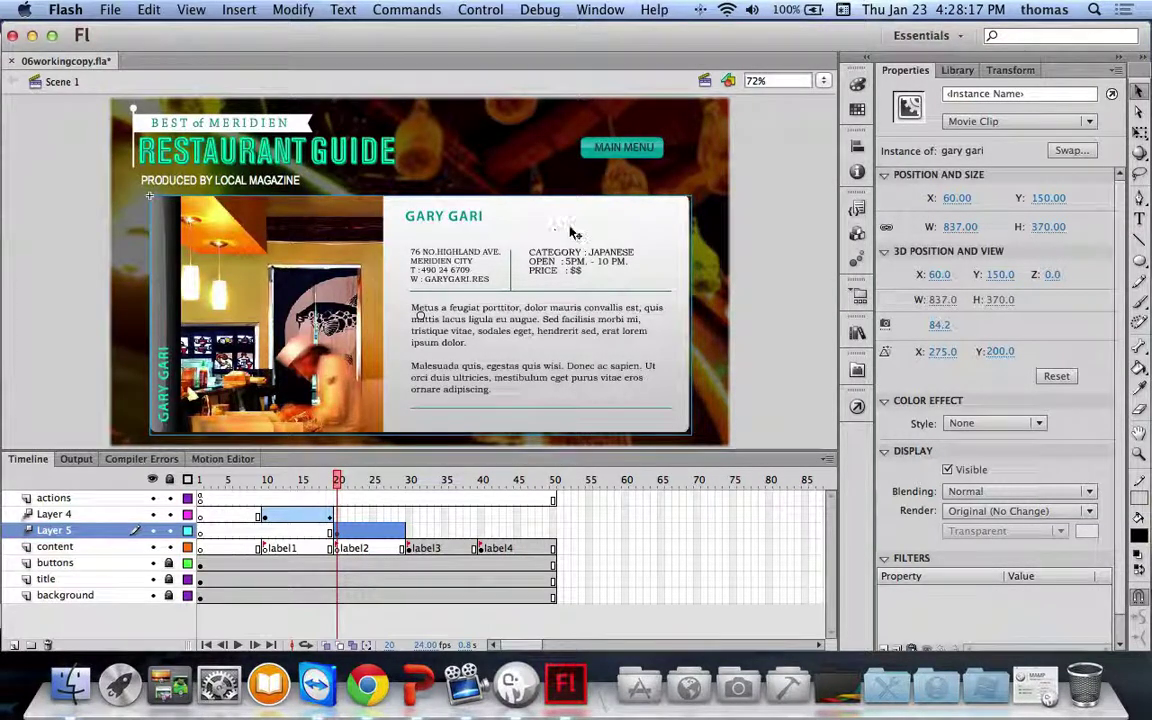
click(984, 425)
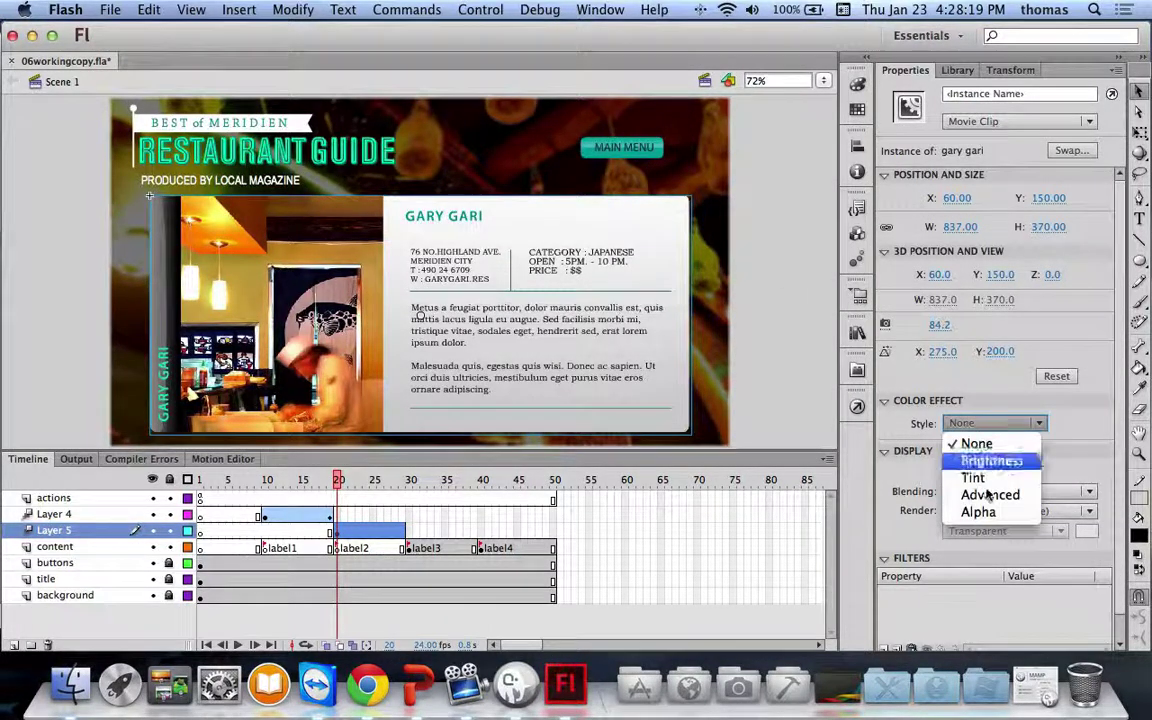
click(978, 511)
drag(1040, 453, 947, 452)
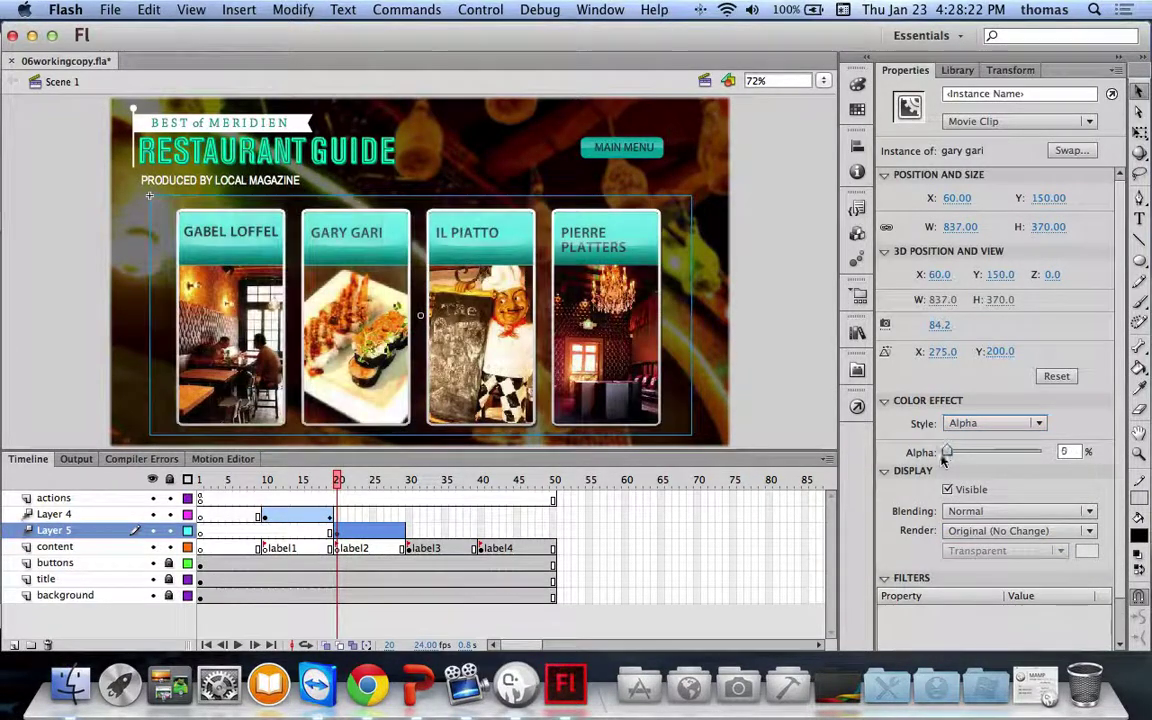
Set the gary gari instance's alpha to 100% at frame 29, the end of its motion tween
click(401, 550)
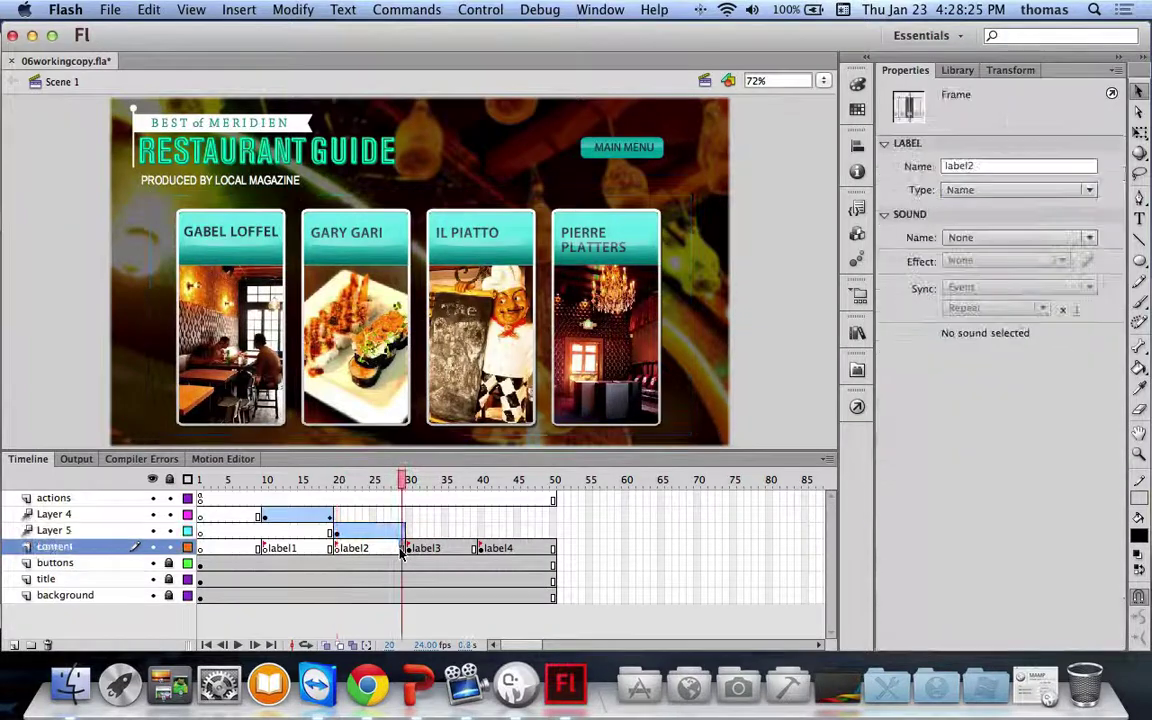
click(450, 188)
click(430, 206)
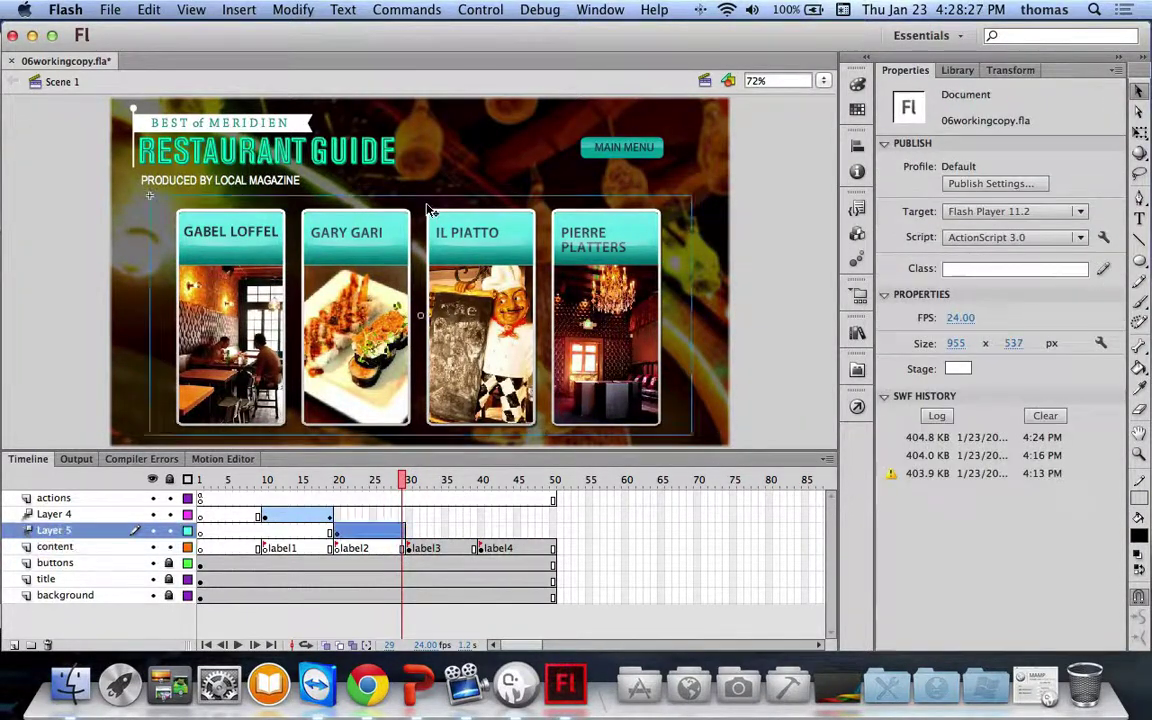
drag(947, 452, 1040, 452)
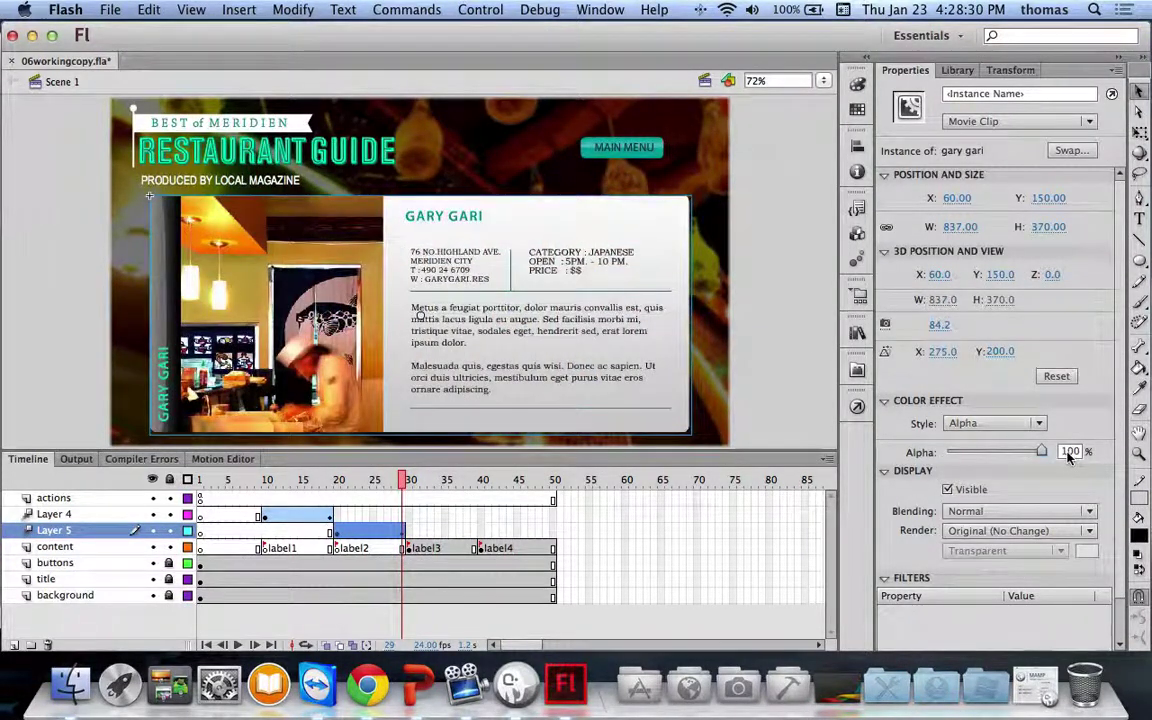
Create a motion tween for the il piatto instance at frame 30 and set its alpha there to 0%
click(410, 549)
right_click(410, 551)
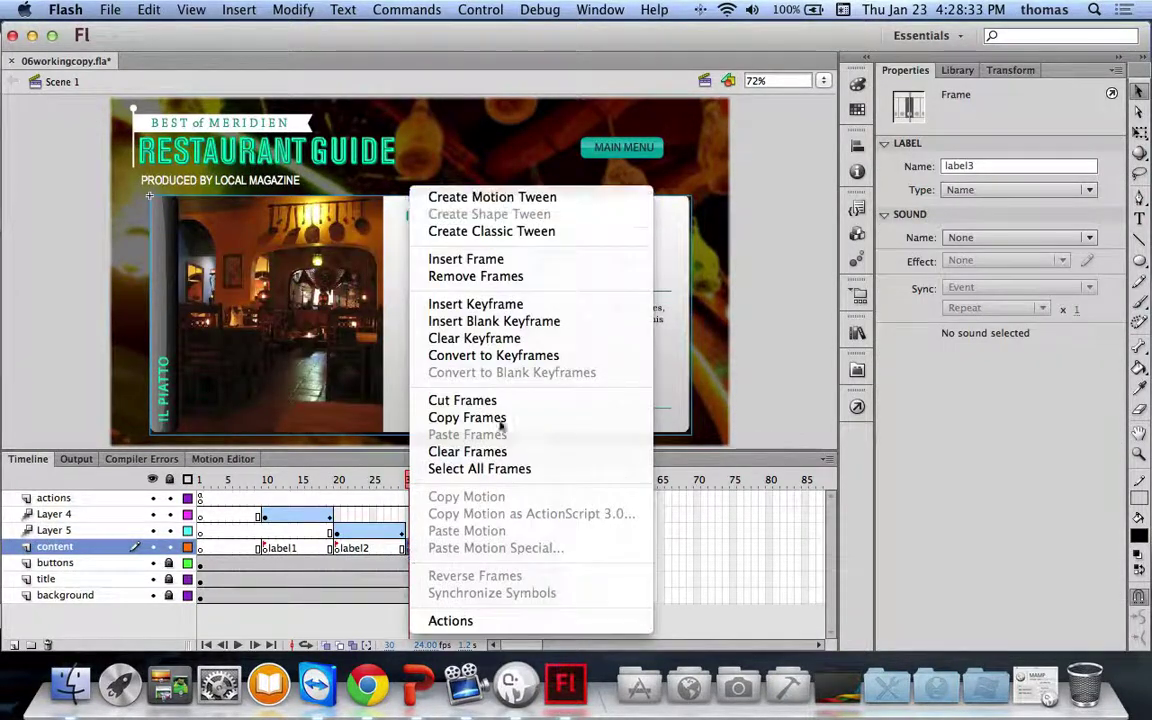
click(475, 231)
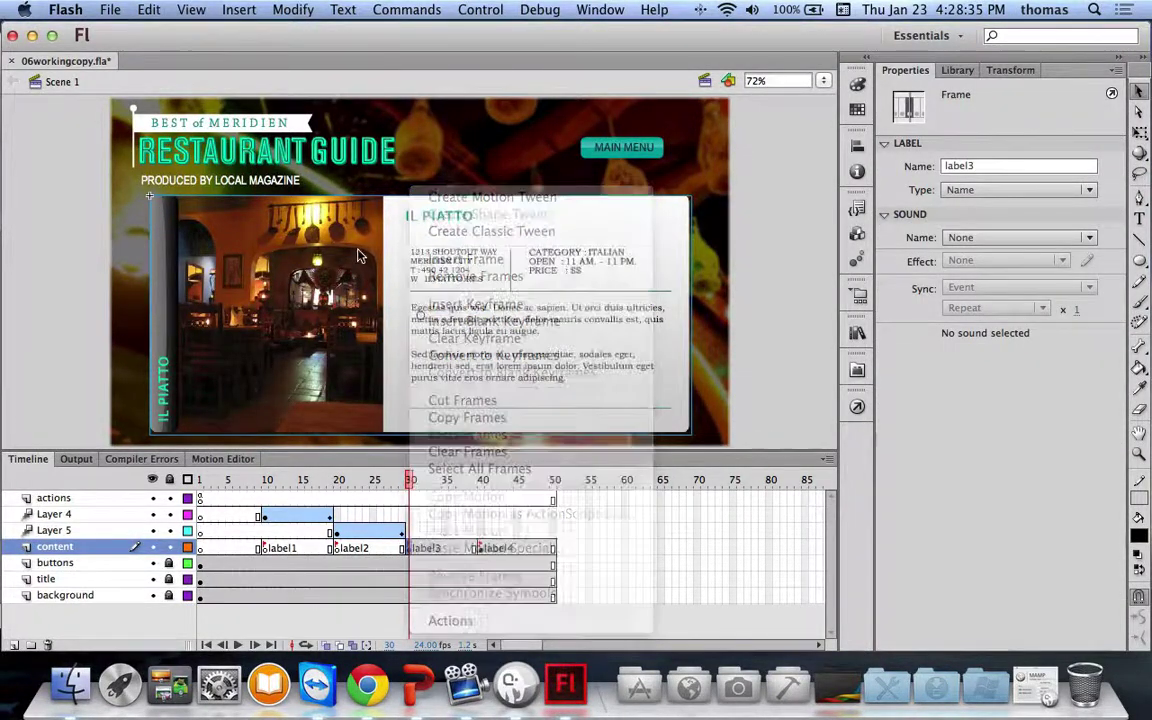
right_click(362, 300)
click(487, 30)
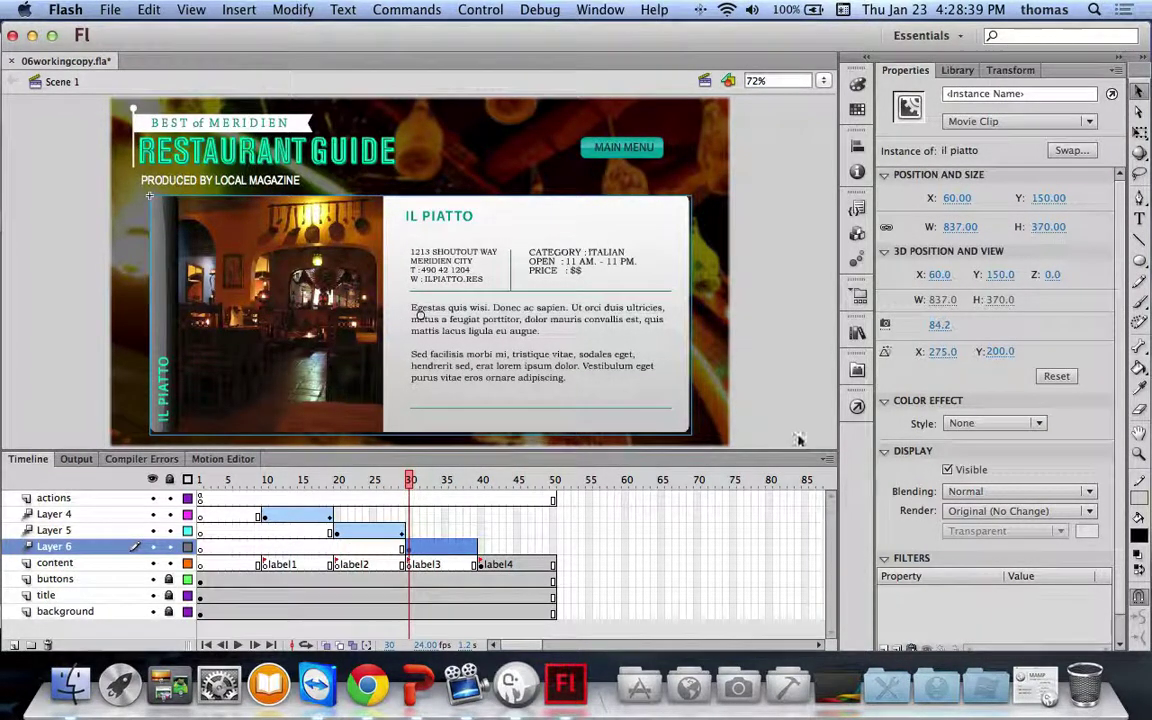
click(988, 424)
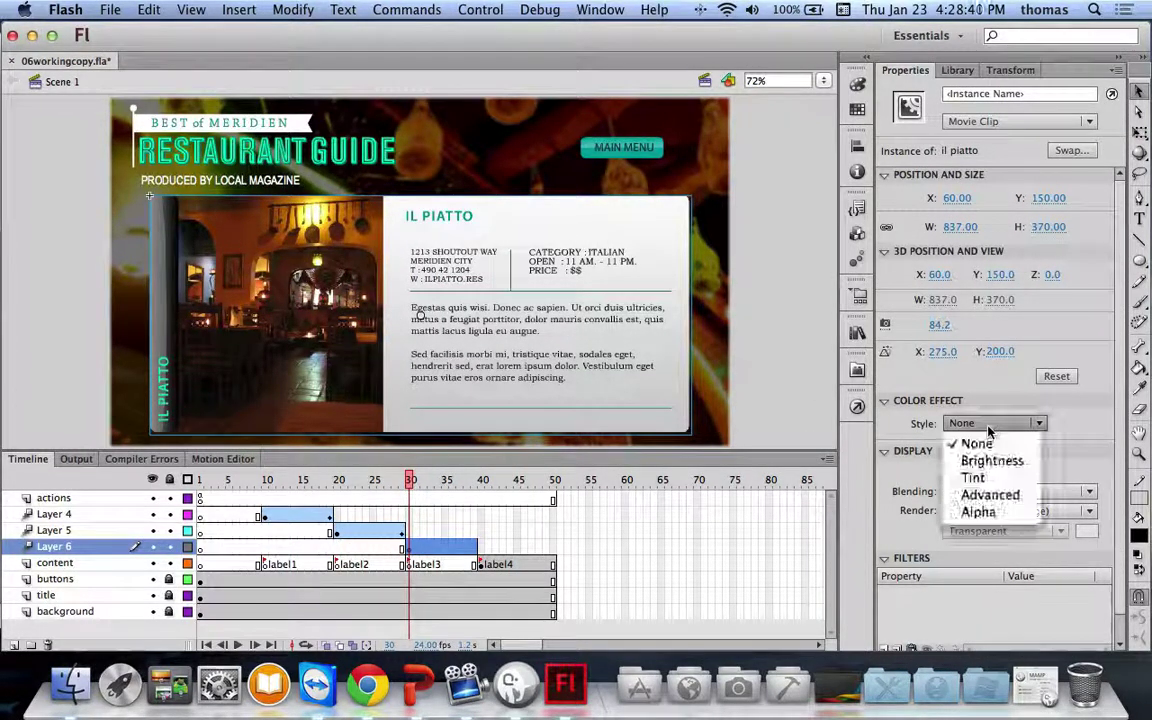
click(984, 511)
drag(1041, 451, 808, 418)
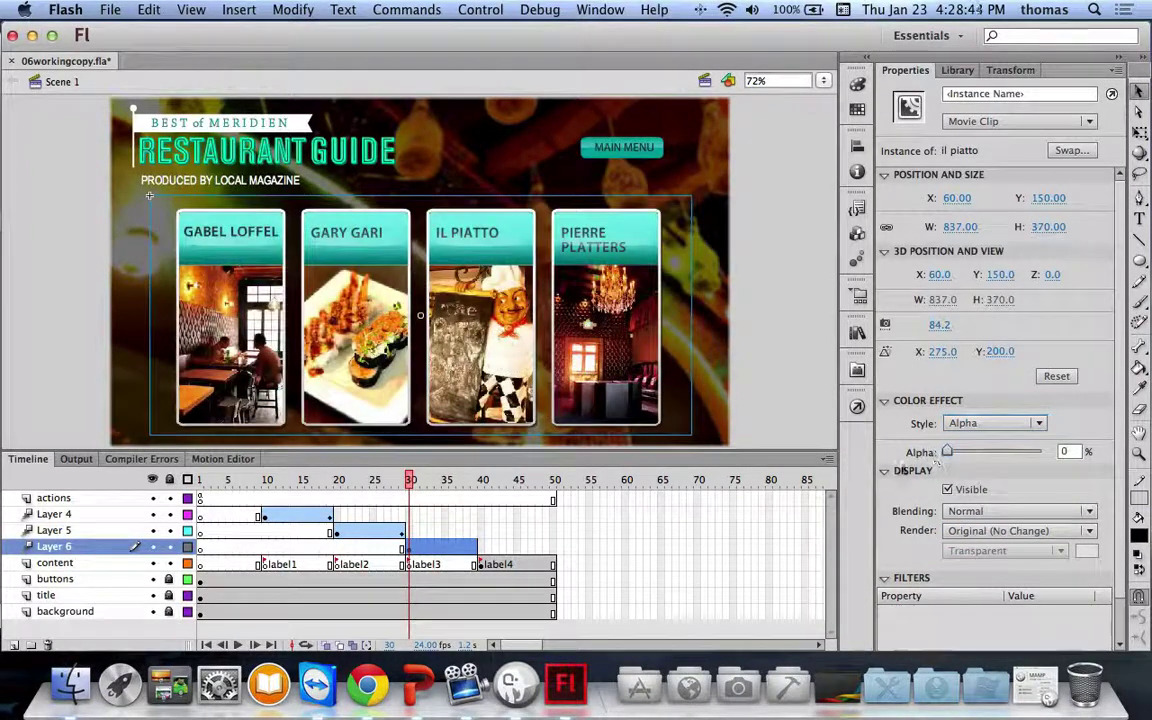
Set the il piatto instance's alpha to 100% at frame 39, the end of its motion tween
click(476, 568)
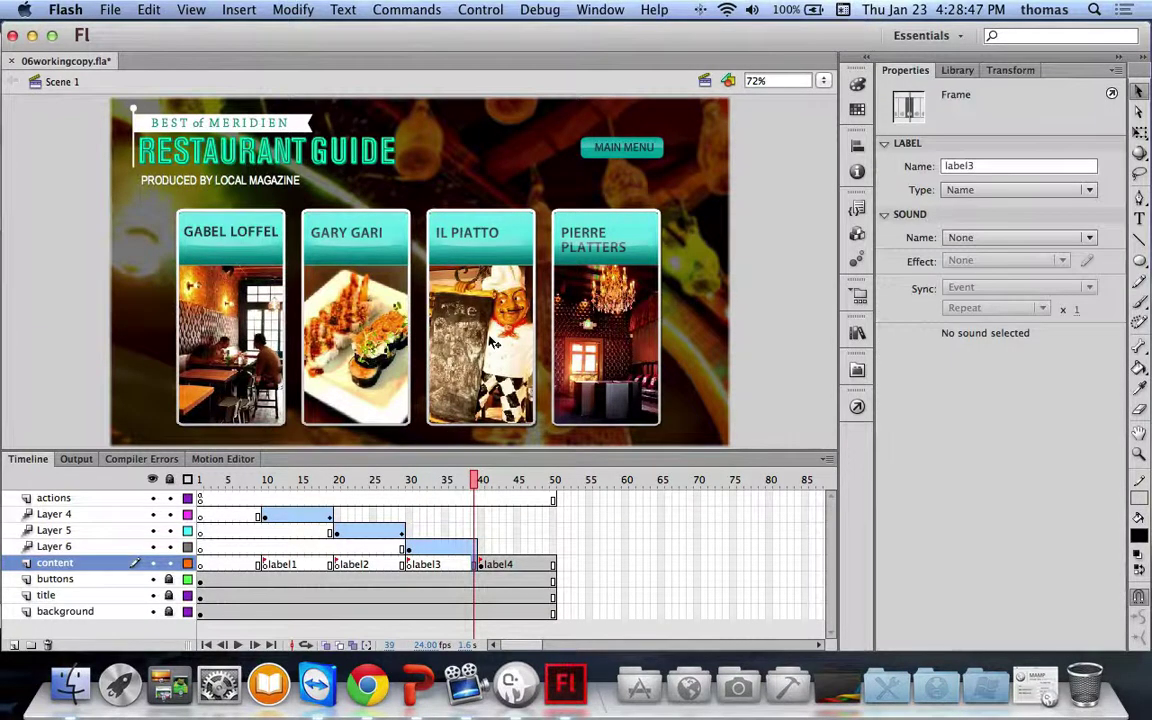
click(452, 286)
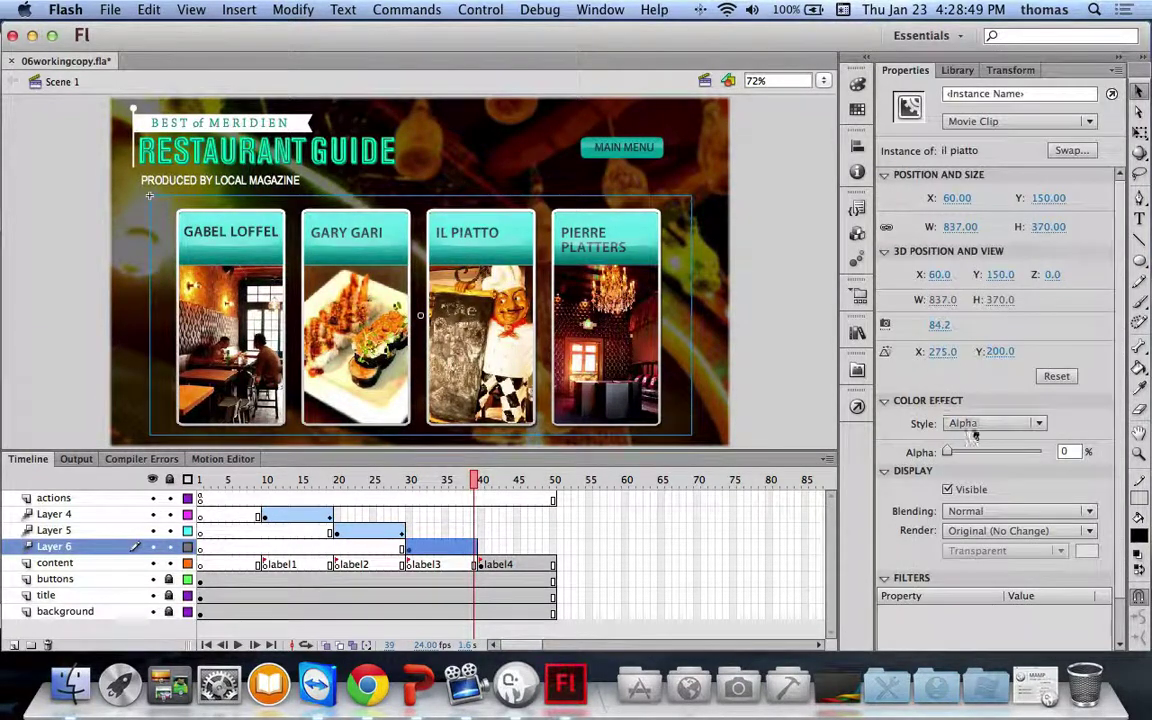
drag(947, 451, 1042, 453)
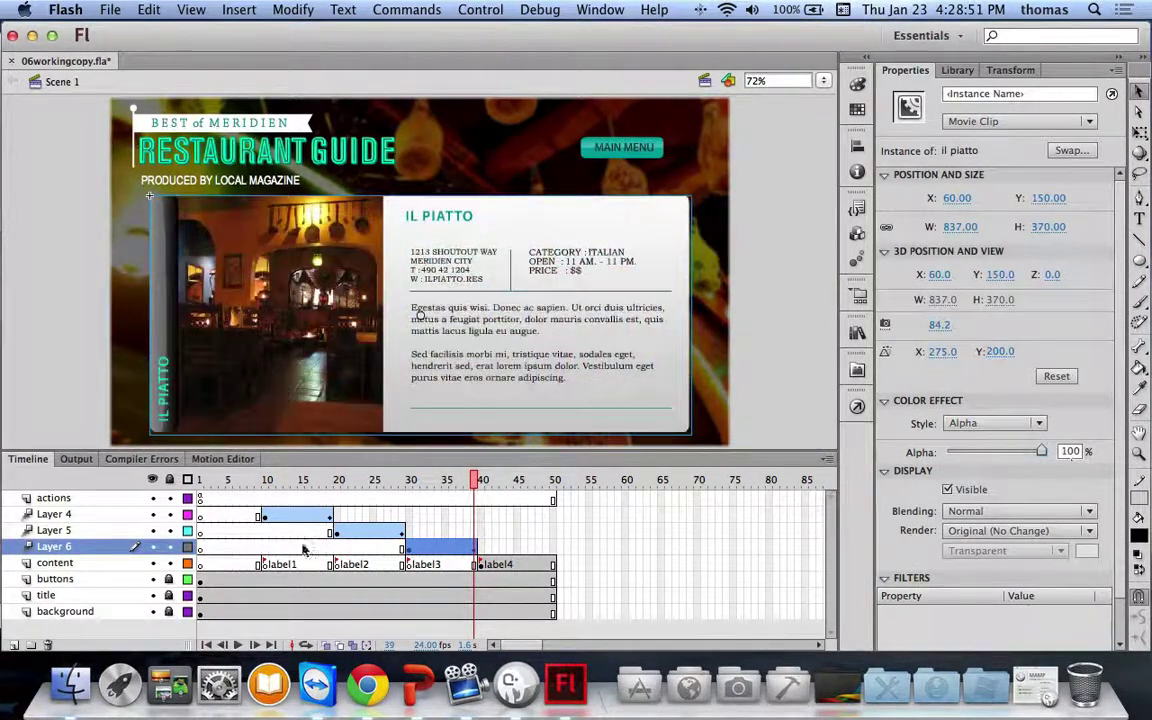
Create a motion tween for the pierre platters instance at frame 40 and set its alpha there to 0%
click(482, 565)
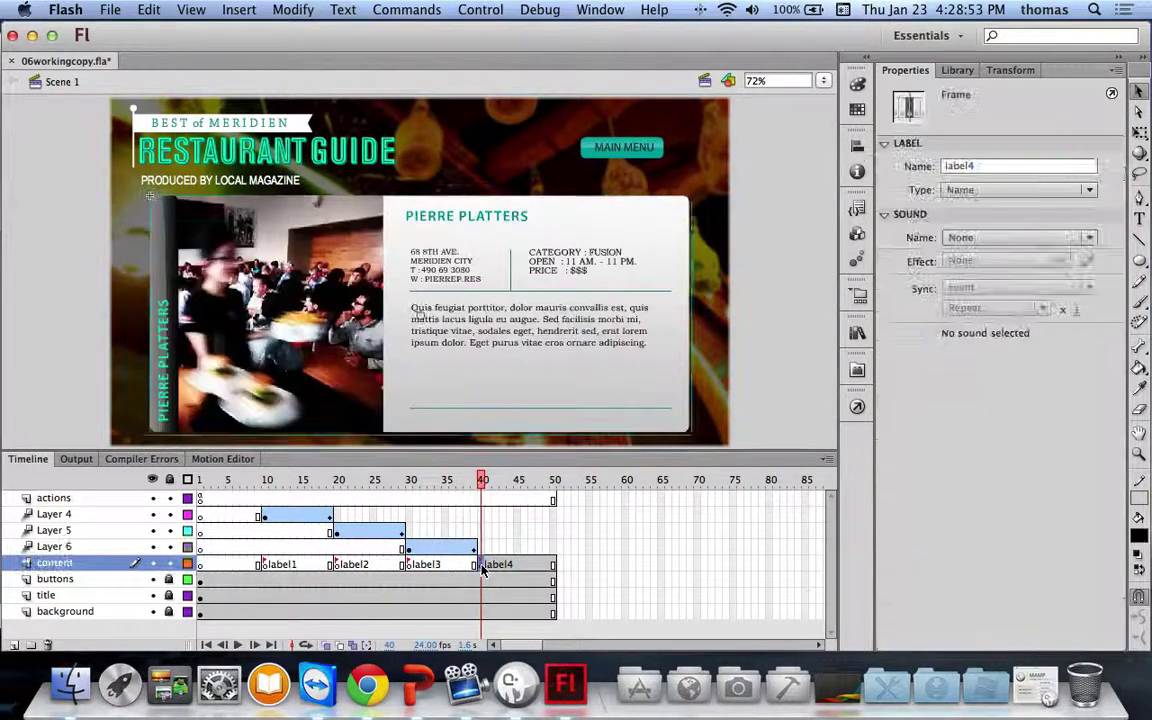
right_click(497, 265)
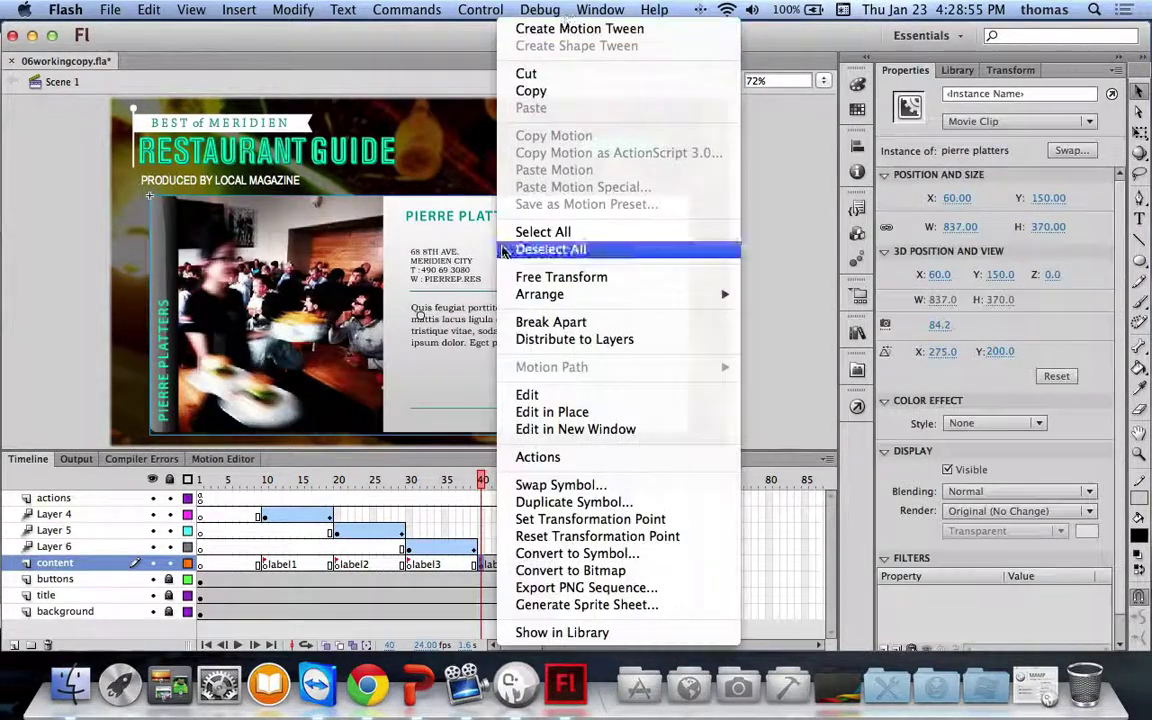
click(560, 29)
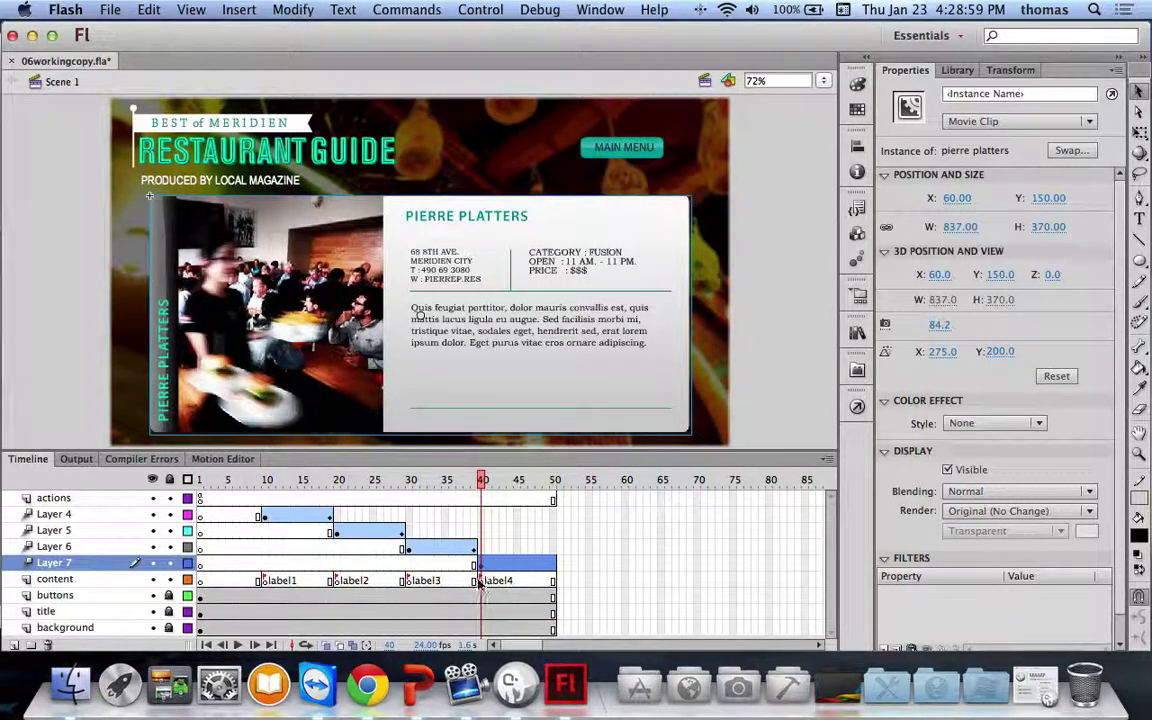
click(985, 423)
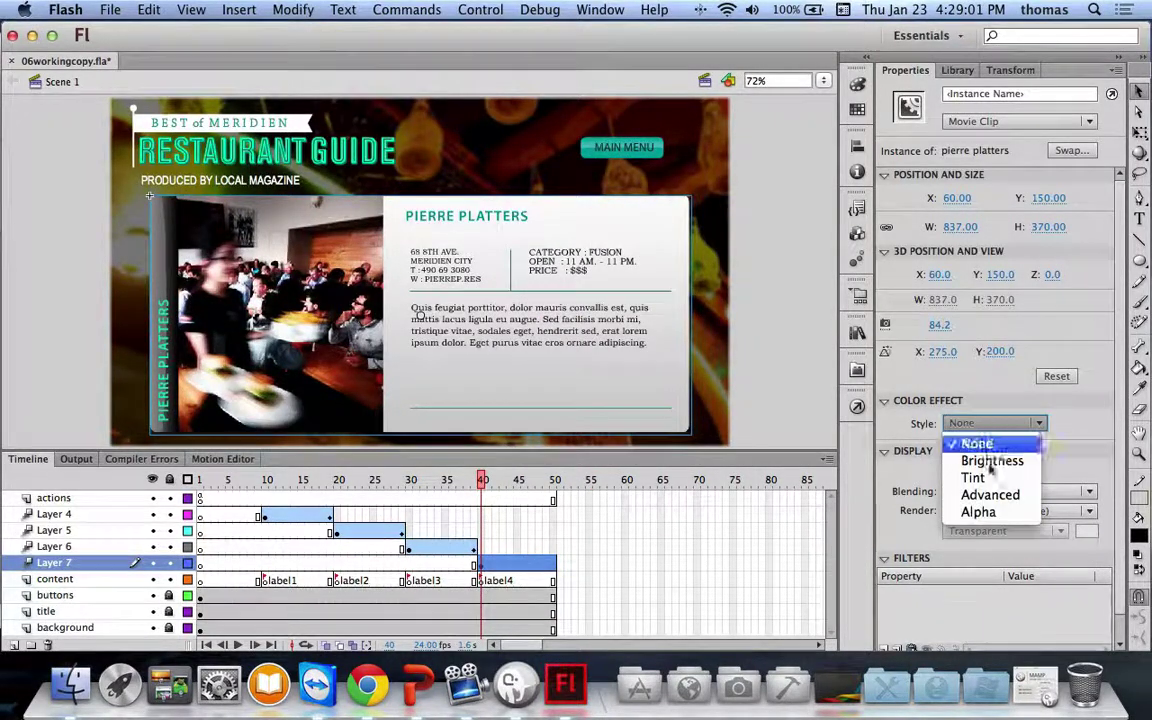
click(982, 511)
drag(1040, 452, 850, 415)
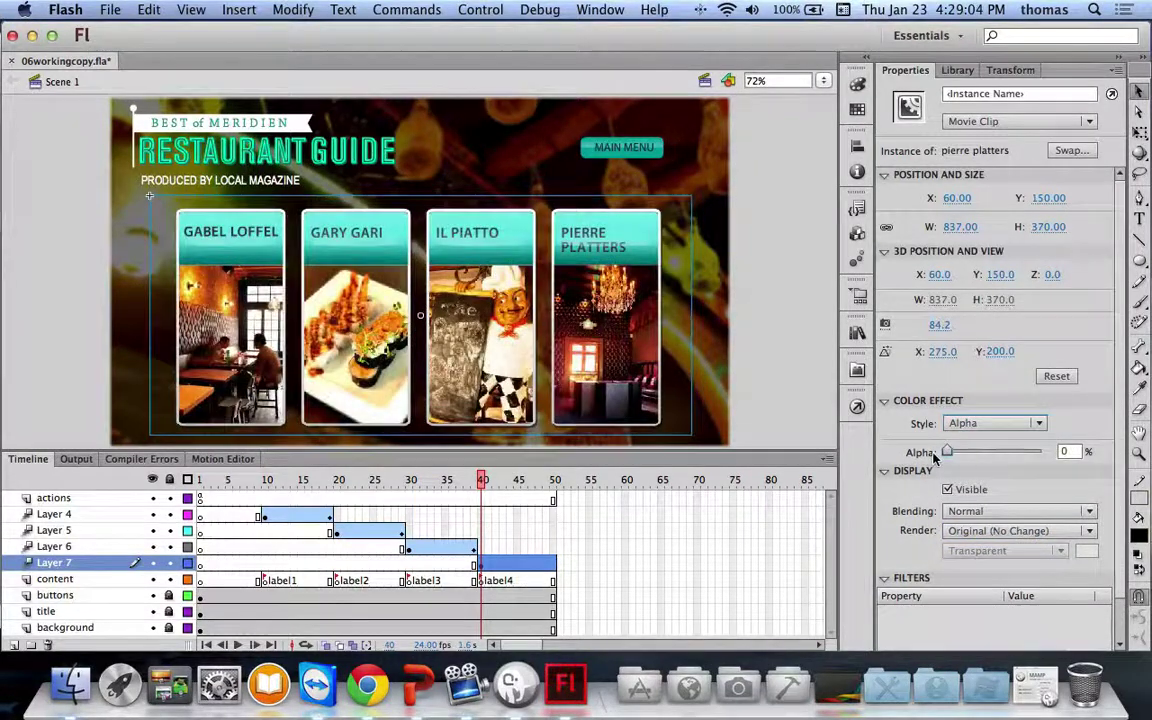
Set the pierre platters instance's alpha to 100% at frame 50, the end of its motion tween, and save the file
click(553, 581)
click(545, 343)
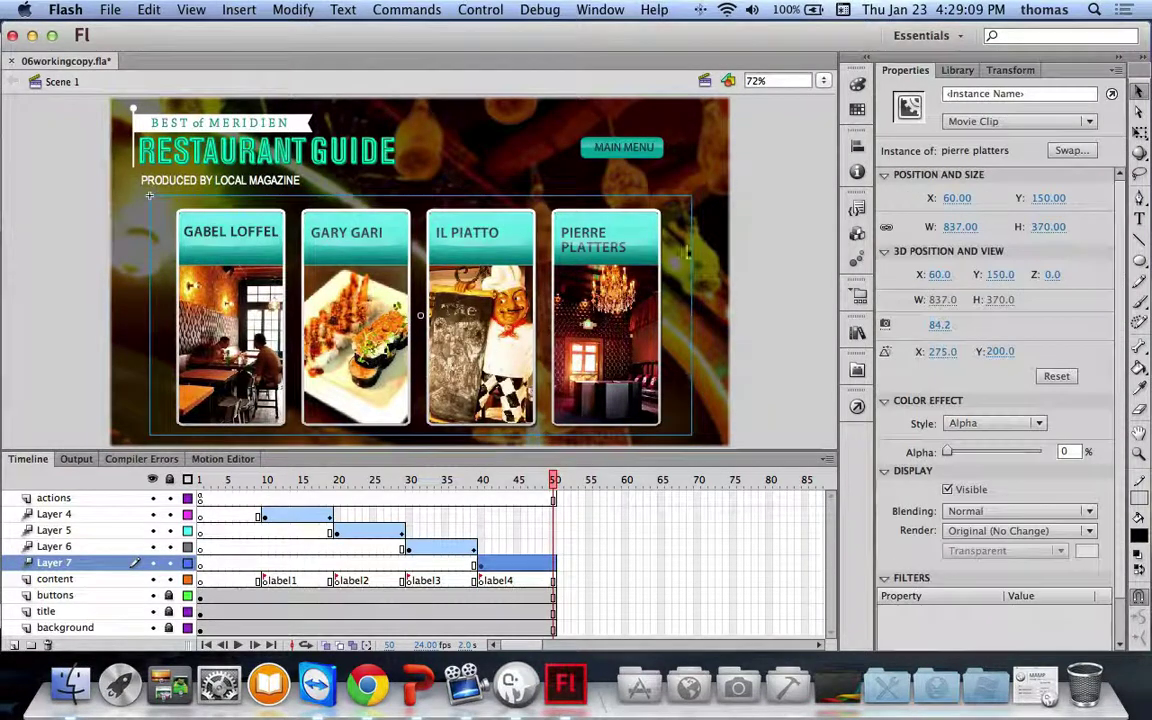
drag(950, 452, 1045, 453)
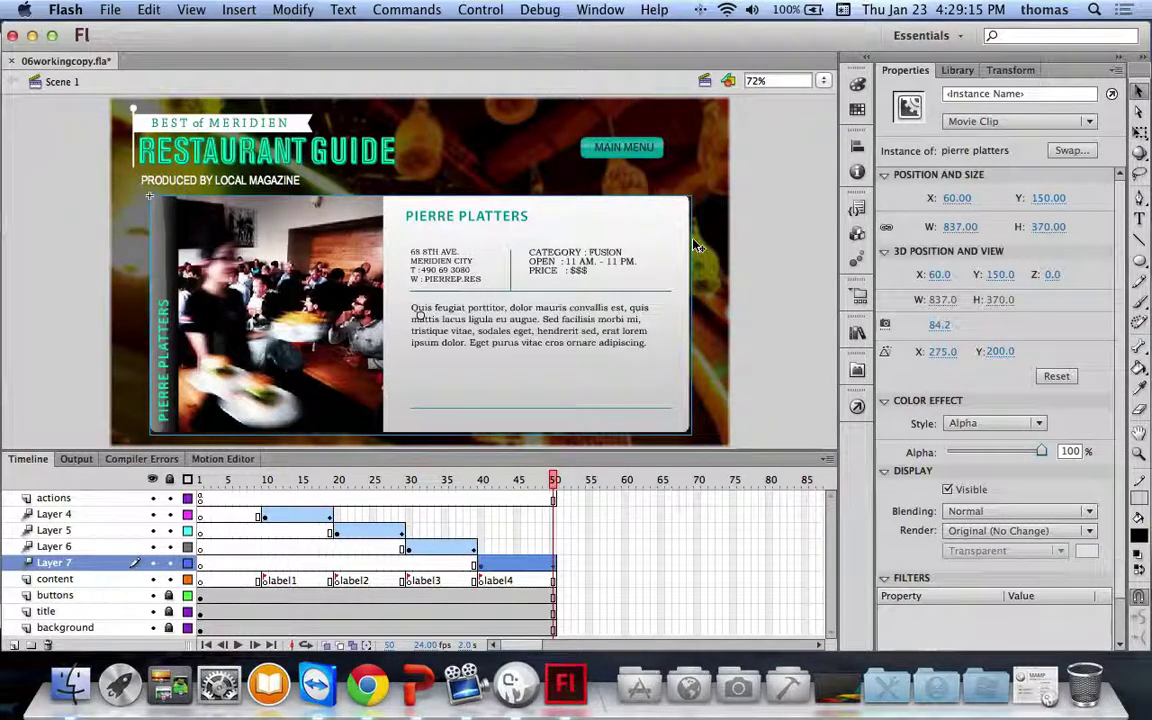
key(super+s)
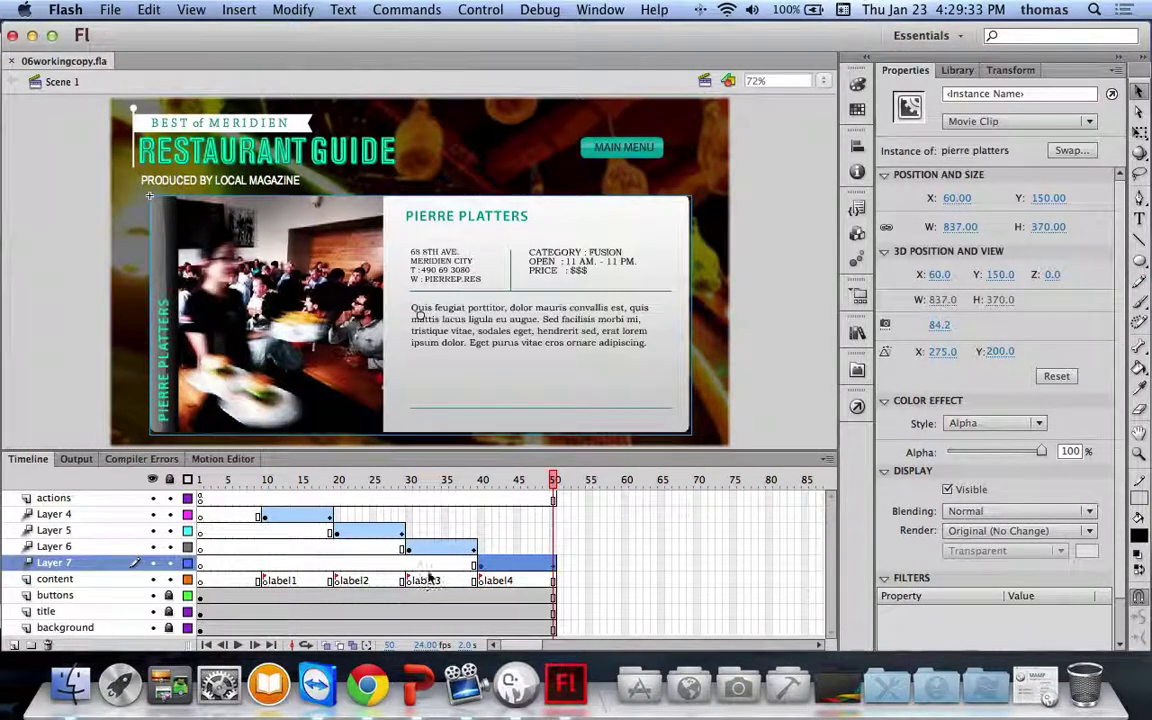
Enlarge the timeline area to show all layers and test the movie
drag(427, 452, 413, 410)
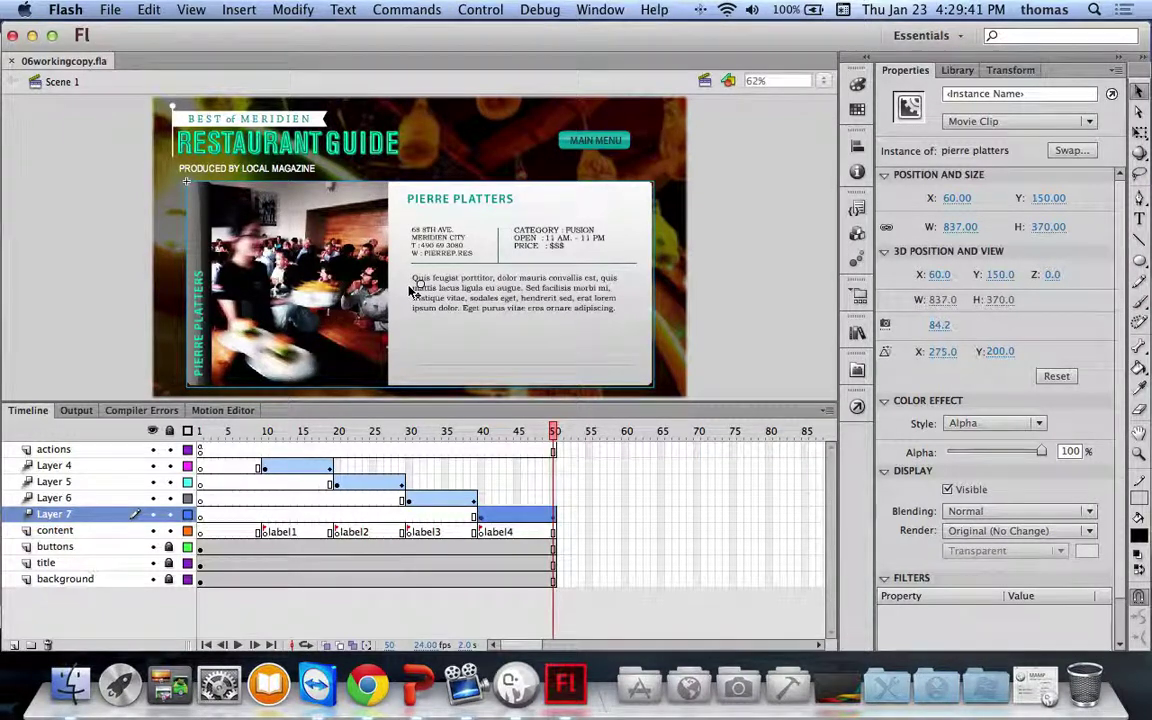
key(super+Return)
mouse_move(318, 288)
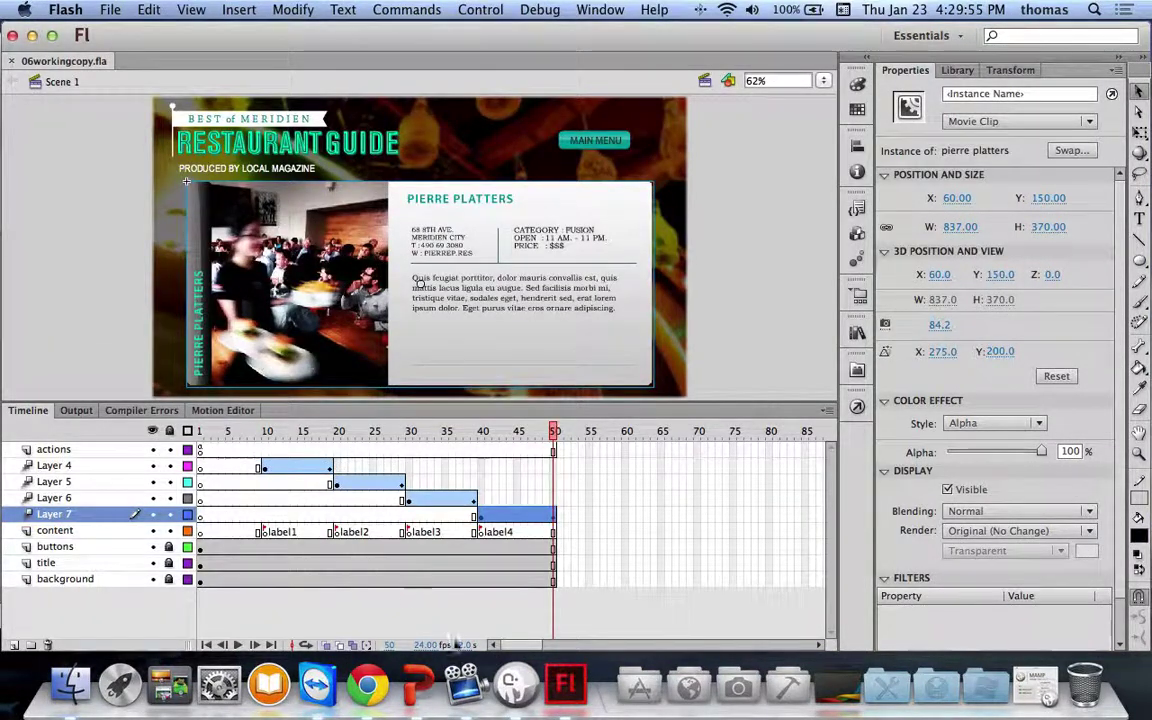
Switch to the PowerPoint presentation and advance to the slide on using the gotoAndPlay command
click(415, 673)
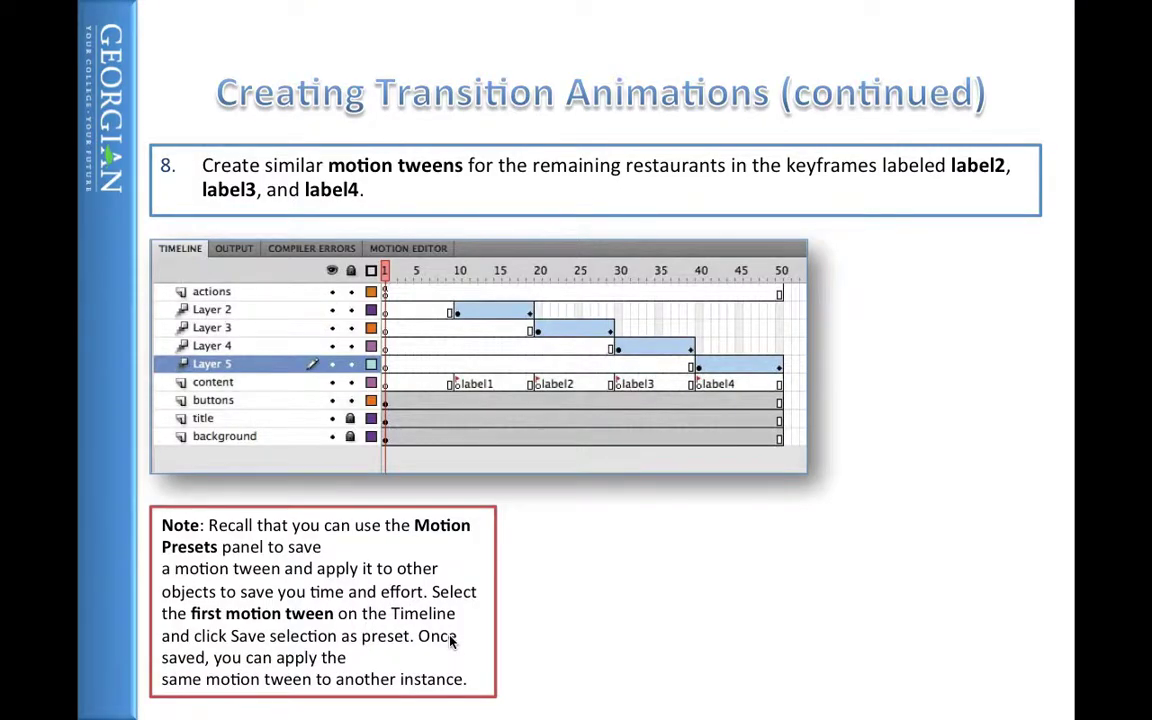
click(452, 641)
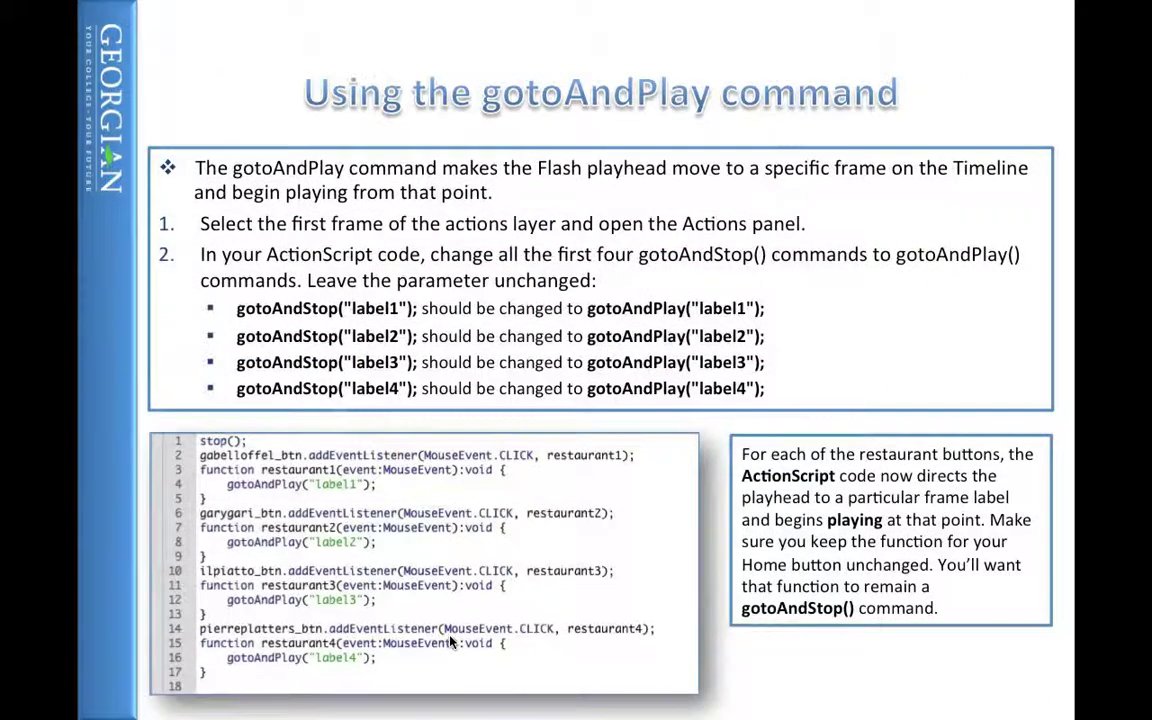
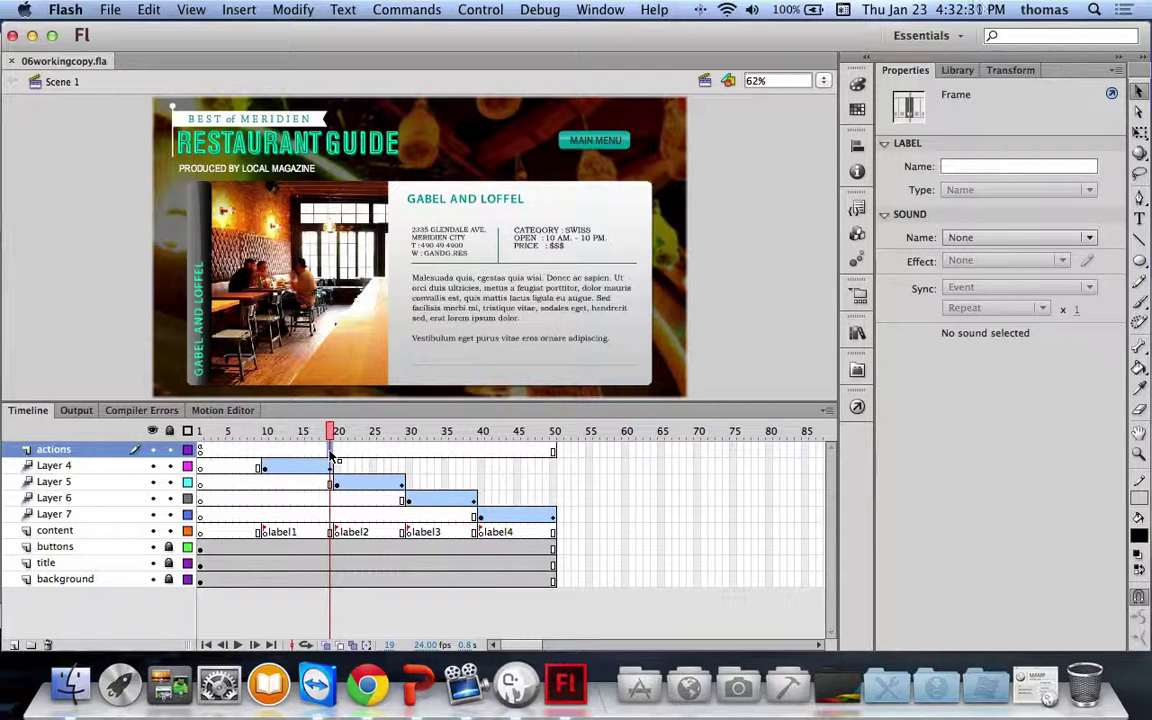
Insert a keyframe at frame 19 of the actions layer, add the script stop(); to it, and save the file
right_click(334, 456)
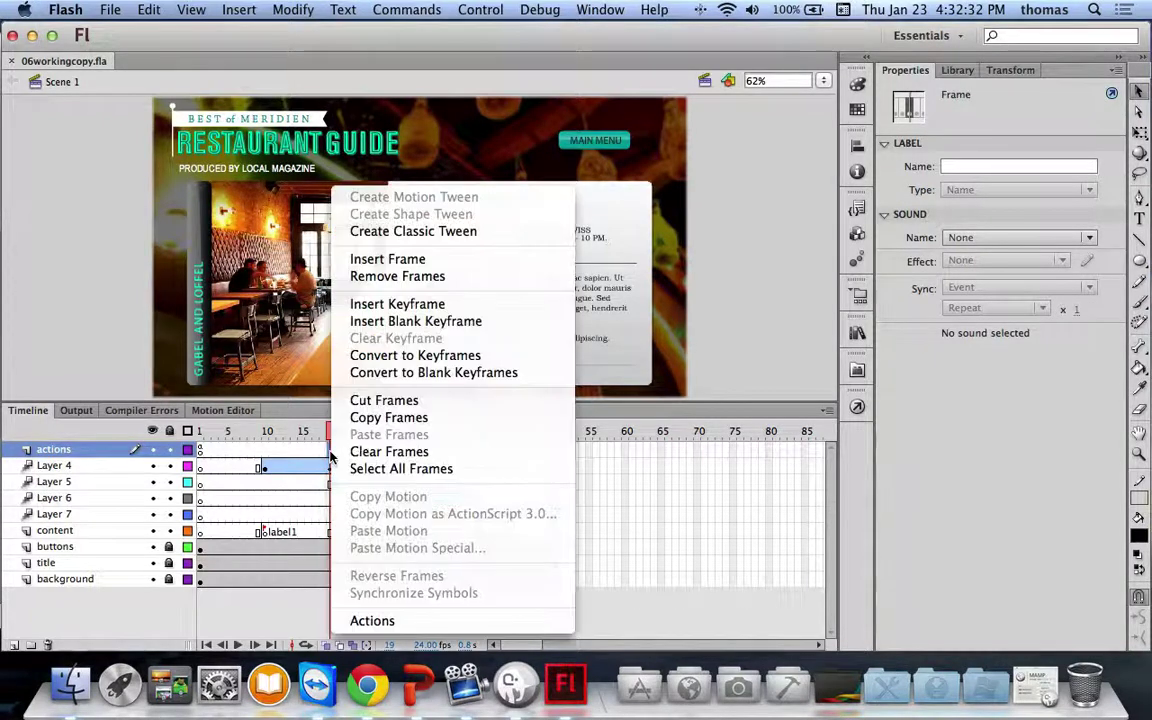
click(405, 304)
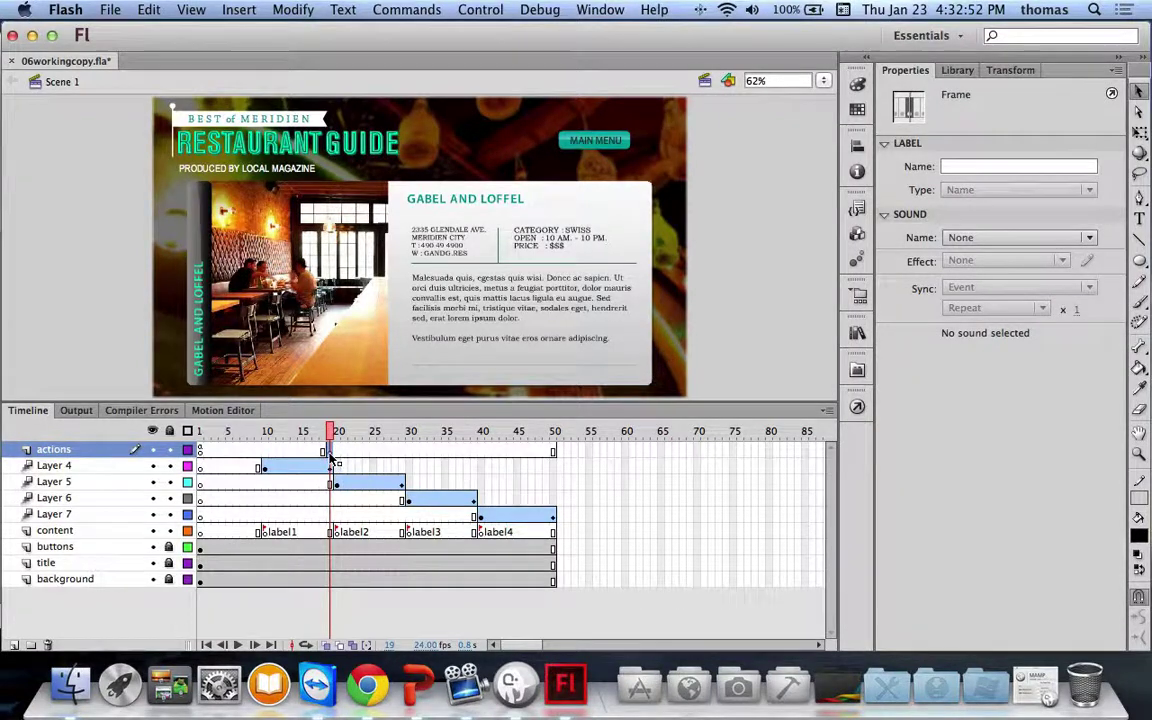
click(857, 406)
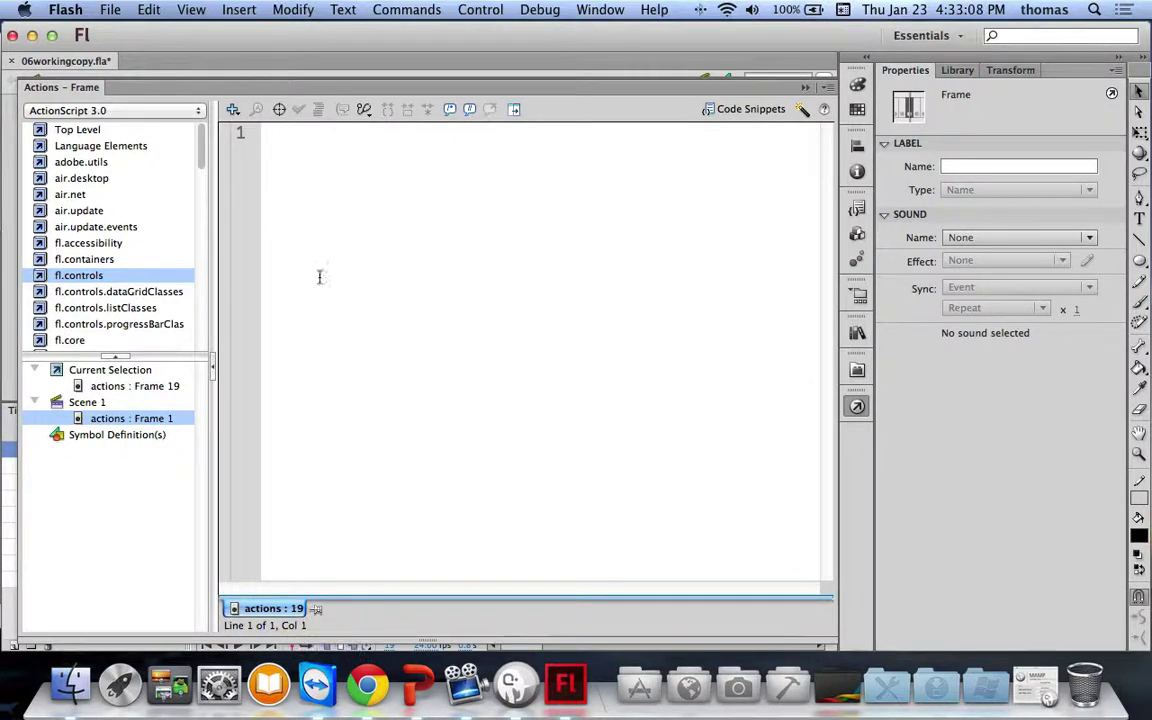
text(s)
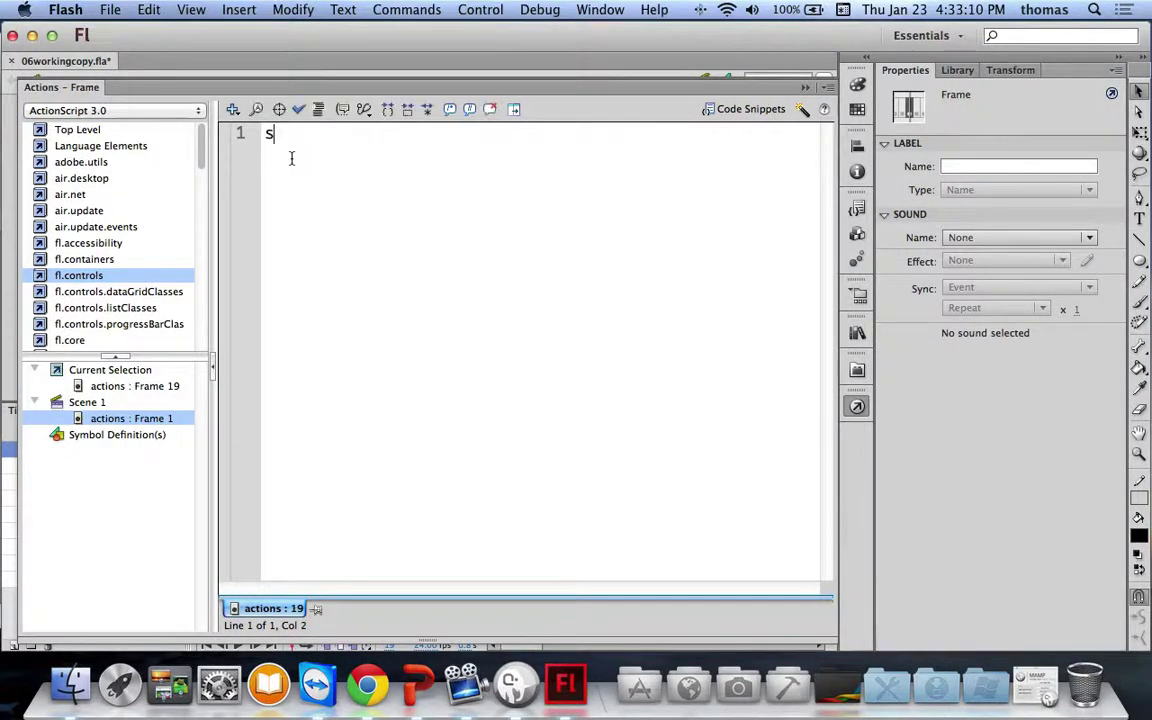
text(top();)
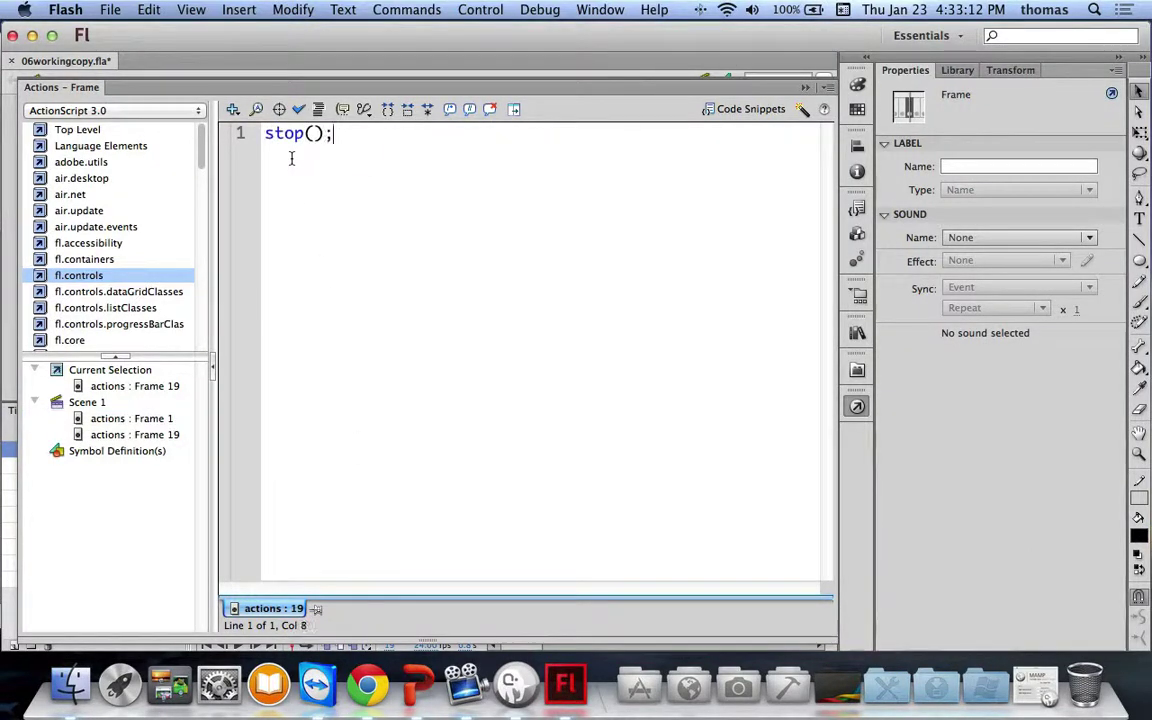
key(super+s)
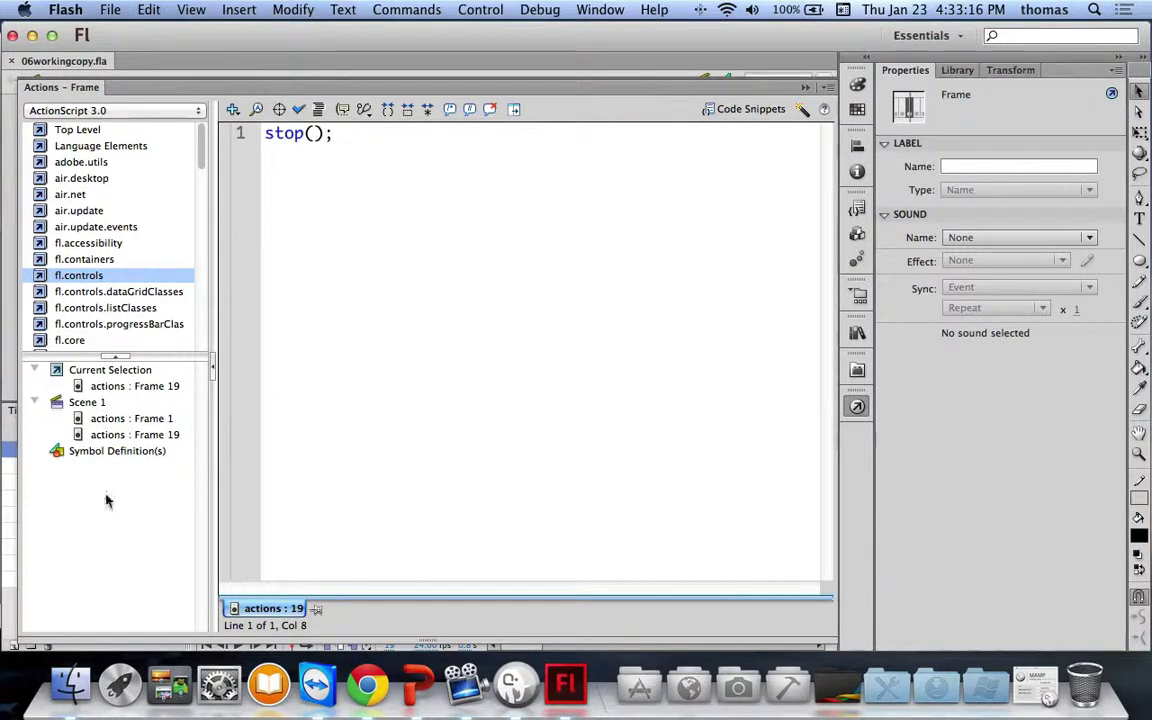
Review the scripts attached to frames 1 and 19 of the actions layer
click(155, 437)
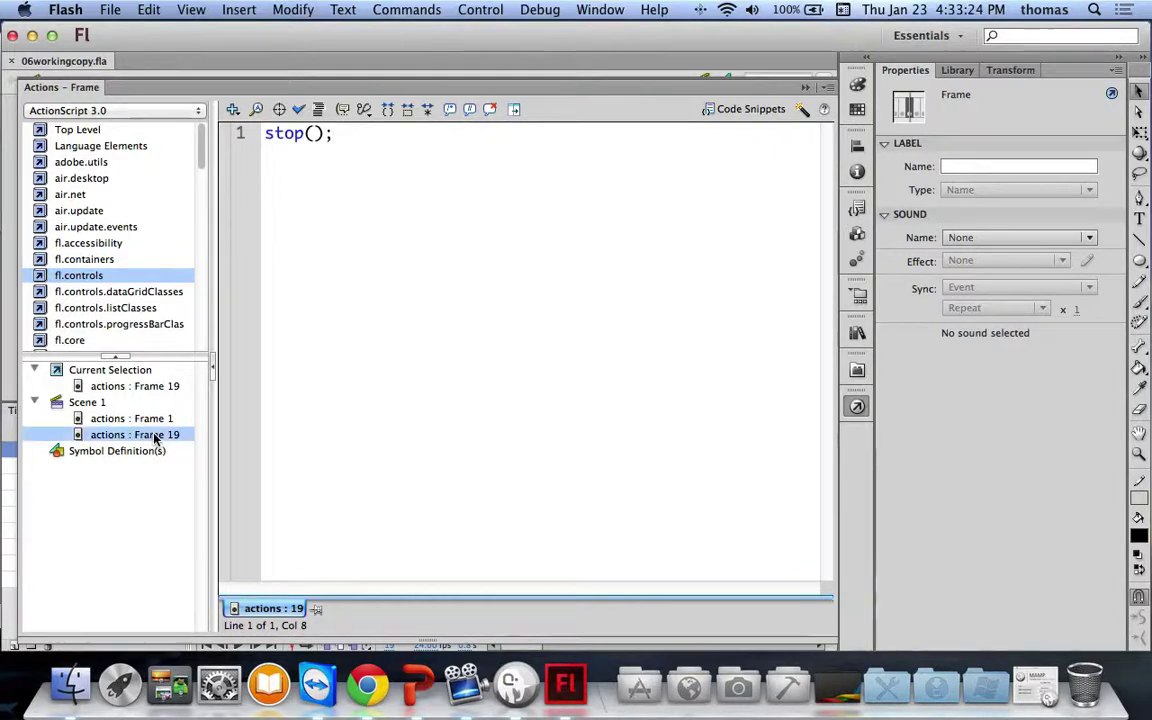
click(153, 419)
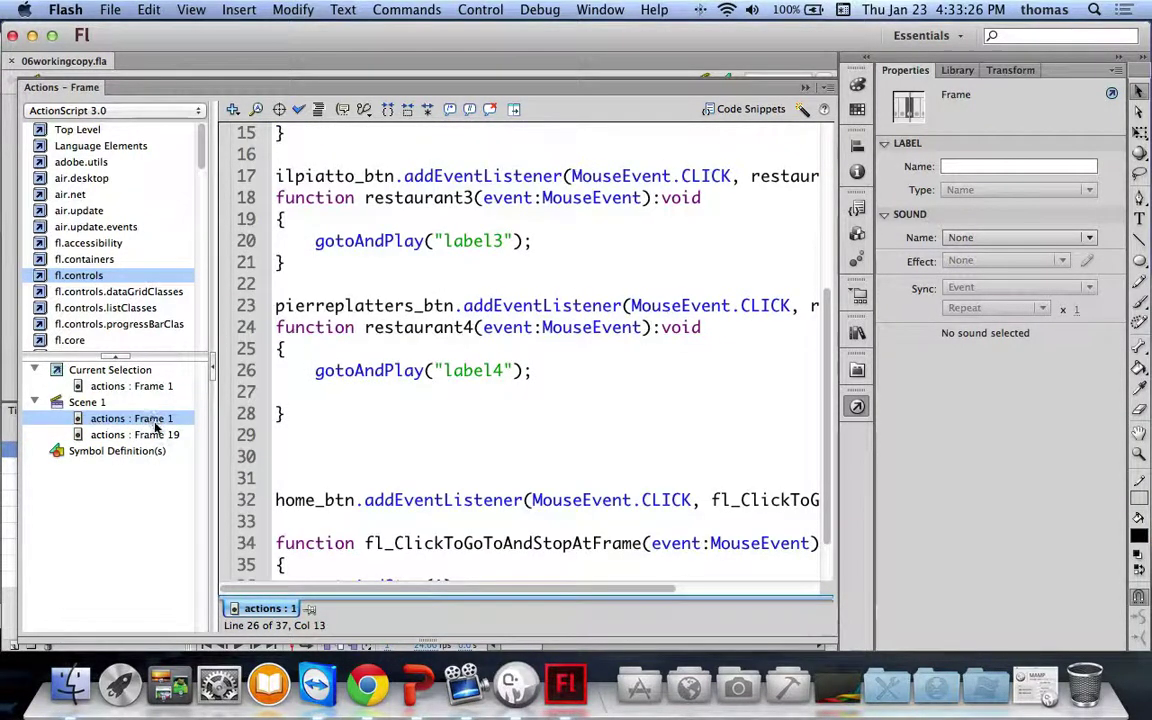
click(153, 437)
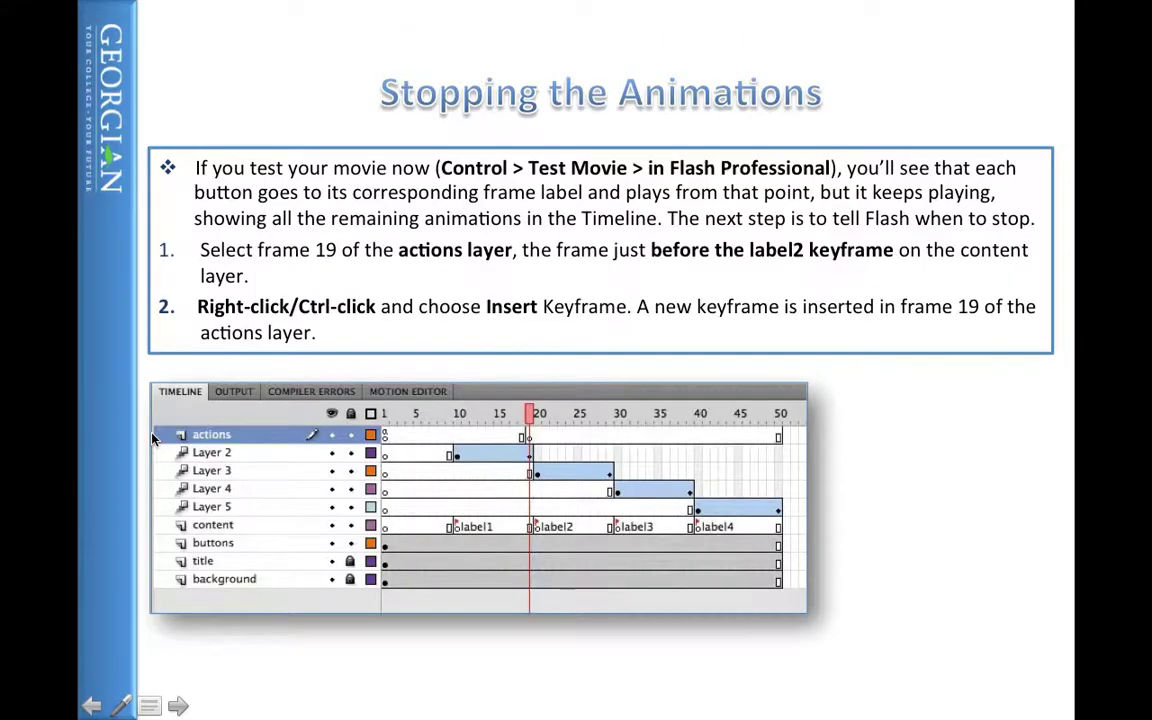
key(Right)
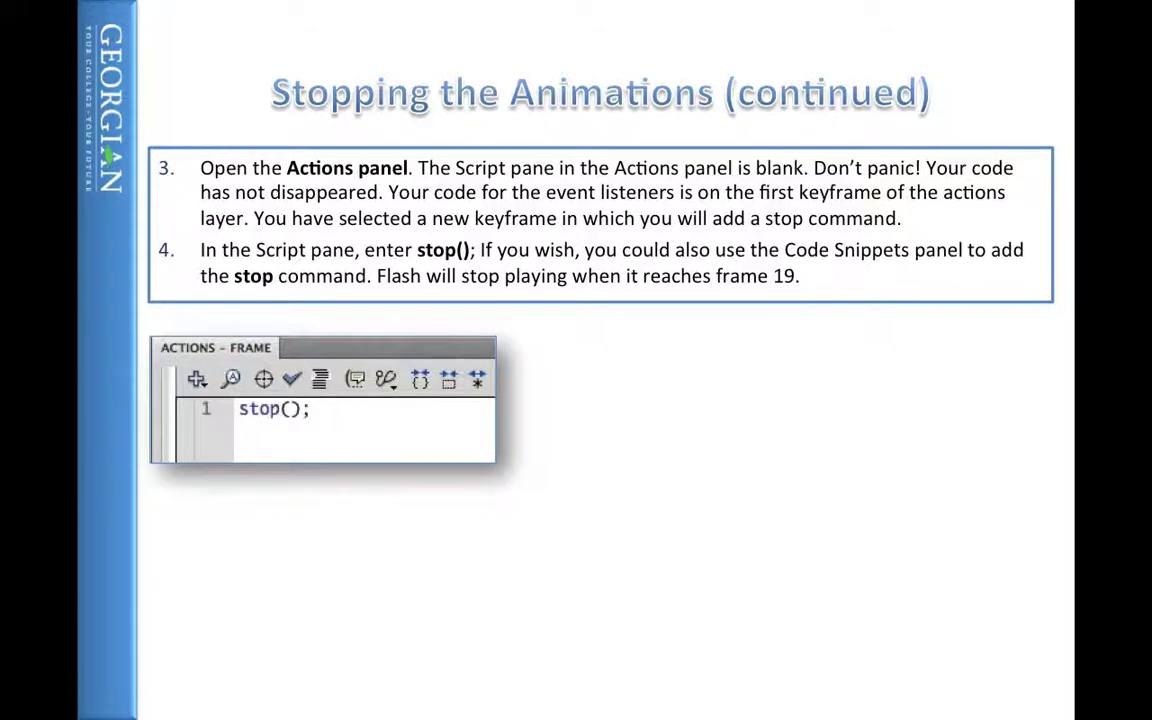
key(Right)
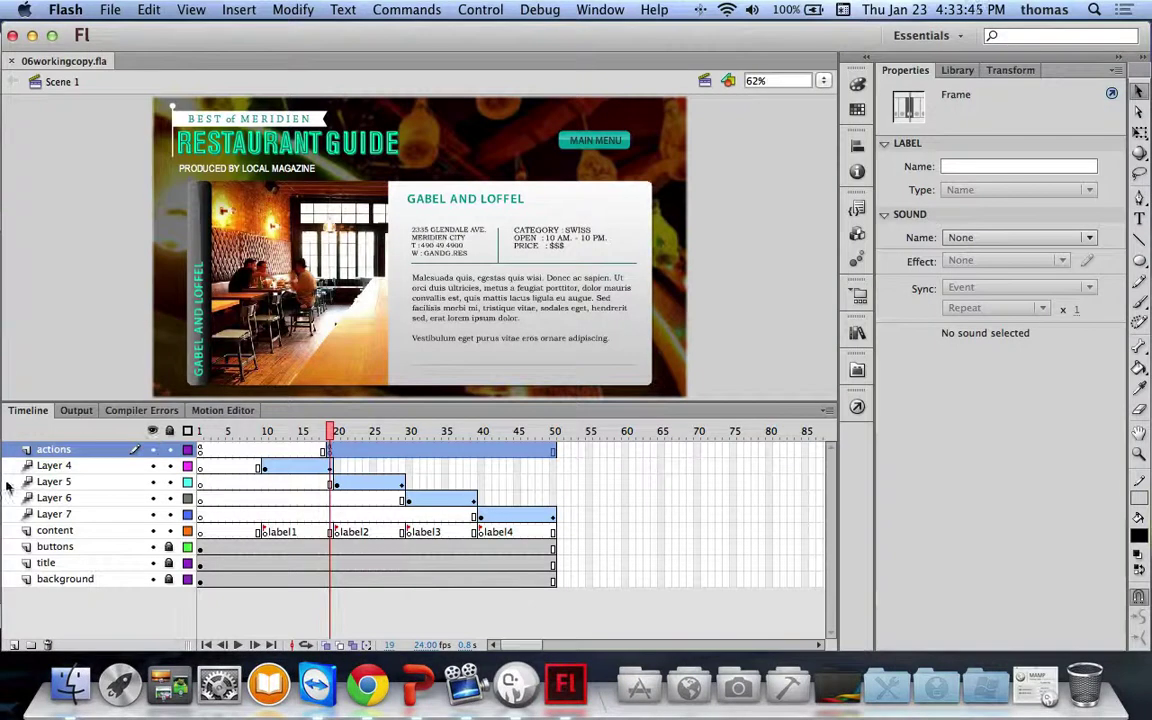
Insert a keyframe at frame 29 of the actions layer
click(409, 452)
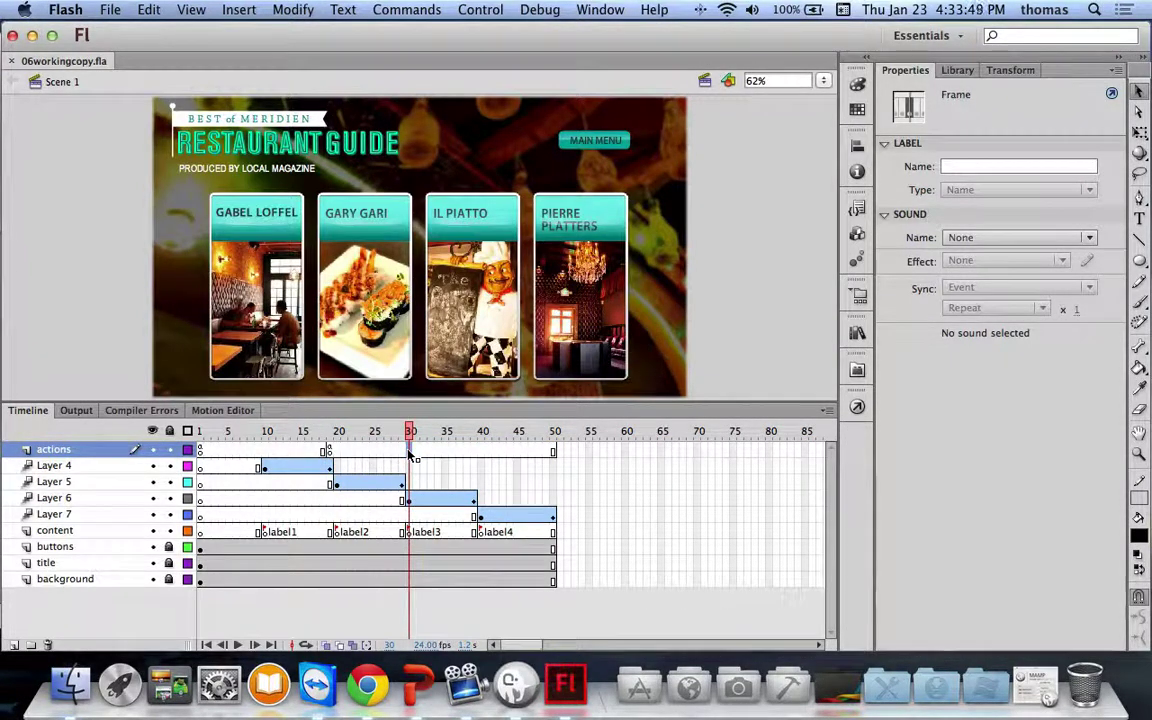
click(405, 452)
right_click(405, 452)
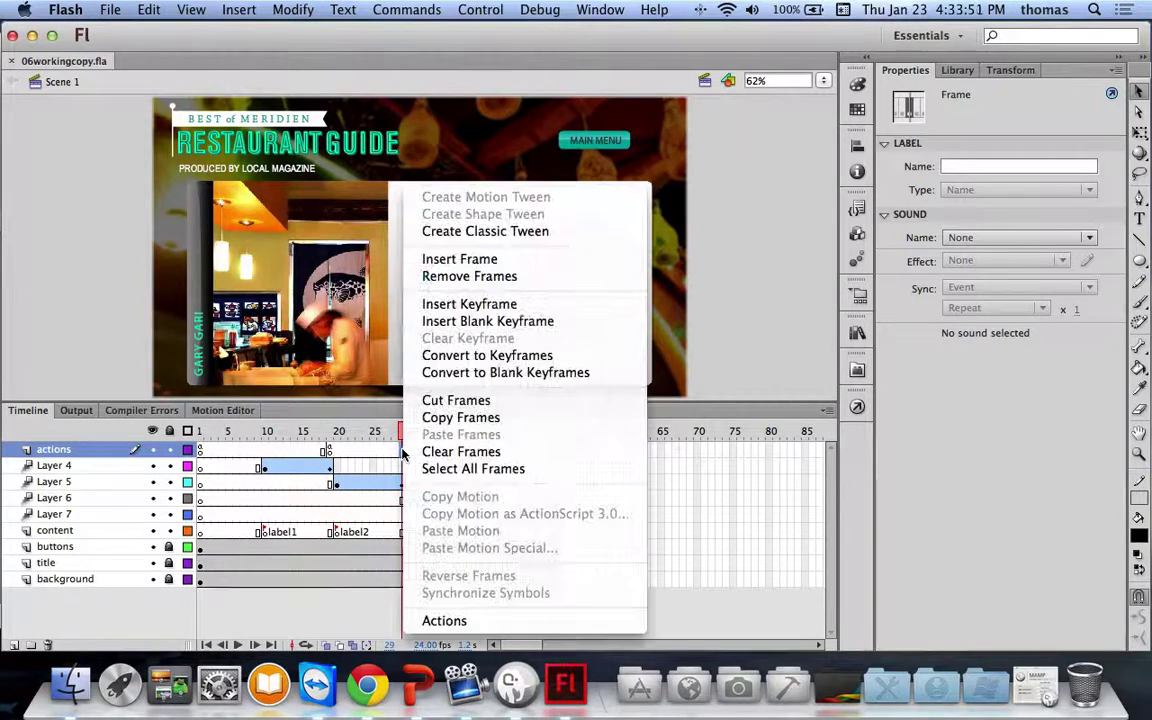
click(483, 303)
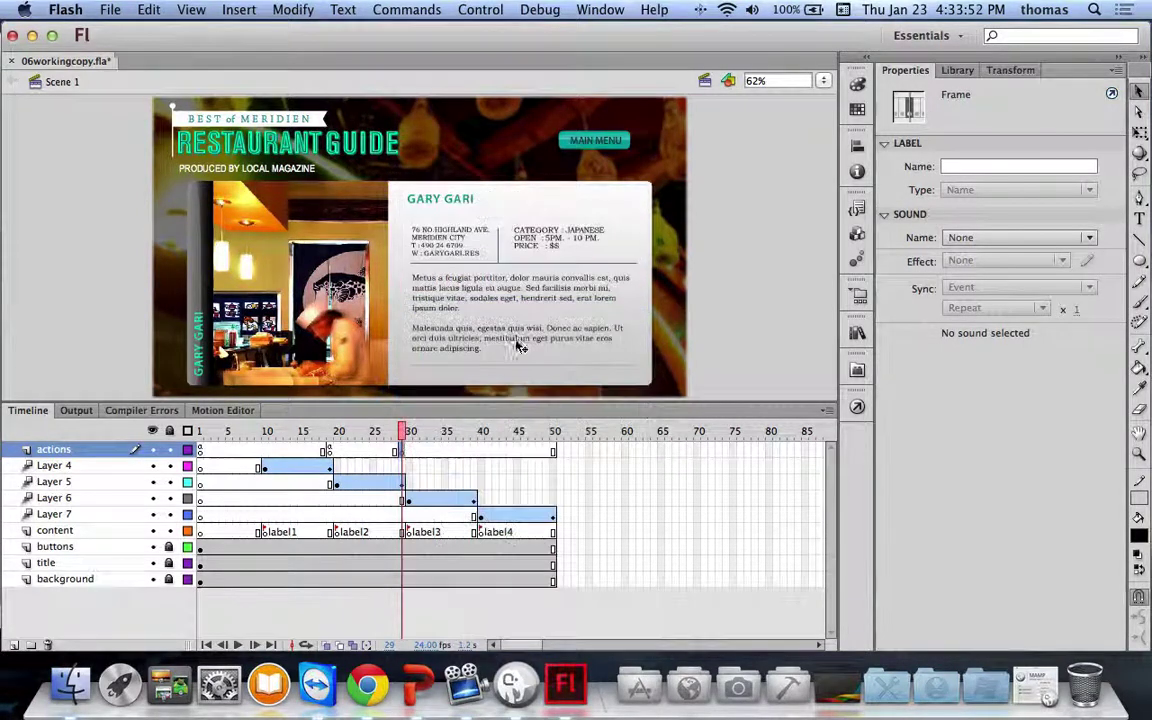
Insert a keyframe at frame 39 of the actions layer
click(475, 453)
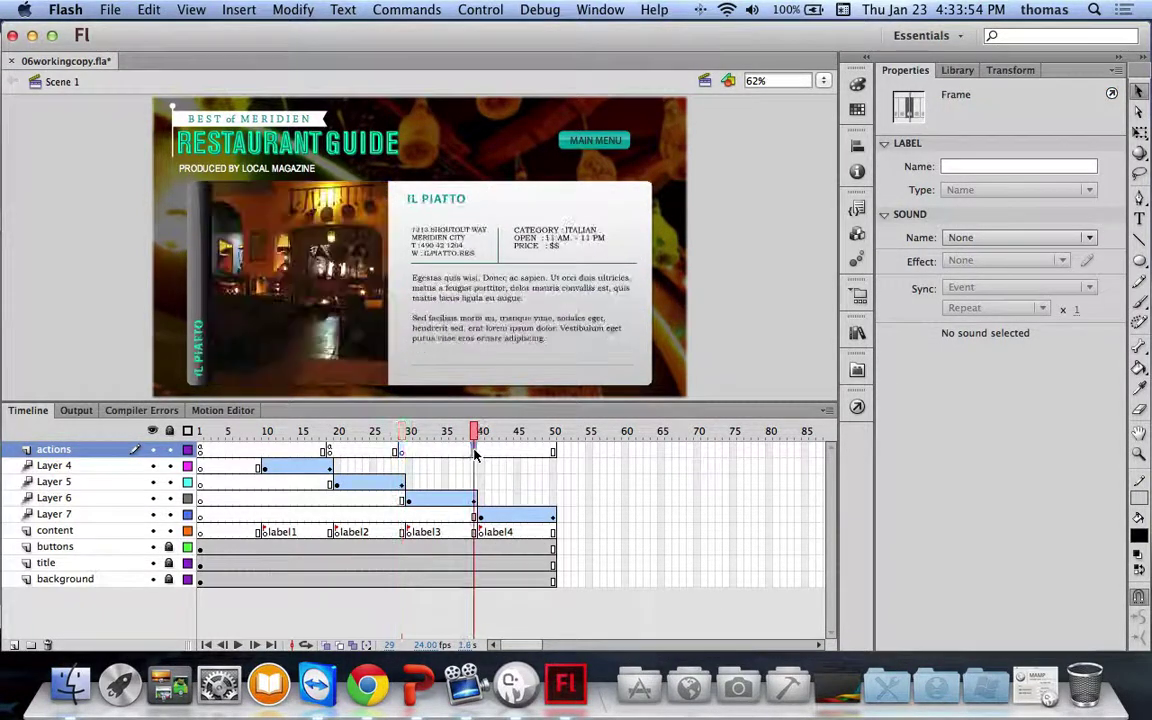
click(481, 453)
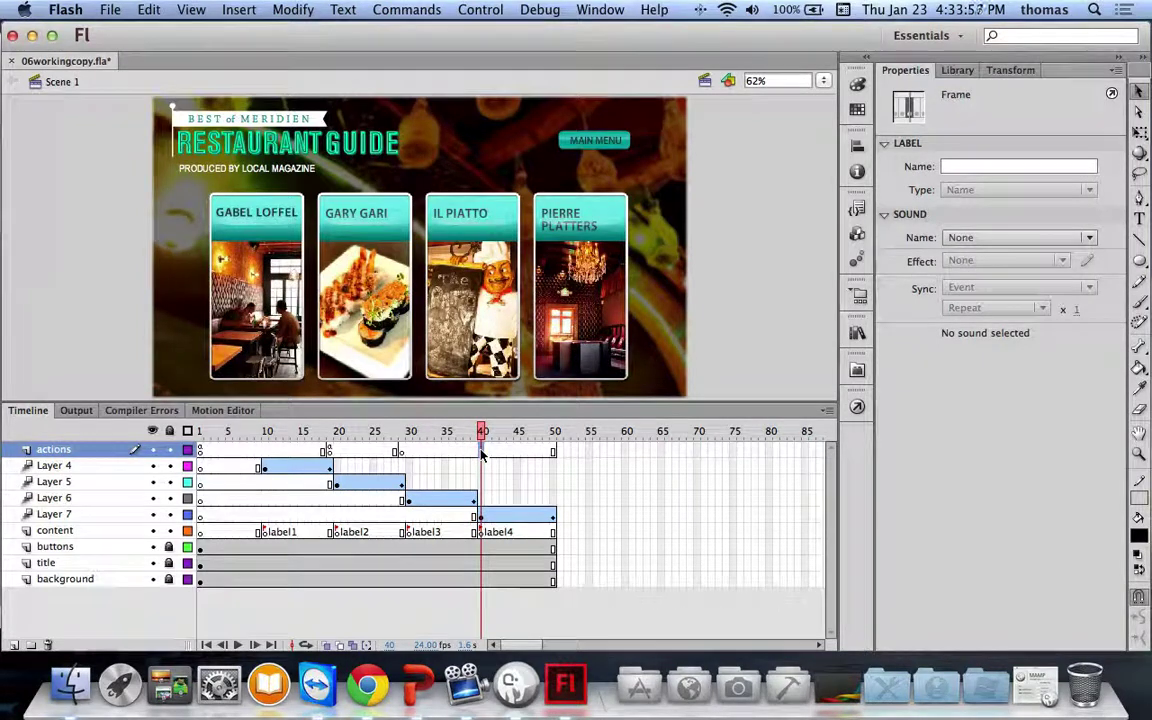
click(475, 453)
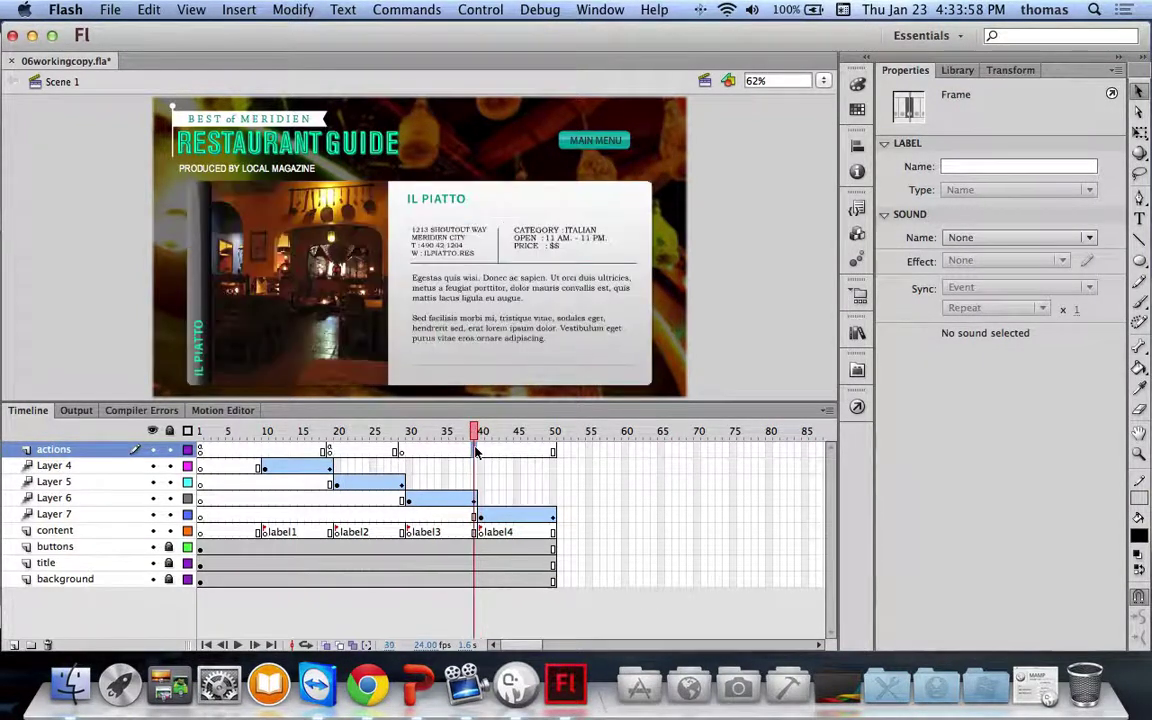
right_click(475, 453)
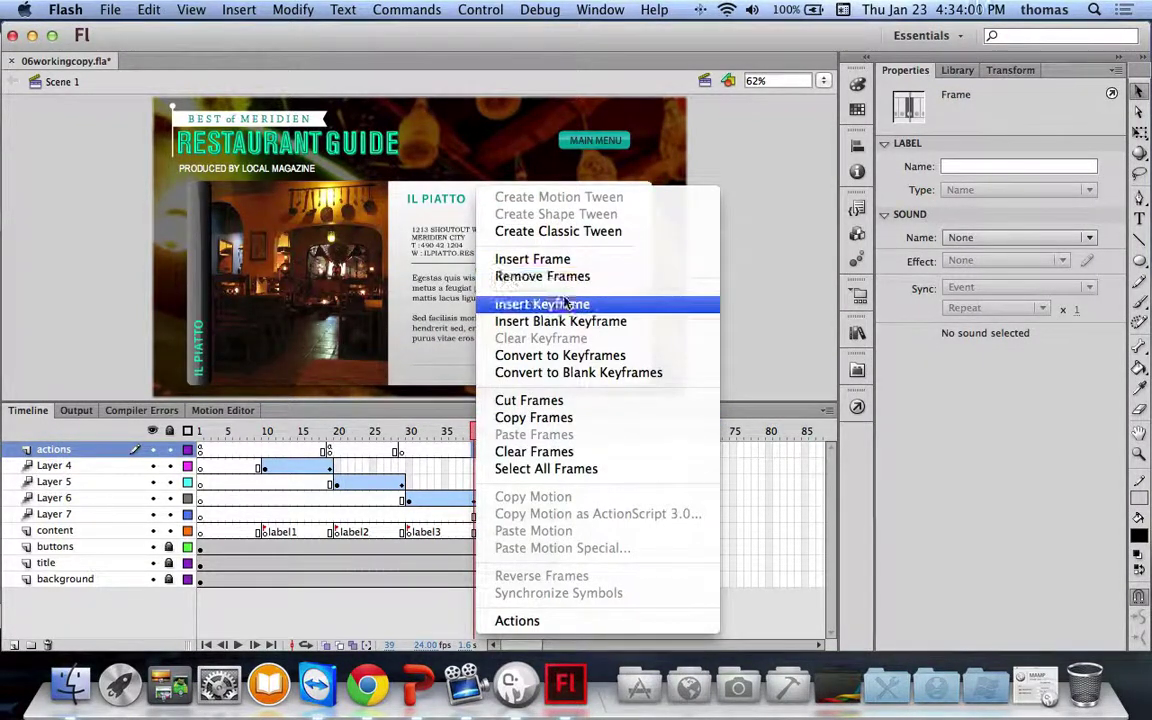
click(578, 304)
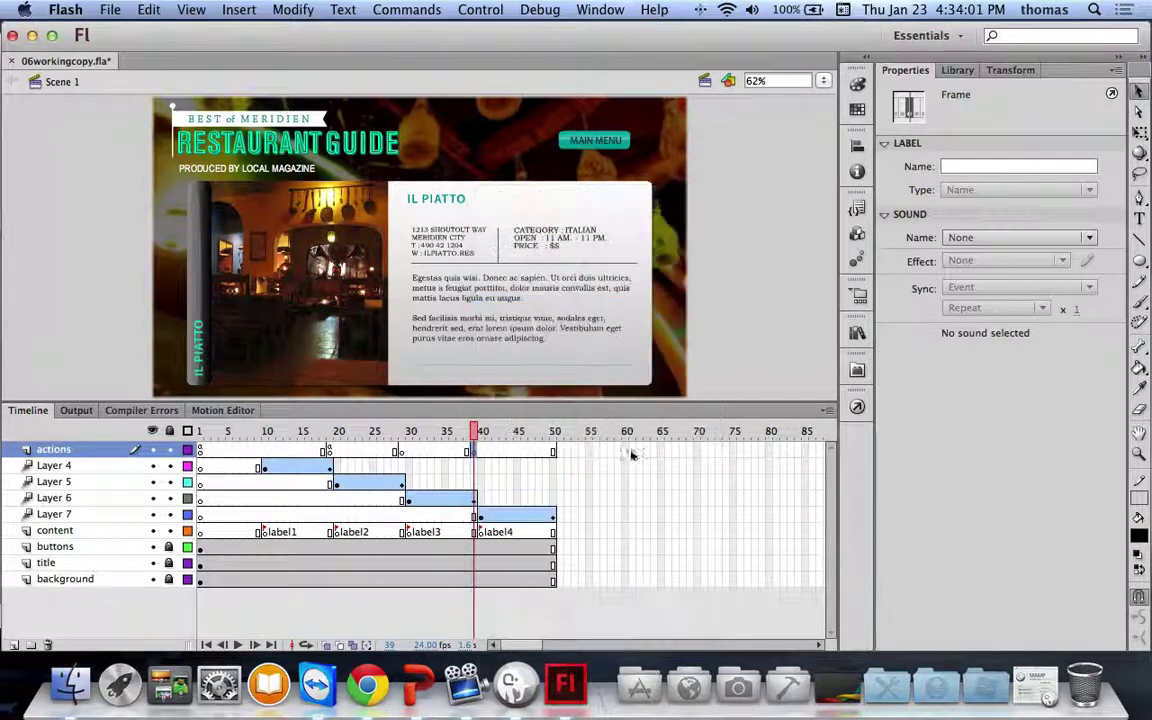
Insert a keyframe at frame 50 of the actions layer
click(554, 453)
right_click(554, 453)
click(615, 301)
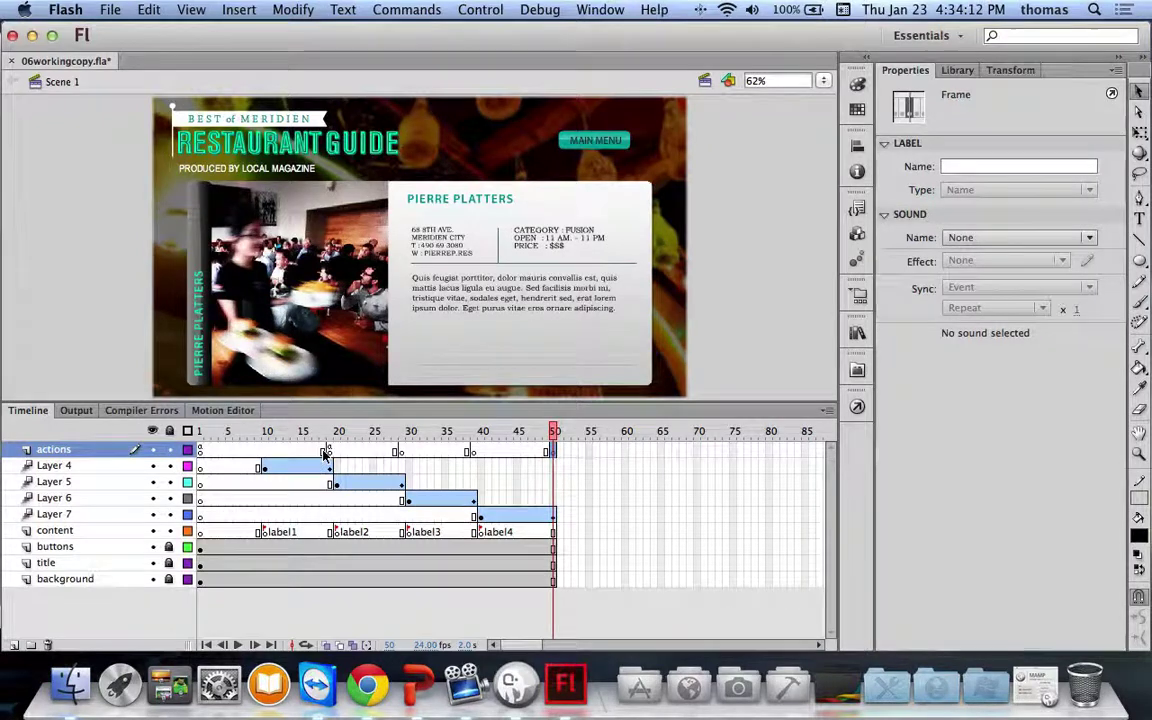
Add the script stop(); to the actions layer's keyframe at frame 29 and save the file
click(397, 452)
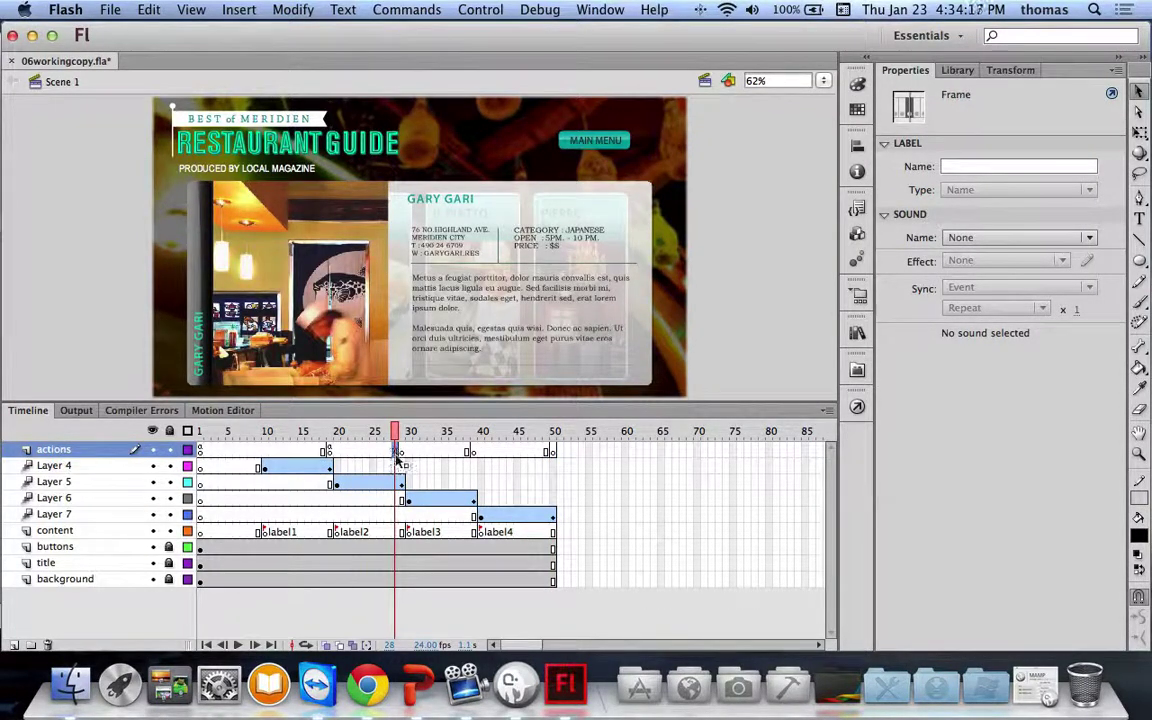
key(period)
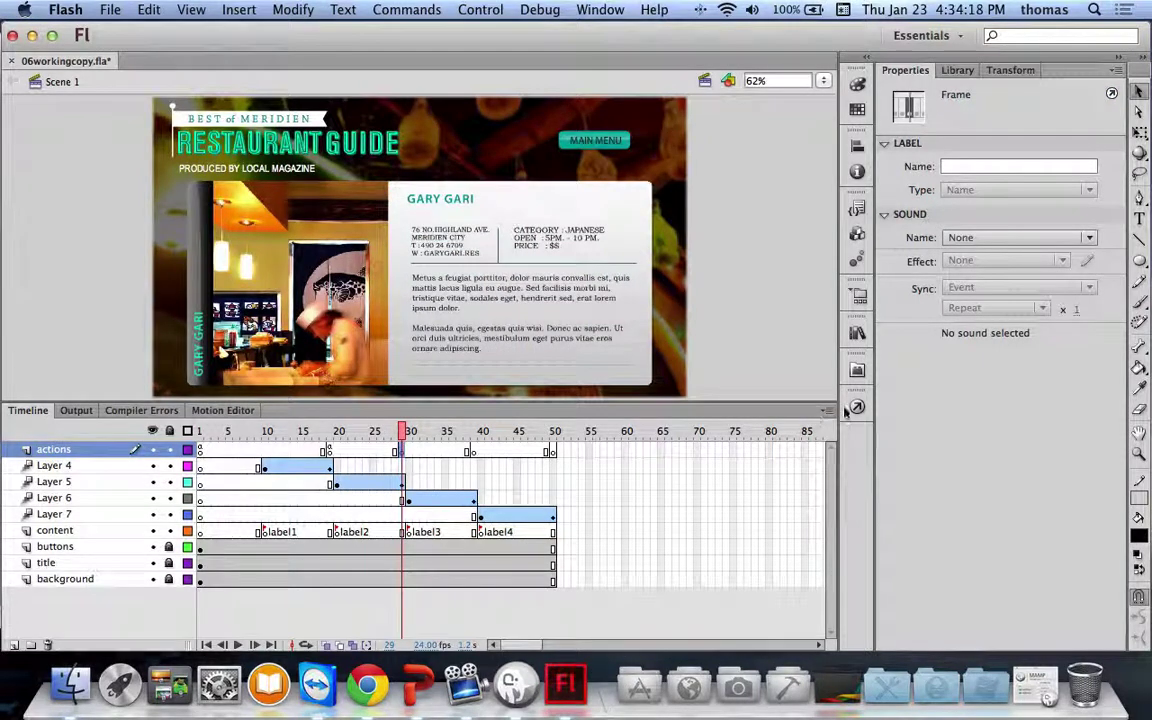
key(alt+F9)
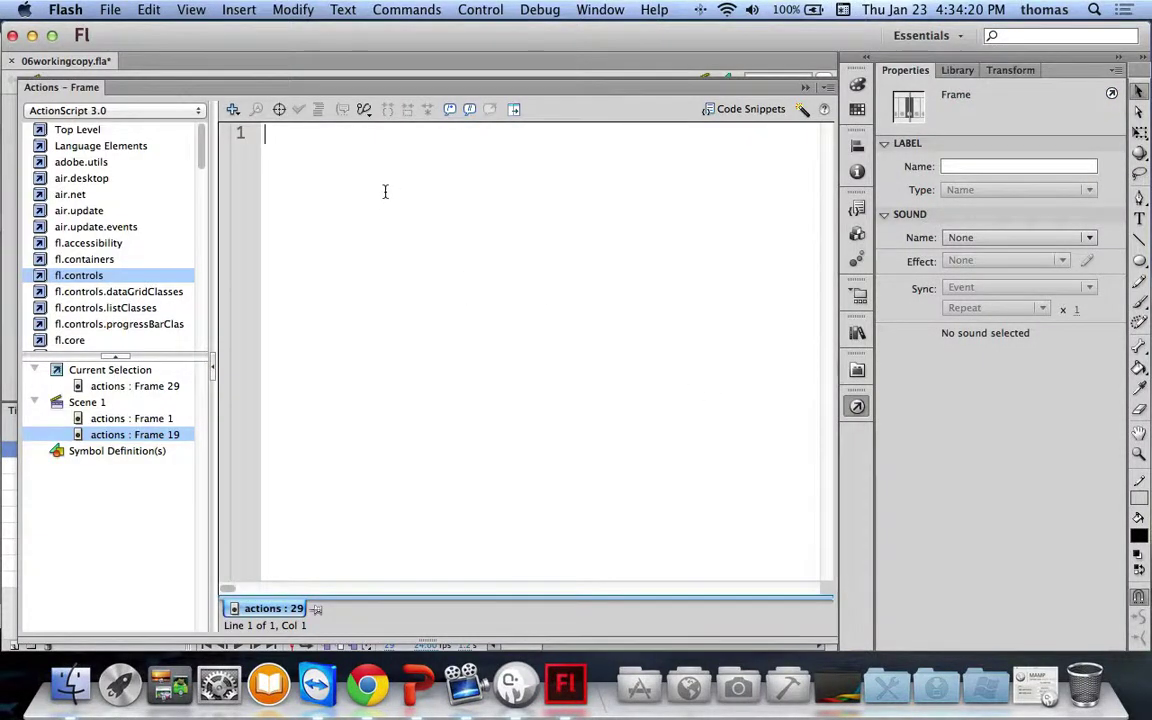
text(stop();)
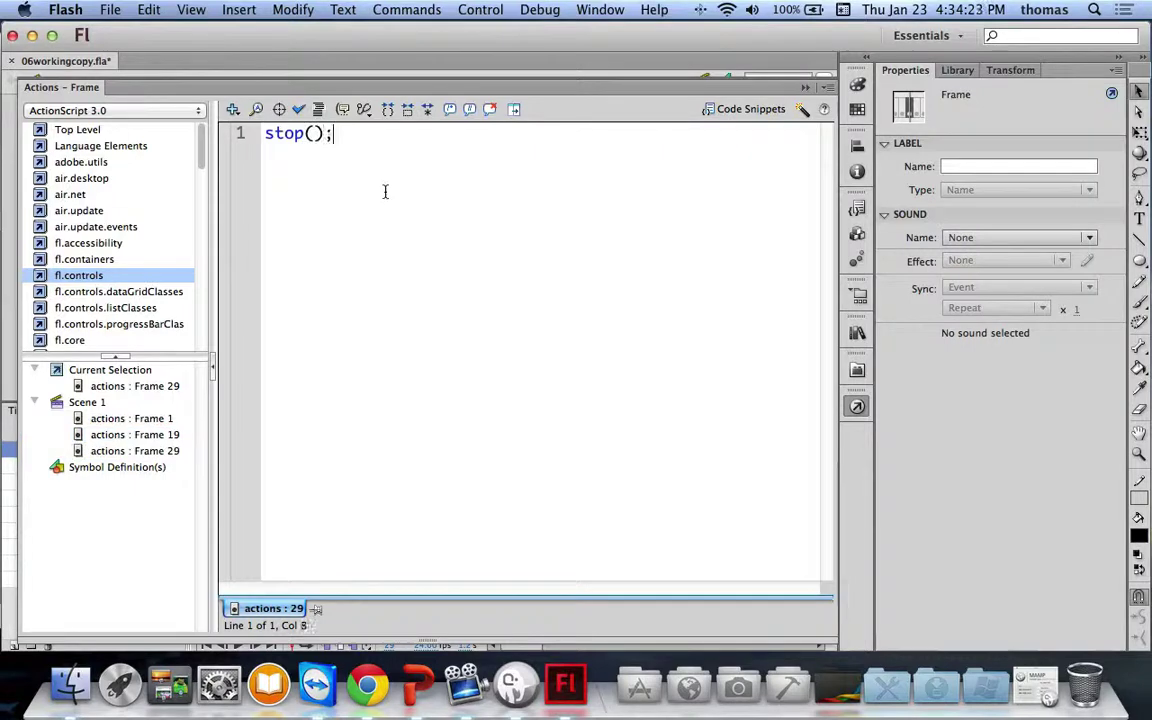
key(super+s)
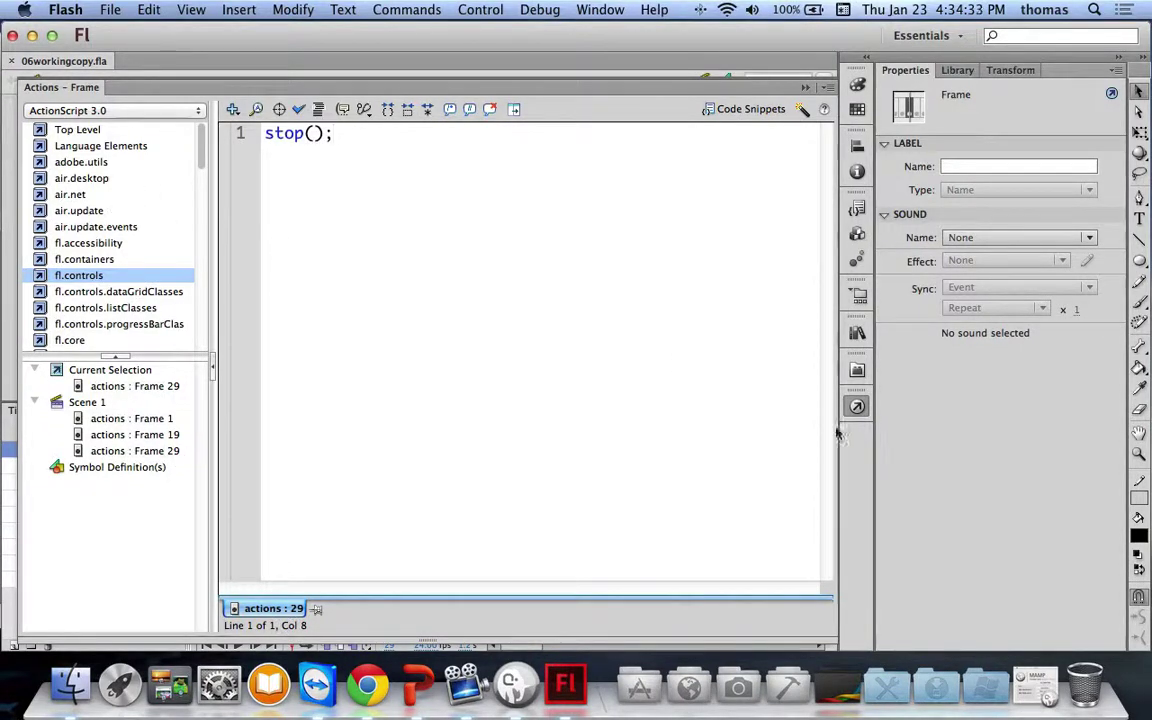
click(858, 406)
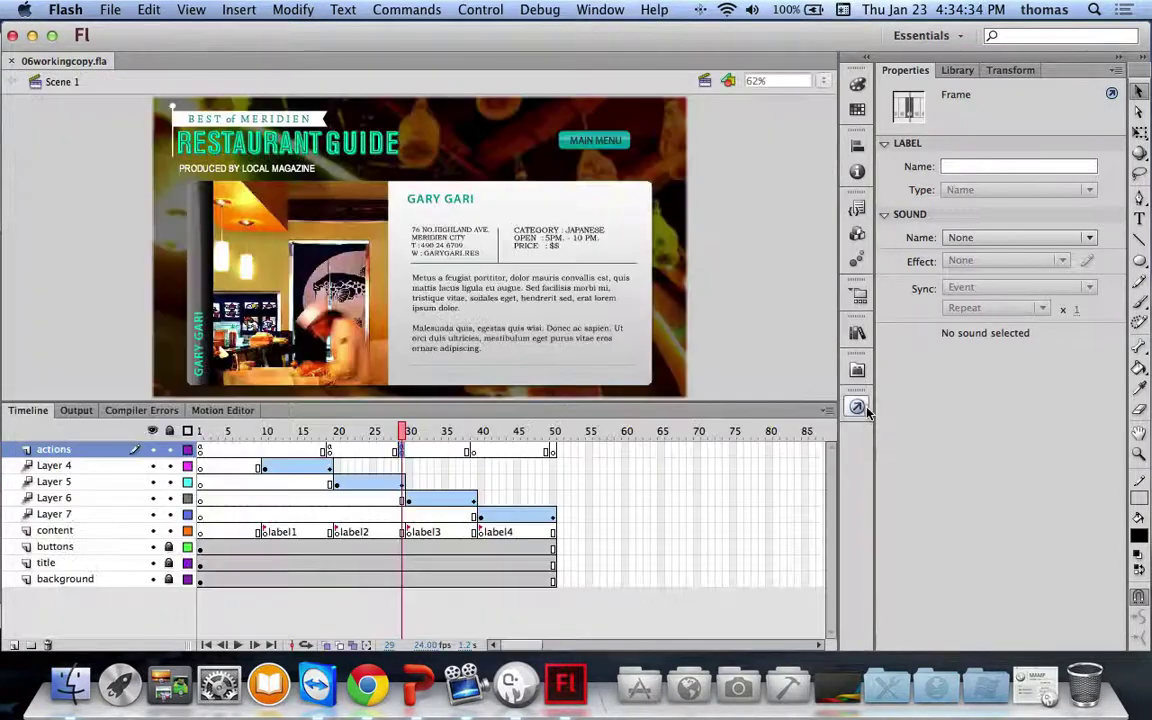
Add the script stop(); to the actions layer's keyframe at frame 39 and save the file
click(471, 452)
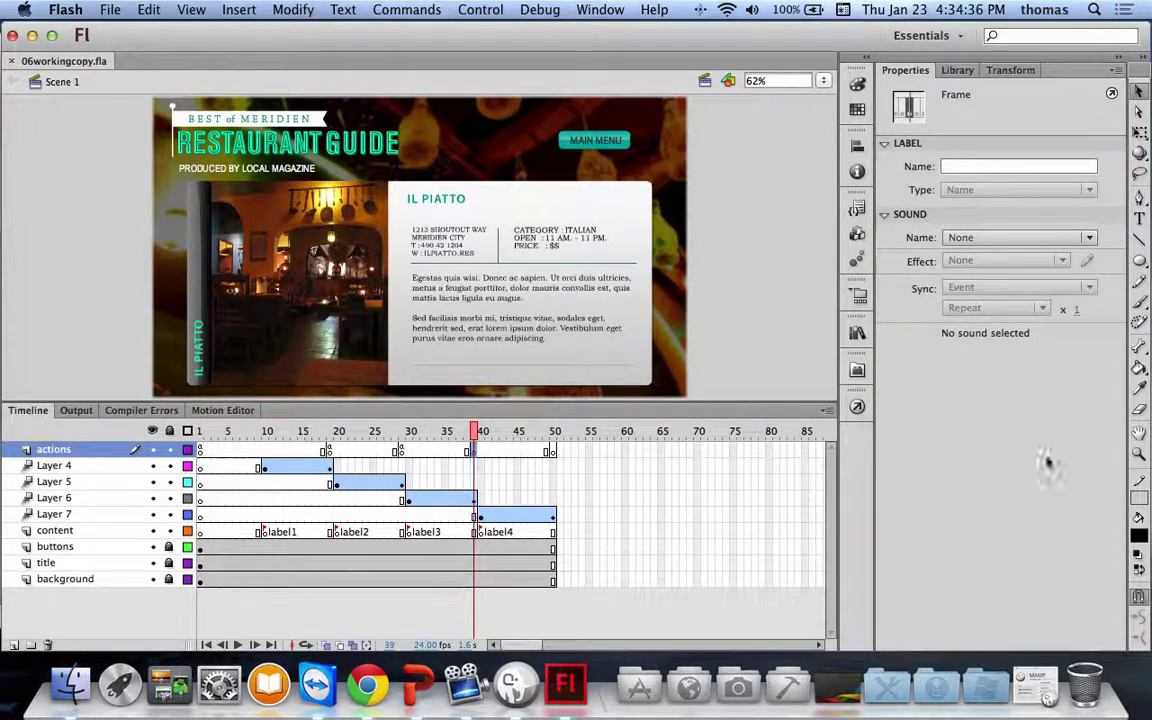
click(858, 406)
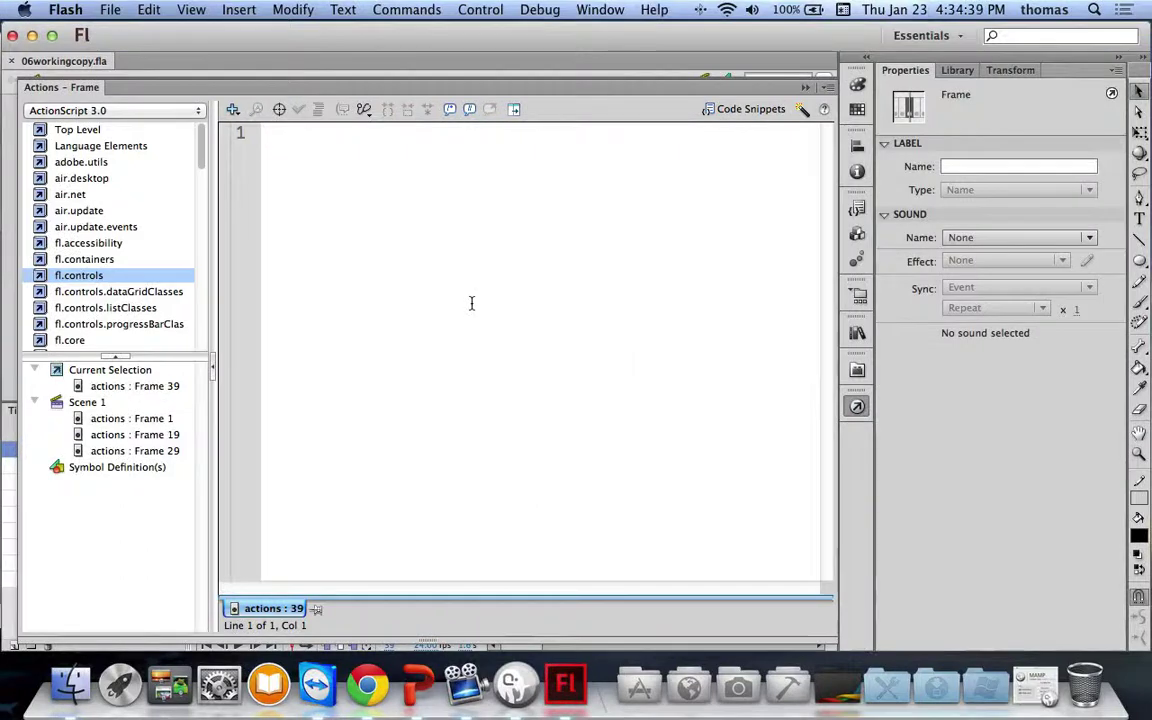
text(stop();)
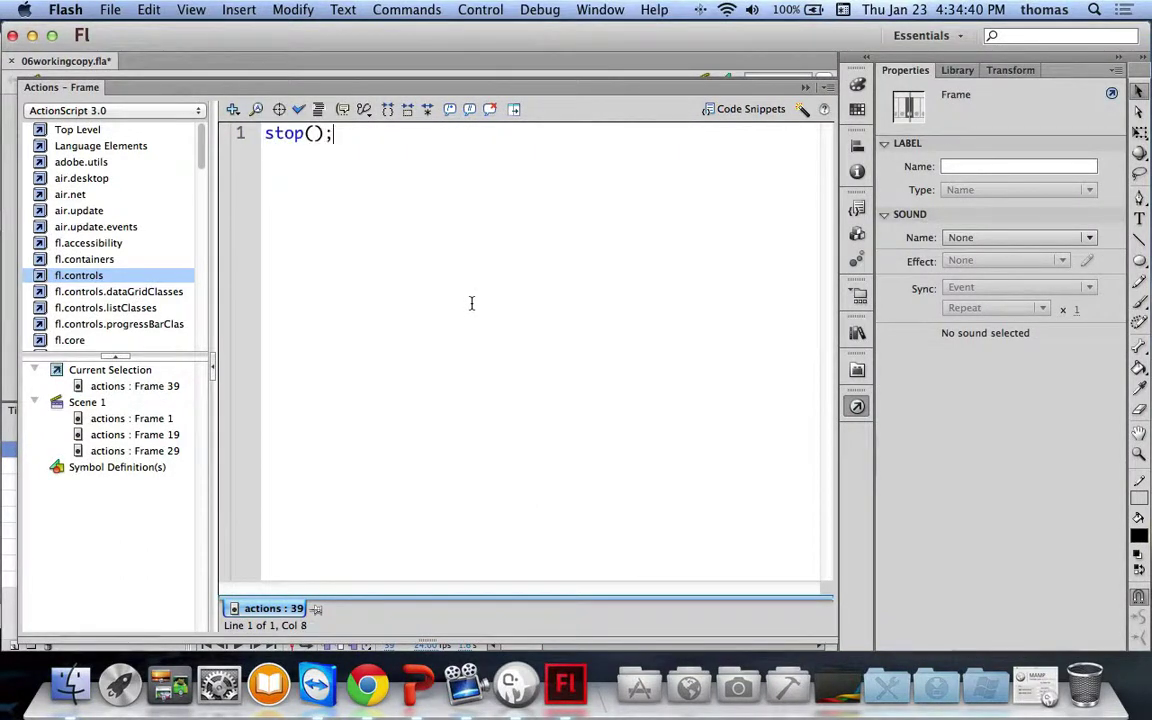
key(super+s)
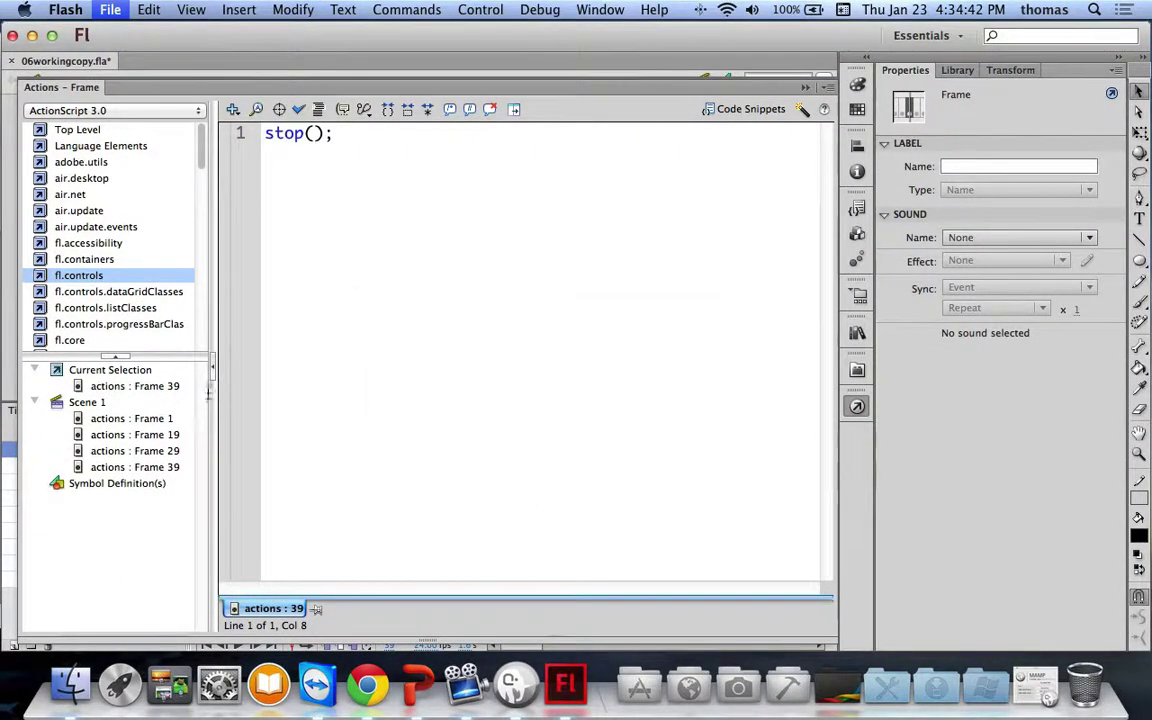
click(856, 408)
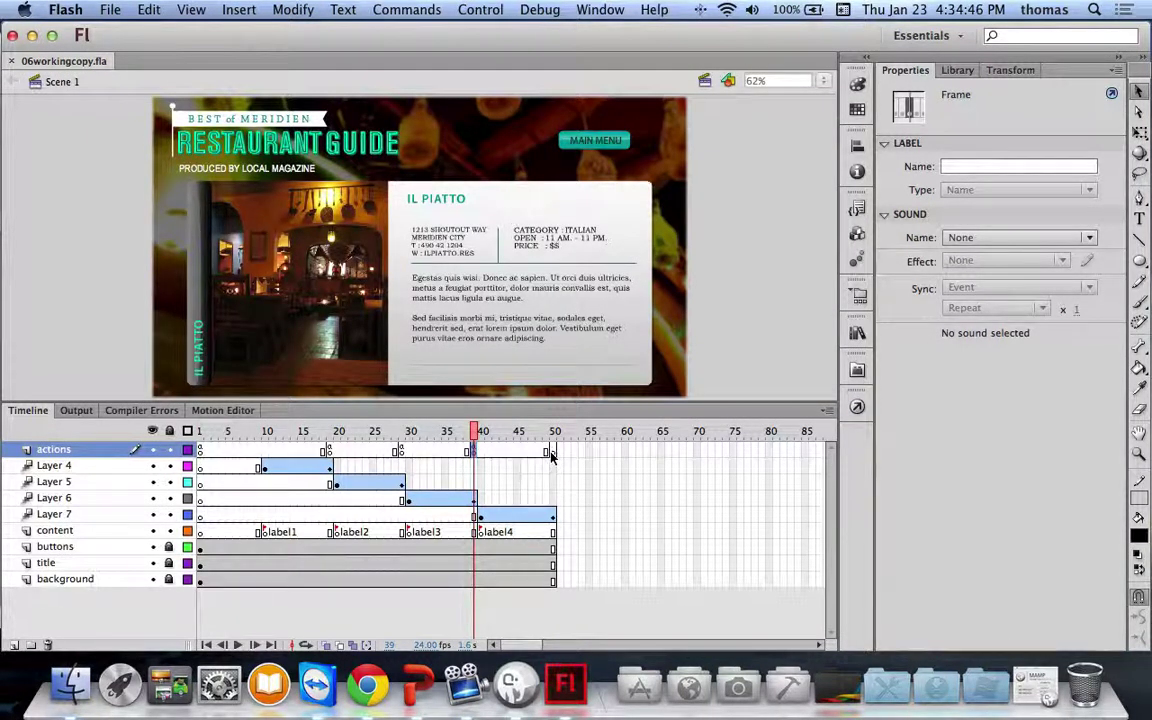
Add the script stop(); to the actions layer's keyframe at frame 50 and save the file
click(549, 452)
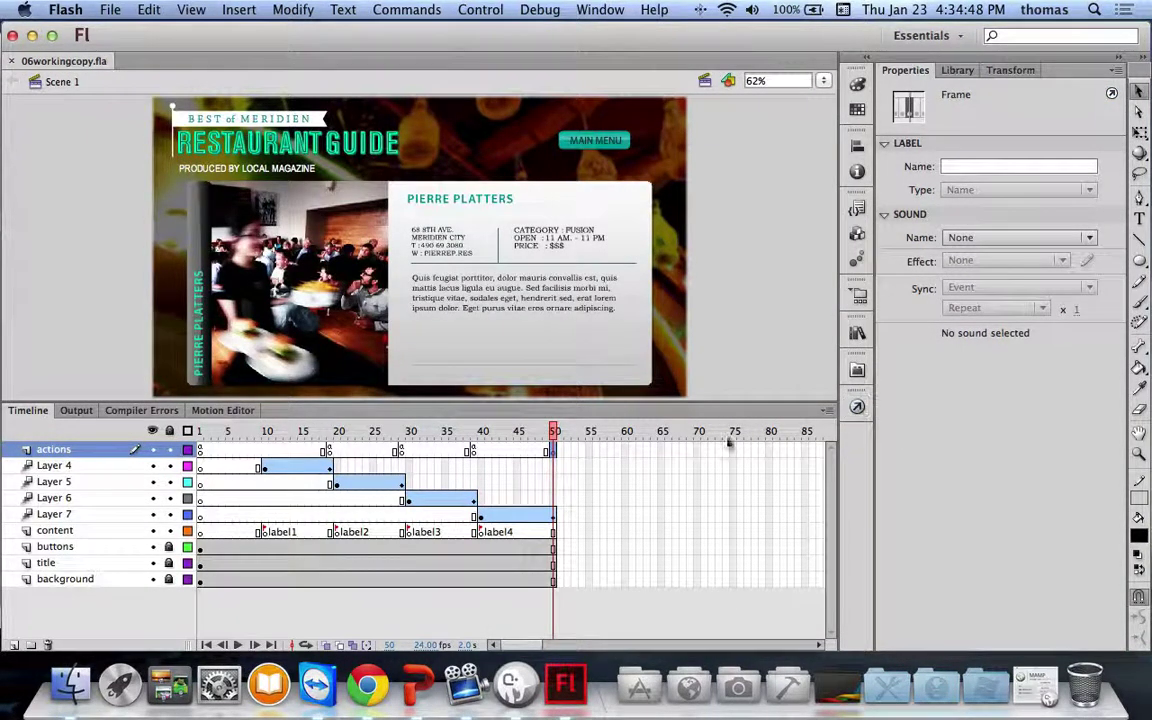
key(alt+F9)
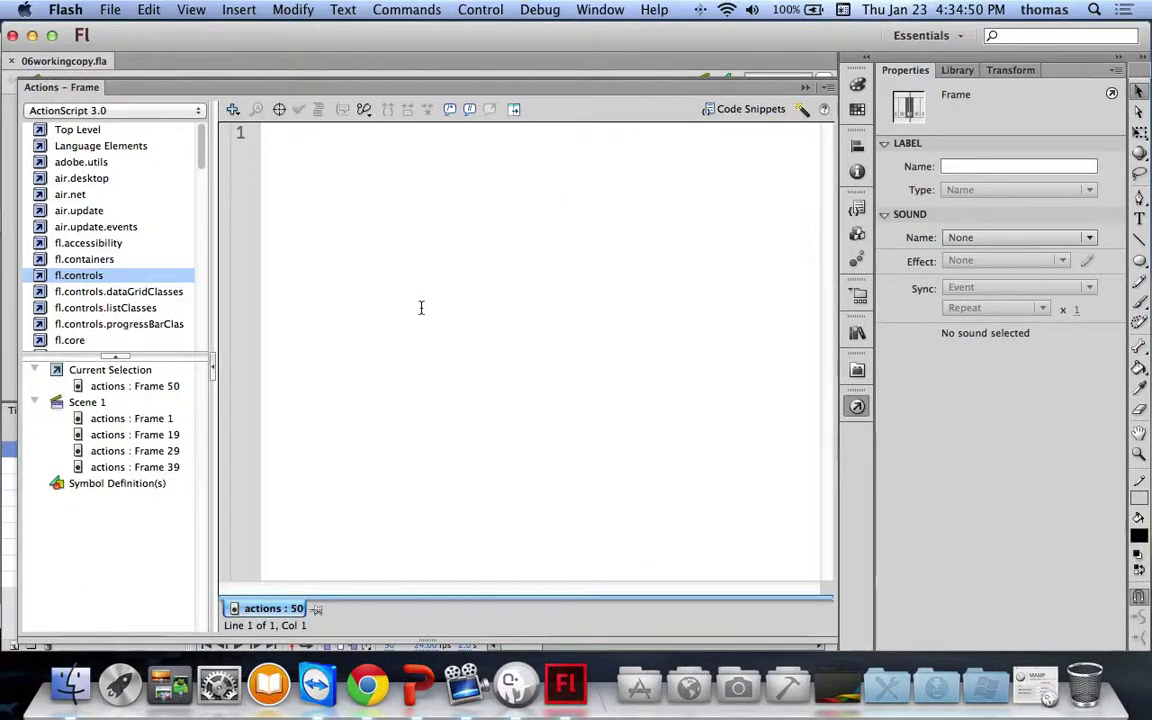
text(stop();)
key(super+s)
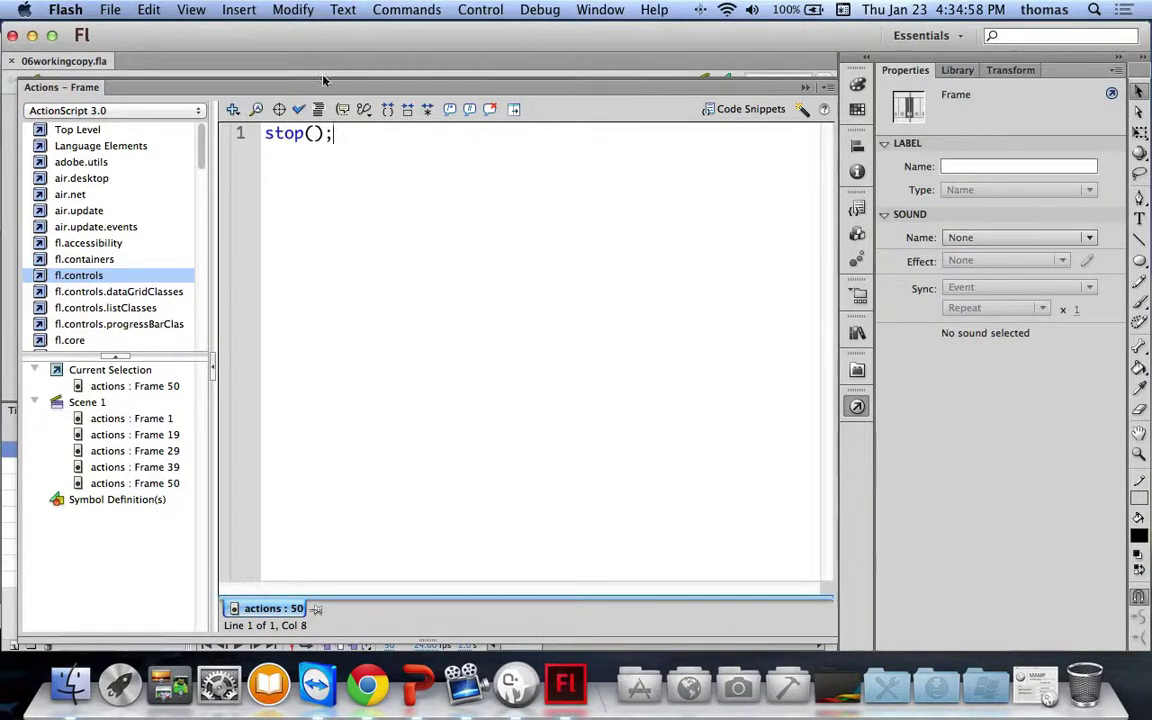
click(857, 406)
Test the movie by opening each of the four restaurants in turn and returning to the main menu after each
key(super+Return)
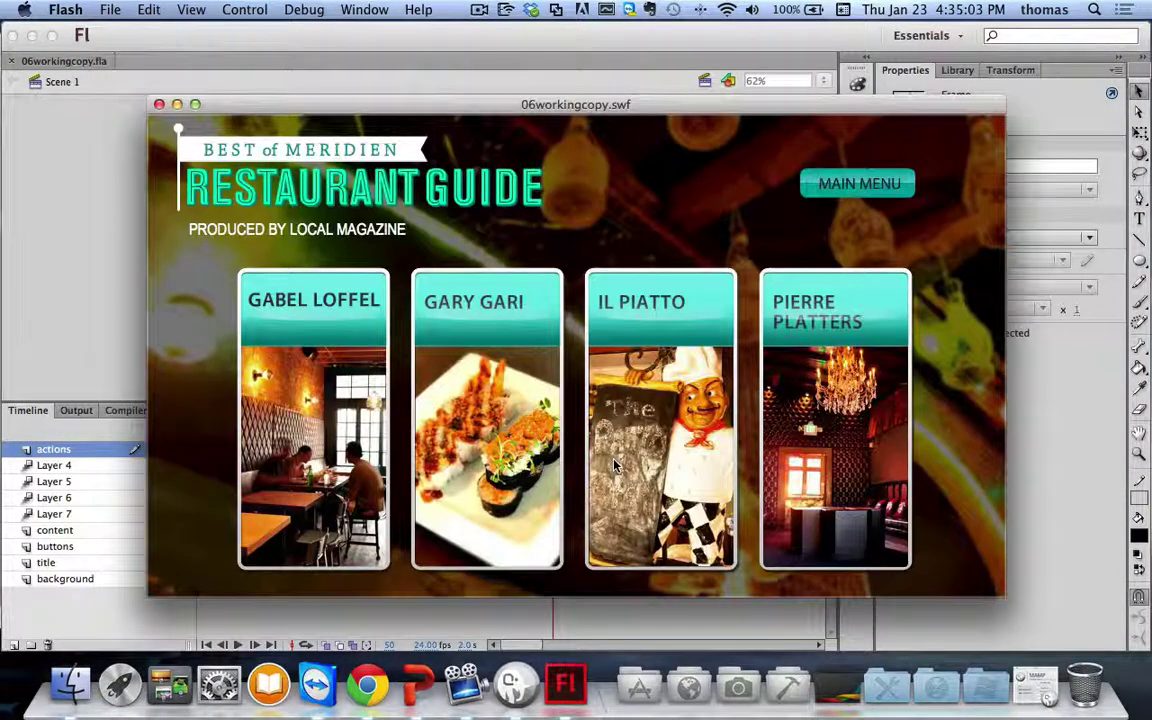
mouse_move(735, 432)
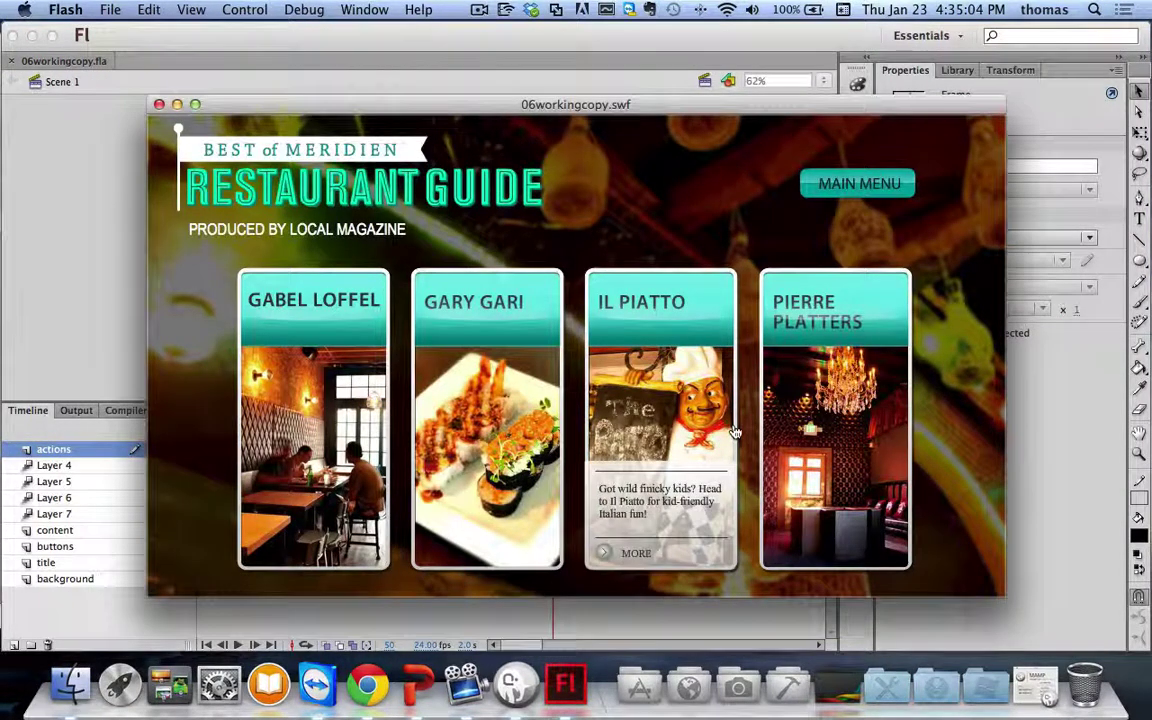
click(286, 493)
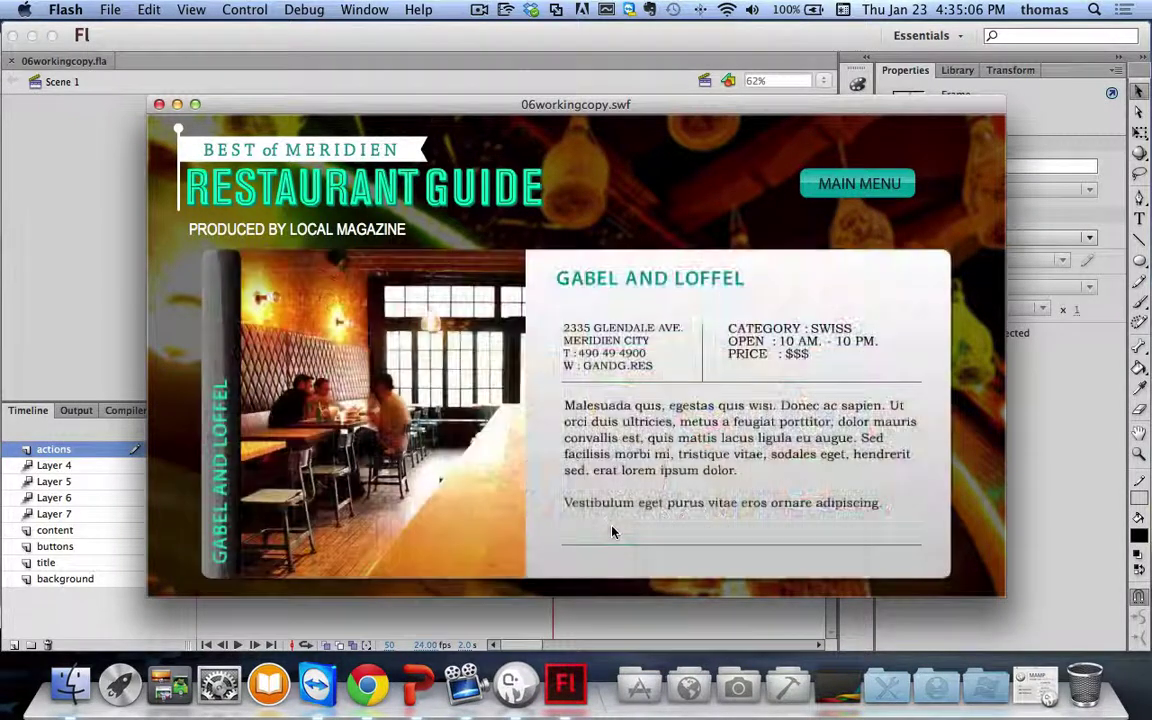
click(828, 185)
click(502, 405)
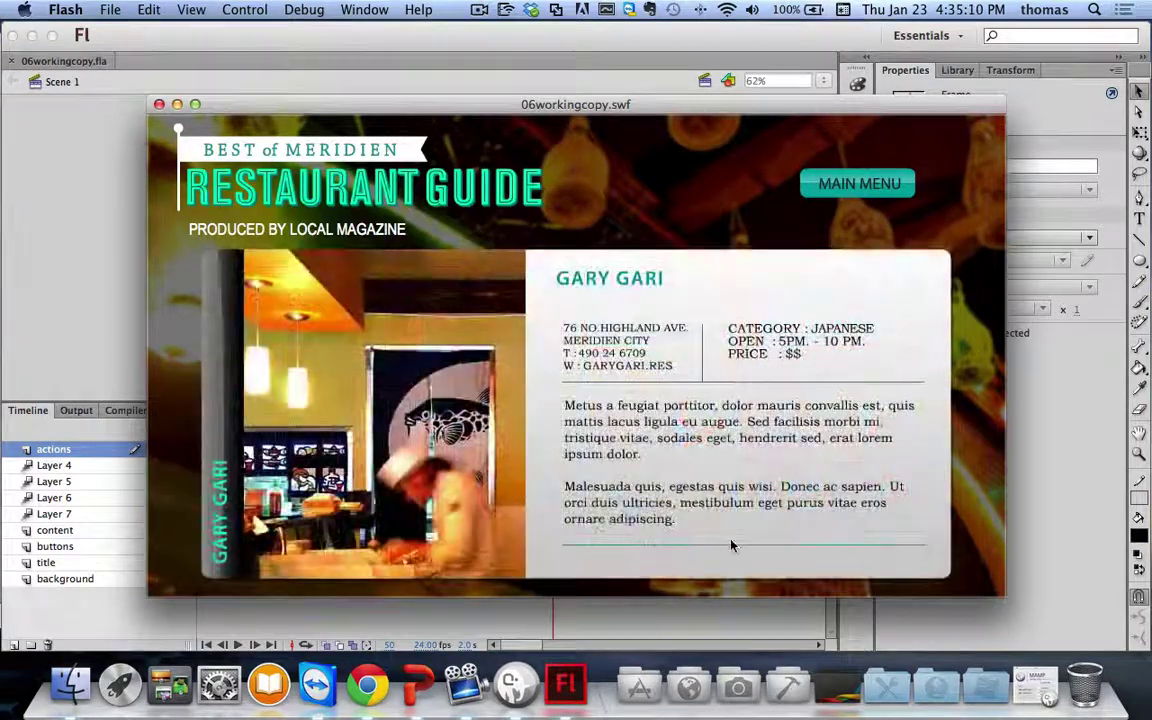
click(840, 185)
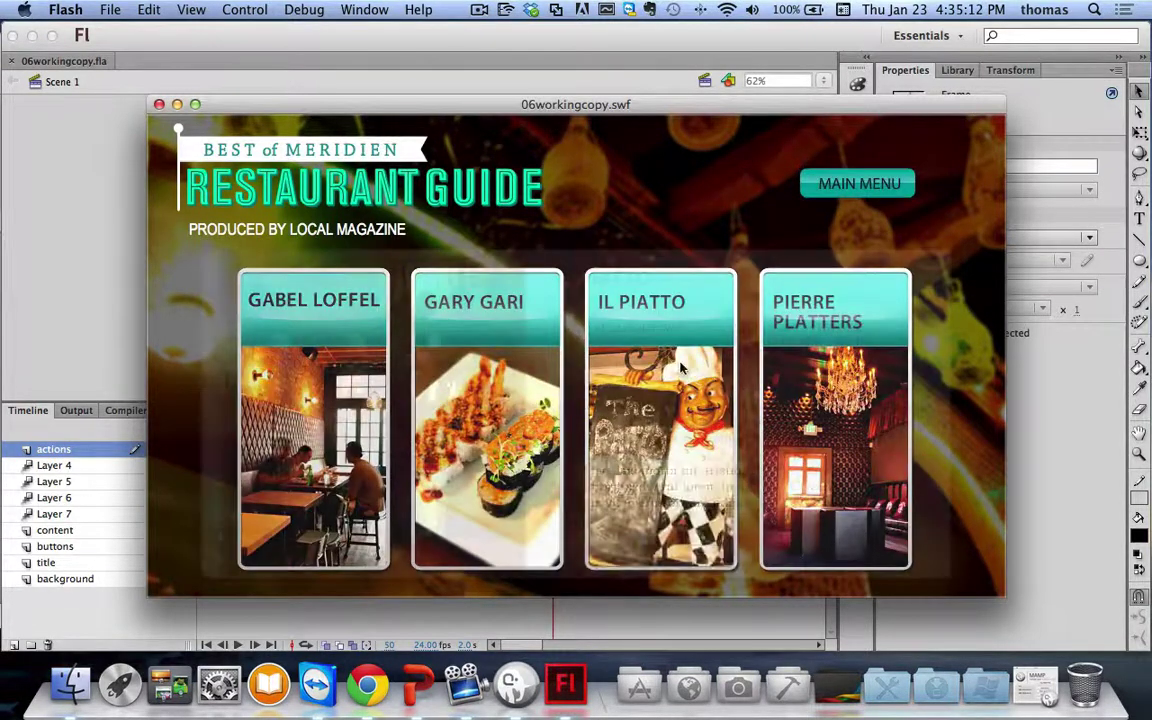
click(720, 410)
click(872, 186)
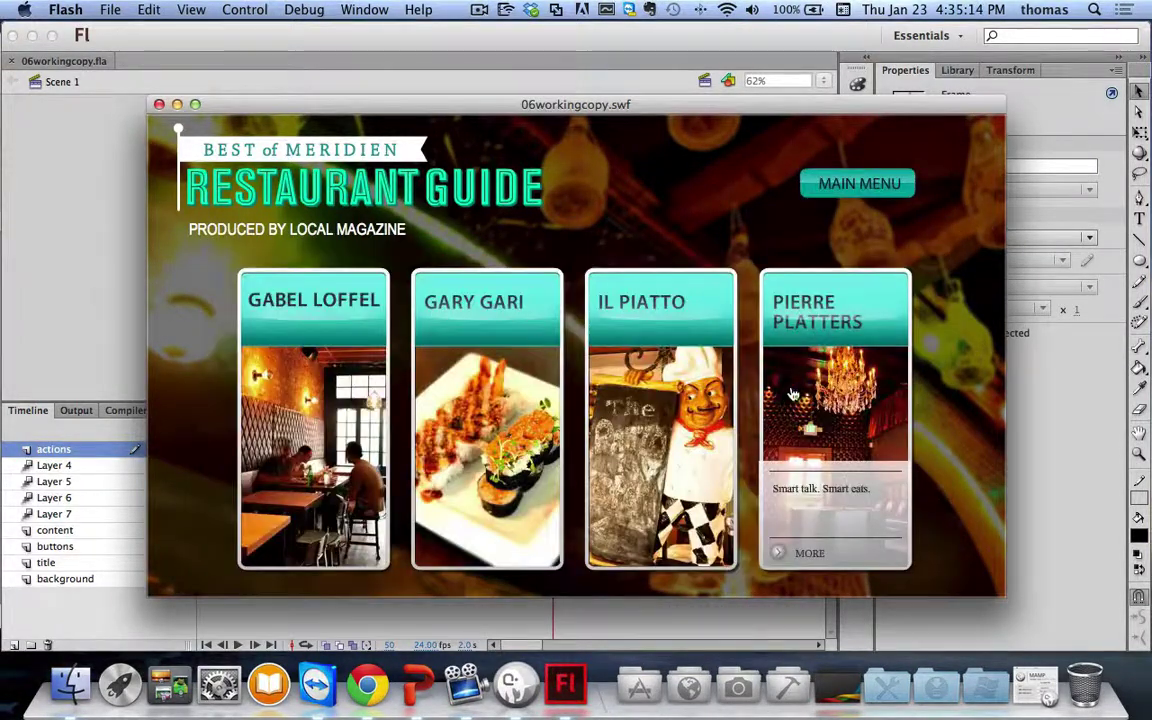
click(815, 384)
click(850, 184)
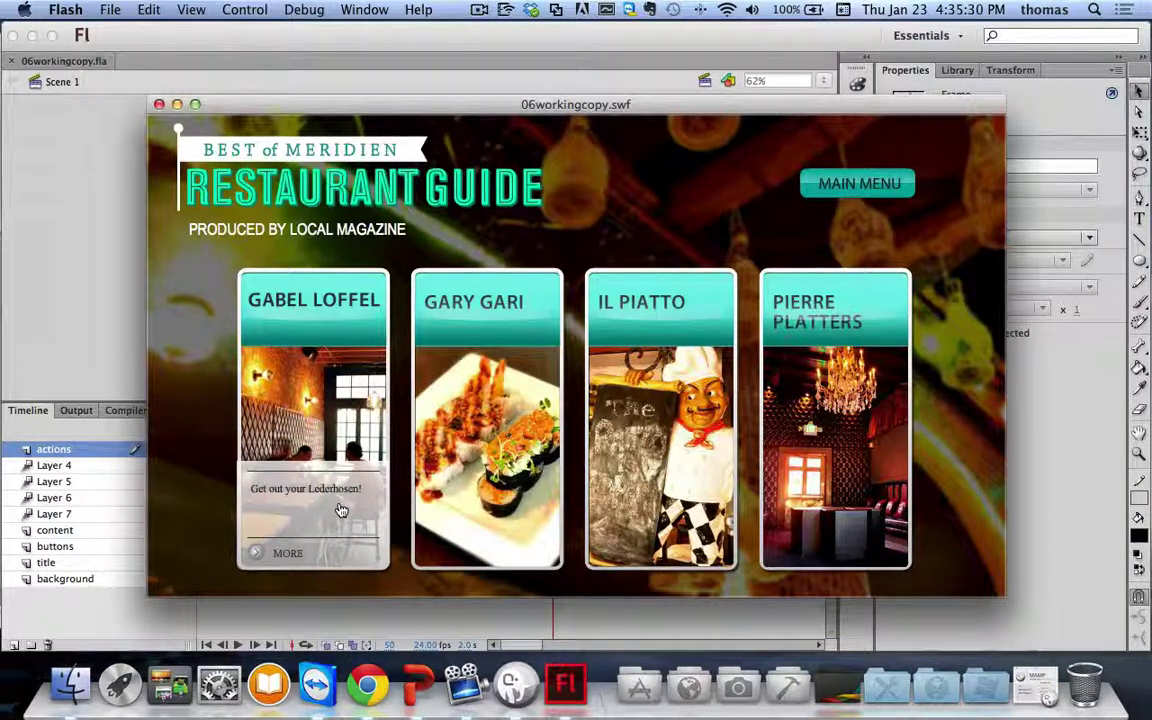
Switch to the PowerPoint presentation and advance to the slide on animated buttons
click(416, 685)
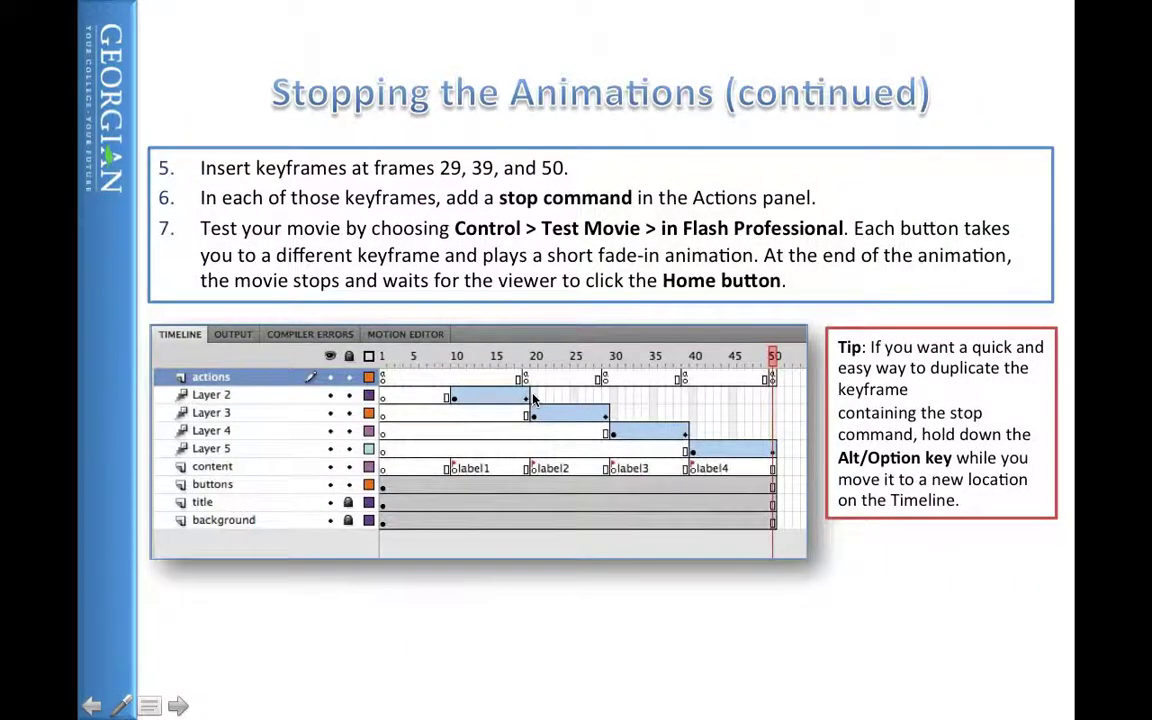
key(Right)
key(Right)
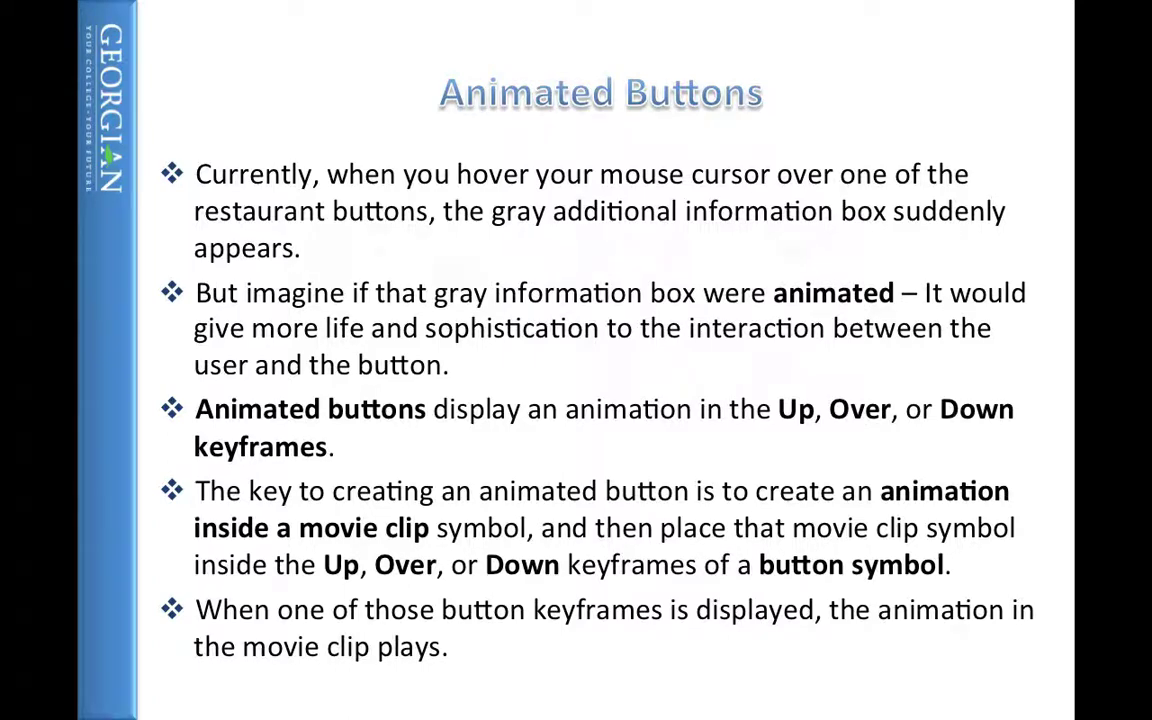
key(Right)
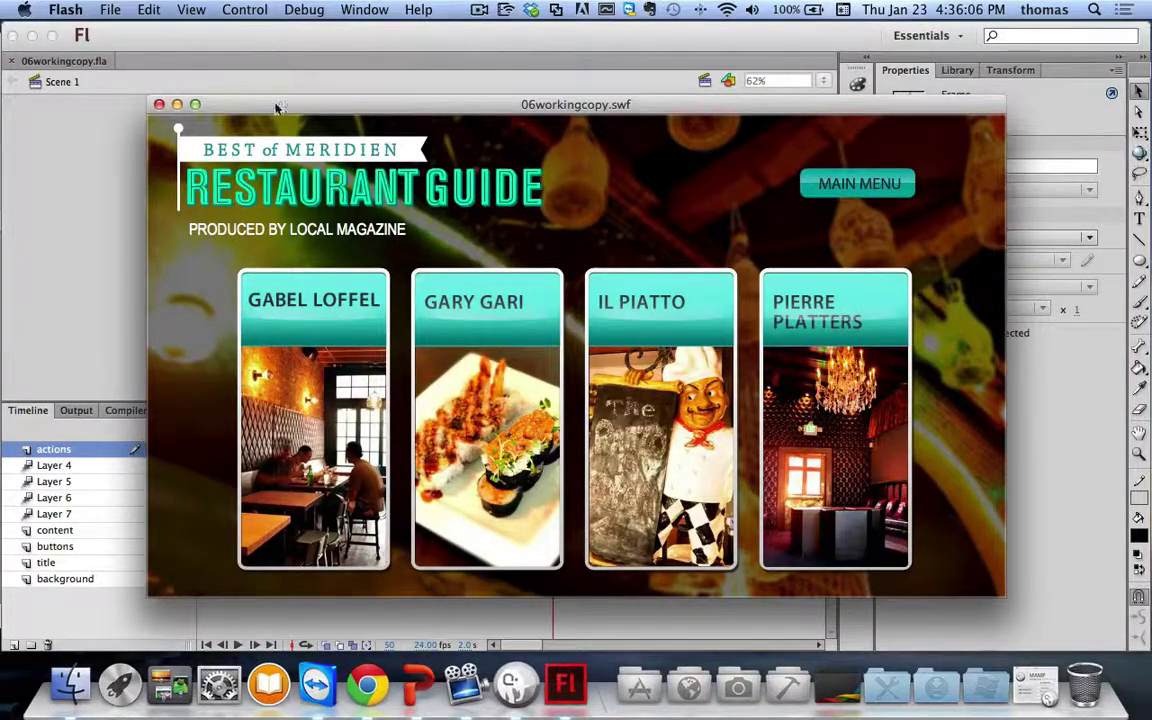
Close the test movie in Flash and display the document's library of symbols
click(159, 104)
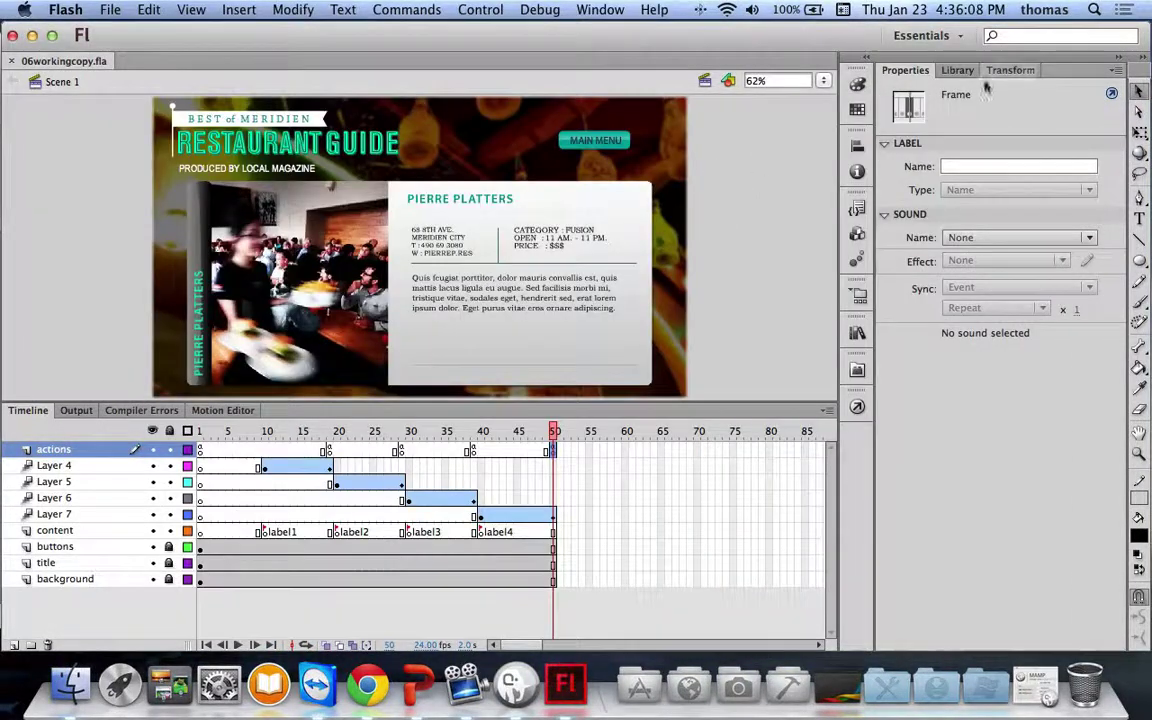
click(957, 70)
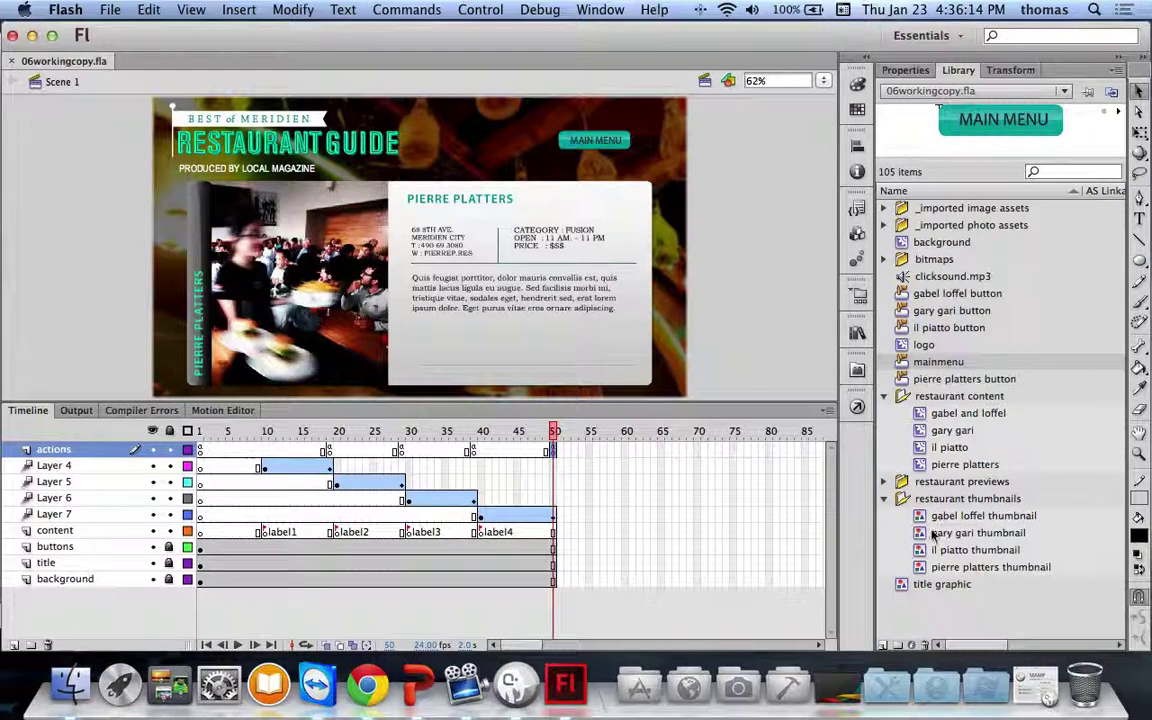
Open the gabel loffel over info symbol from restaurant previews and create a motion tween on all its contents, converting them to a symbol
click(884, 482)
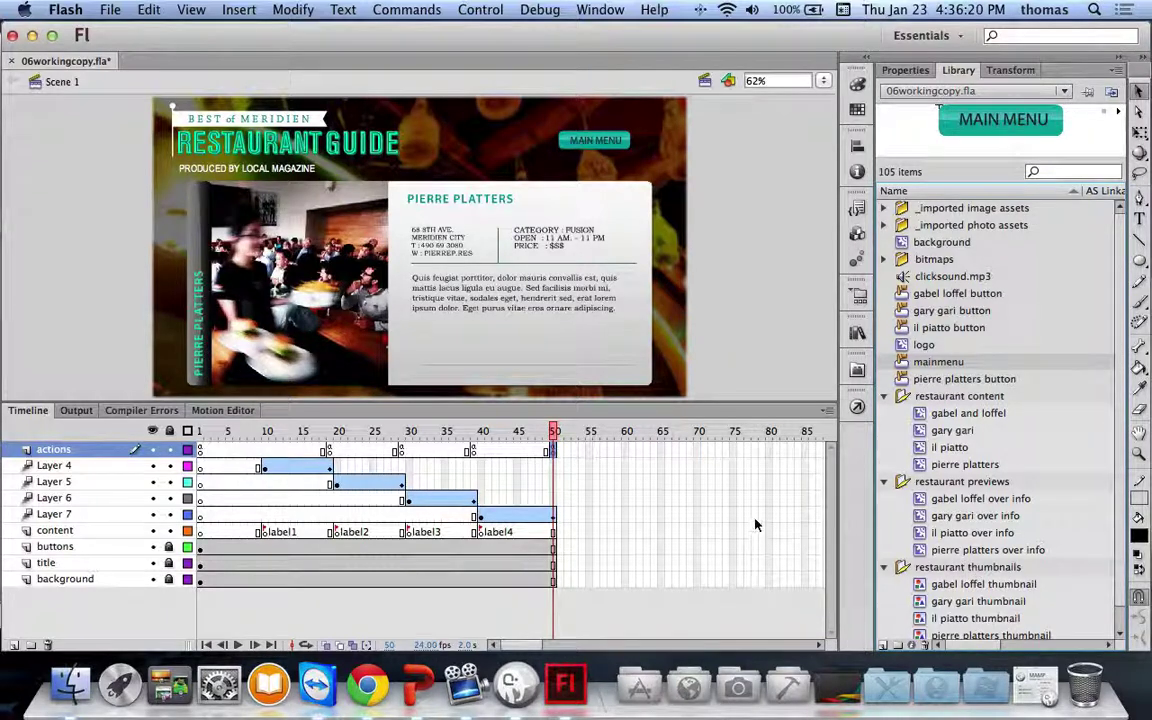
double_click(960, 498)
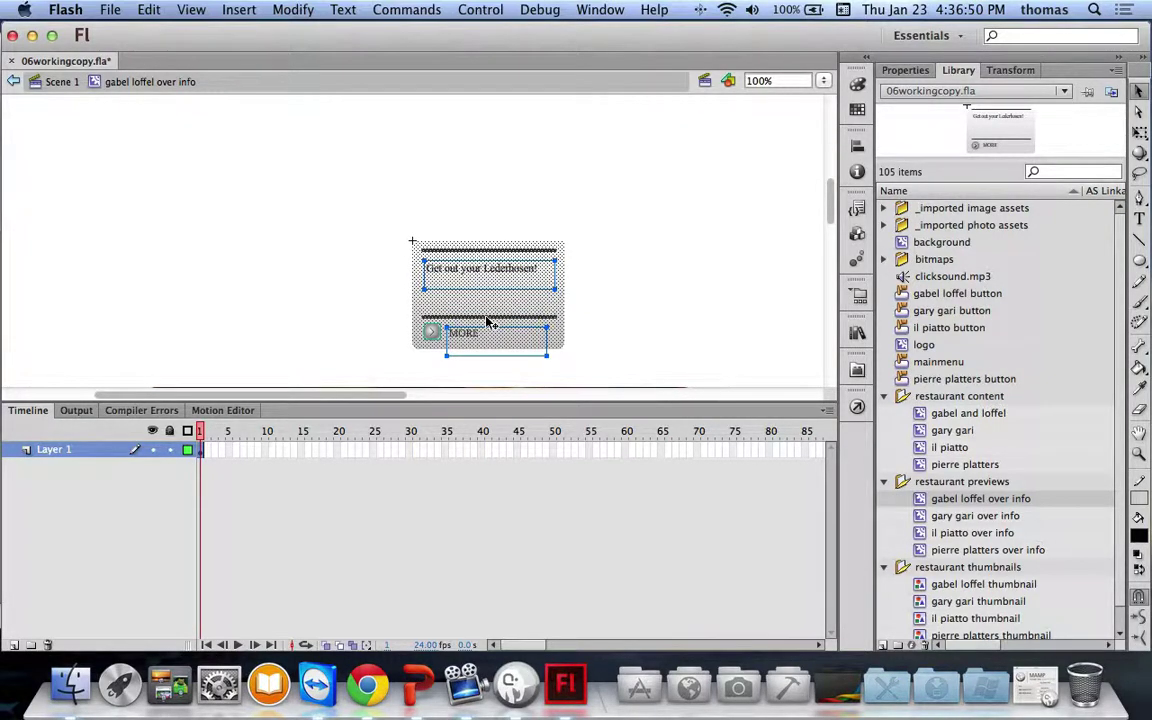
right_click(497, 318)
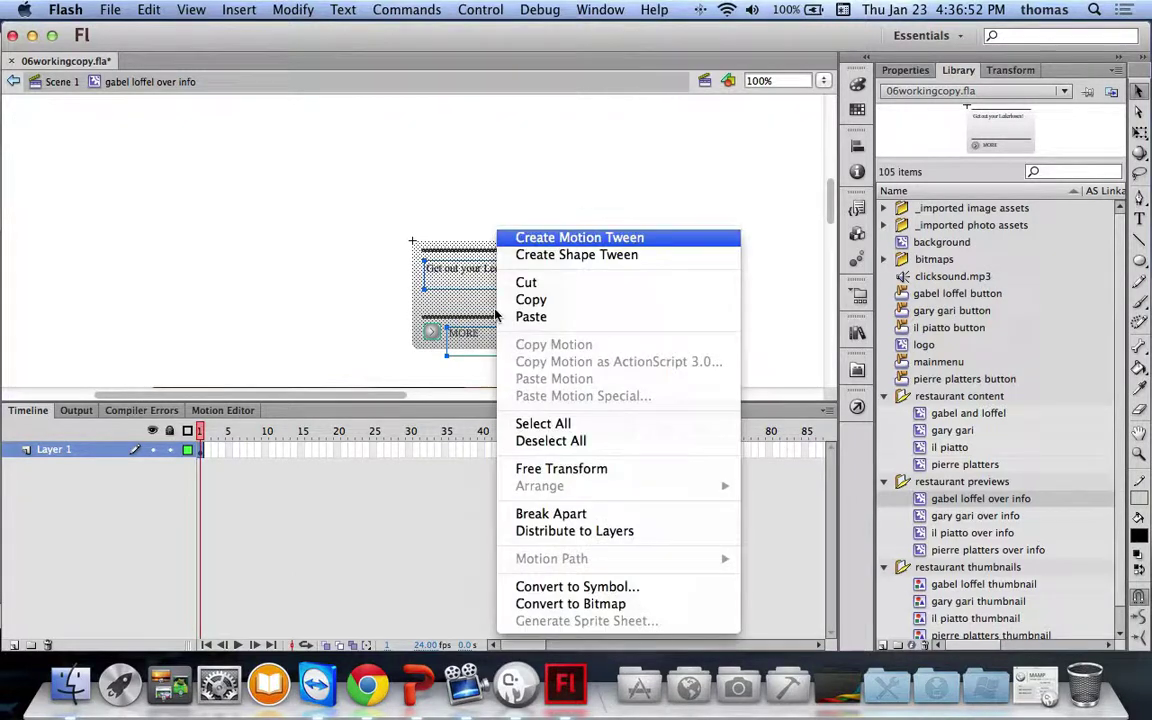
click(562, 238)
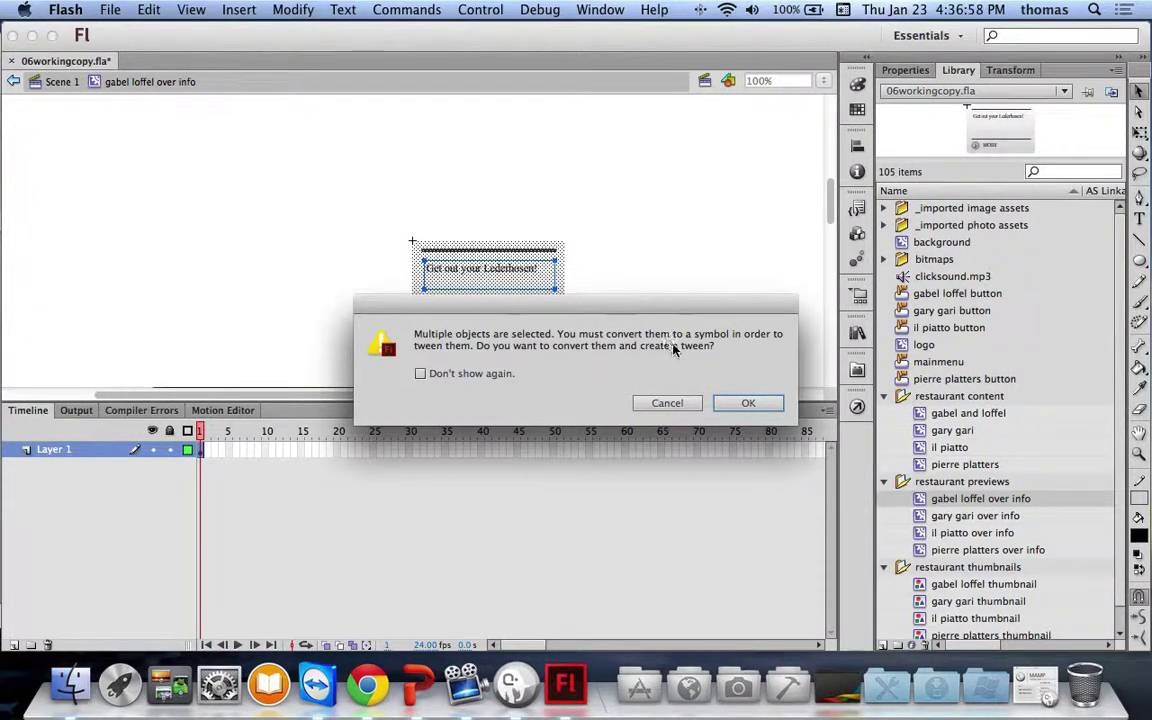
click(748, 403)
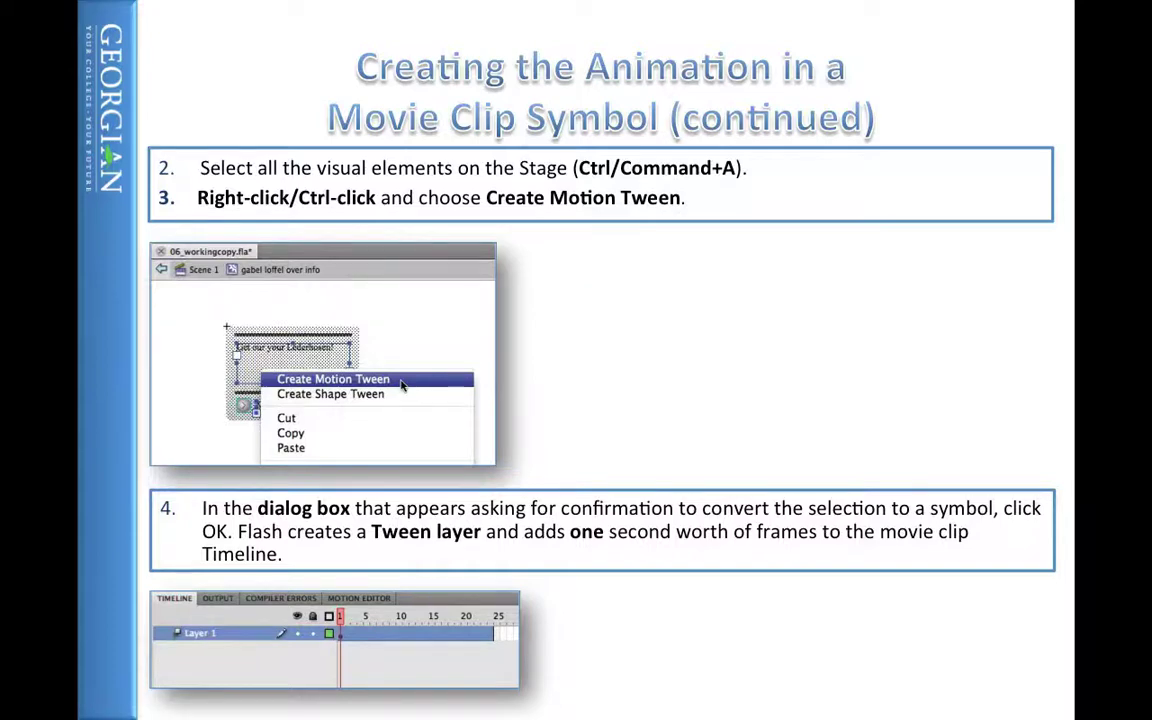
Shorten the tween span on Layer 1 to 10 frames and move the playhead back to frame 1
key(Right)
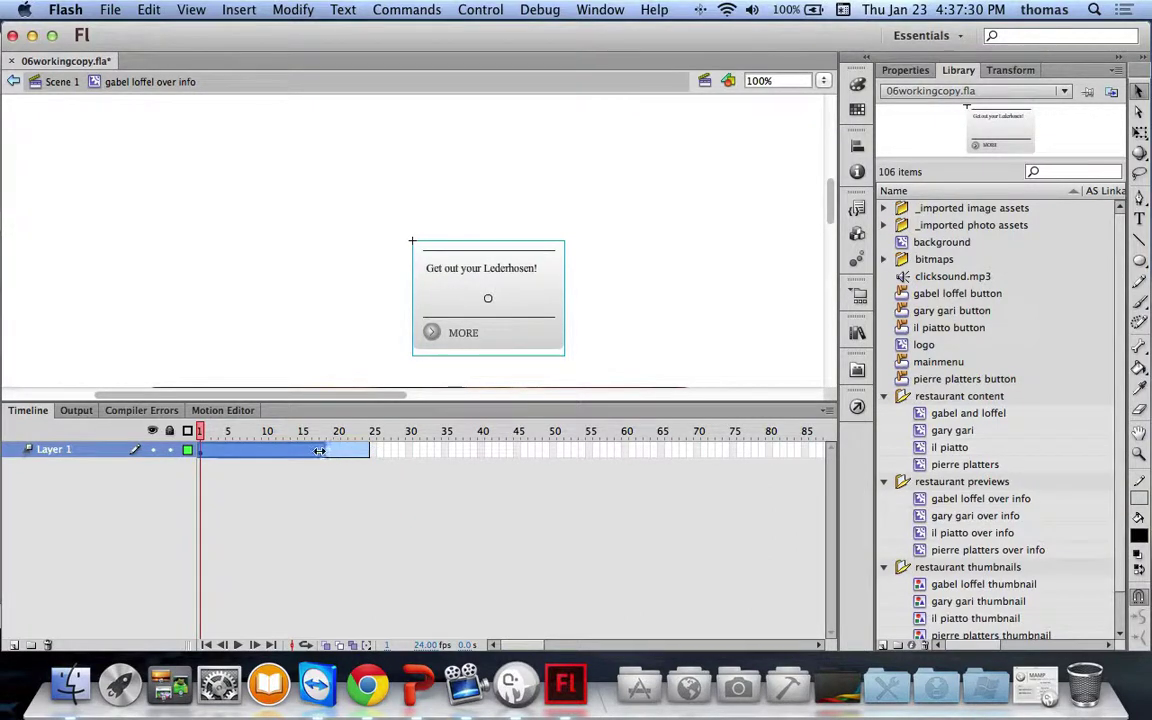
drag(265, 449, 266, 451)
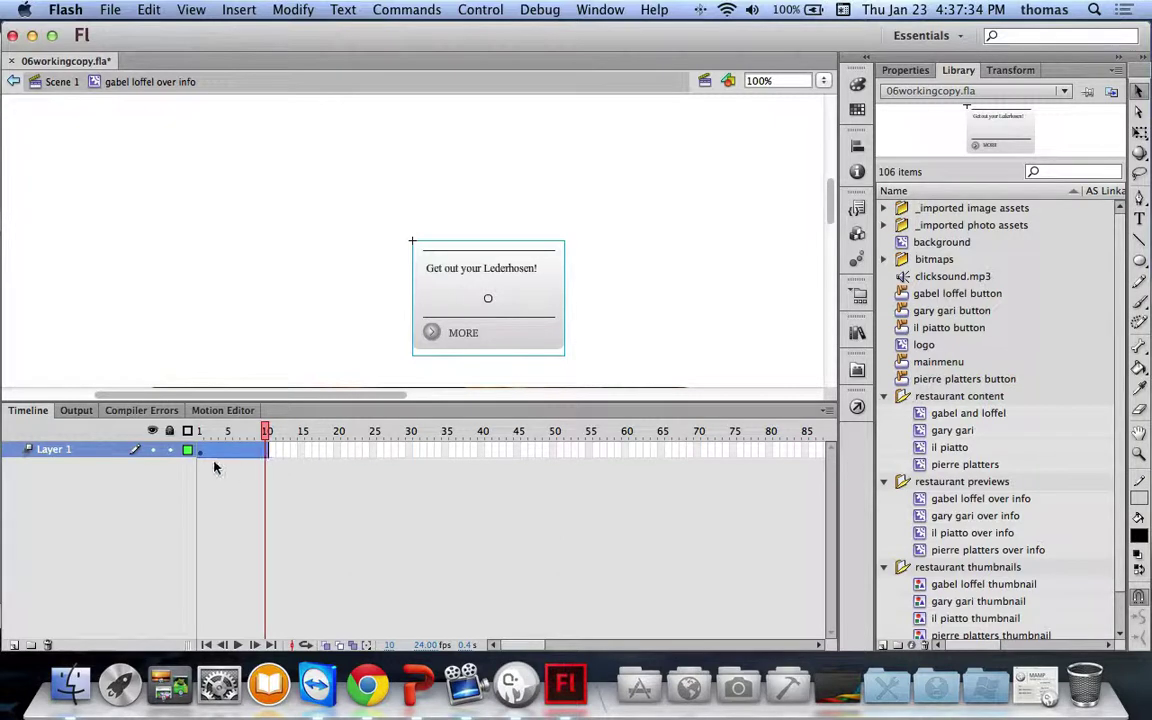
drag(213, 458, 205, 457)
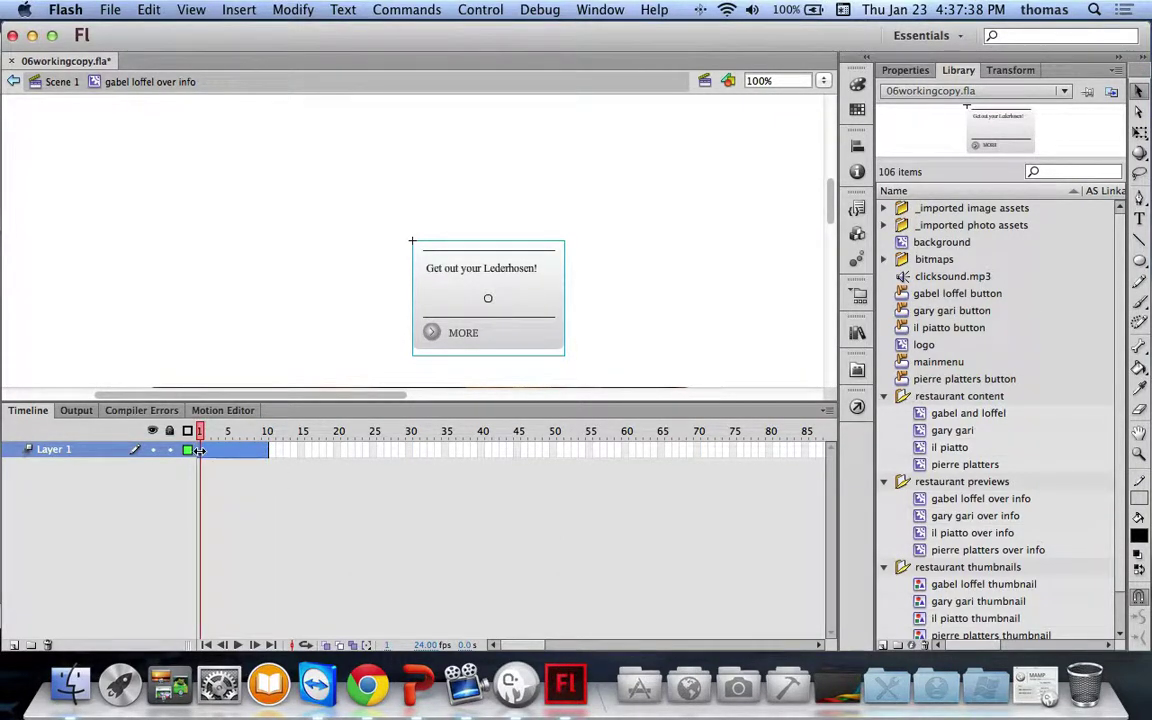
Apply an Alpha color effect of 0% to the preview instance at frame 1
right_click(533, 293)
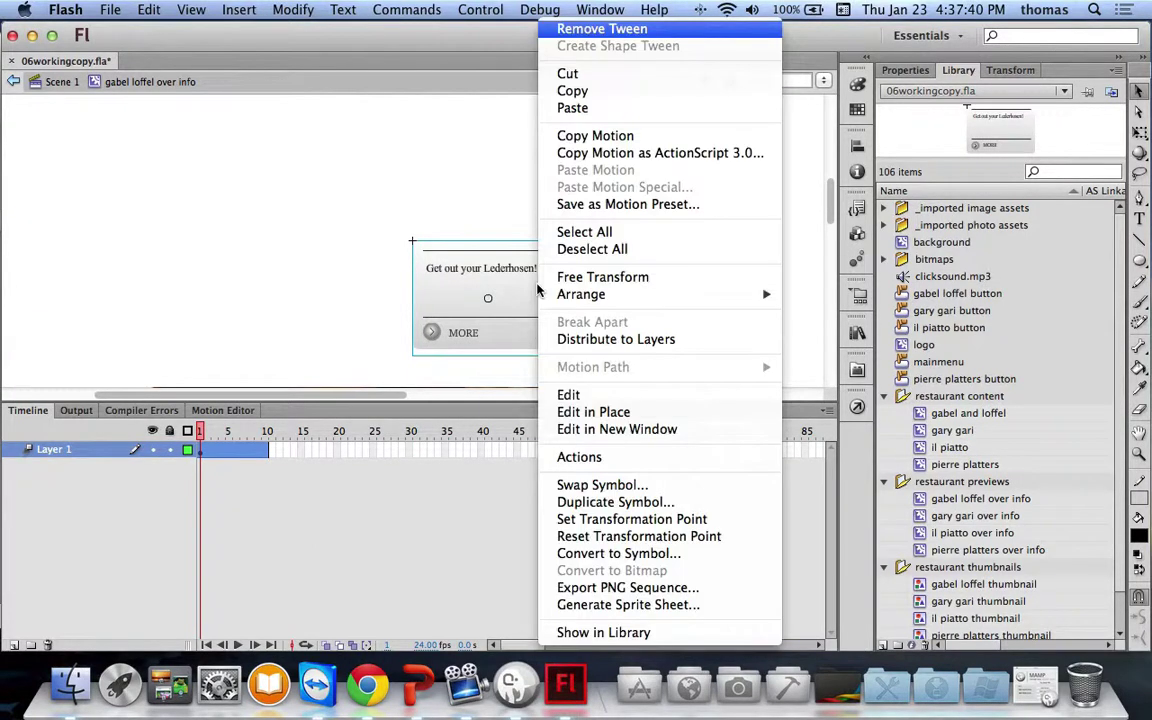
click(517, 289)
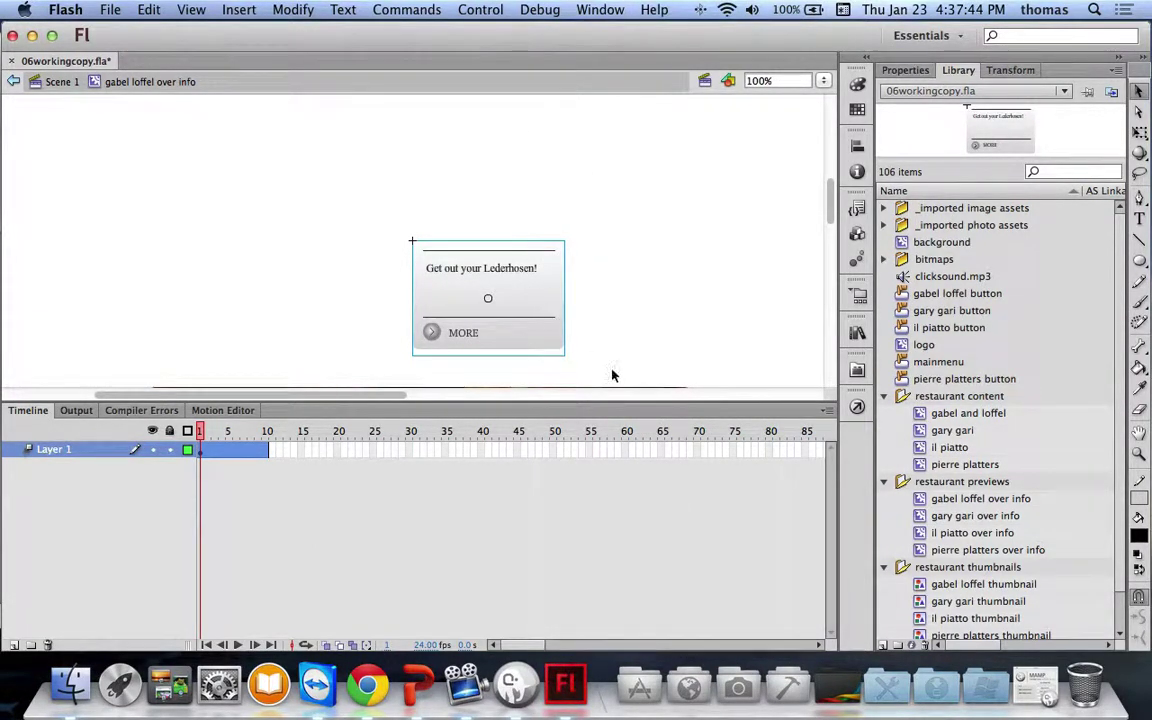
click(906, 70)
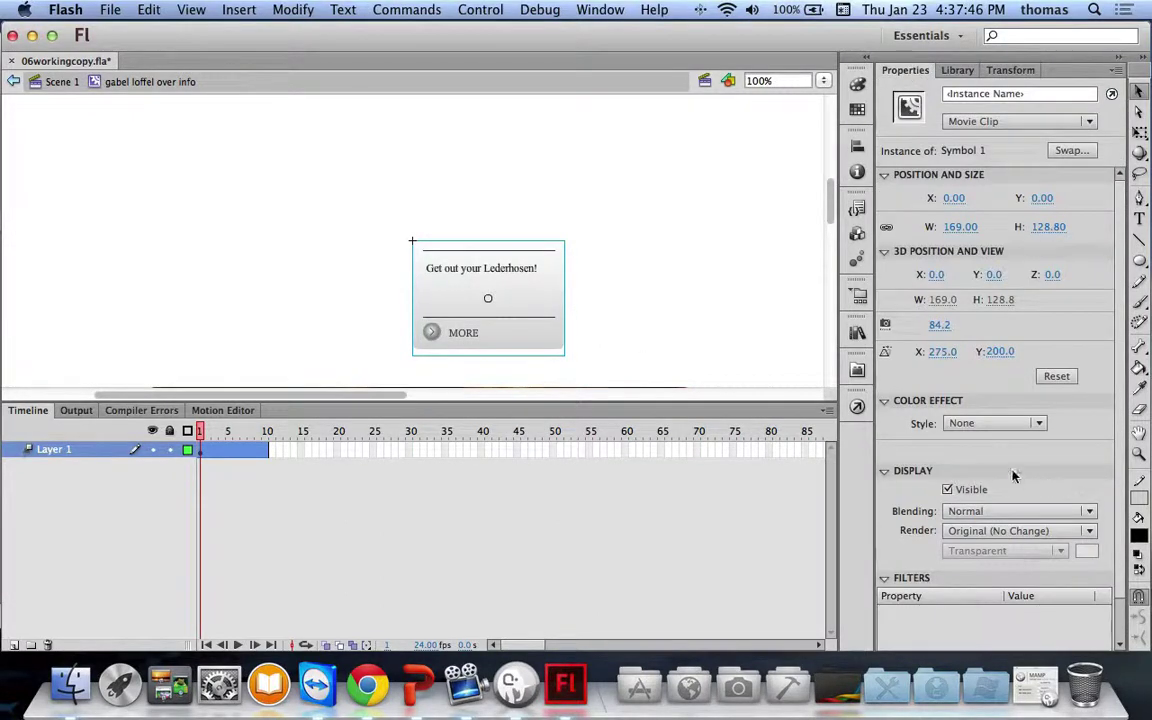
click(985, 424)
click(980, 512)
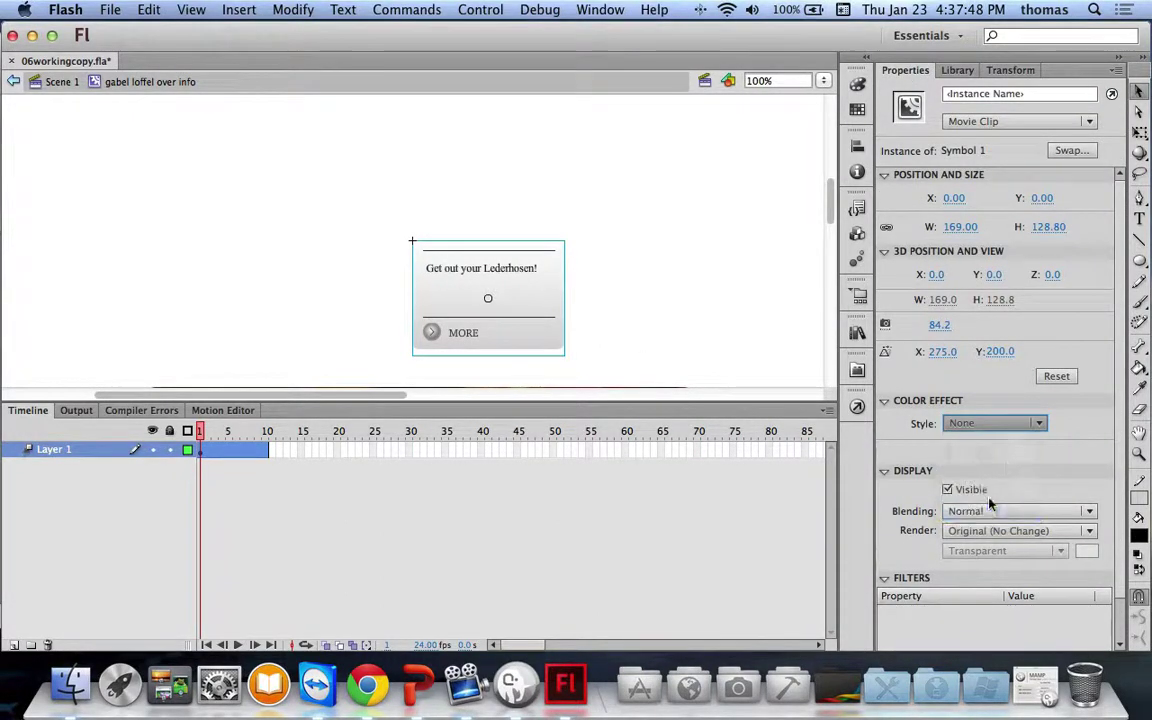
drag(1044, 457, 895, 455)
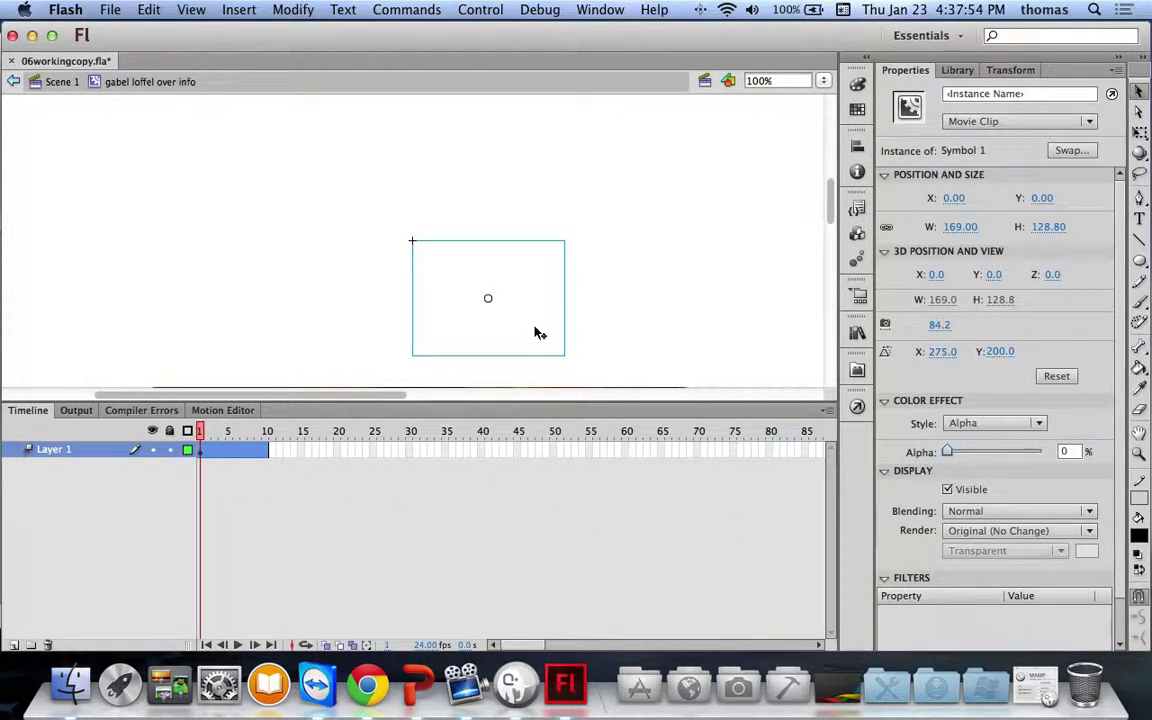
Set the preview instance's alpha to 100% at frame 10, the end of the tween span
drag(210, 441, 275, 455)
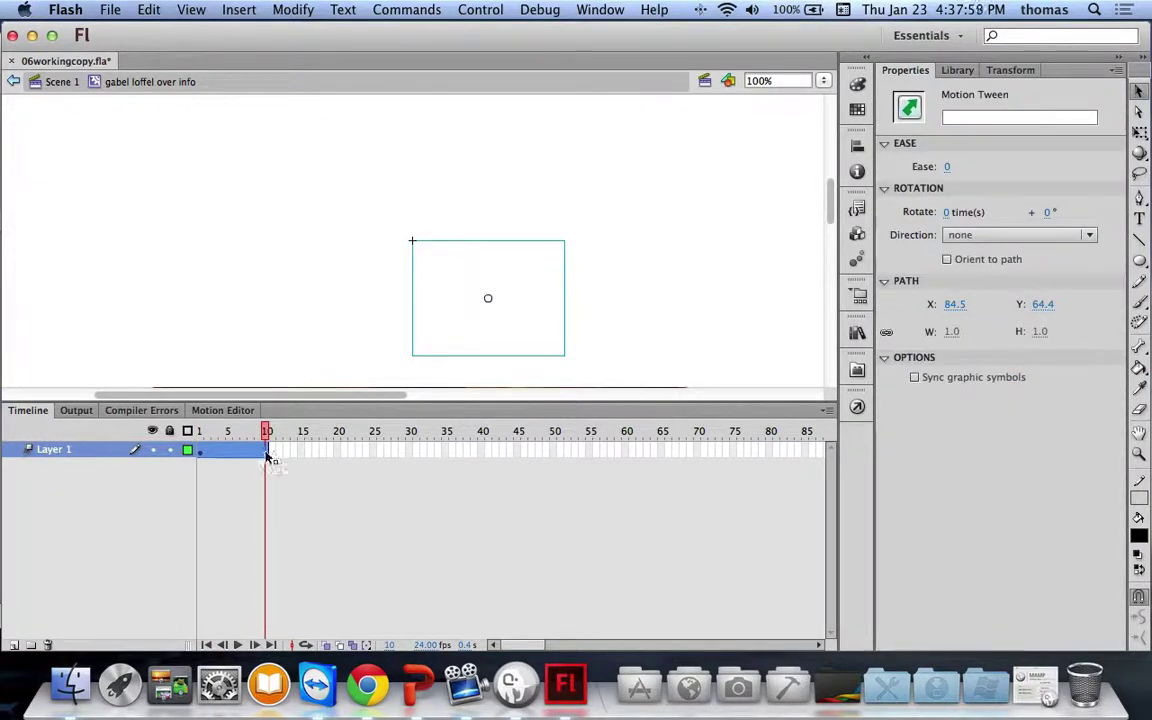
click(506, 278)
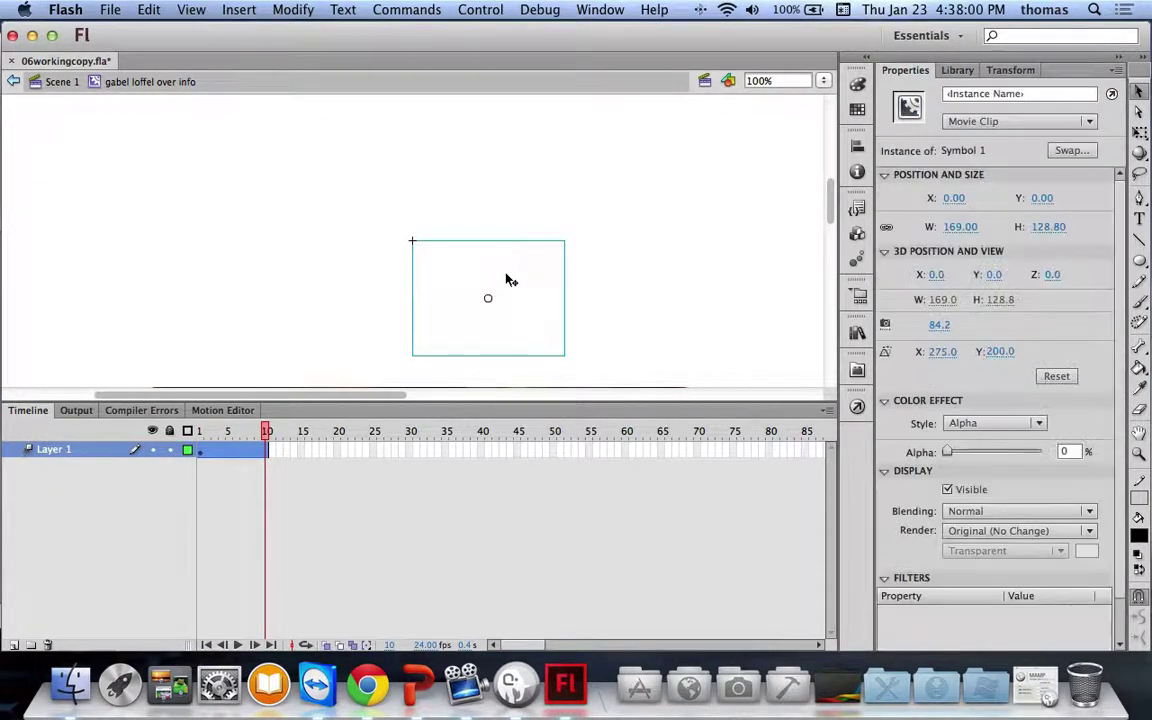
drag(947, 451, 1041, 451)
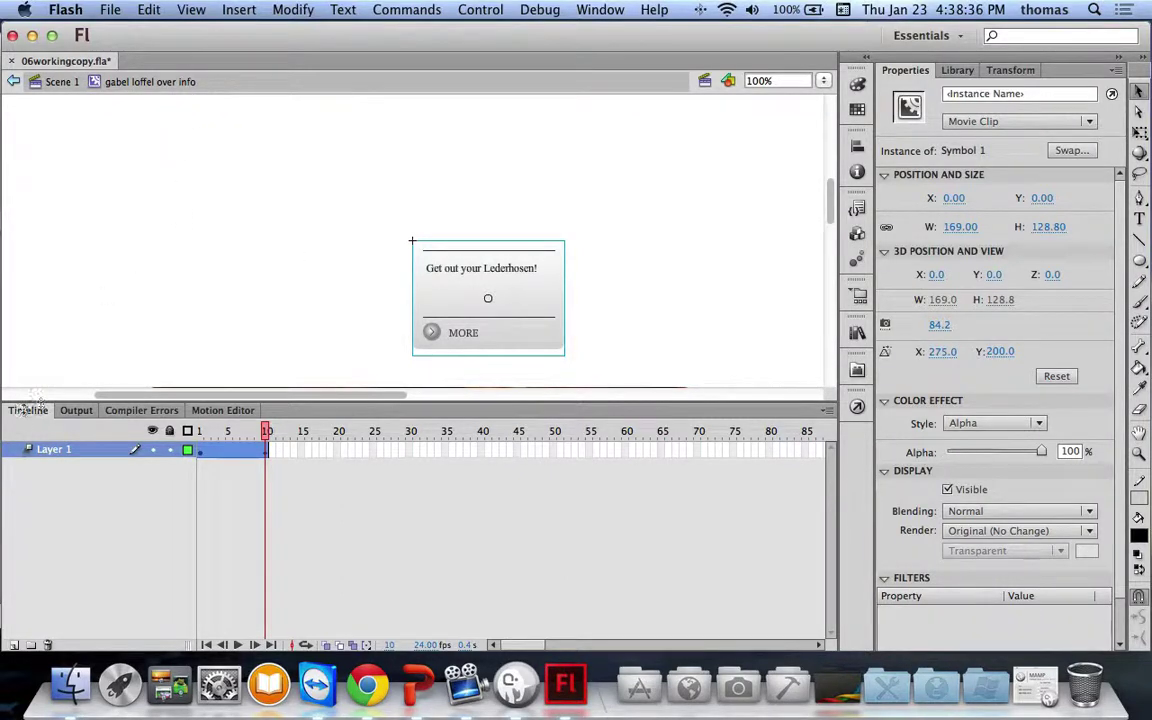
Add a new layer above Layer 1 in the gabel loffel over info symbol and name it actions
click(14, 645)
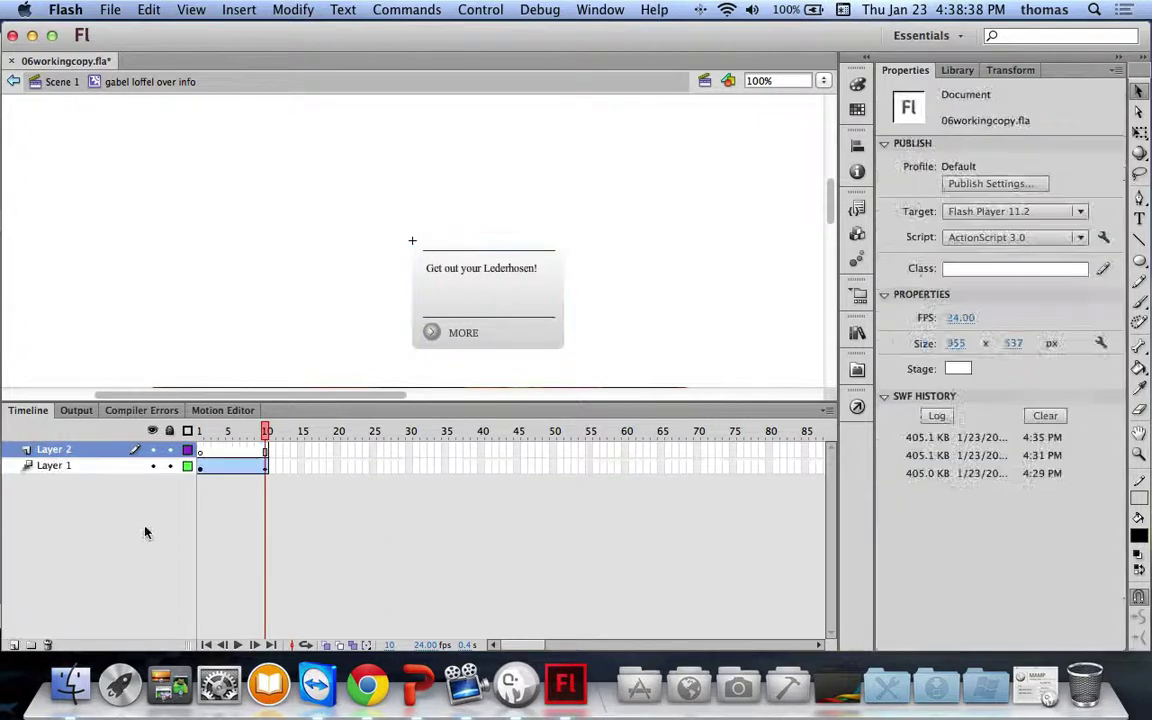
click(58, 452)
double_click(58, 452)
text(a)
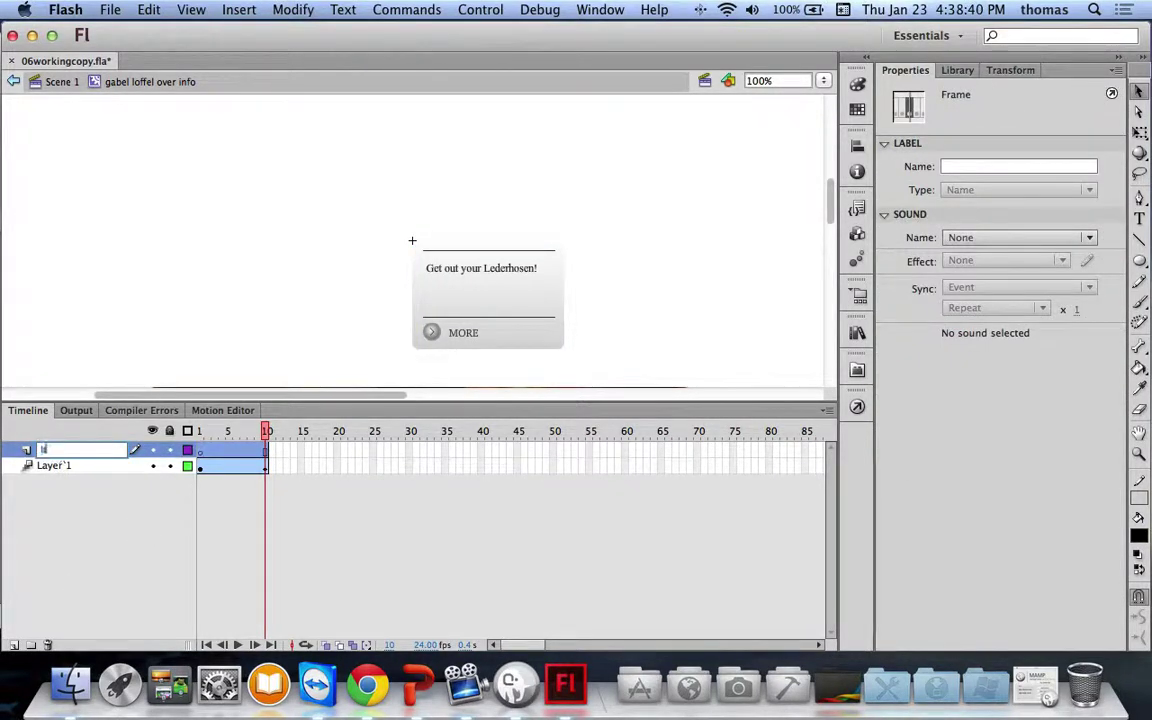
text(ctions)
key(Return)
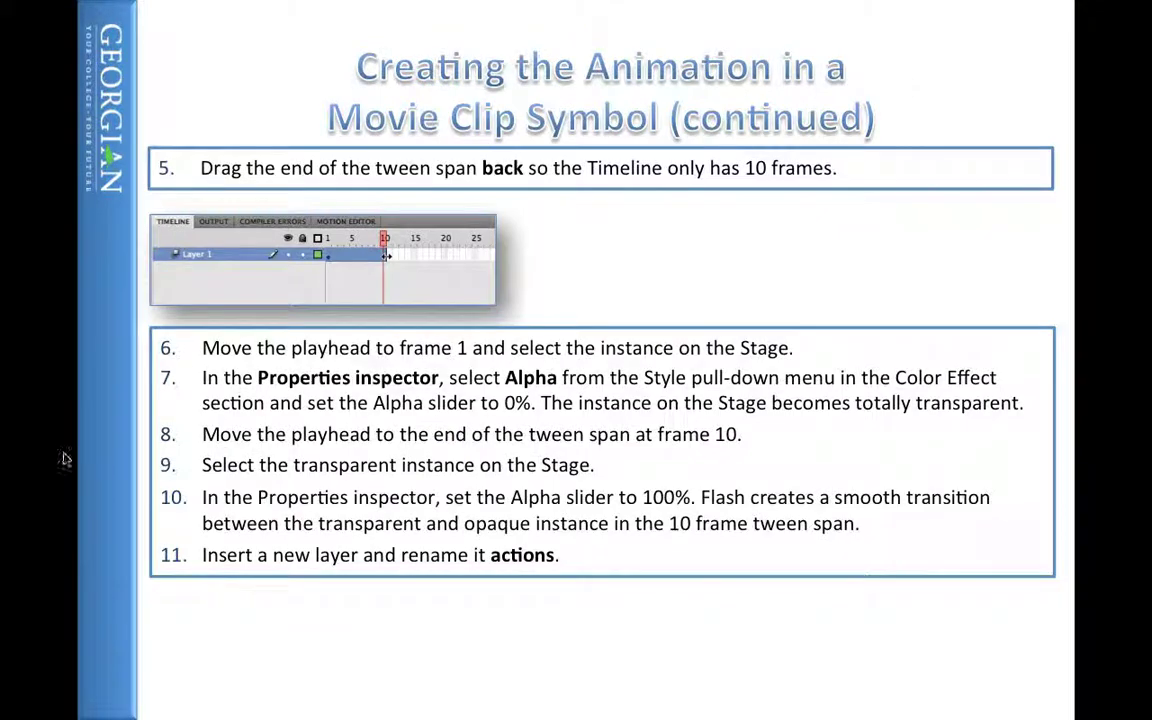
click(543, 638)
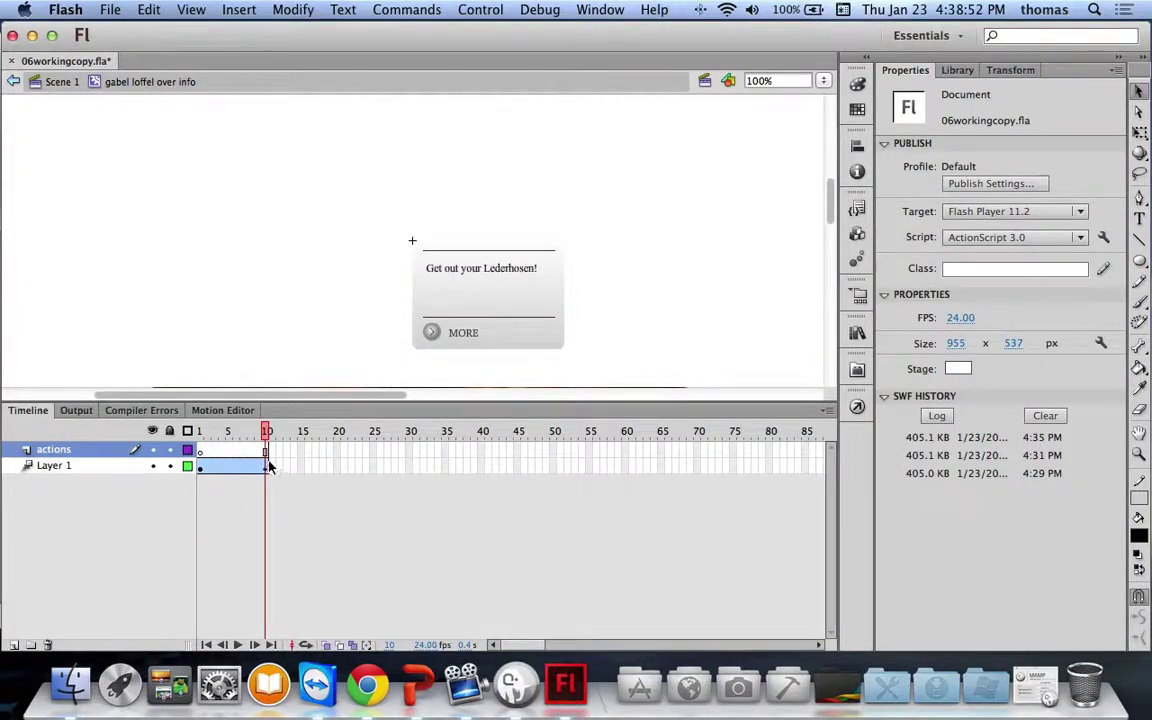
Insert a keyframe at frame 10 of the symbol's actions layer and add the script stop(); to it
click(267, 455)
right_click(267, 455)
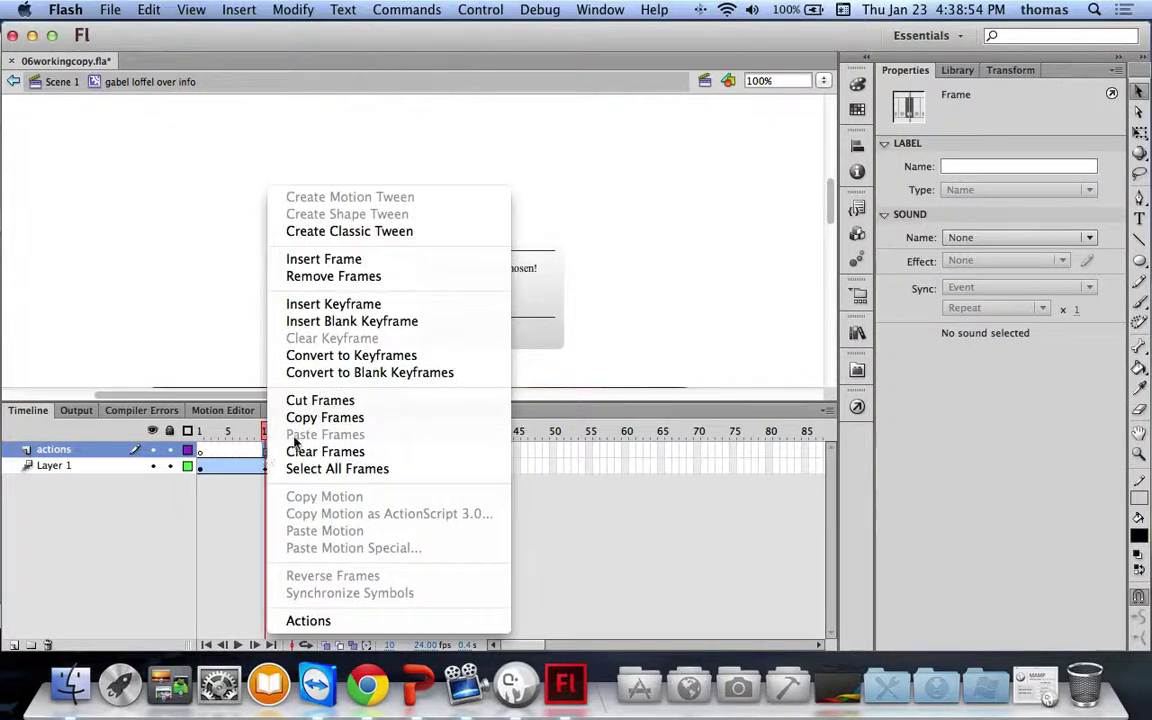
click(340, 304)
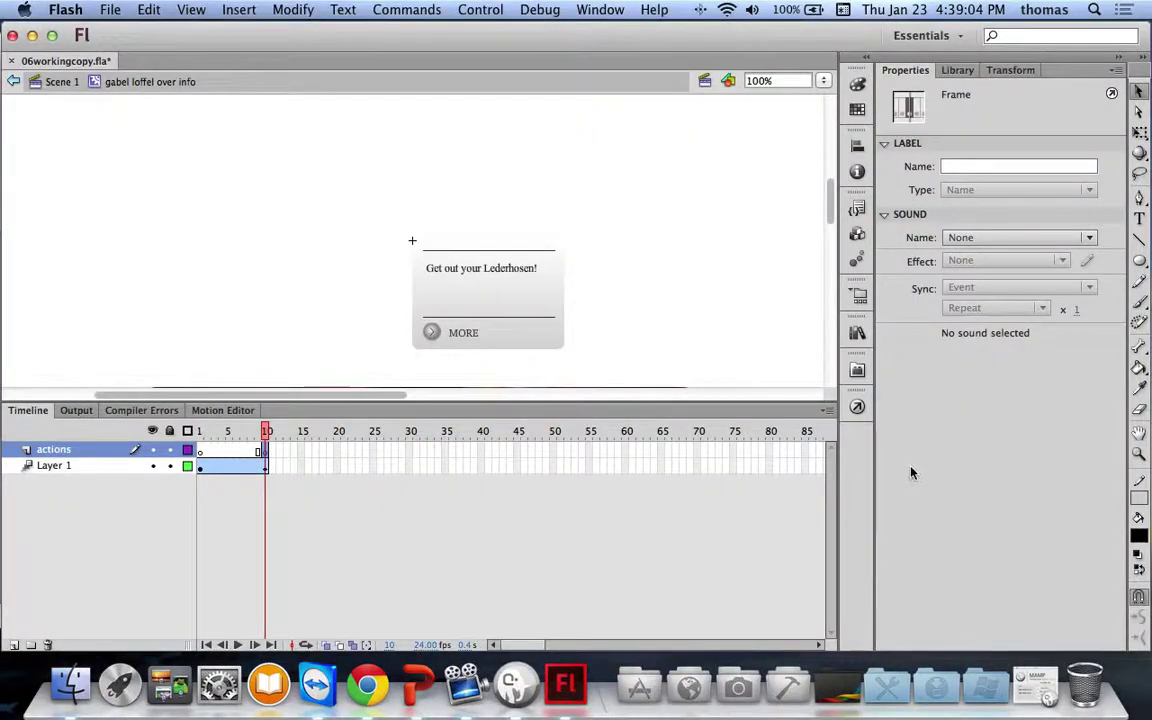
click(858, 407)
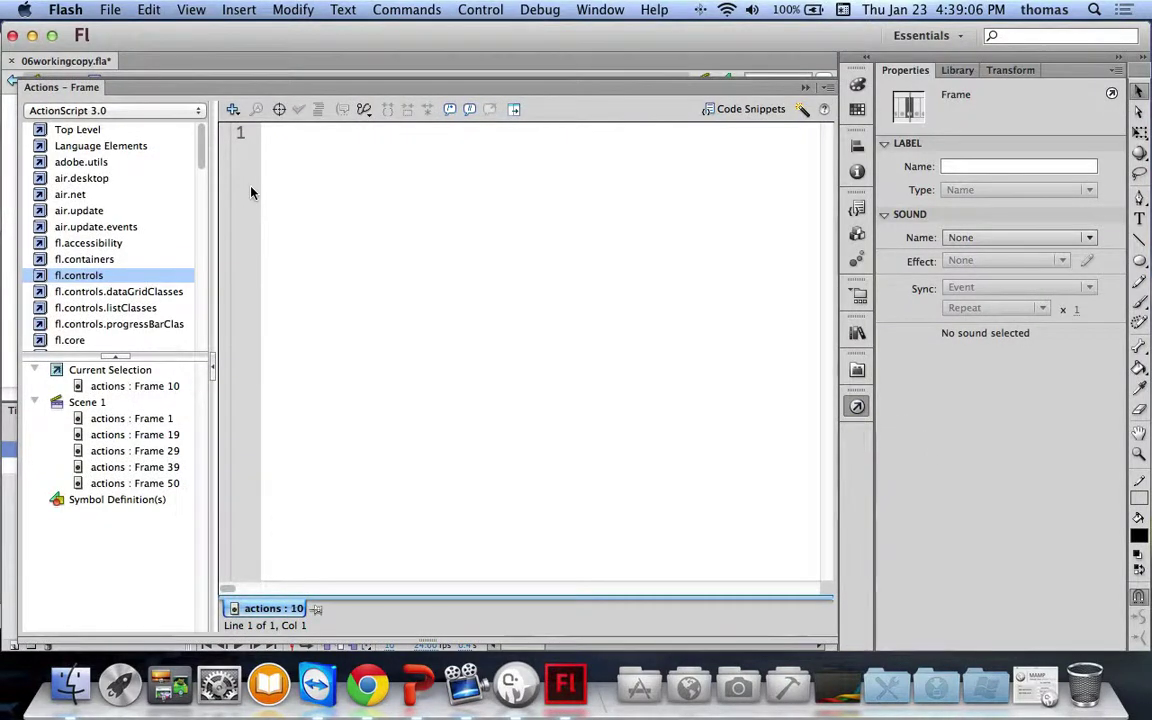
text(stop();)
key(Return)
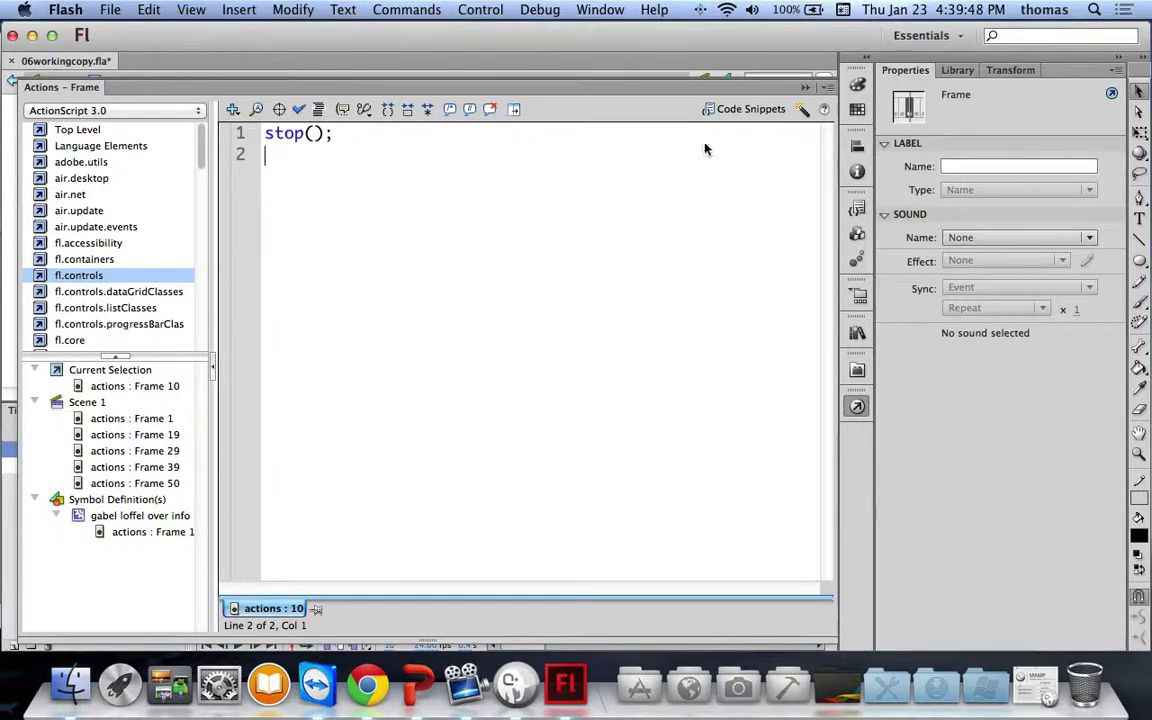
click(857, 407)
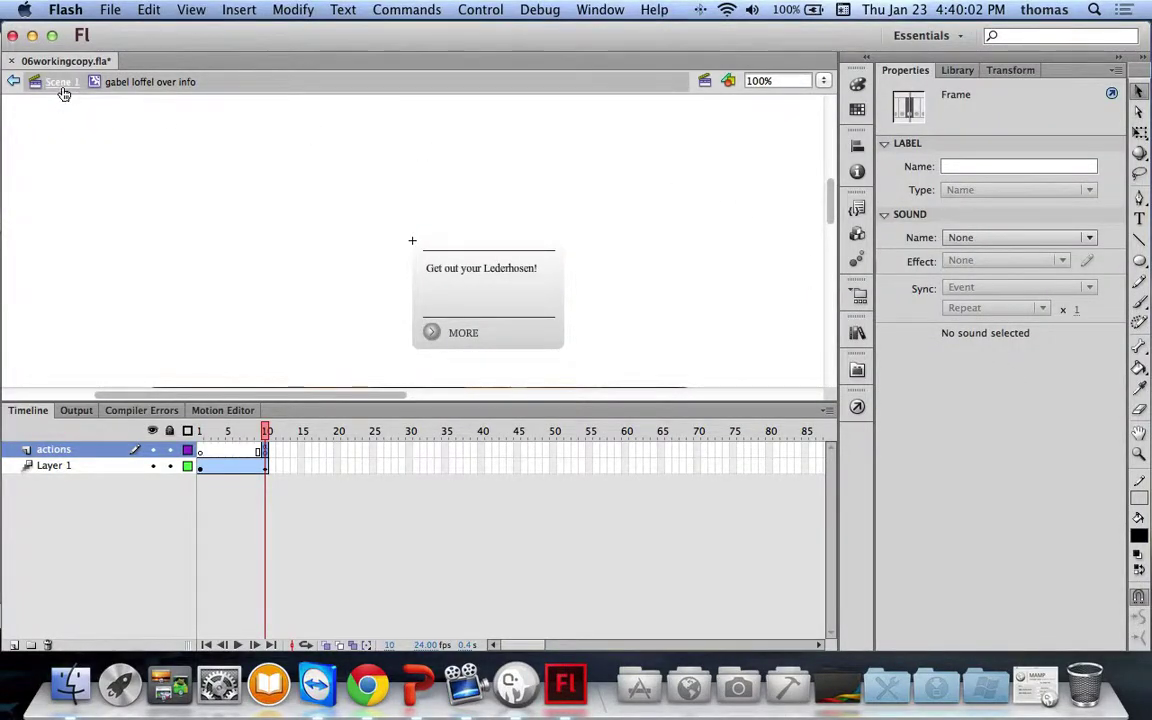
Return to Scene 1 and test the movie, checking the rollover previews of the restaurant buttons
click(61, 84)
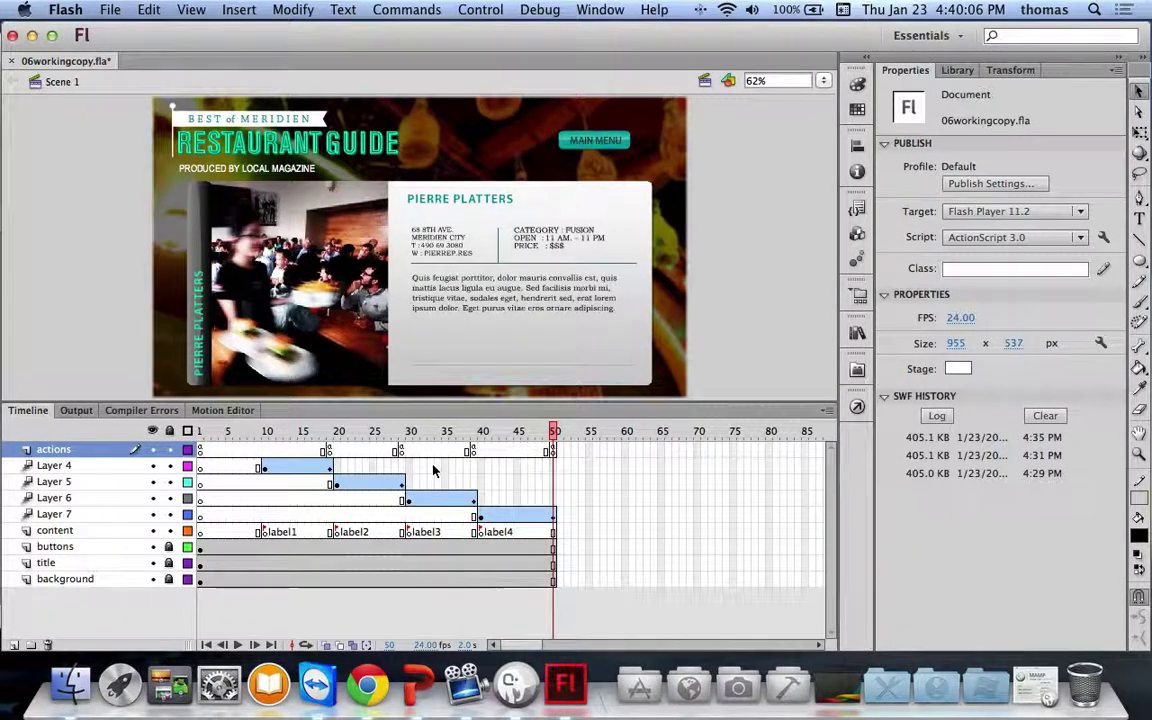
key(super+Return)
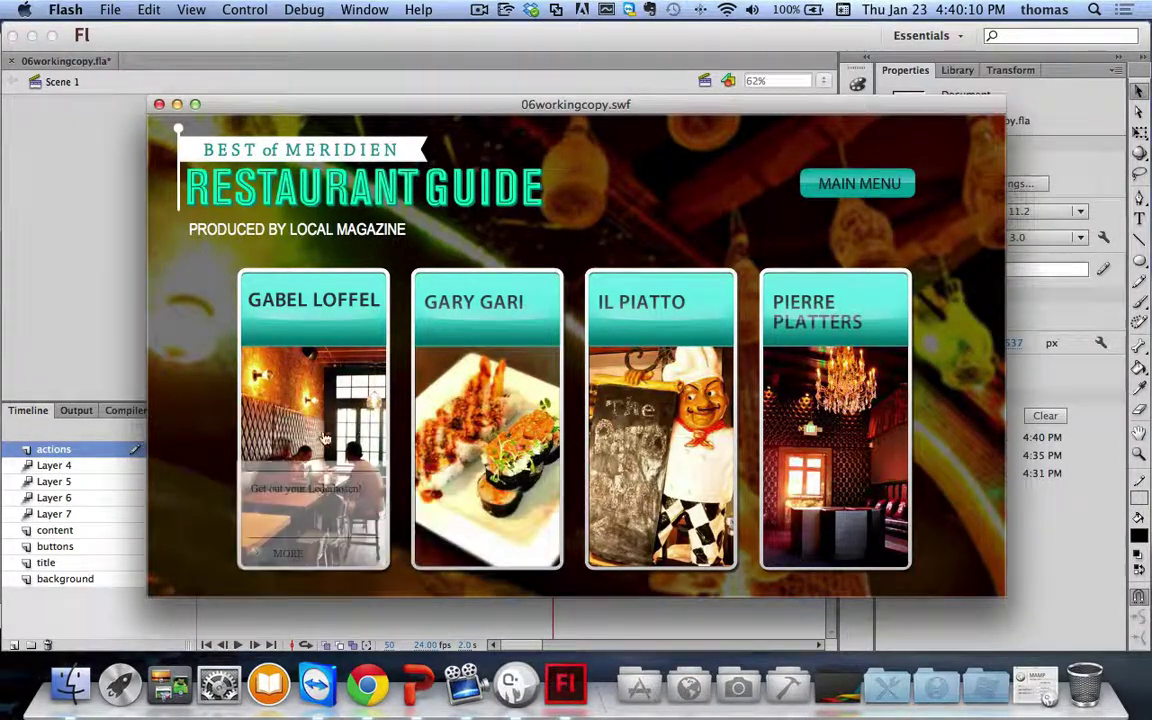
mouse_move(340, 425)
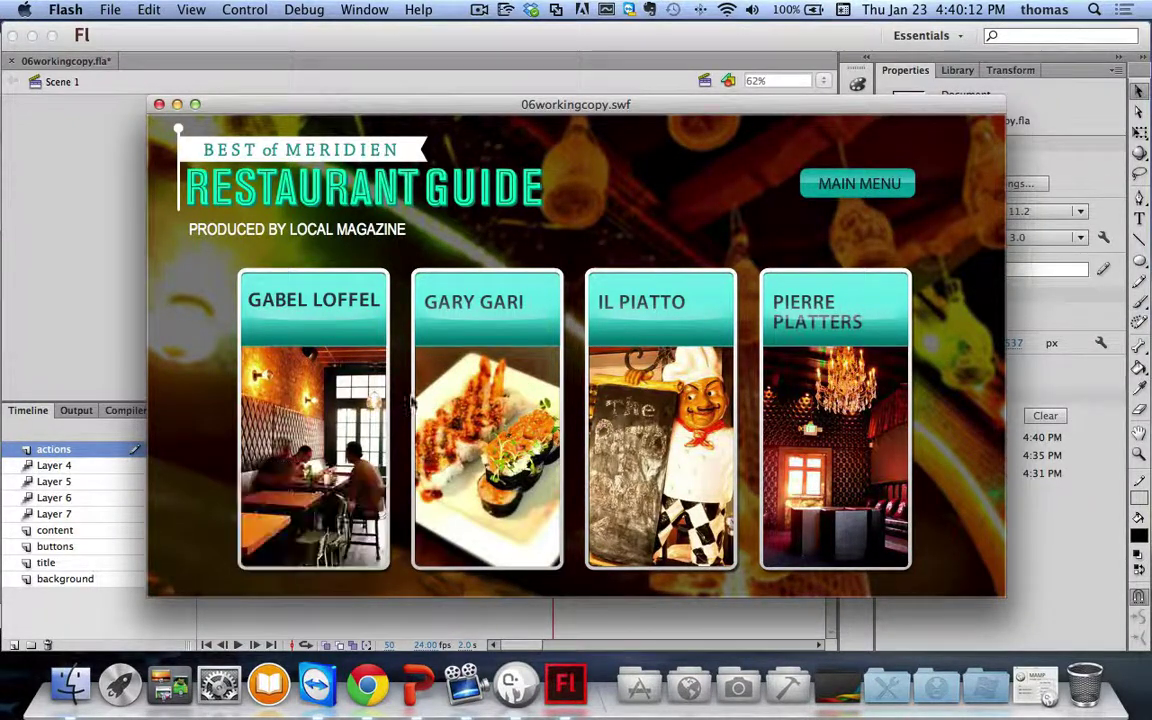
mouse_move(419, 492)
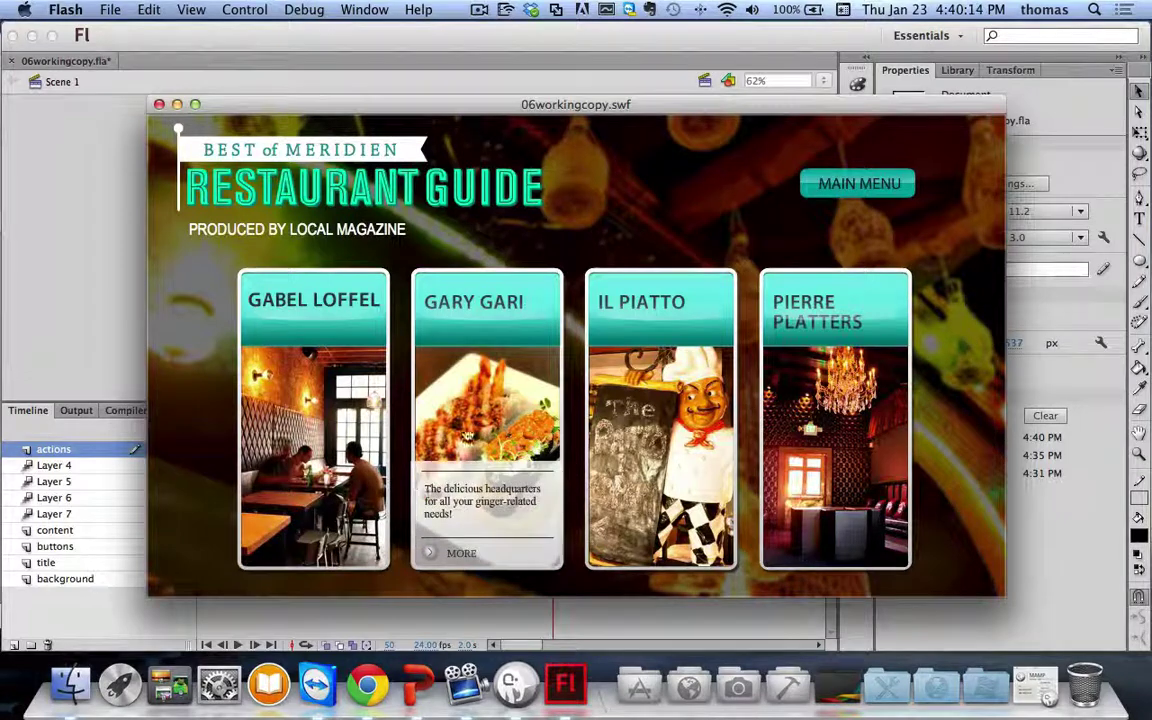
mouse_move(729, 383)
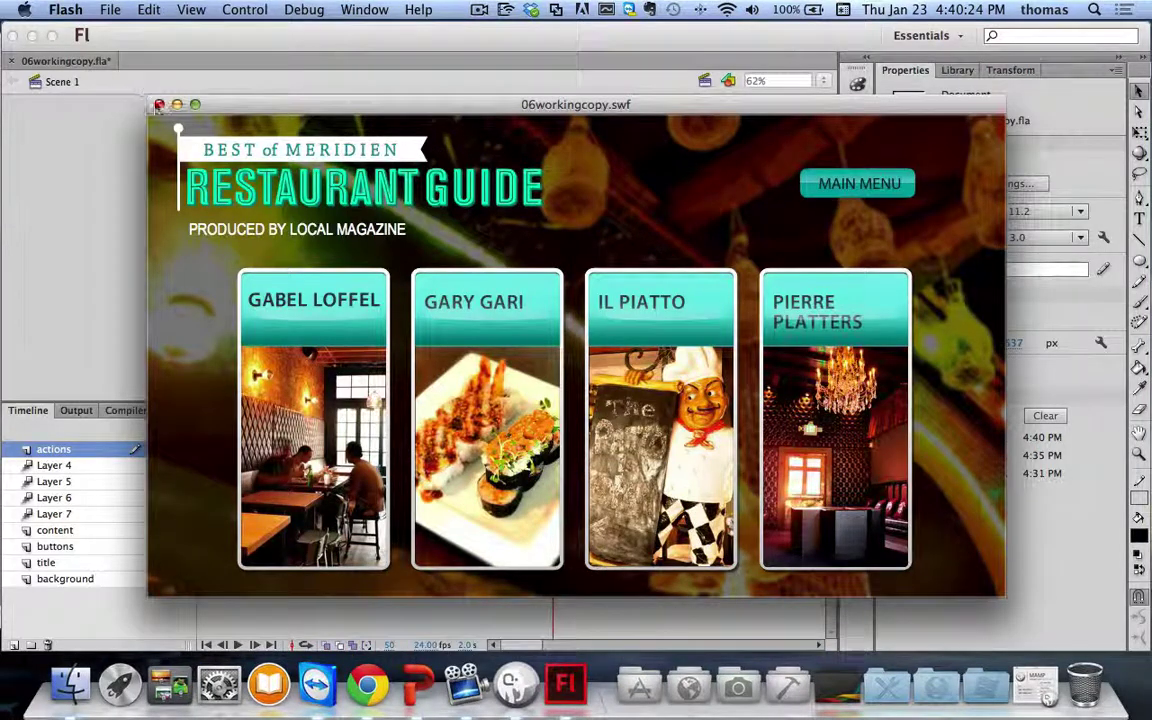
click(158, 105)
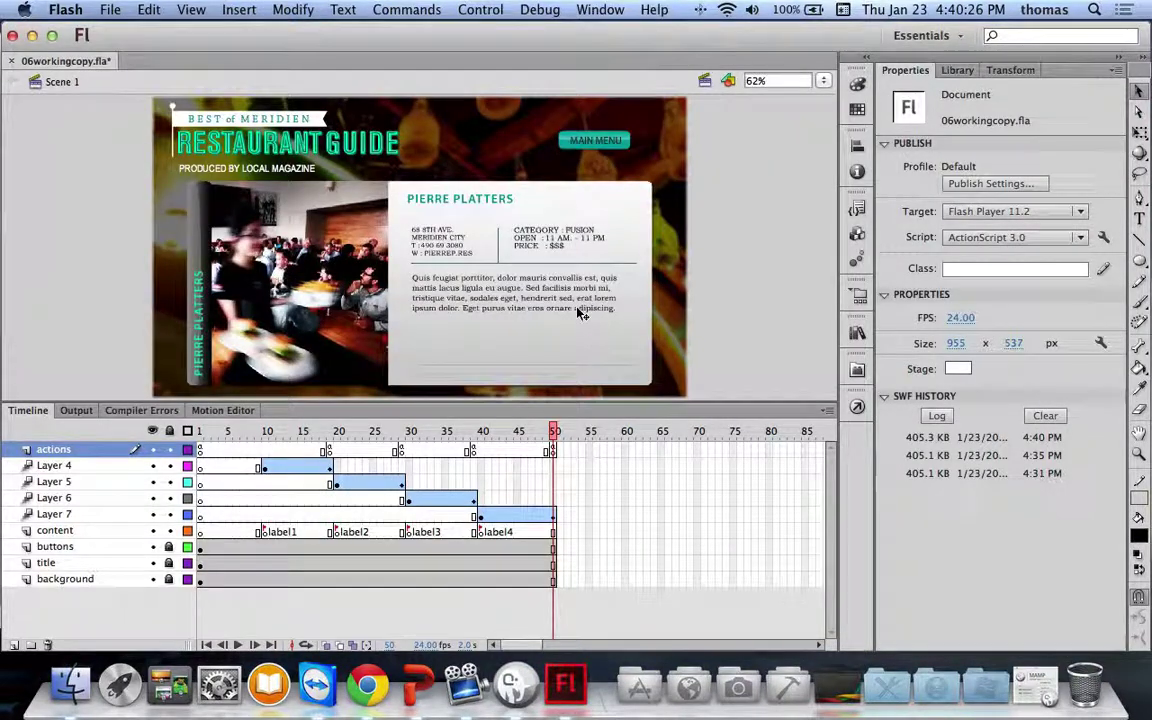
In the gary gari over info symbol, create a motion tween from all its contents and end the span at frame 10
click(957, 70)
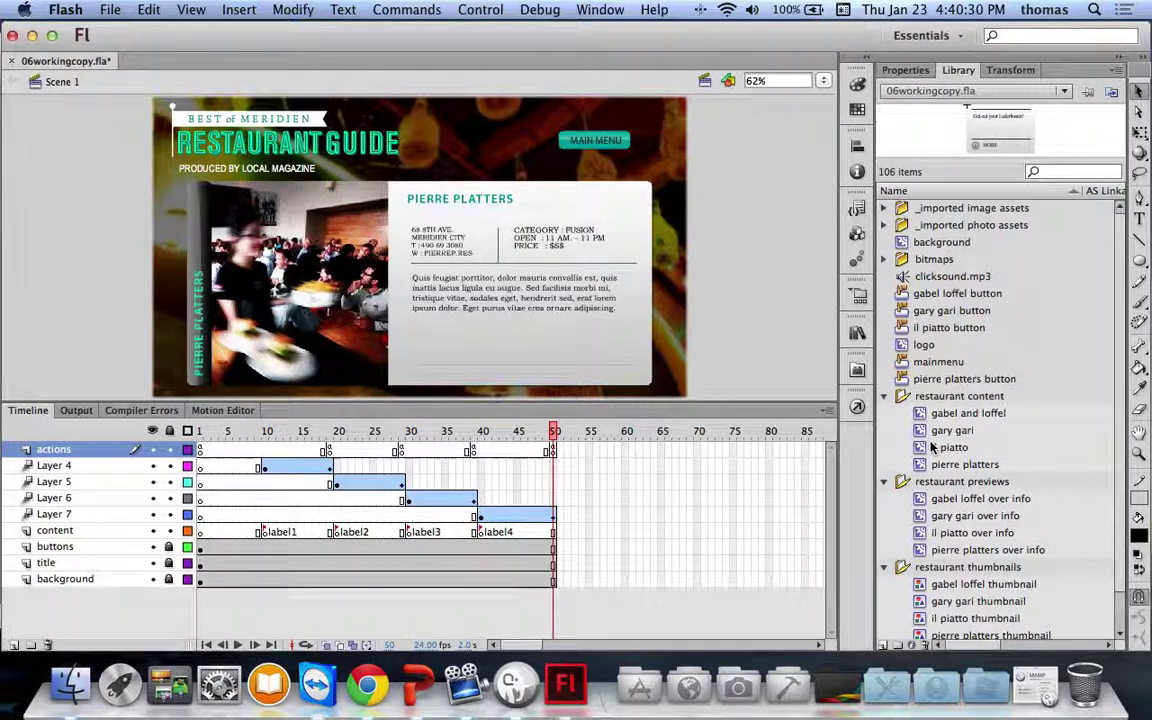
double_click(925, 516)
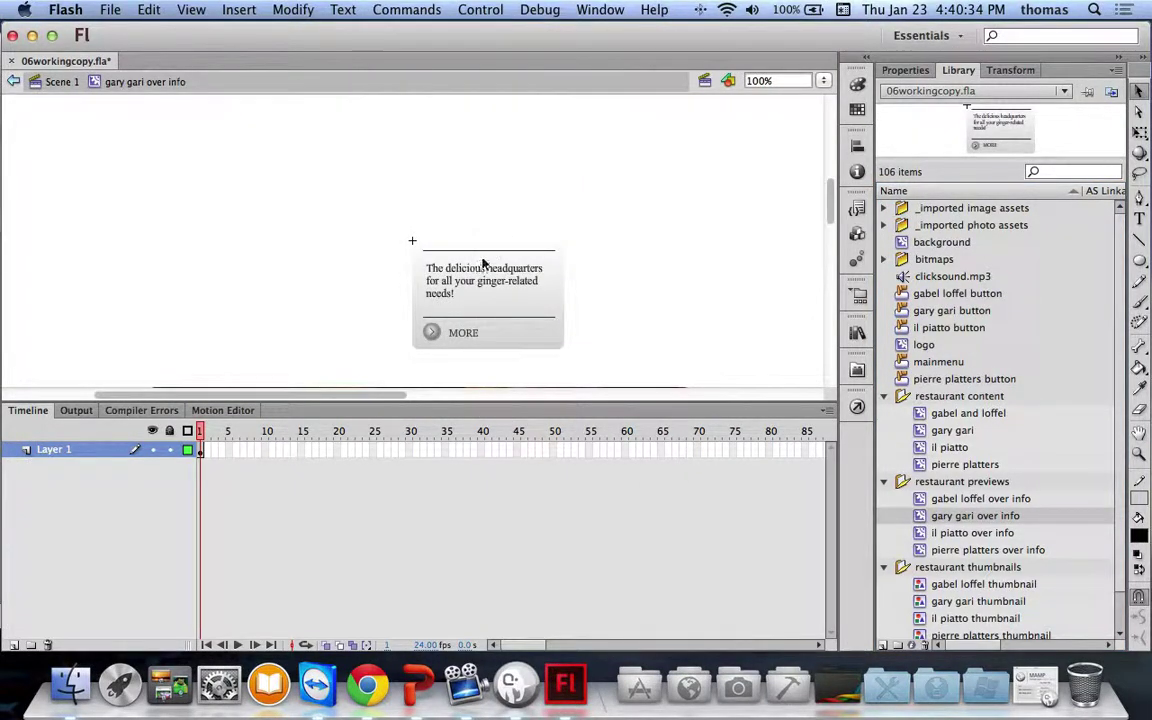
key(super+a)
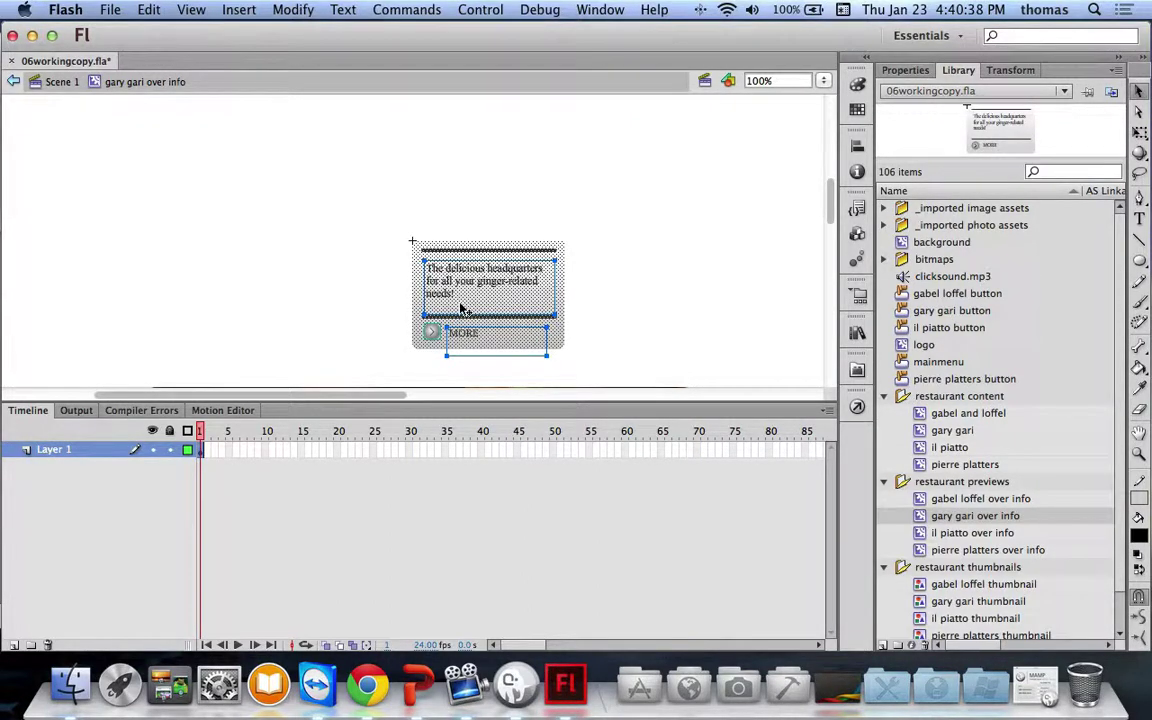
right_click(516, 296)
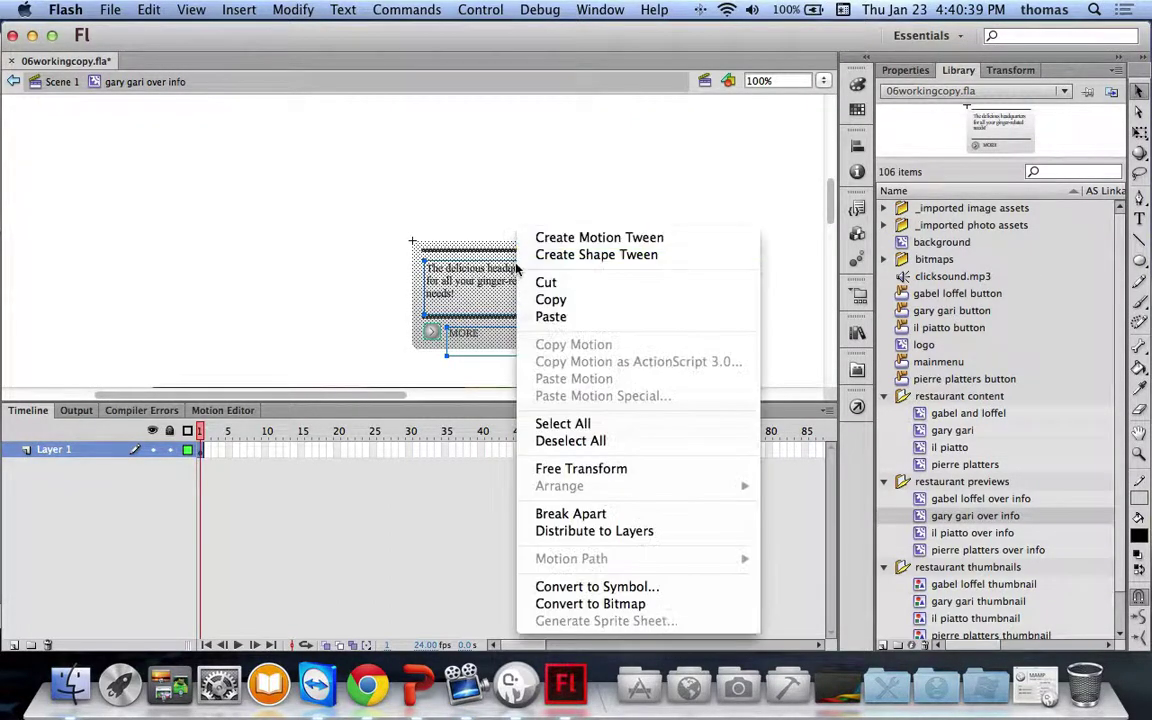
click(585, 238)
click(741, 401)
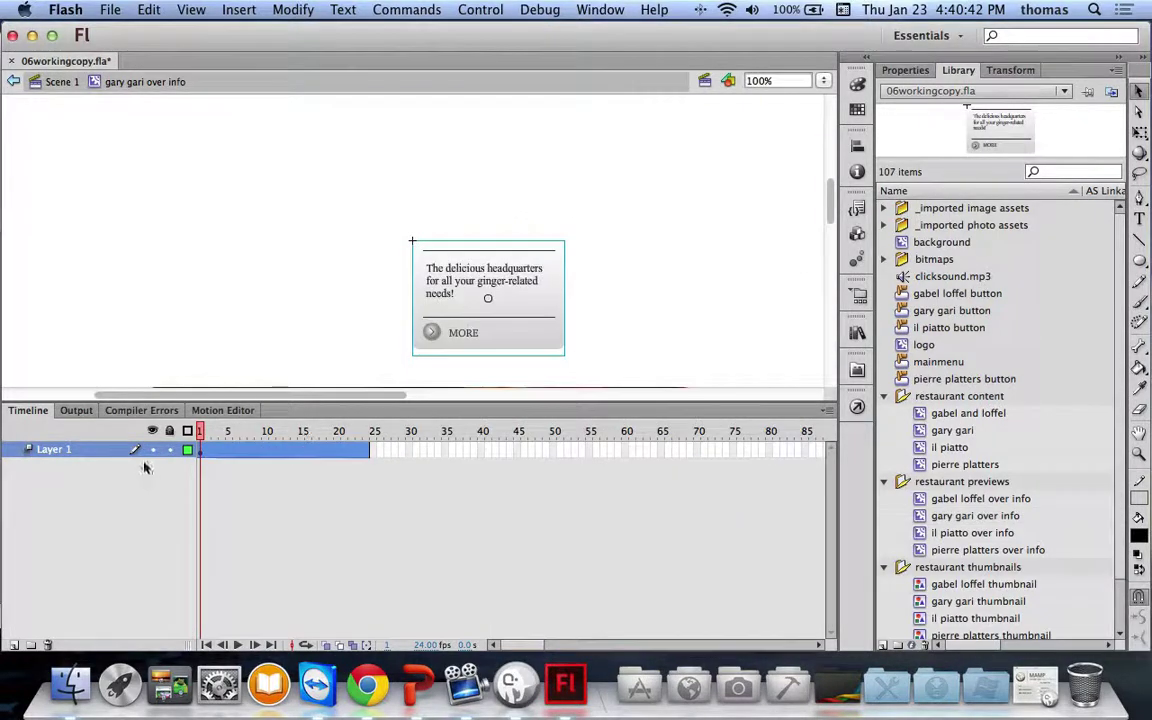
click(268, 450)
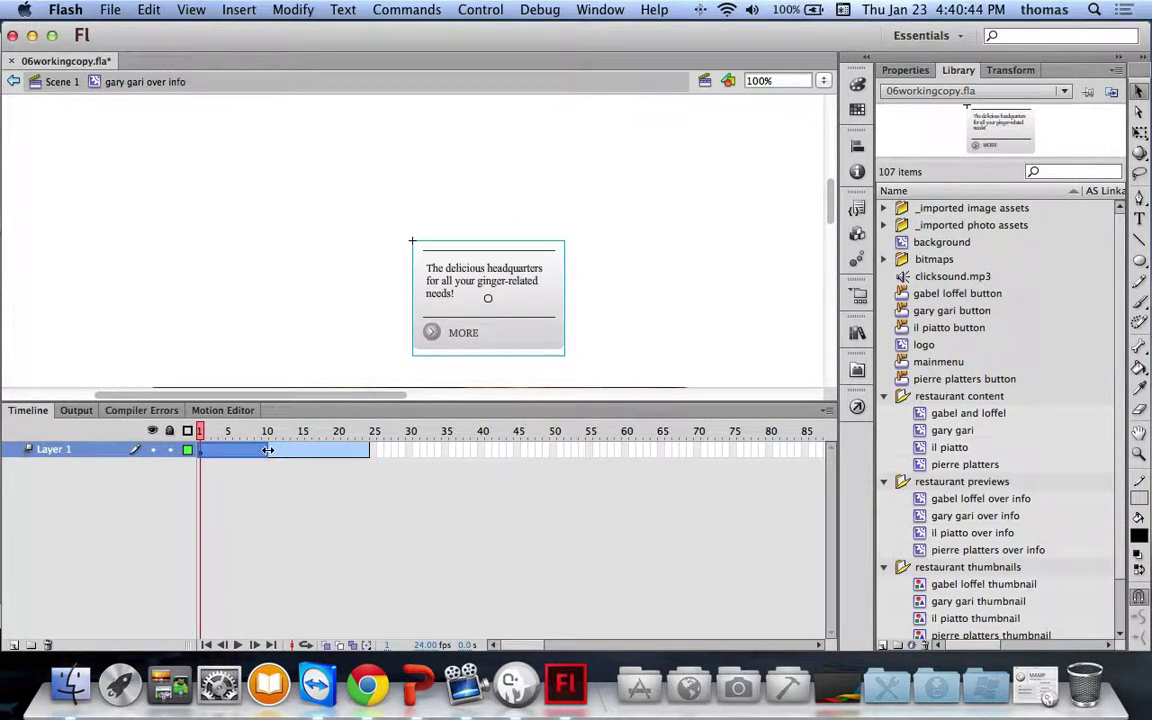
drag(268, 450, 267, 450)
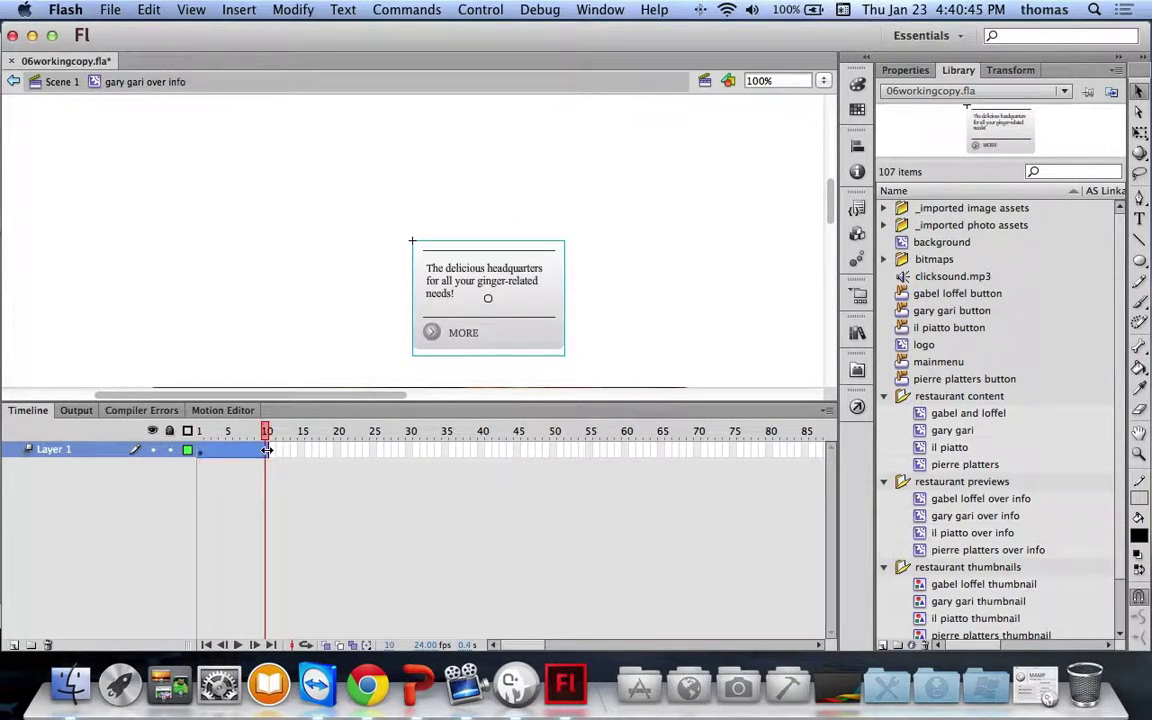
Insert a new layer above Layer 1 in the gary gari over info symbol
right_click(40, 449)
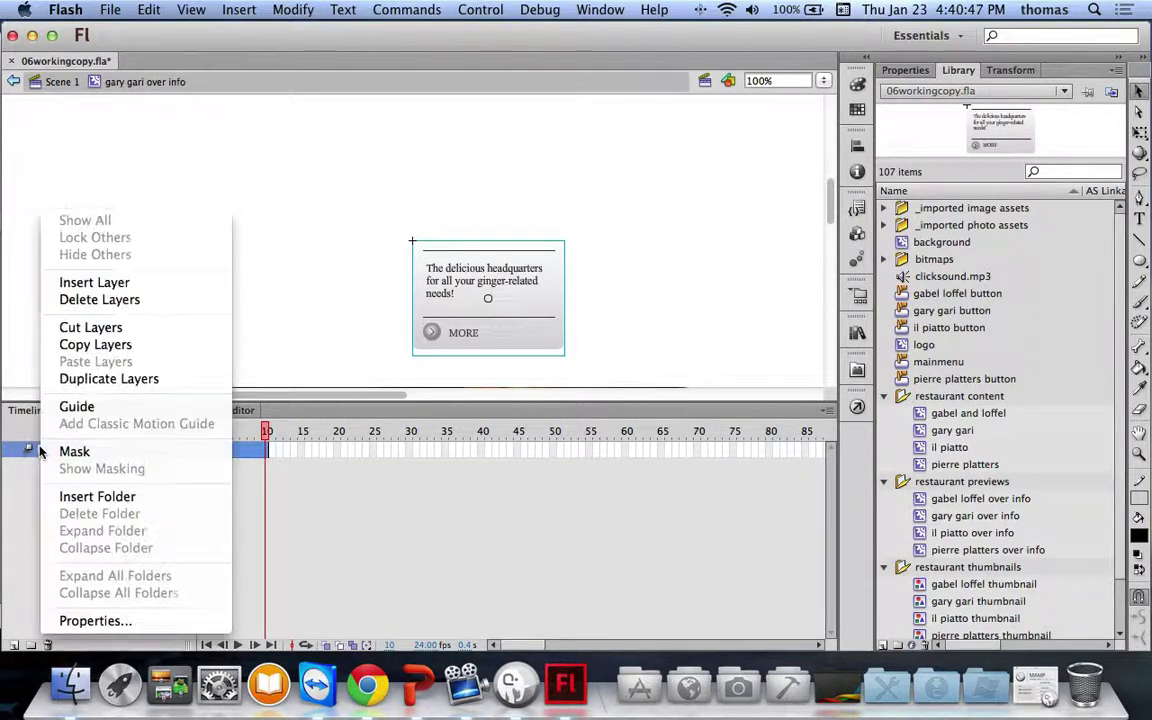
click(102, 288)
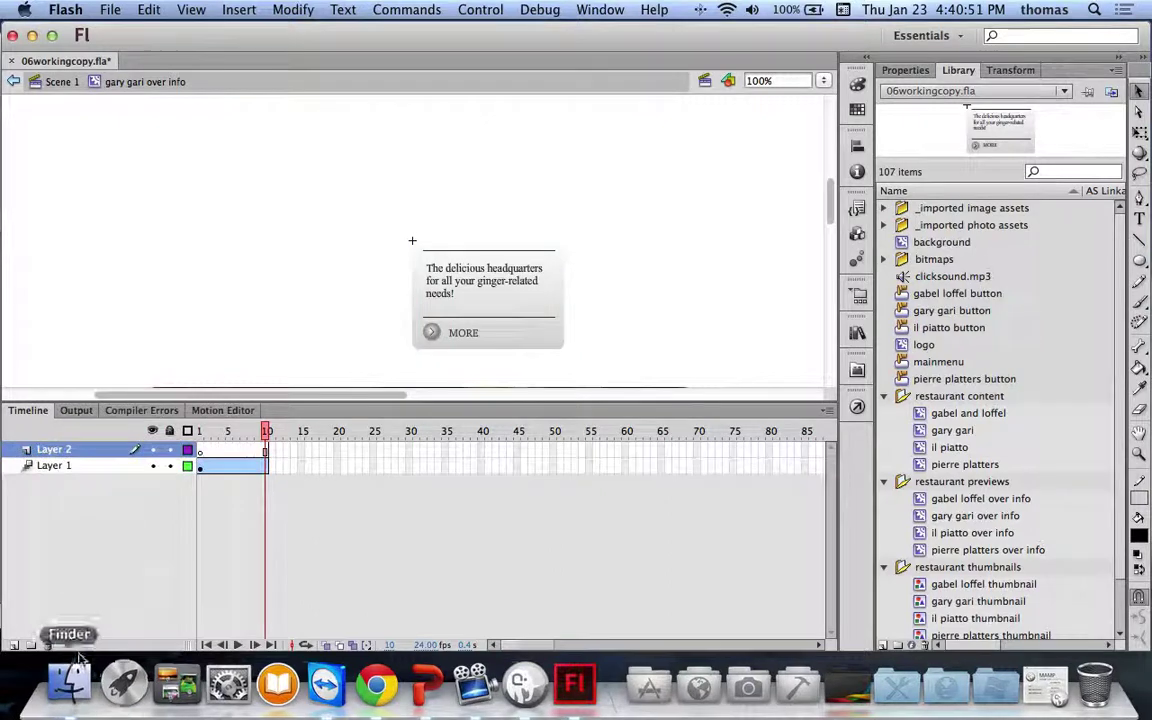
click(13, 644)
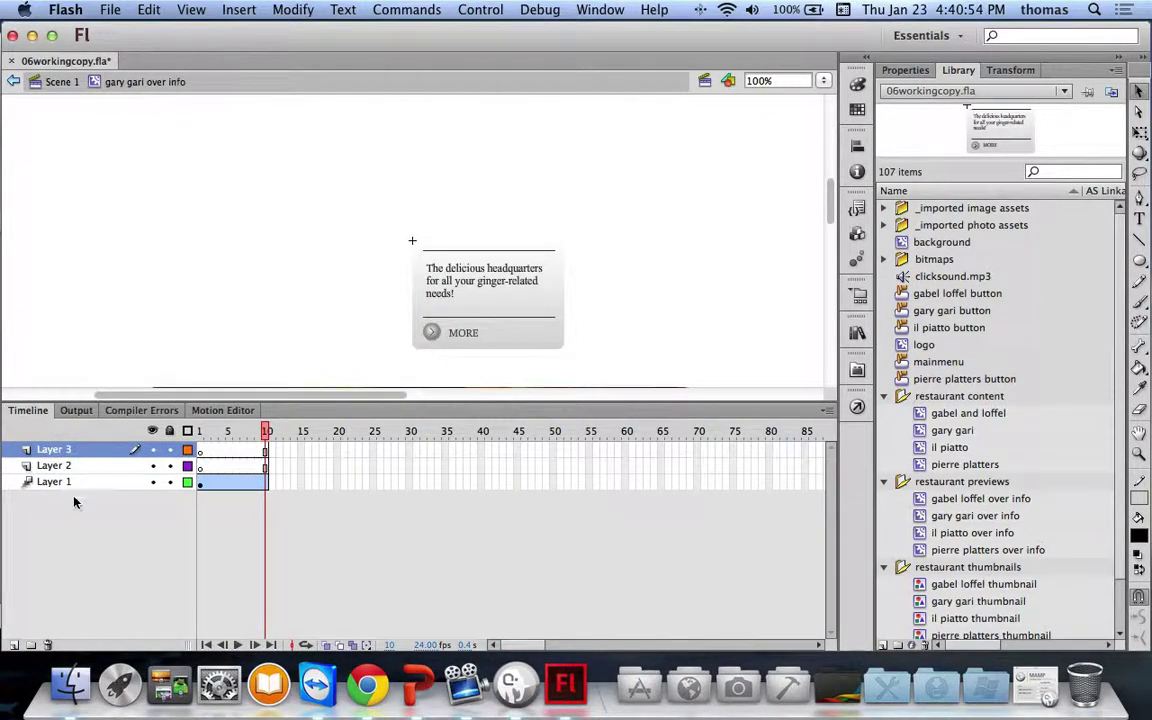
right_click(52, 458)
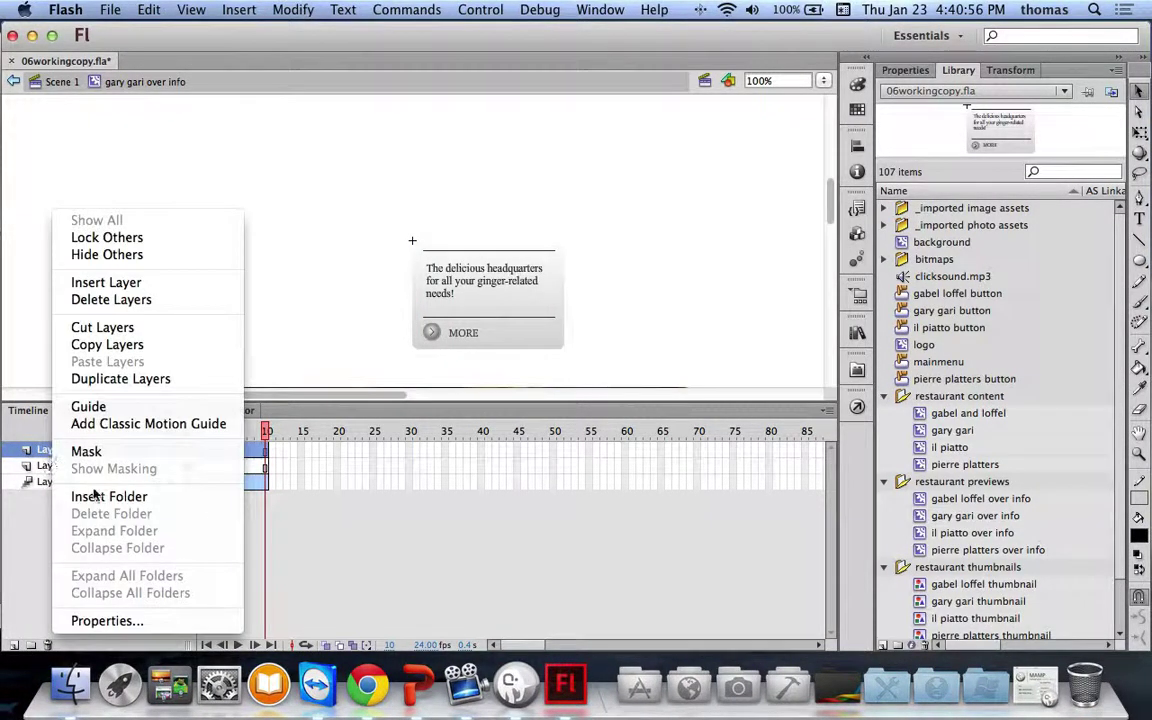
click(100, 299)
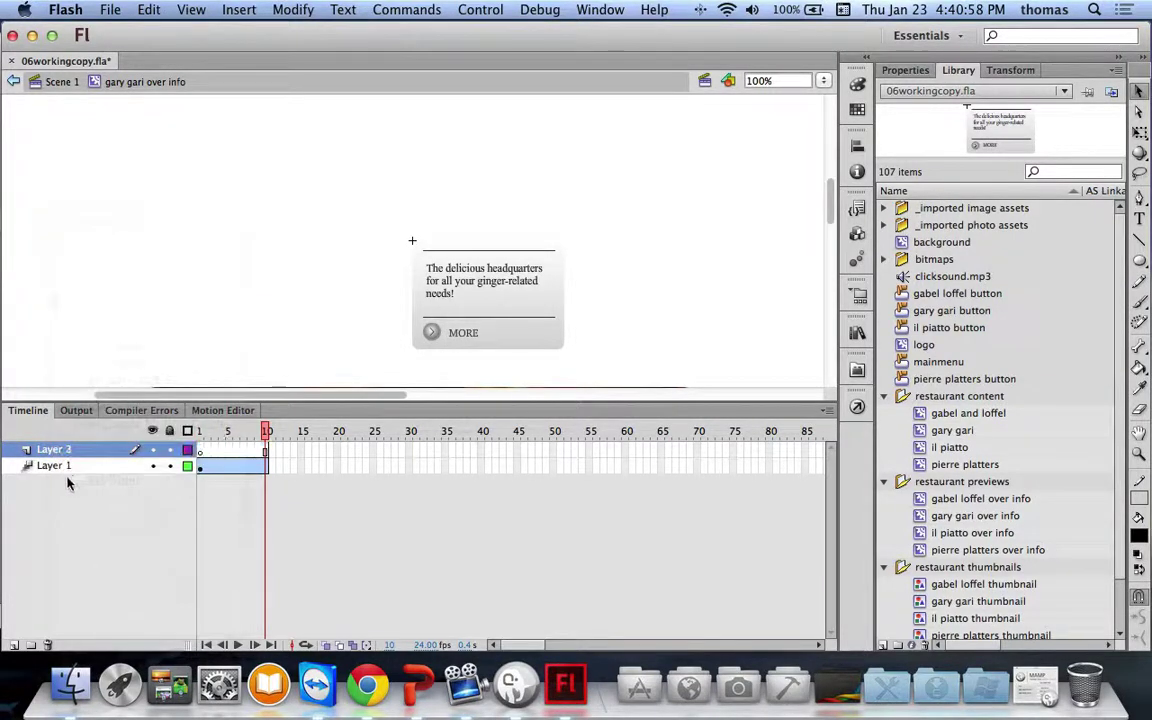
Rename the new layer above Layer 1 as actions
double_click(65, 452)
text(a)
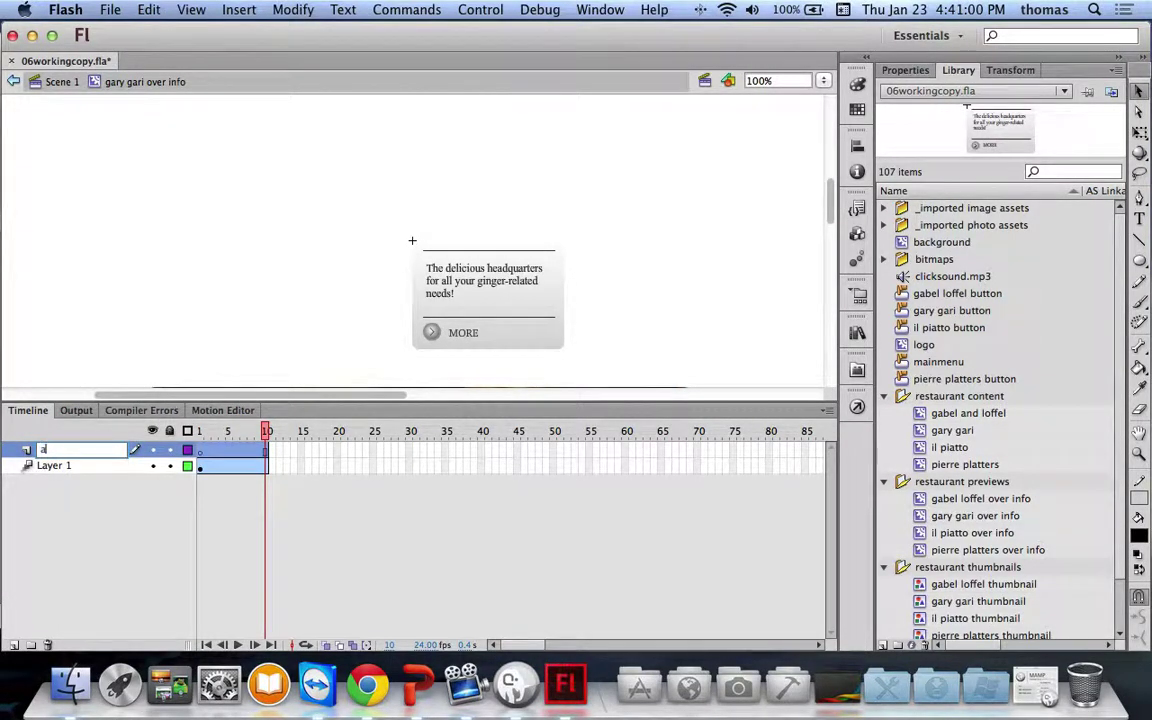
text(ctions)
key(Return)
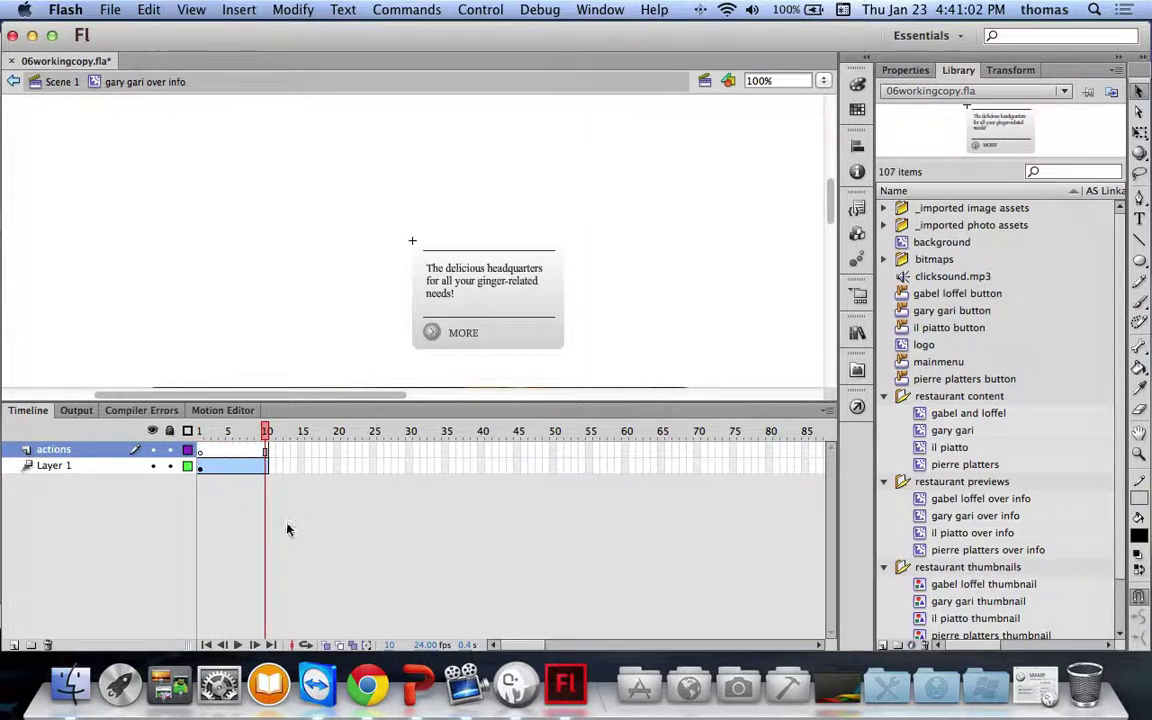
Apply the Alpha color effect to the gary gari preview instance at frame 1 and set it to 0%
click(203, 471)
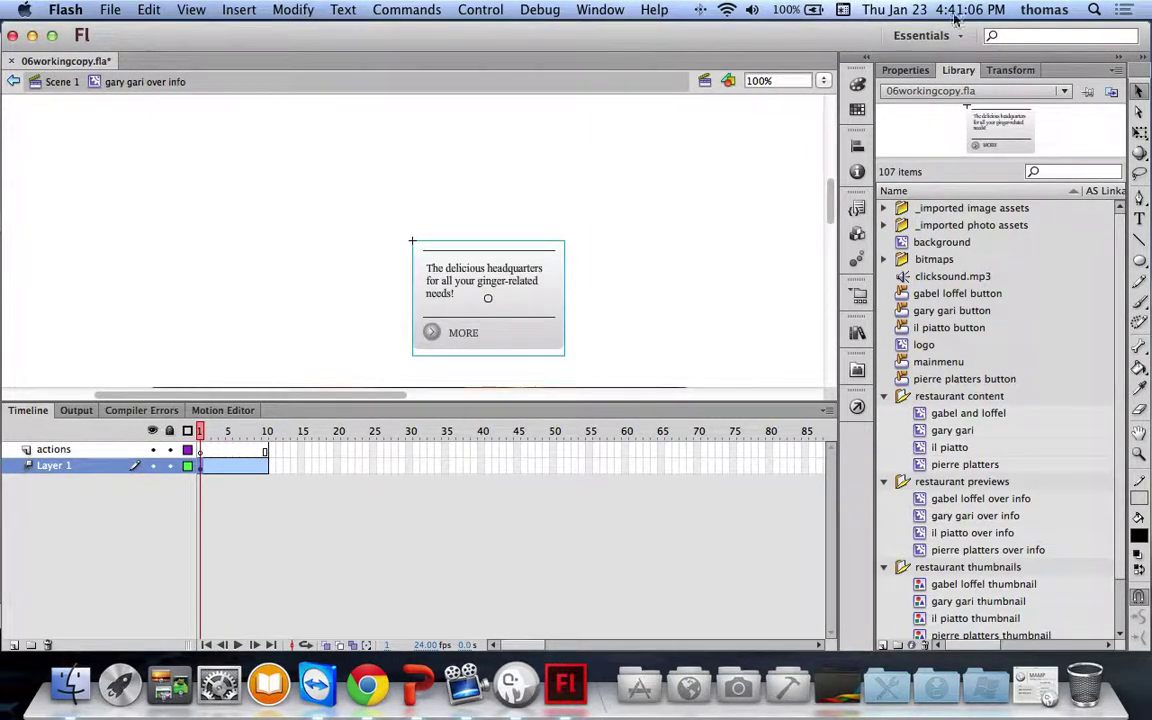
click(905, 70)
click(992, 423)
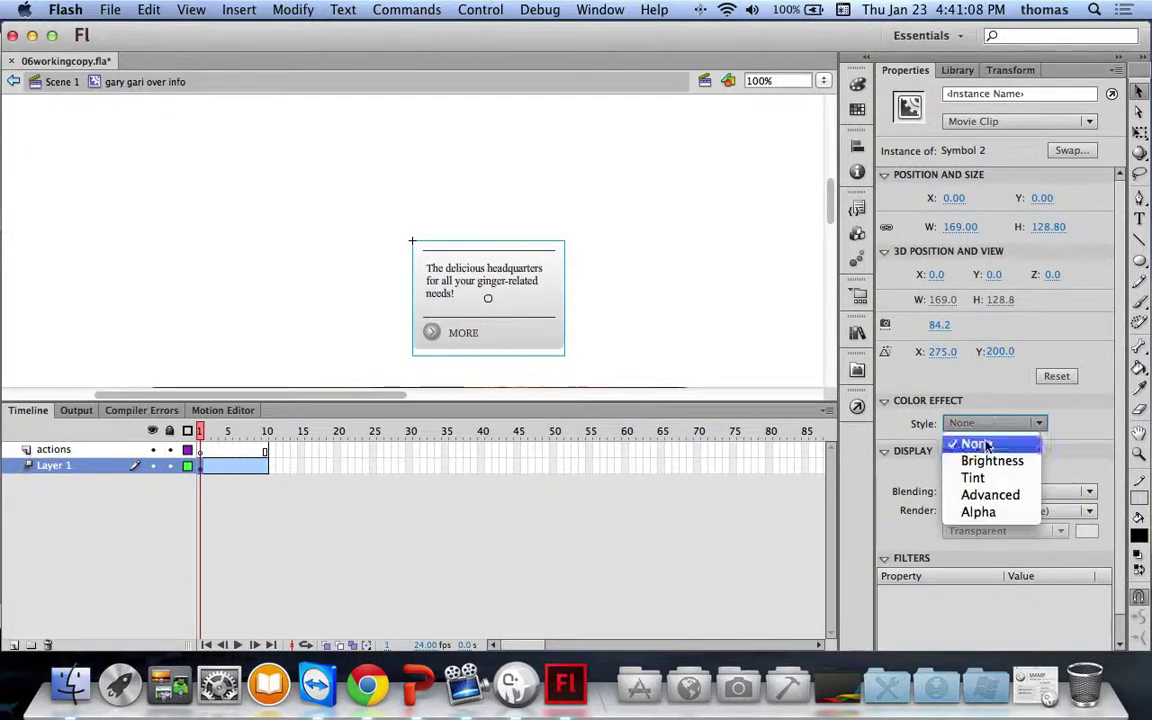
click(978, 511)
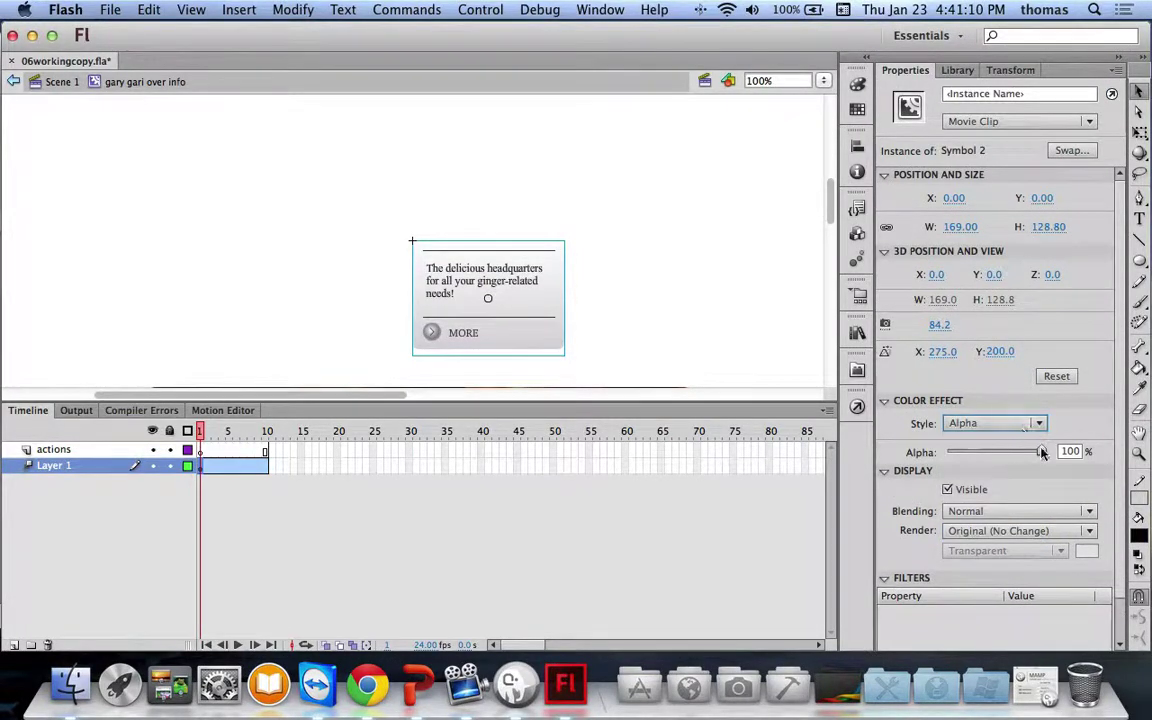
drag(1041, 452, 946, 452)
Set the gary gari preview instance's alpha to 100% at frame 10, the end of the tween span
click(257, 432)
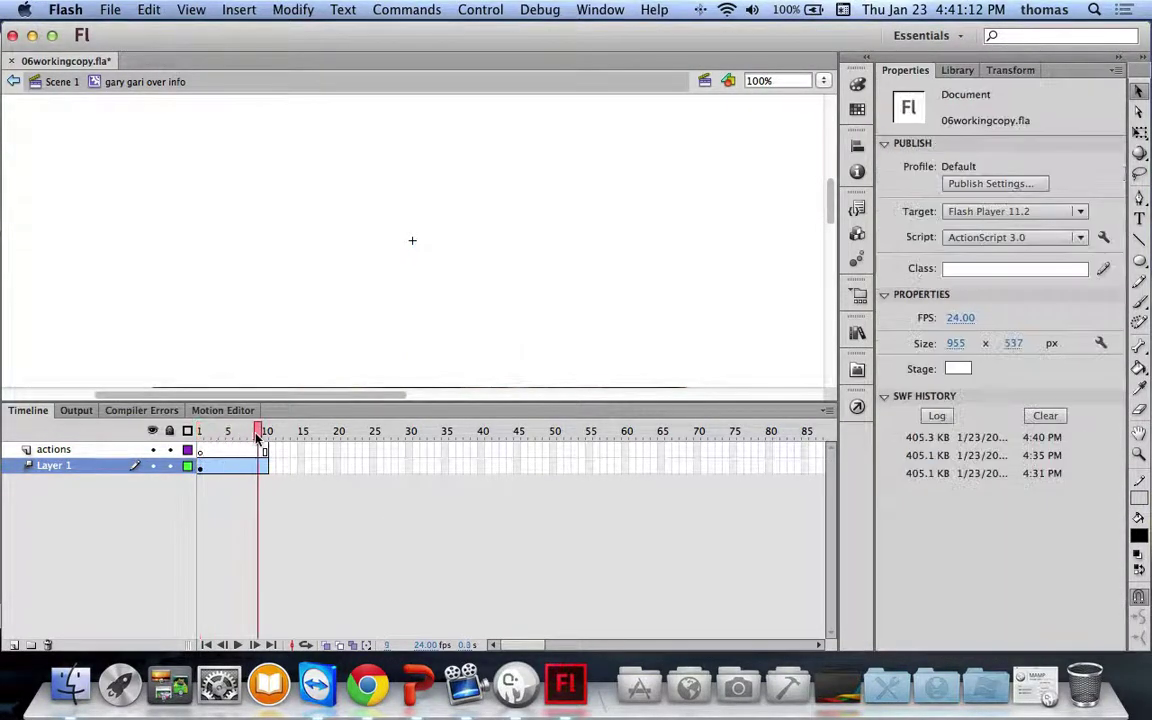
click(266, 434)
click(406, 338)
click(450, 320)
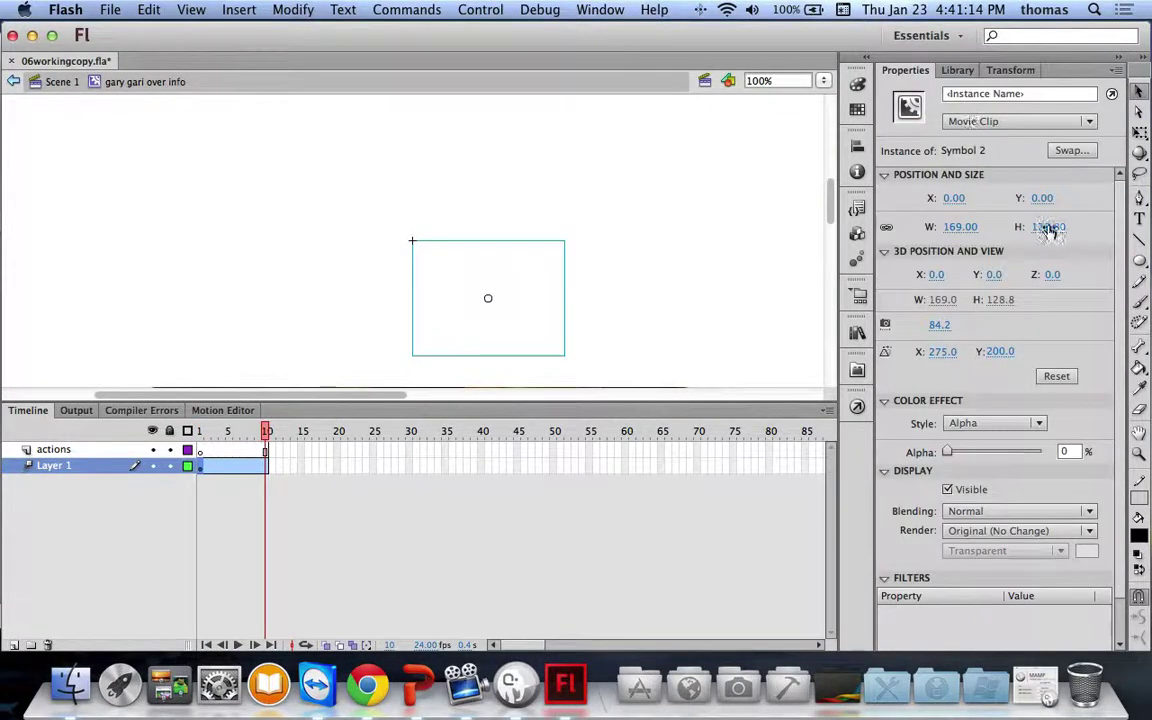
drag(946, 452, 1041, 452)
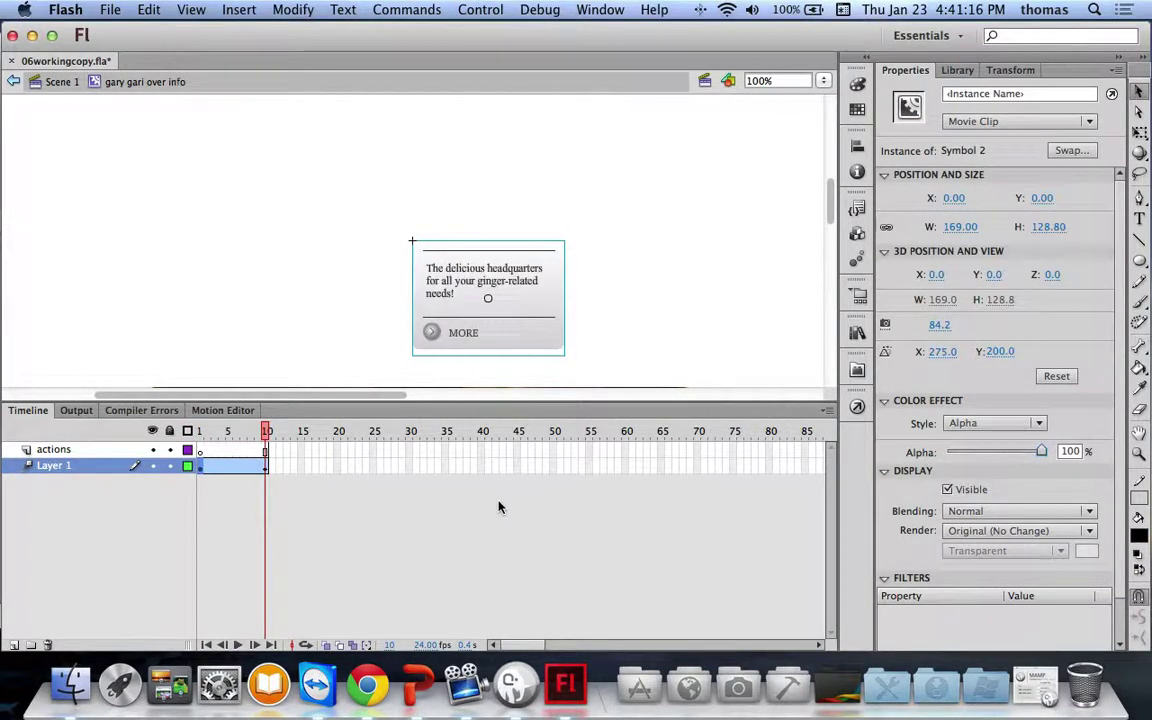
Insert a keyframe at frame 10 of the gary gari over info symbol's actions layer
click(266, 452)
right_click(267, 452)
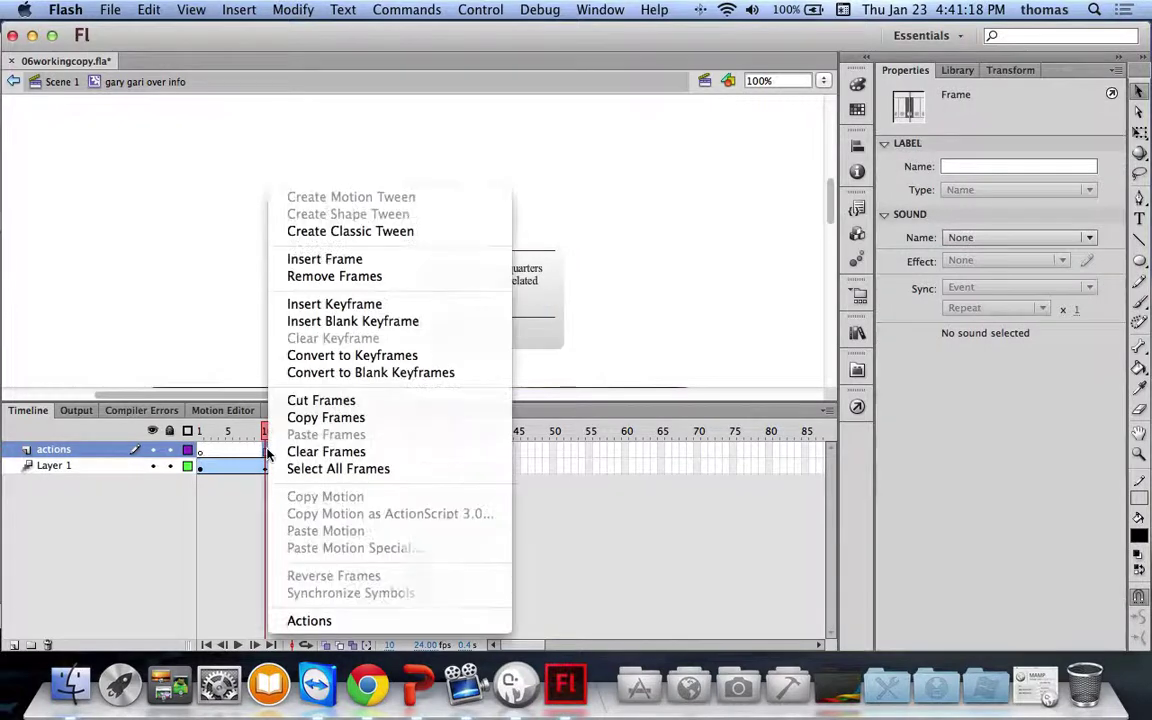
click(347, 305)
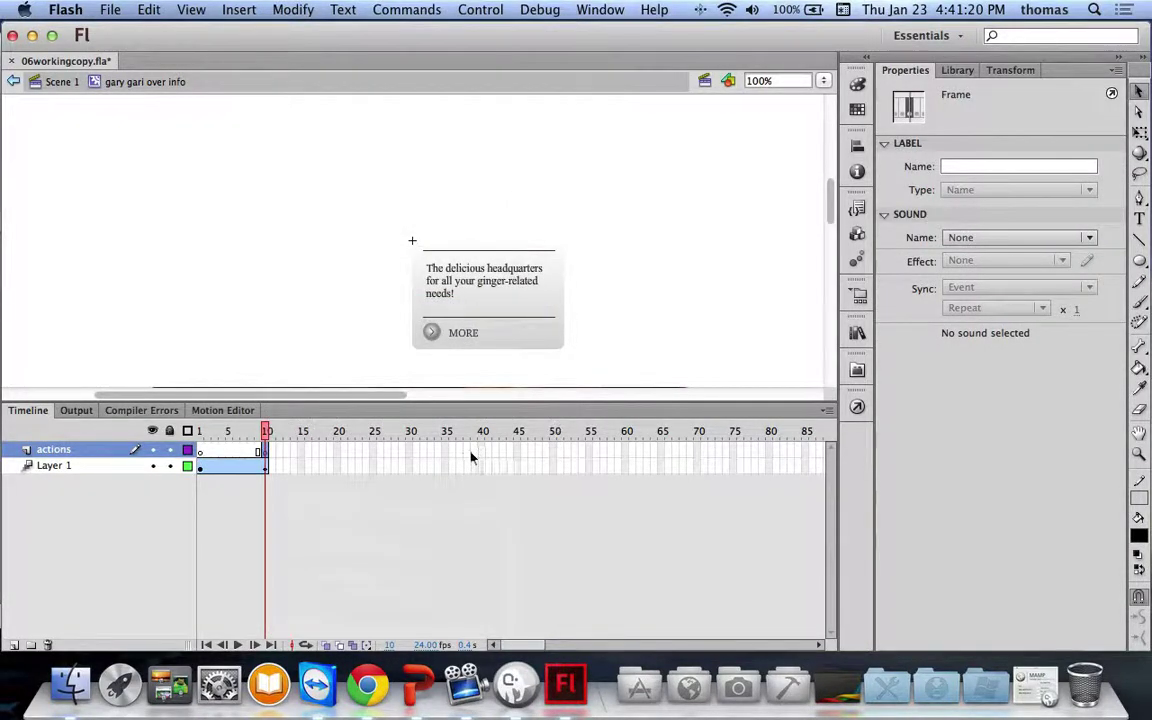
Add the script stop(); to the actions keyframe at frame 10 and save the document
click(856, 408)
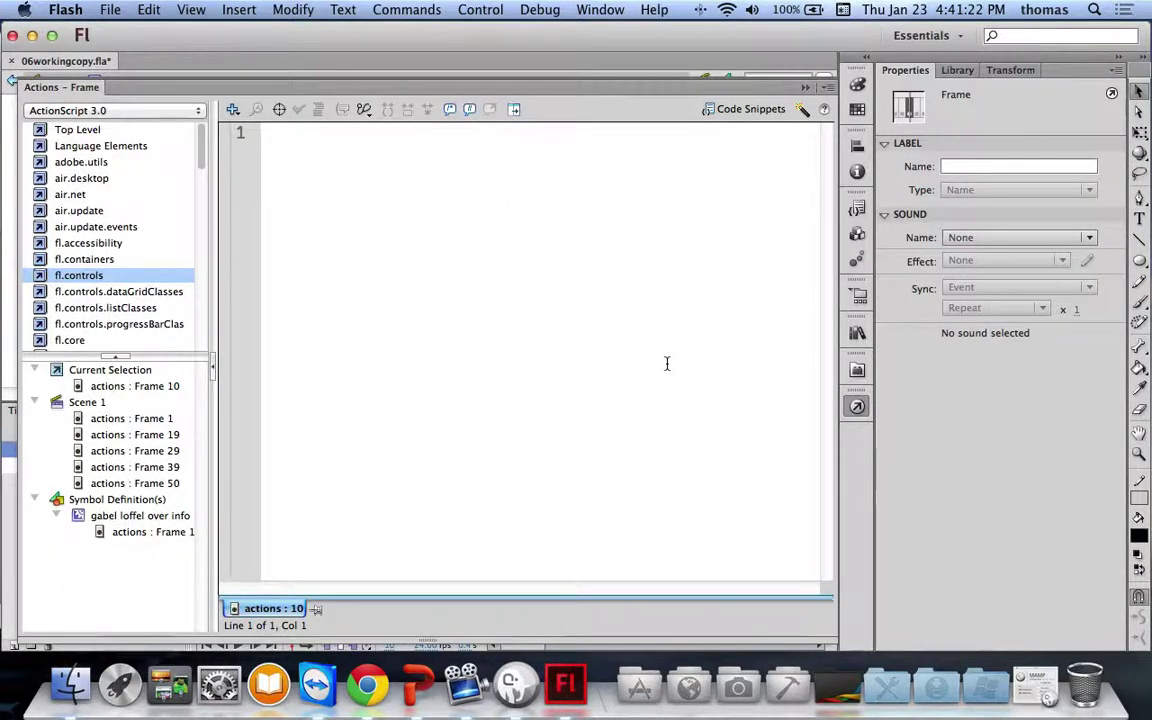
text(stop();)
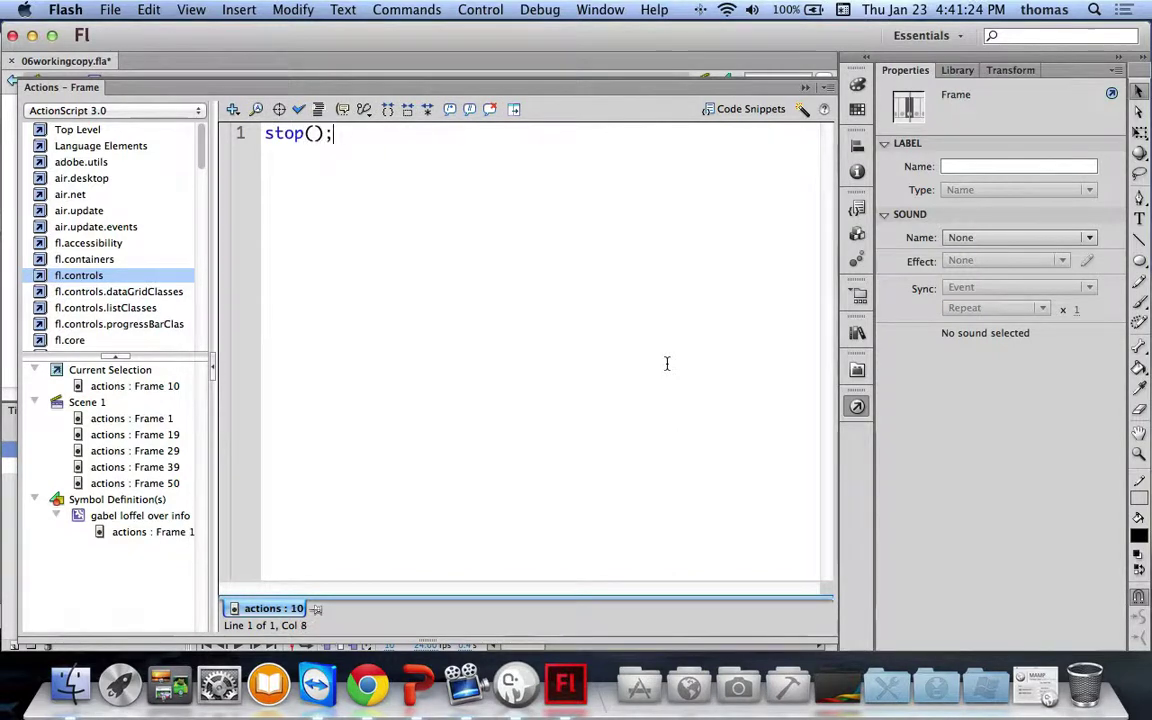
key(super+s)
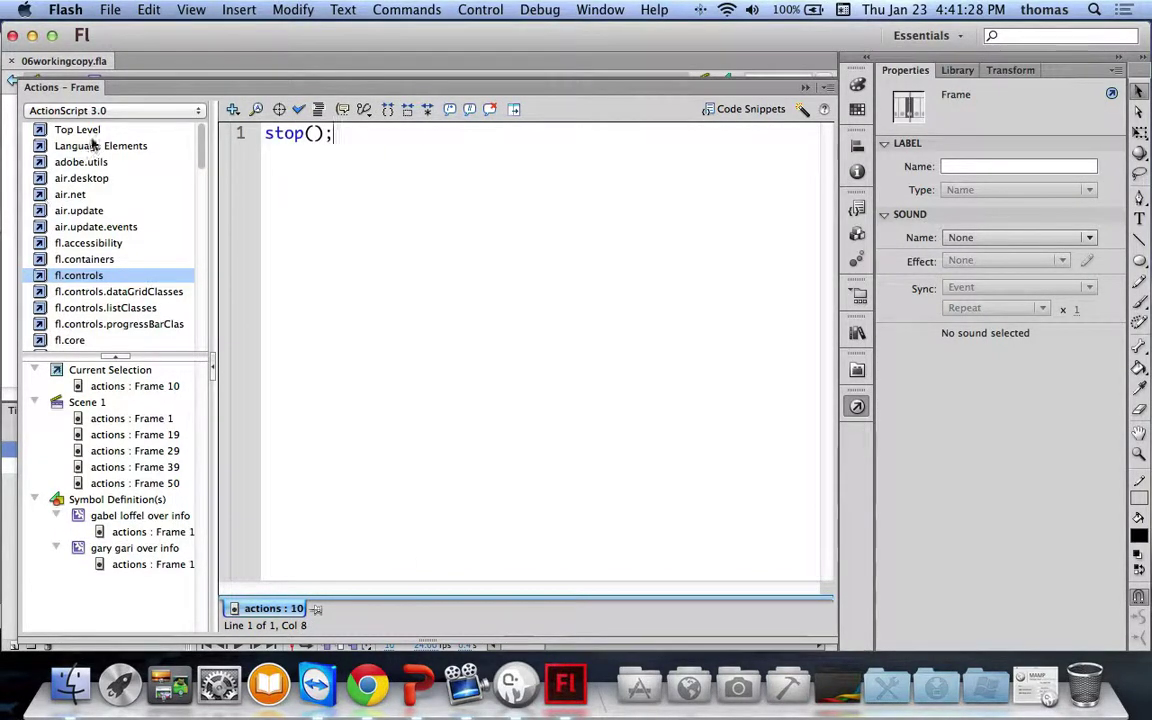
click(805, 87)
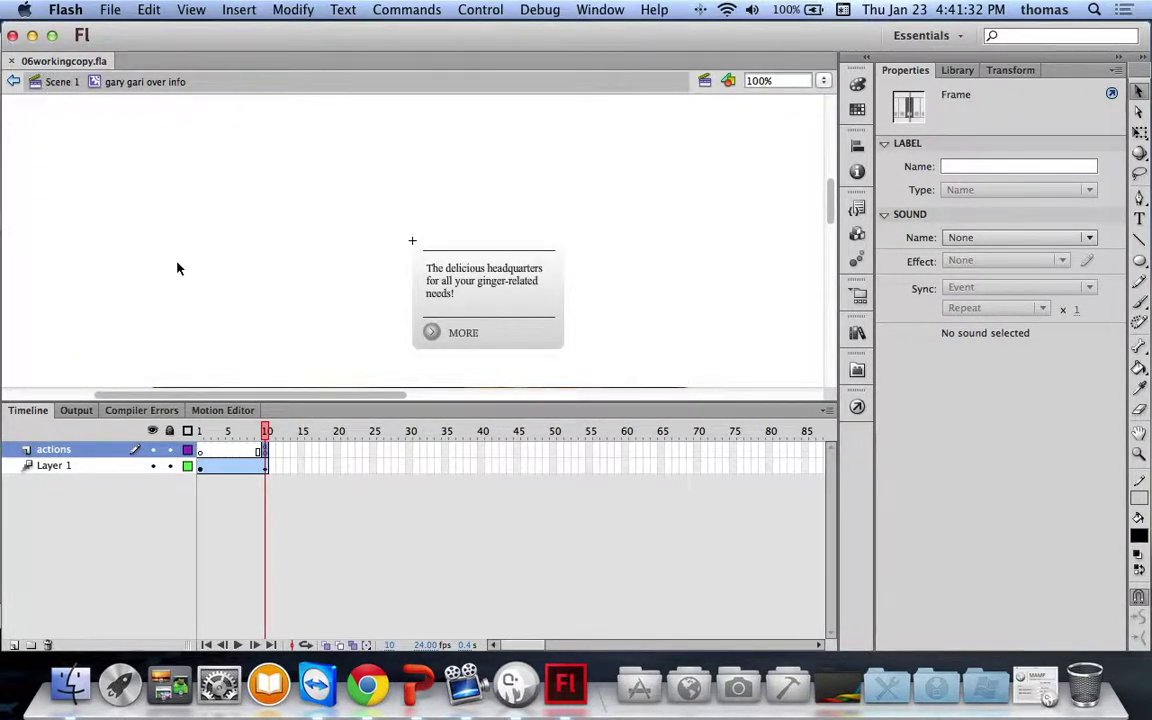
In the il piatto over info symbol, create a motion tween from all its contents and shorten the span to 10 frames
click(50, 81)
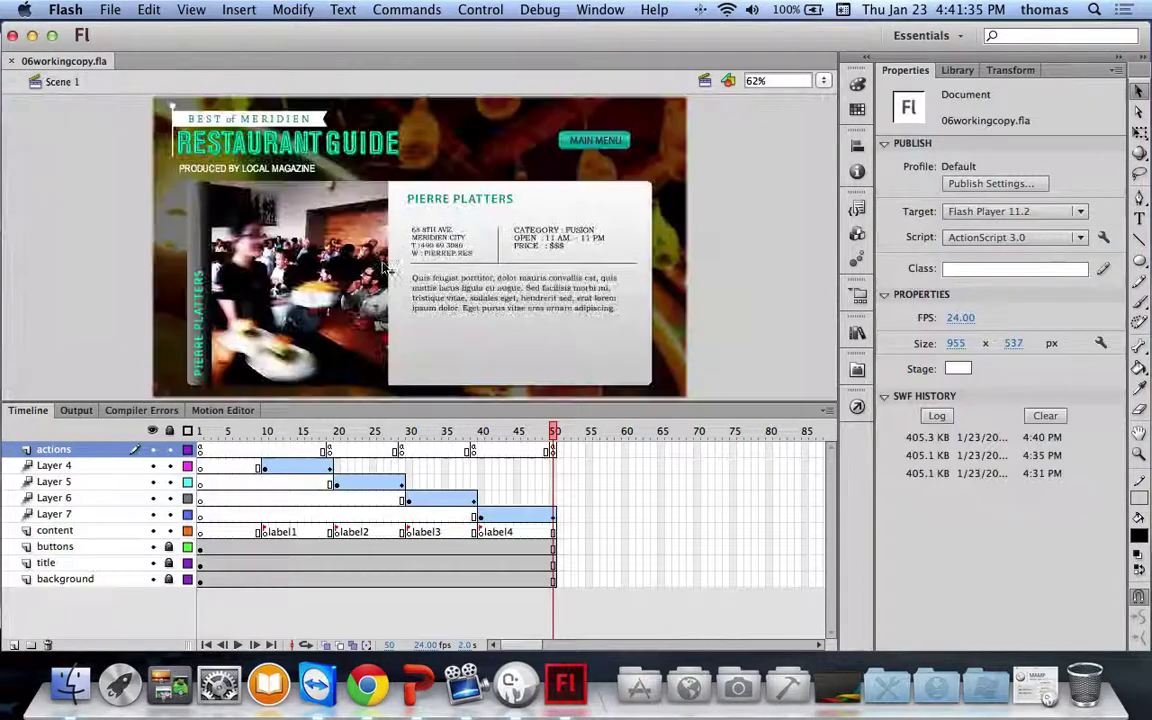
click(958, 70)
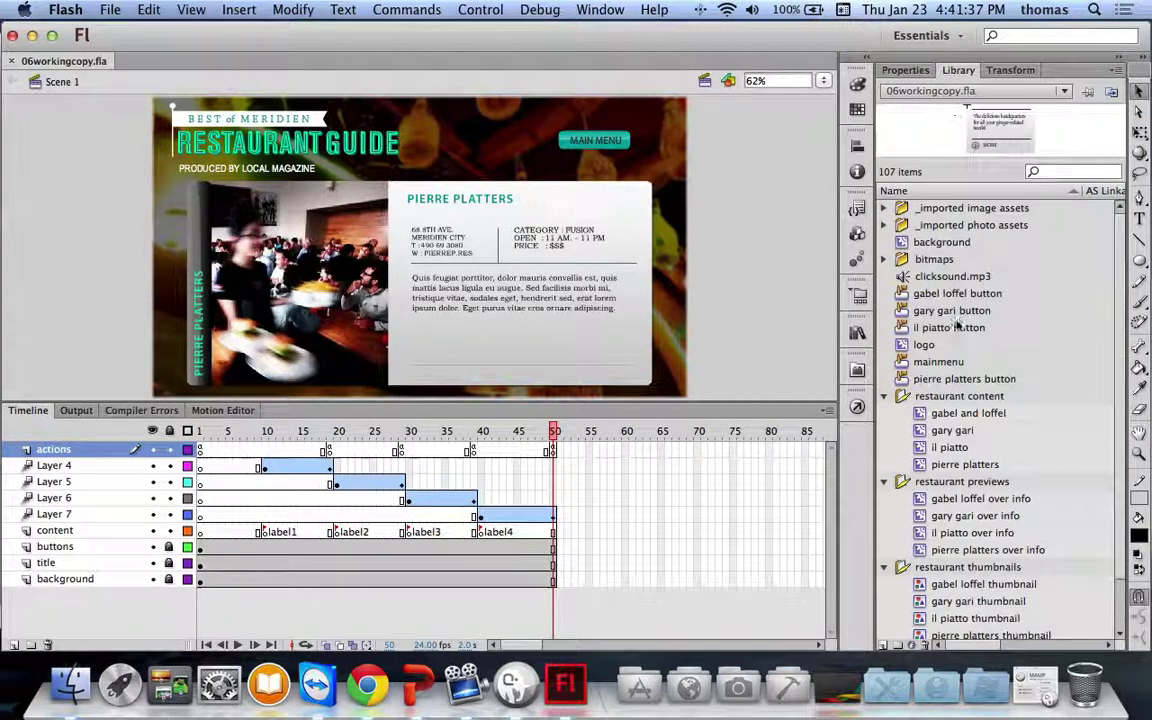
double_click(922, 537)
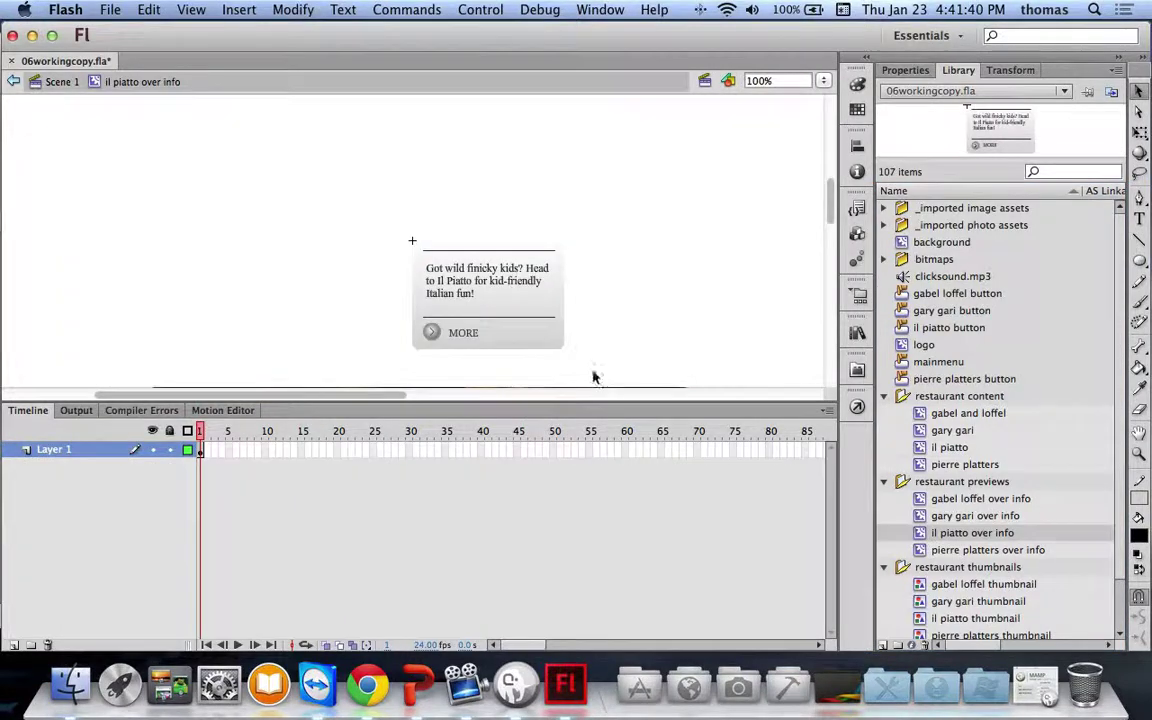
key(super+a)
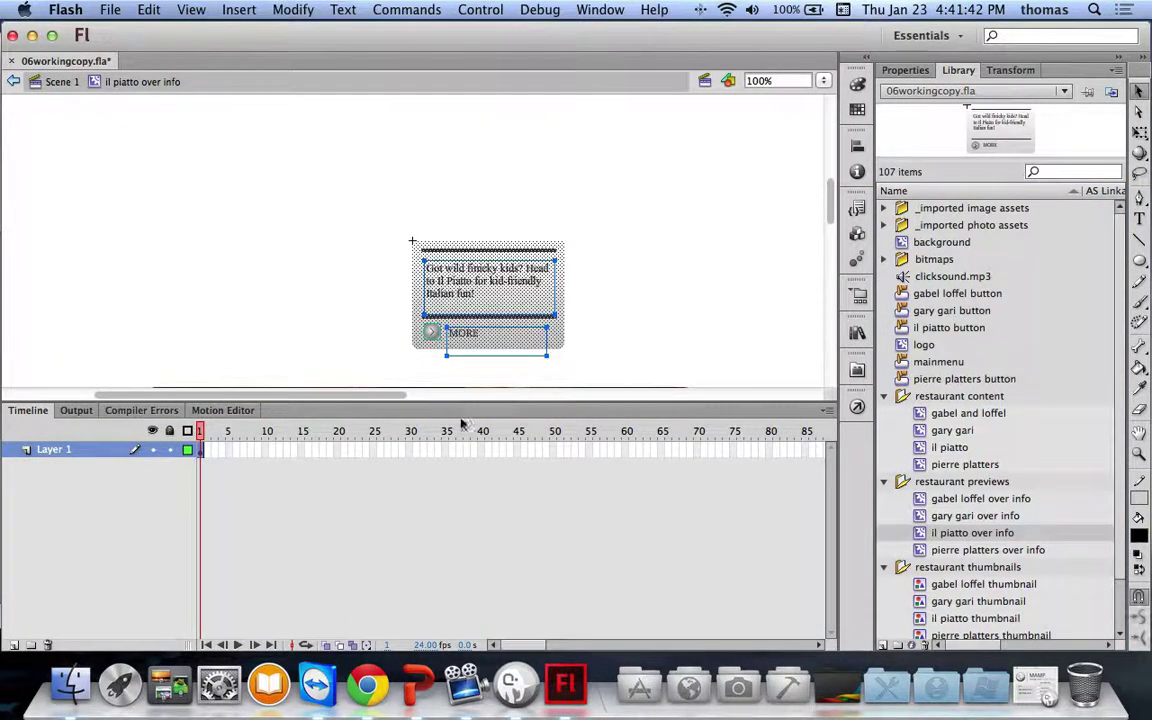
right_click(485, 228)
click(527, 236)
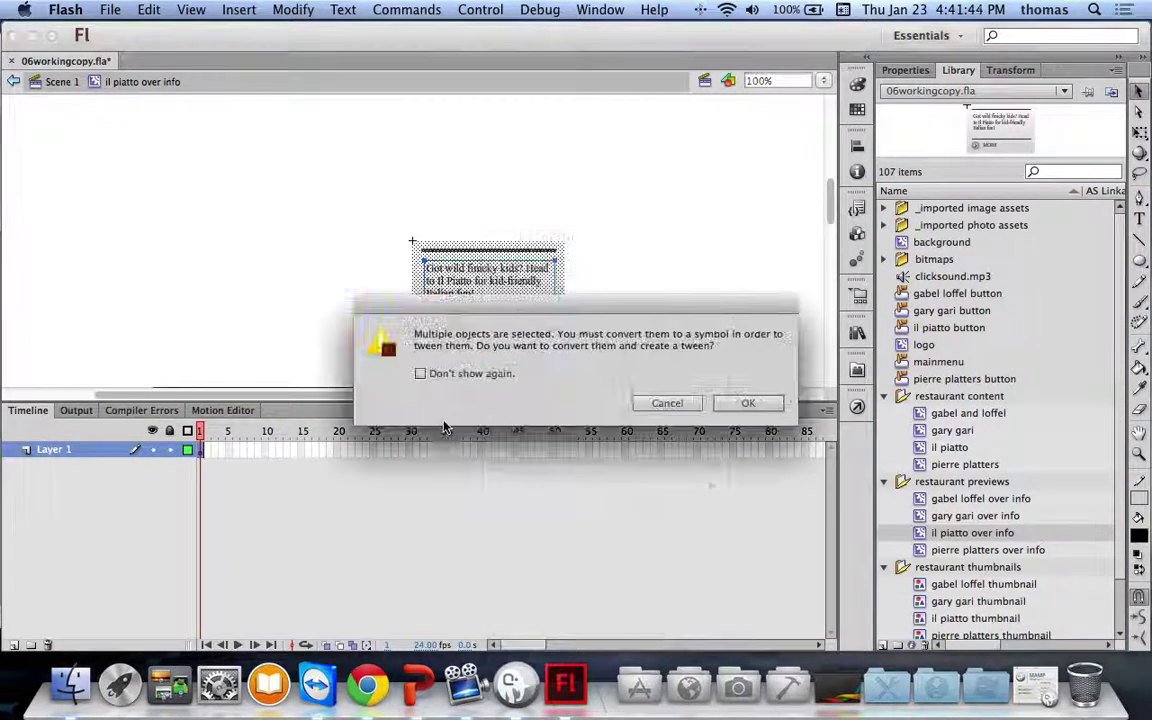
click(748, 402)
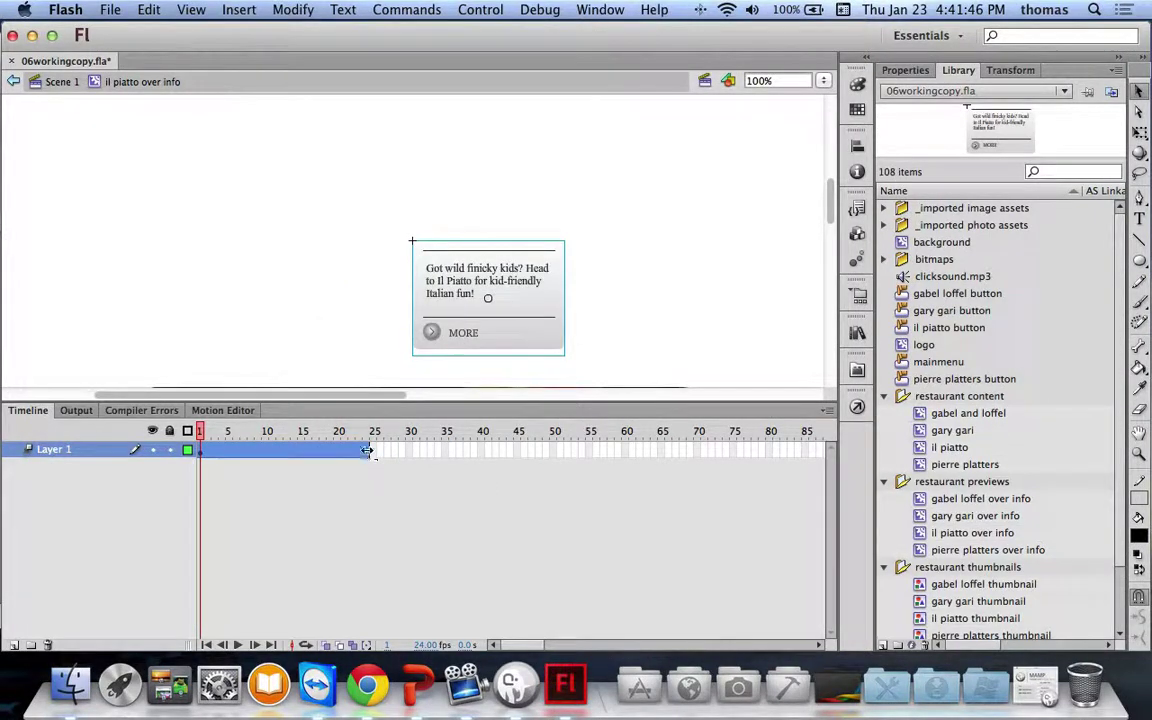
drag(367, 451, 267, 449)
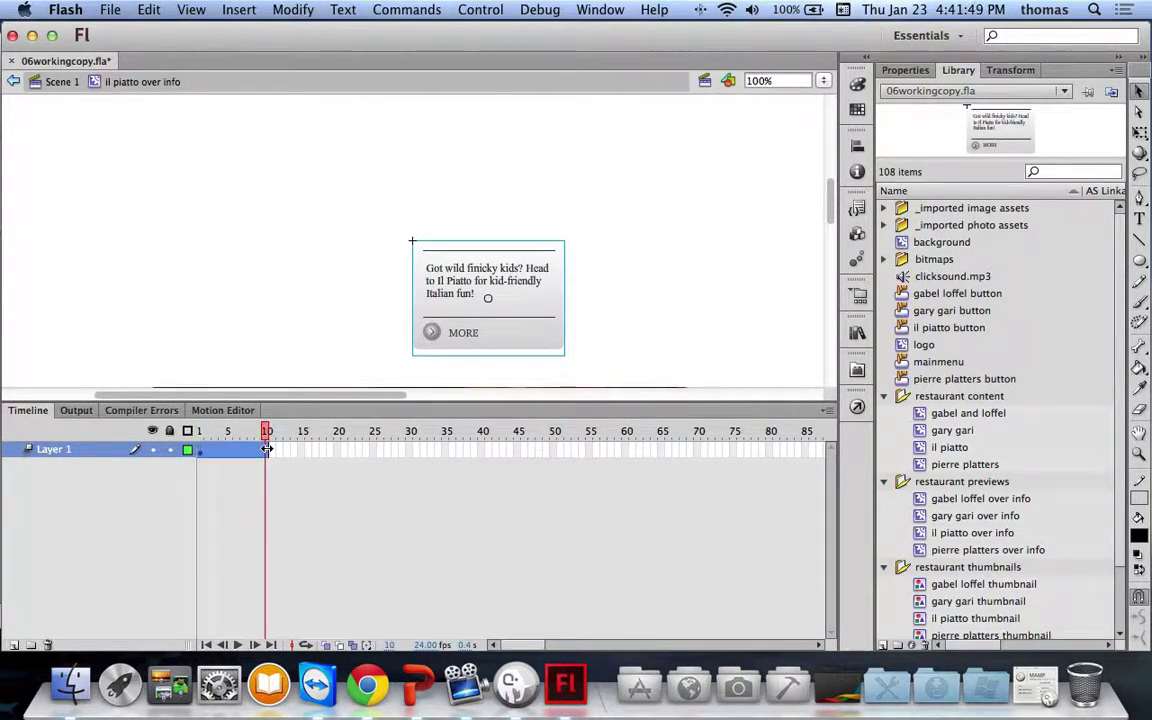
Set the il piatto preview instance's alpha to 0% at frame 1 of the tween
click(200, 449)
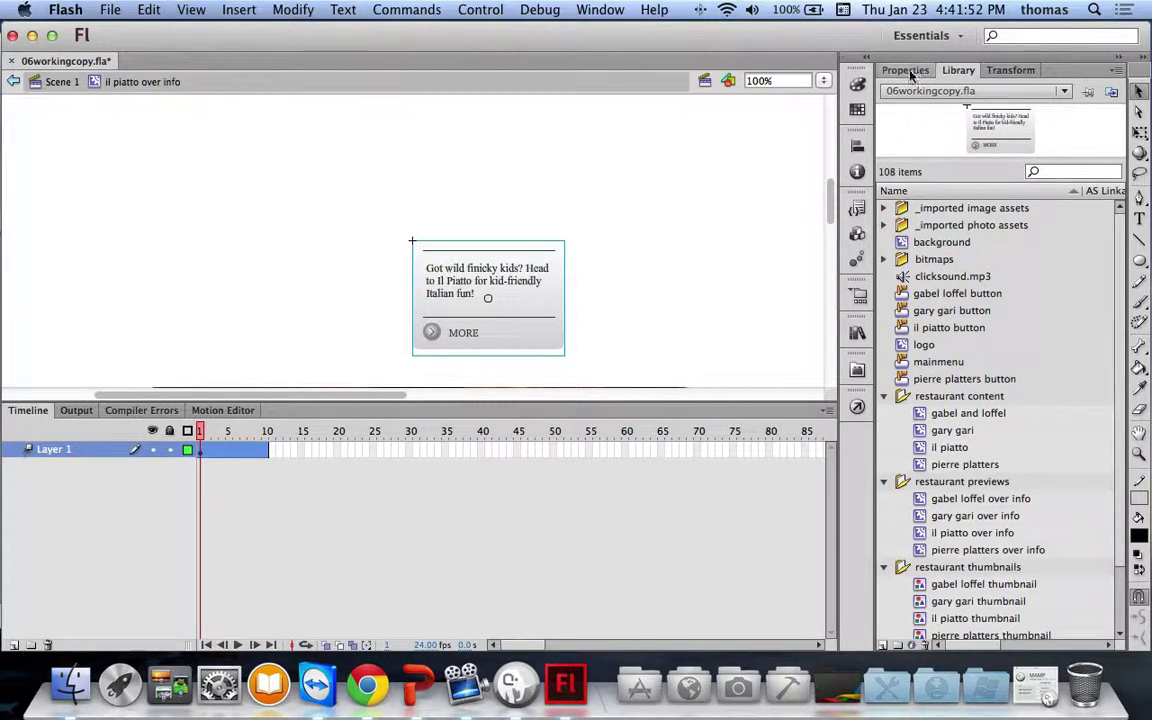
click(905, 70)
click(990, 423)
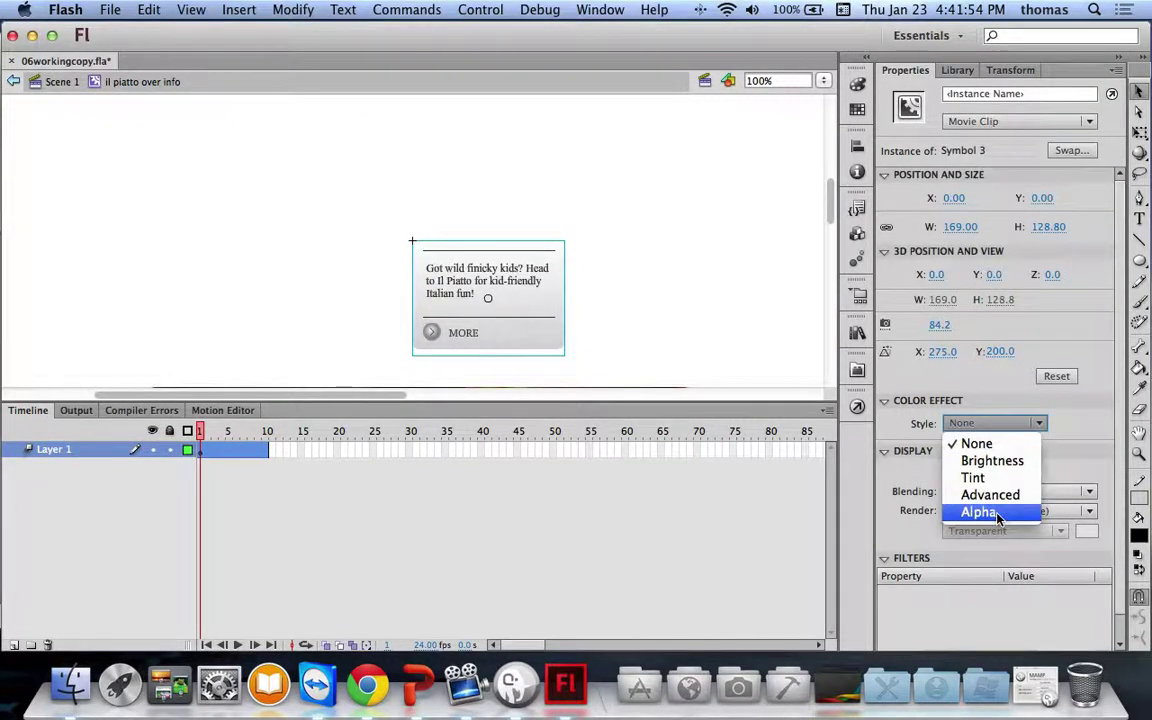
click(978, 512)
drag(1040, 451, 857, 458)
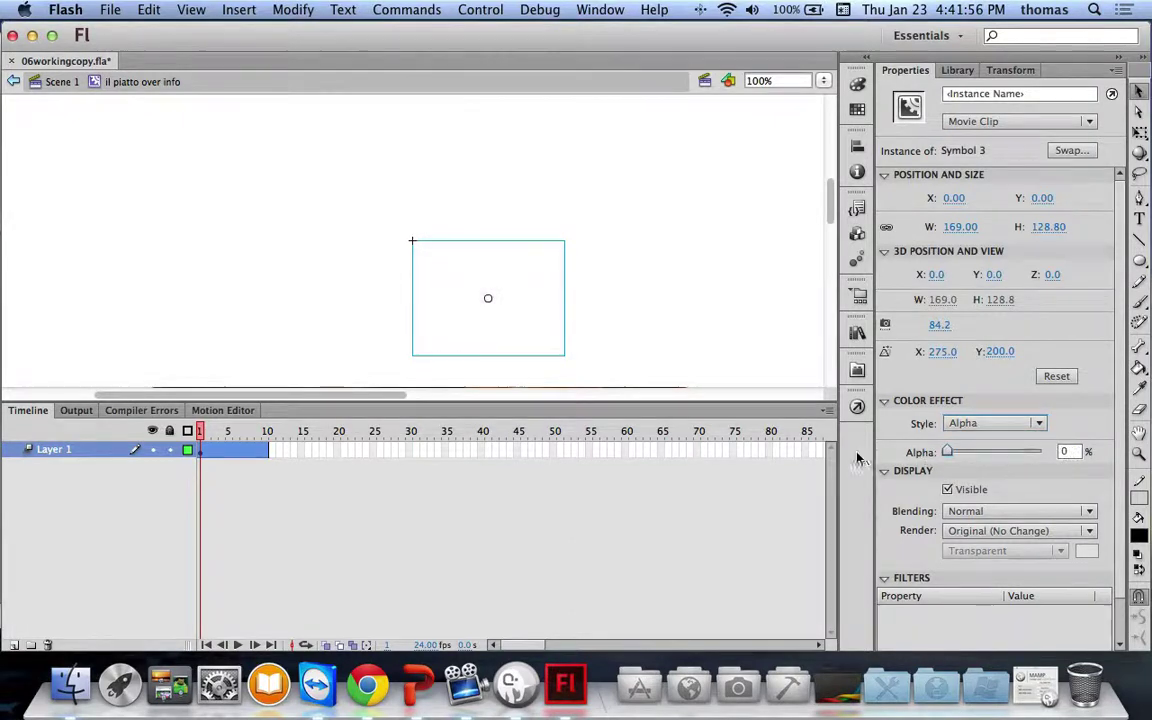
Set the il piatto preview instance's alpha to 100% at frame 10, the end of the tween span
drag(200, 430, 267, 430)
click(508, 316)
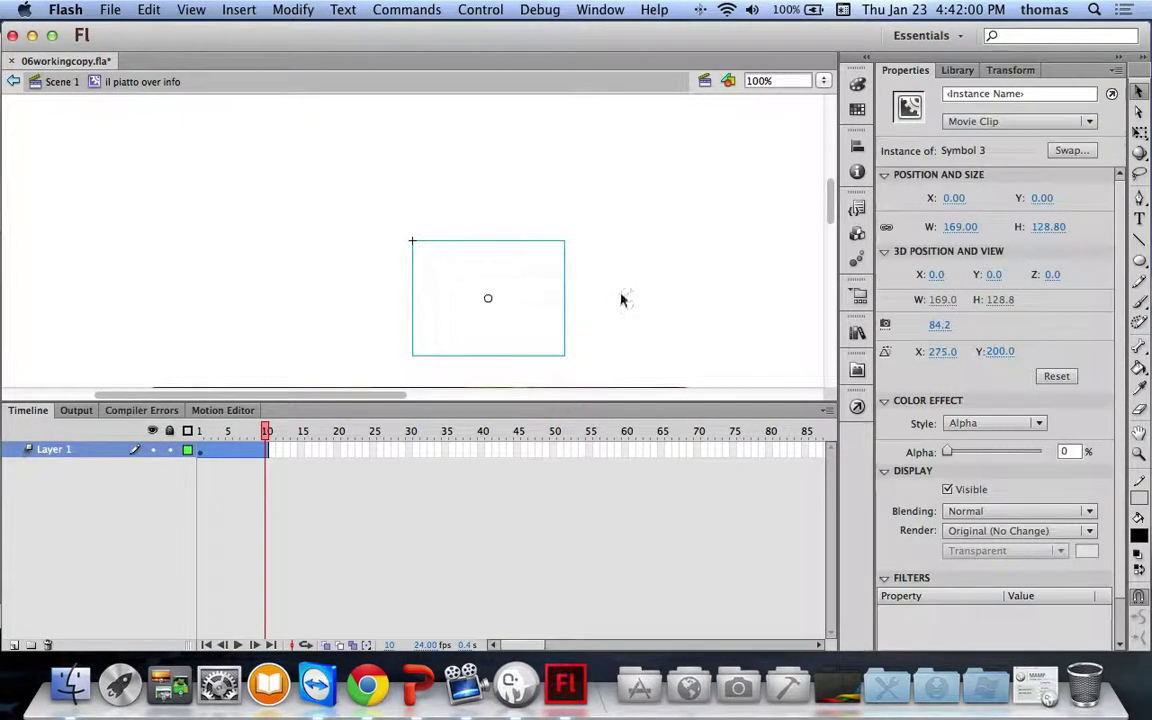
drag(1016, 449, 1052, 458)
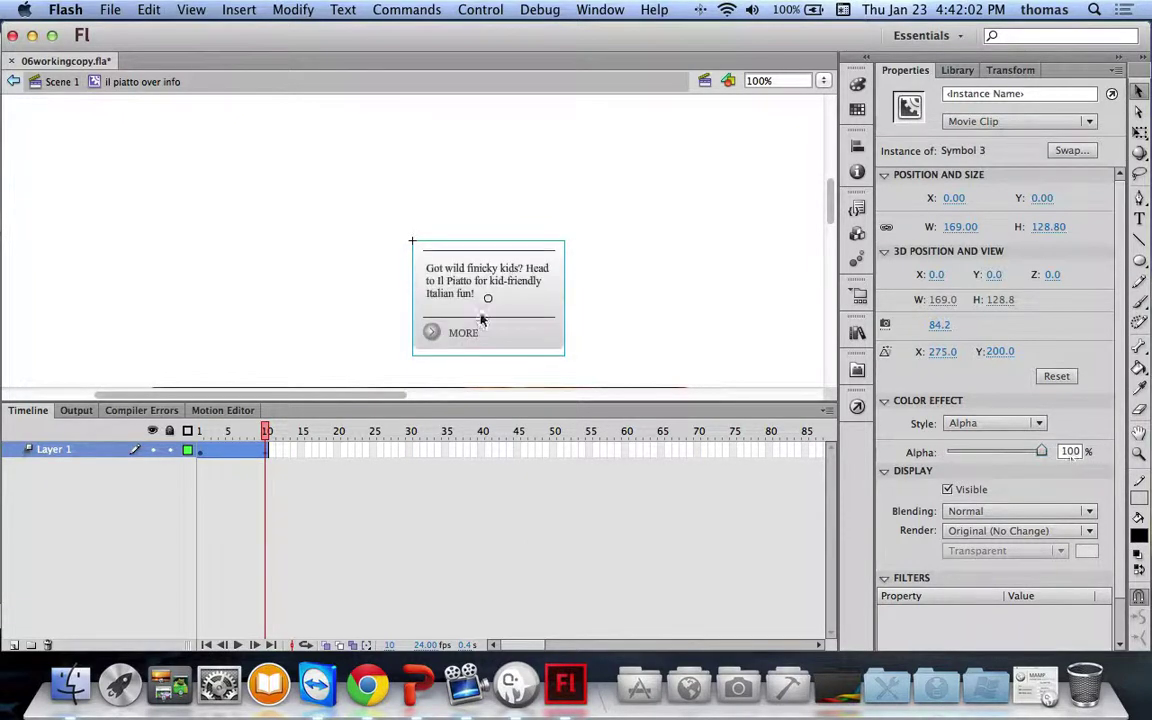
click(213, 265)
Add a new layer above Layer 1 in the il piatto over info symbol and name it actions
click(30, 449)
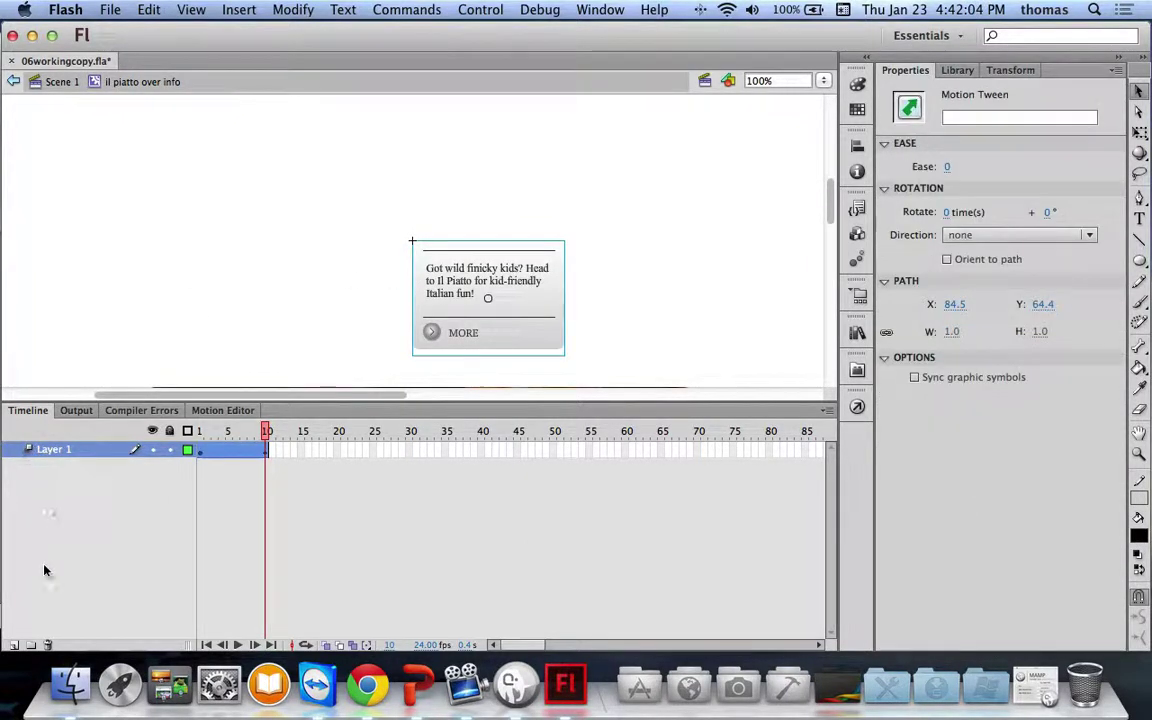
click(14, 644)
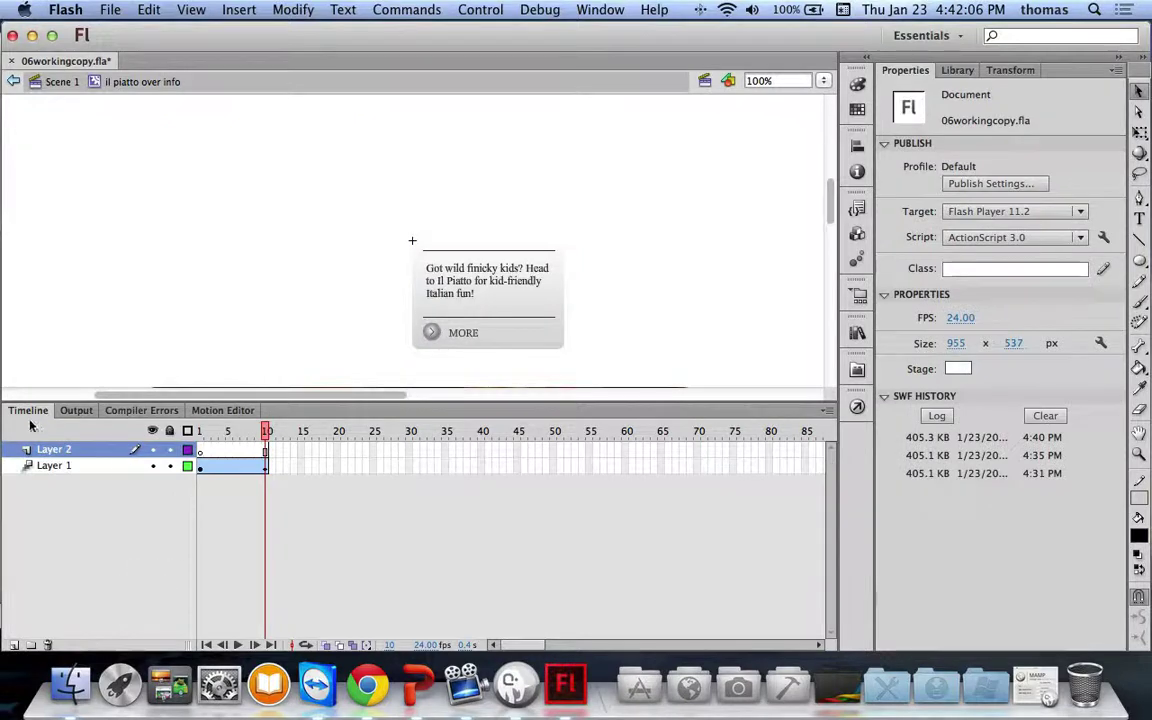
click(60, 451)
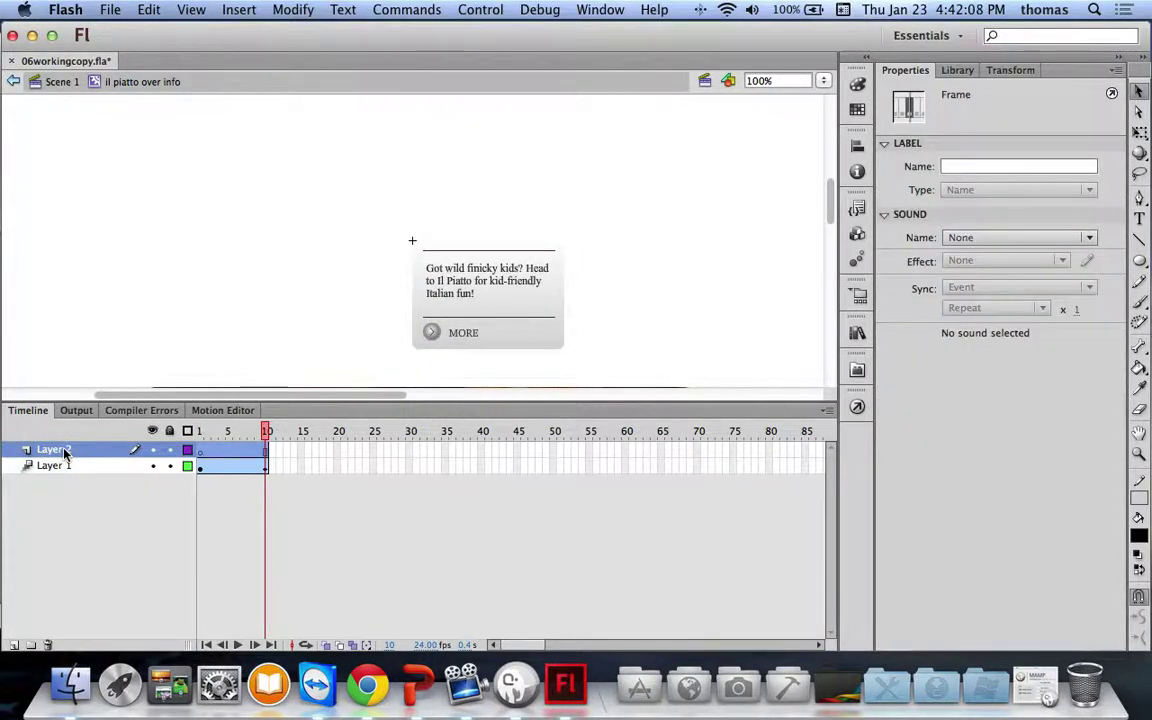
double_click(64, 452)
text(actions)
key(Return)
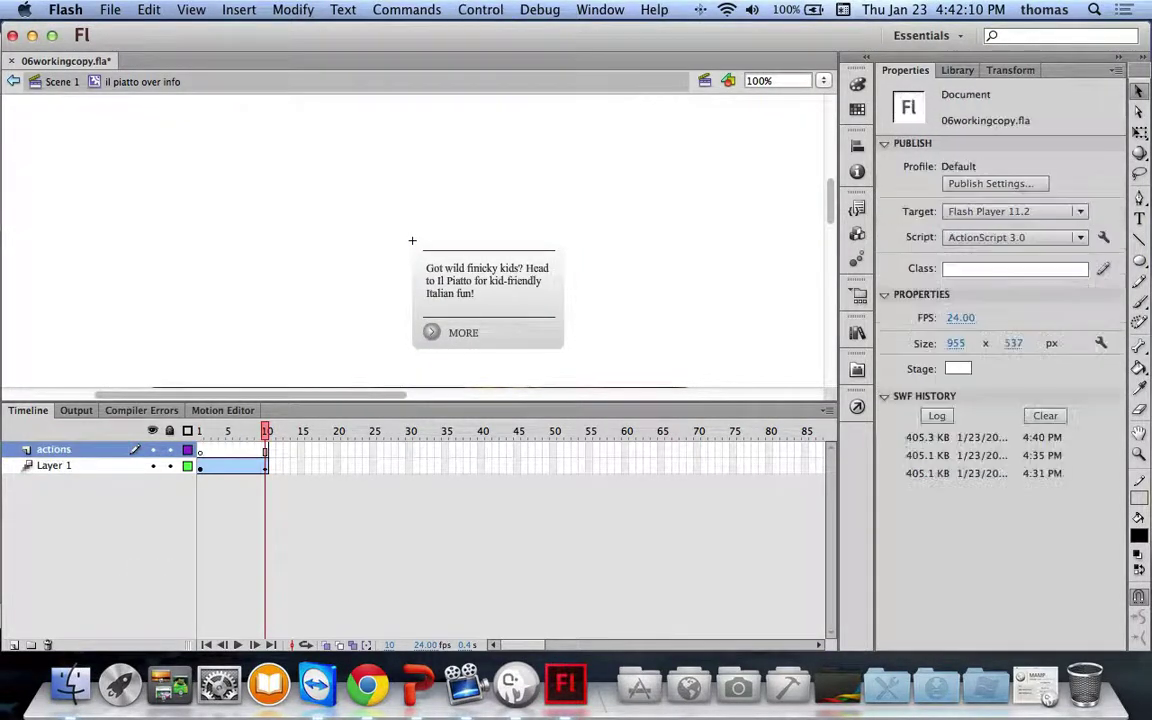
Insert a keyframe at frame 10 of the il piatto over info symbol's actions layer
click(266, 453)
right_click(266, 453)
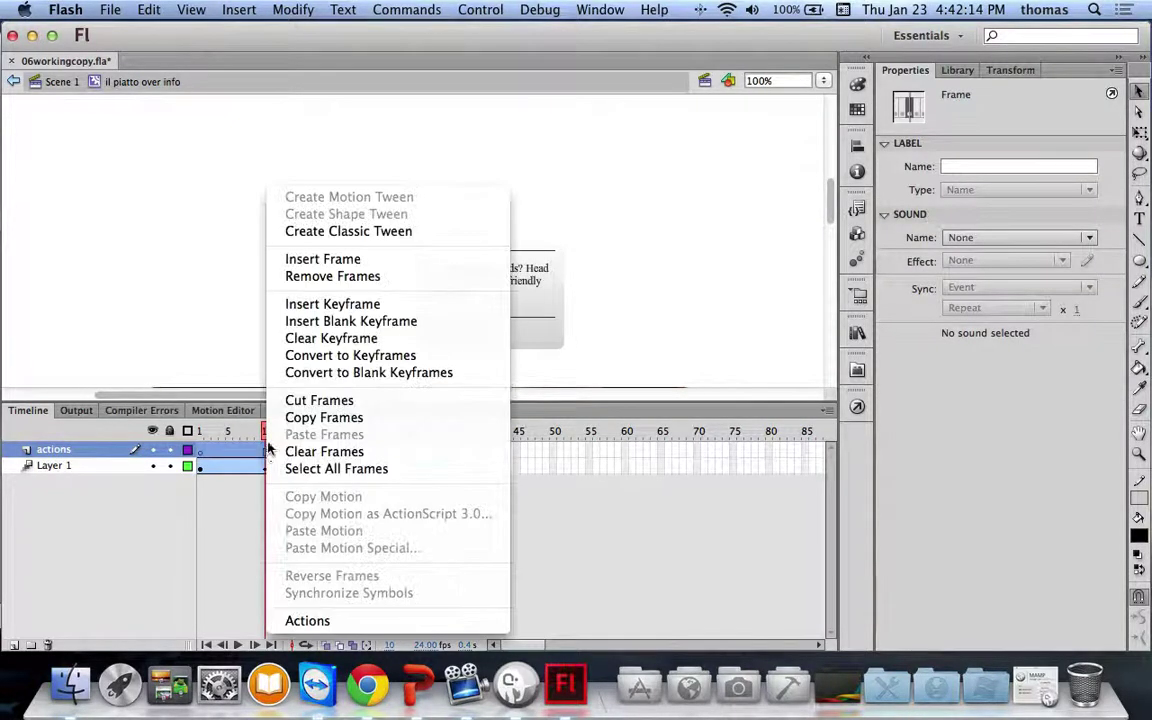
click(340, 373)
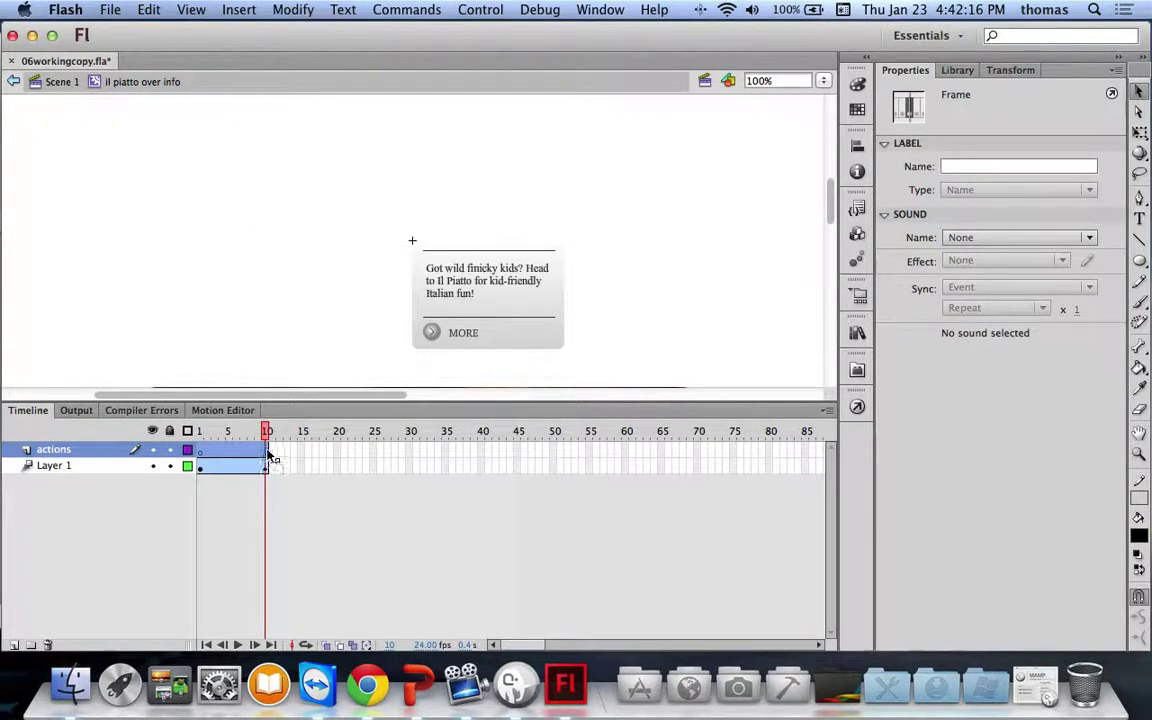
click(265, 452)
right_click(266, 452)
click(362, 312)
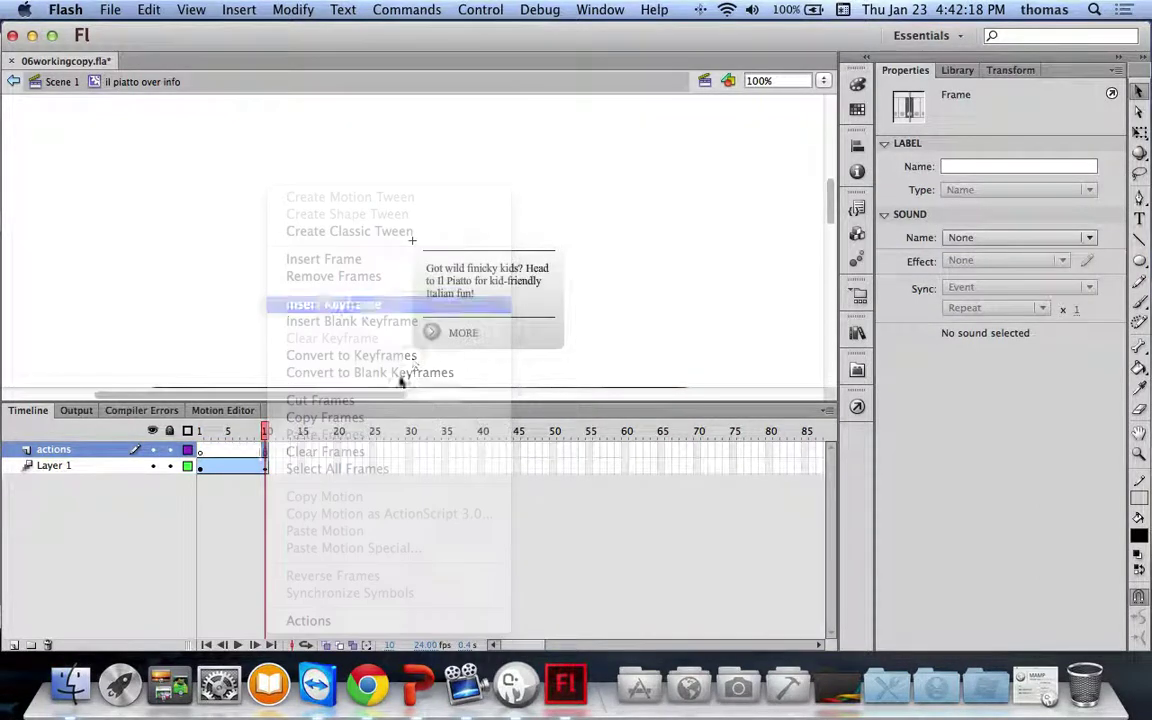
Add the script stop(); to the il piatto actions keyframe at frame 10 and save the document
click(857, 406)
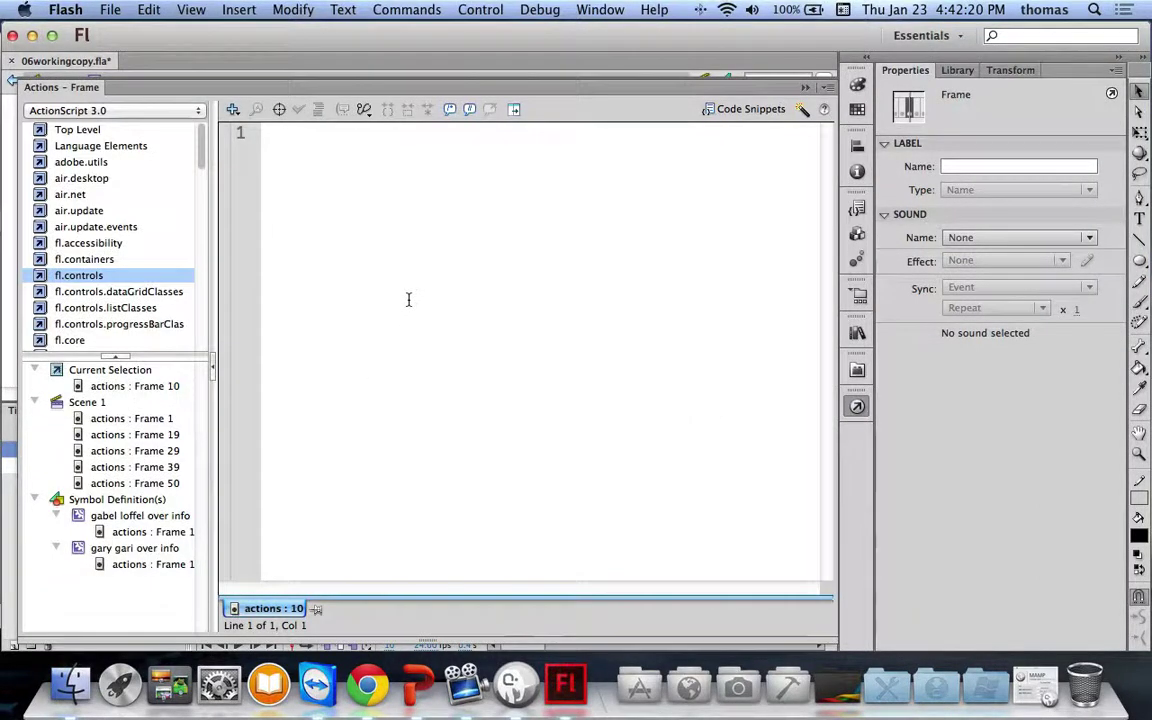
text(as)
text(top();)
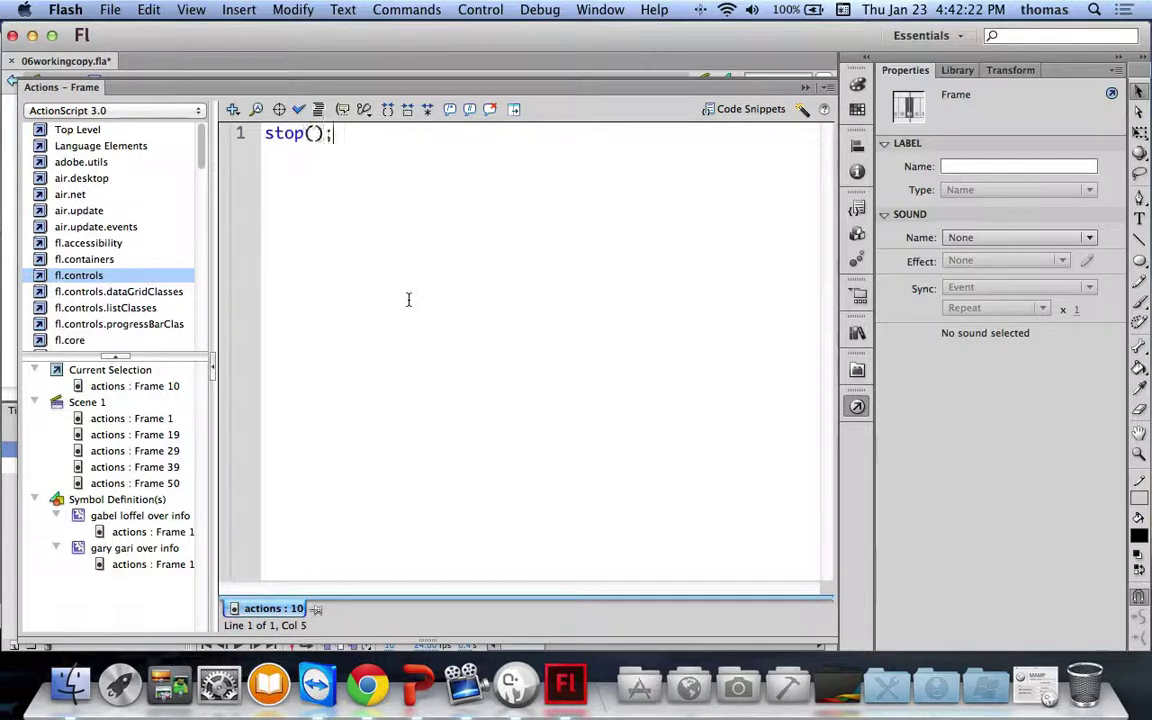
key(super+s)
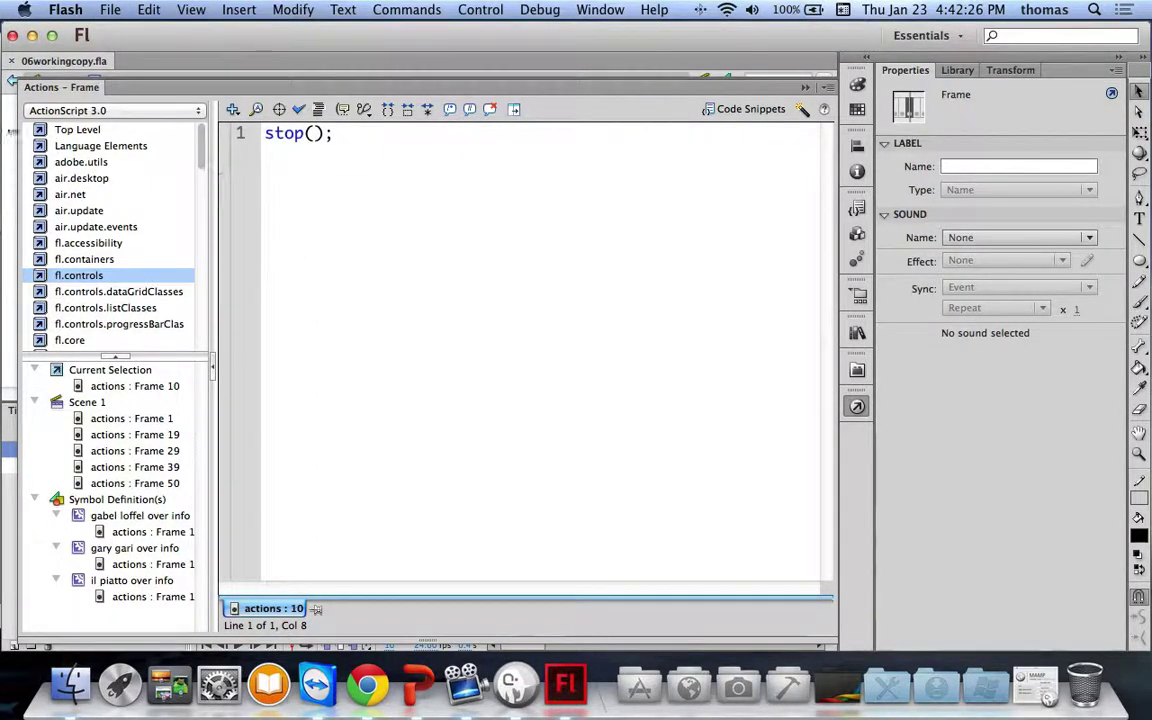
click(806, 88)
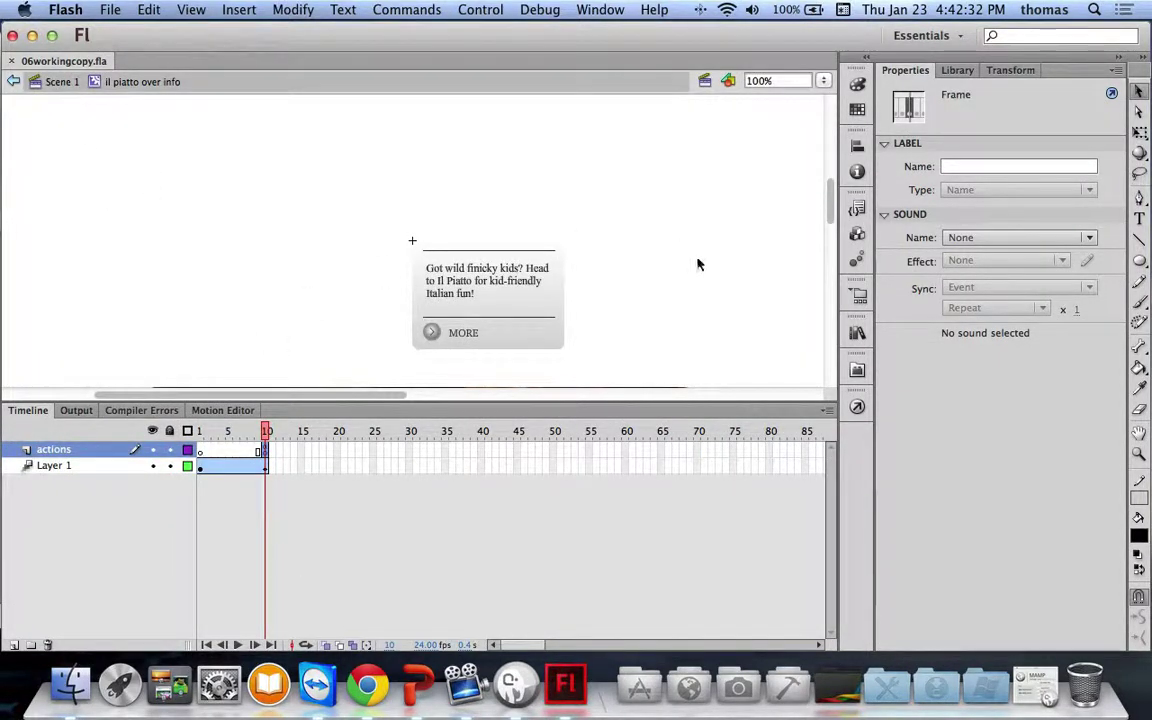
Return to Scene 1 and open the pierre platters over info symbol from the library for editing
click(36, 82)
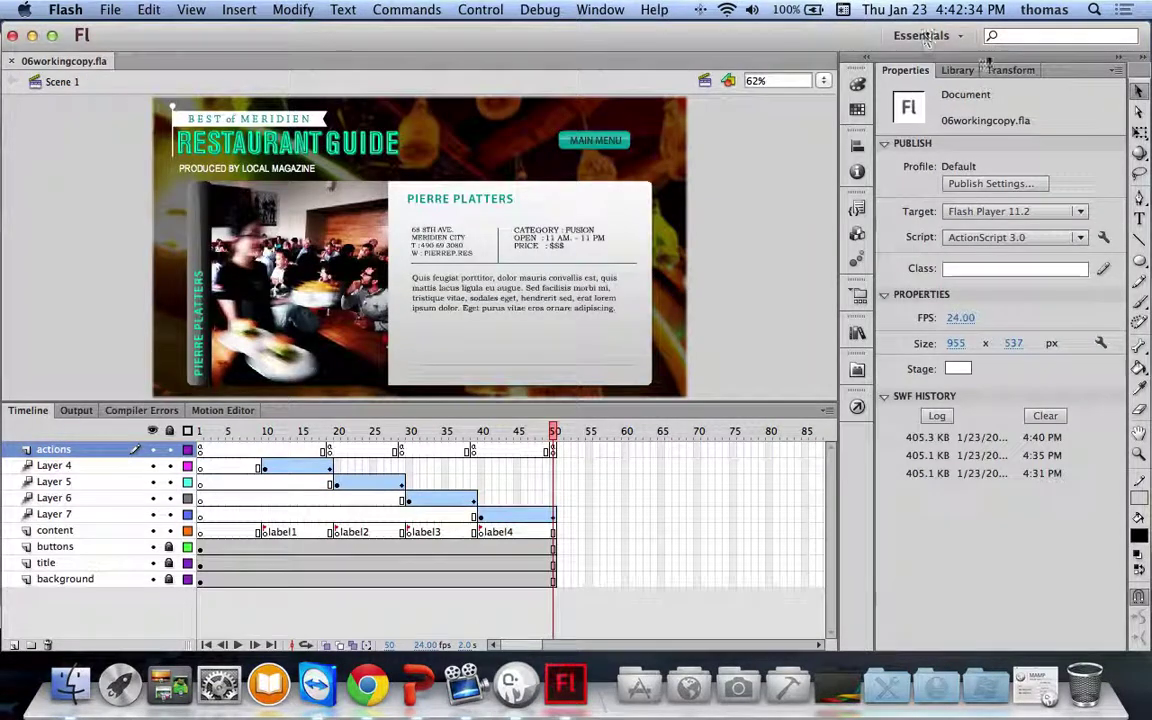
click(957, 70)
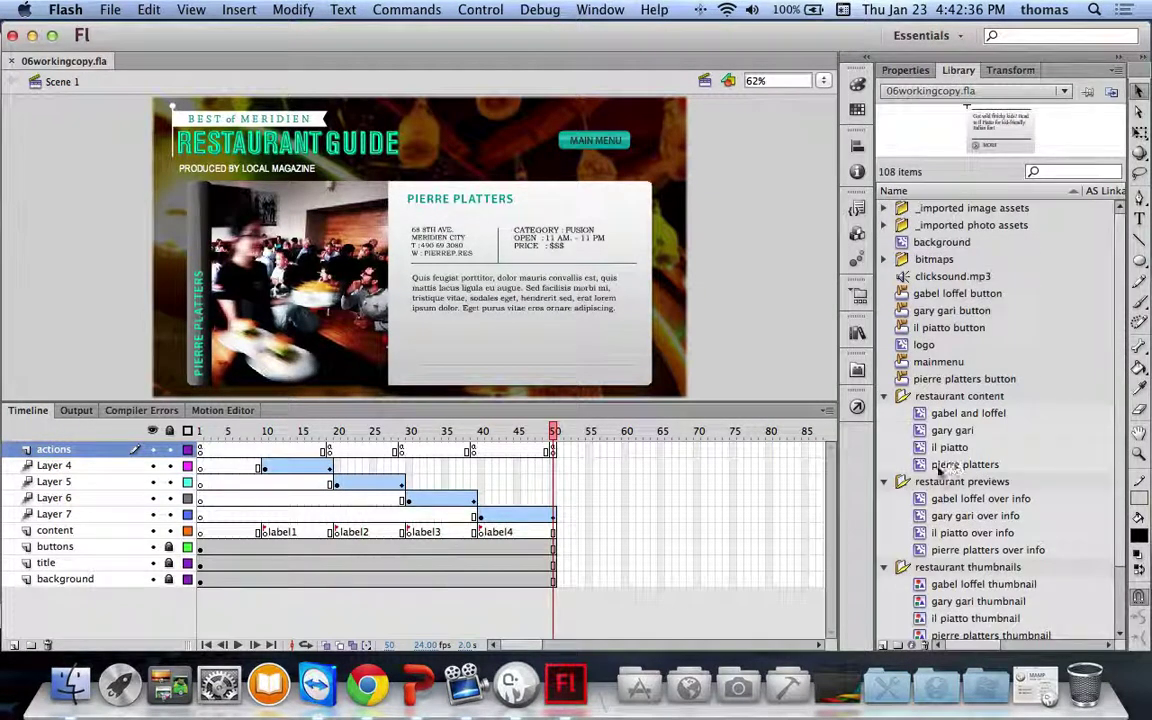
double_click(920, 550)
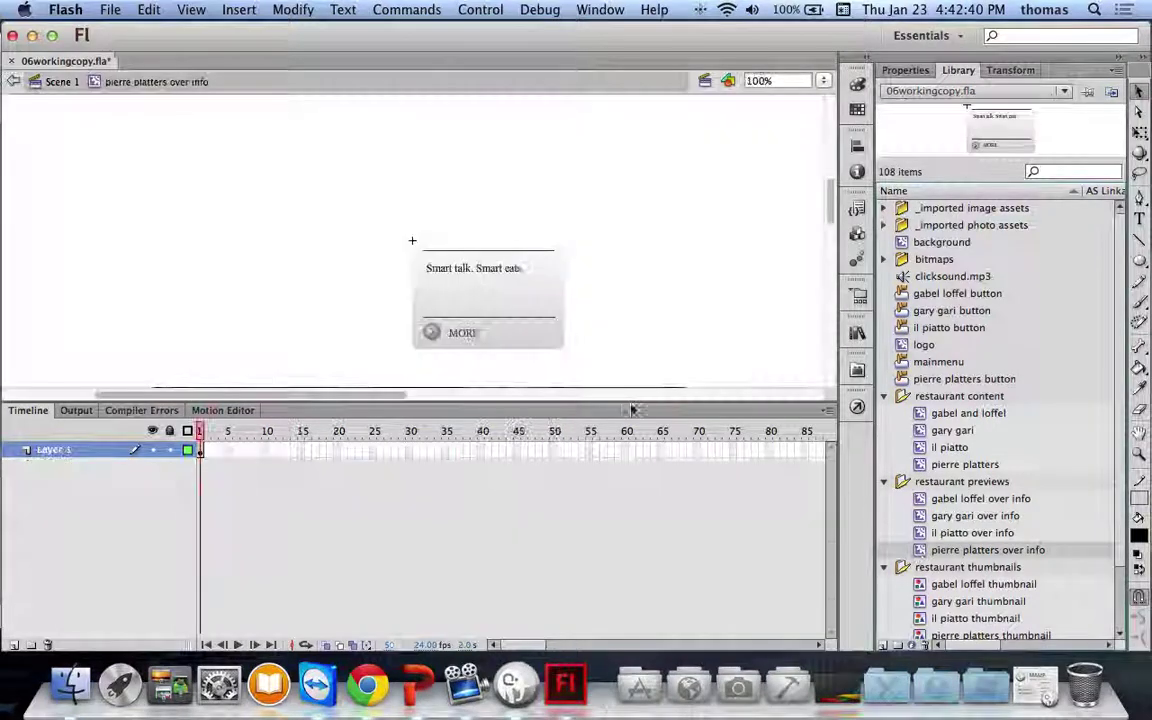
Create a motion tween from all contents of the pierre platters over info symbol and shorten the span to 10 frames
key(super+a)
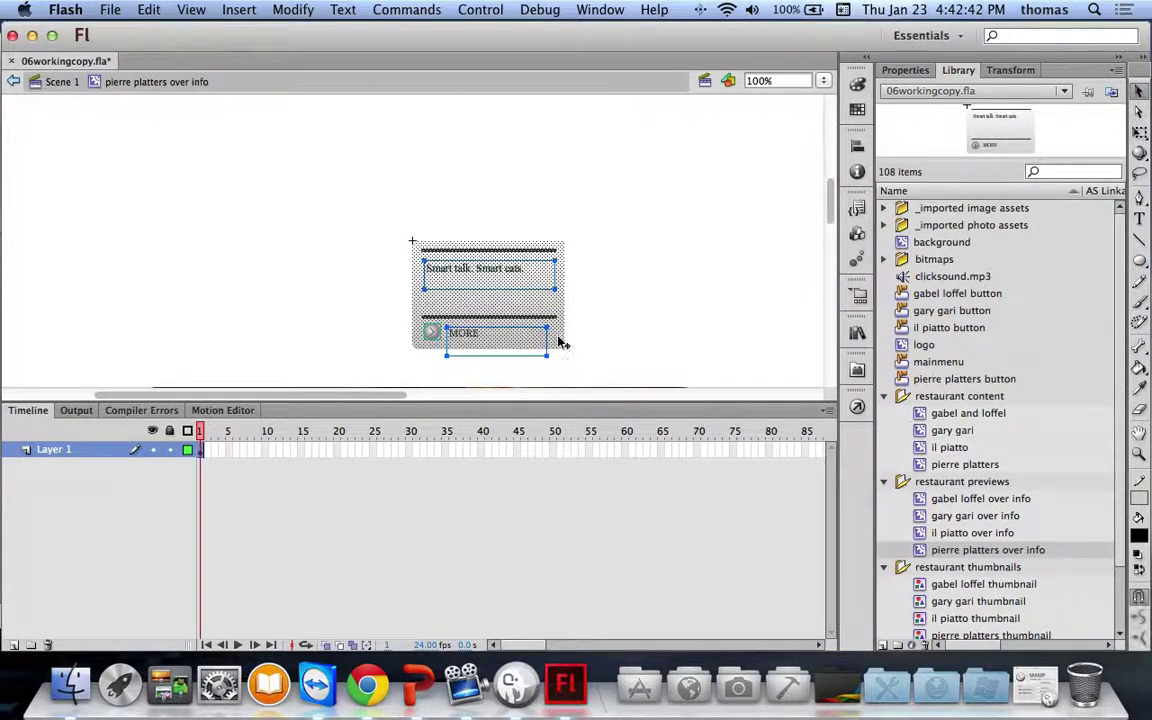
right_click(521, 296)
click(556, 238)
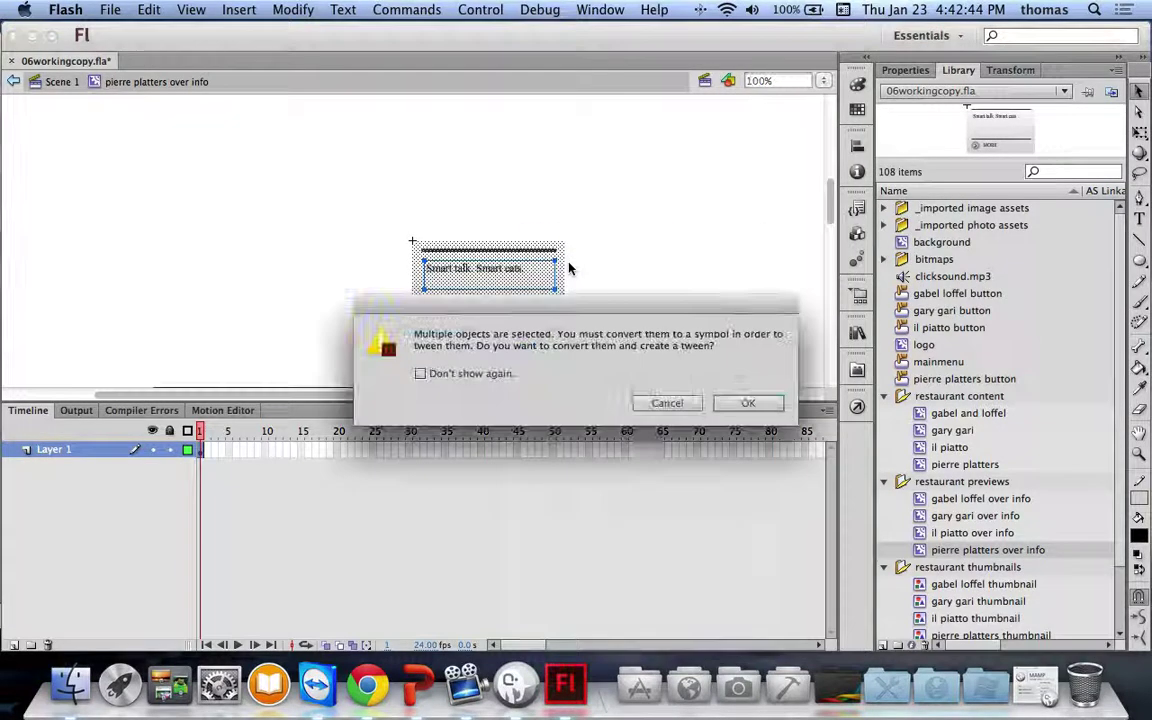
click(746, 403)
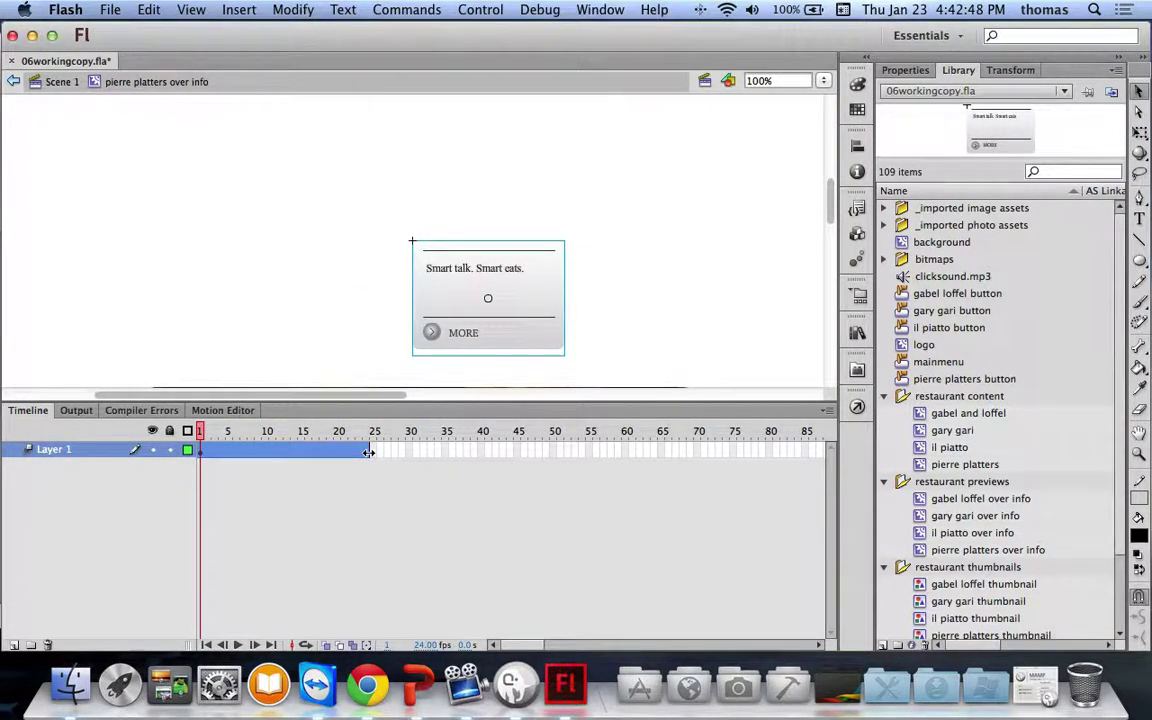
drag(369, 452, 267, 452)
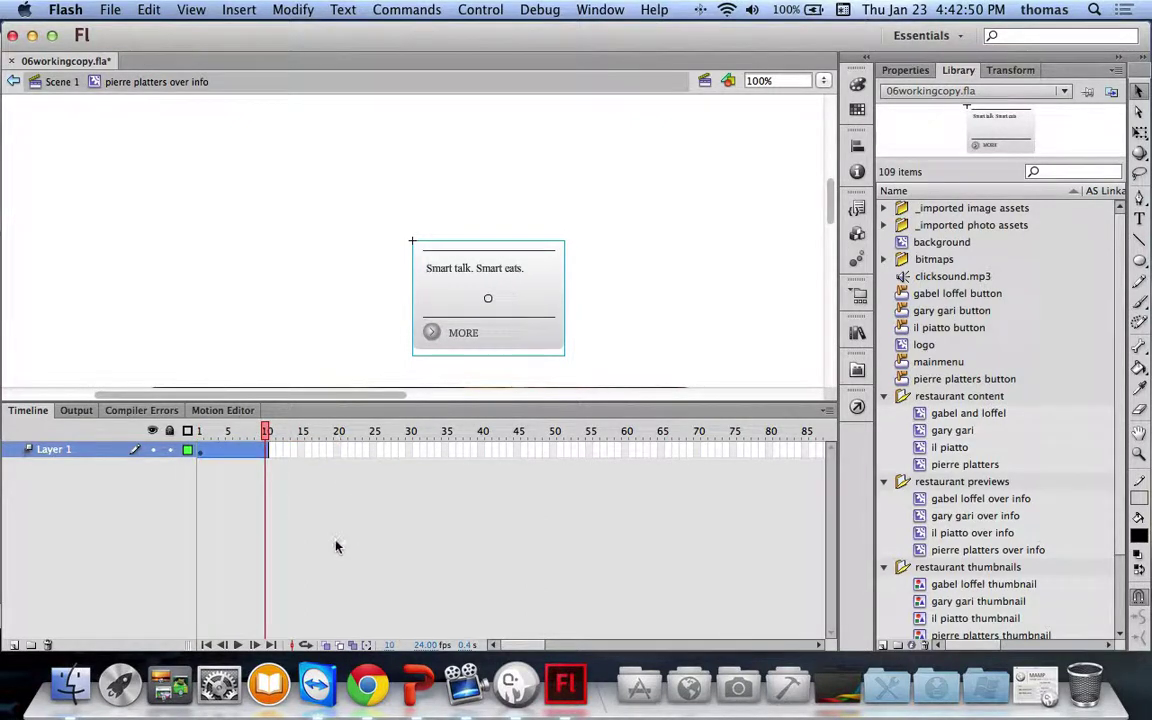
Set the pierre platters preview instance's alpha to 0% at frame 1 of the tween
click(200, 450)
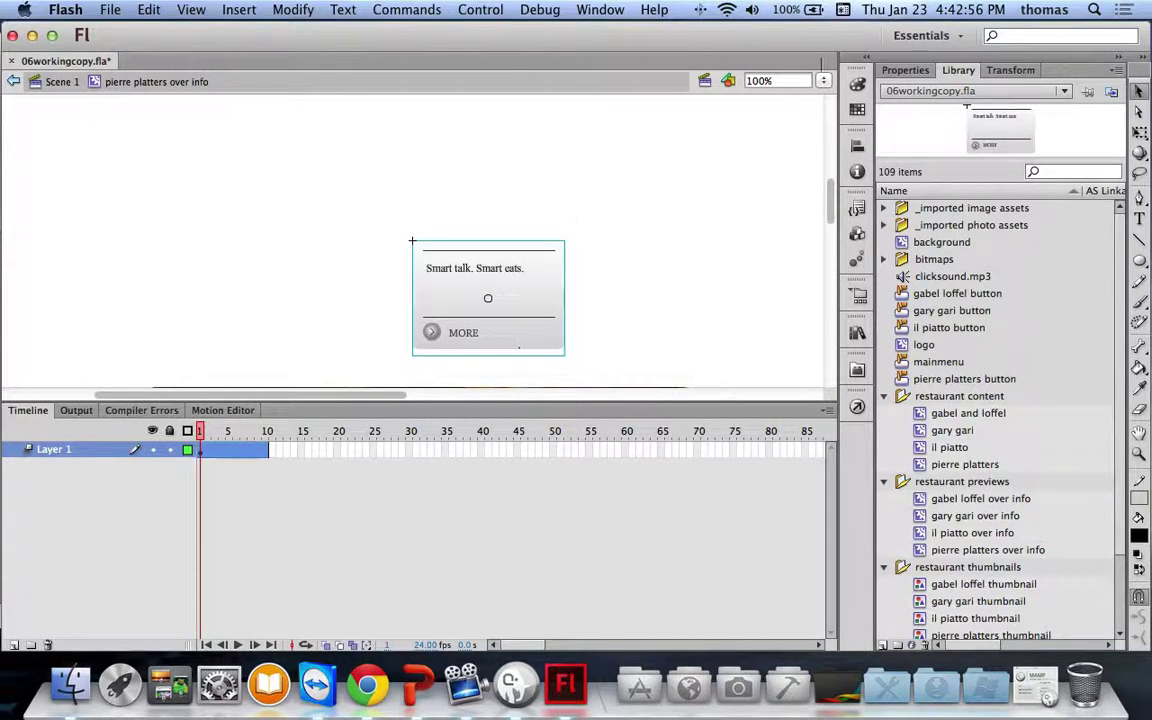
click(902, 68)
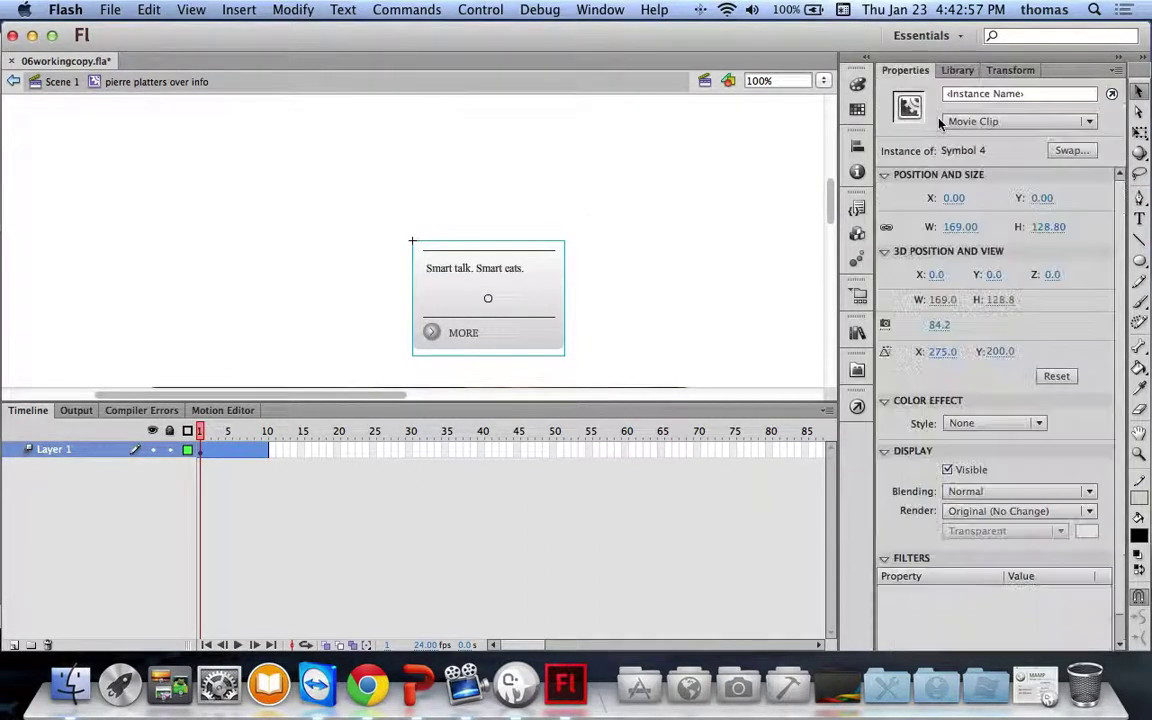
click(1030, 423)
click(979, 511)
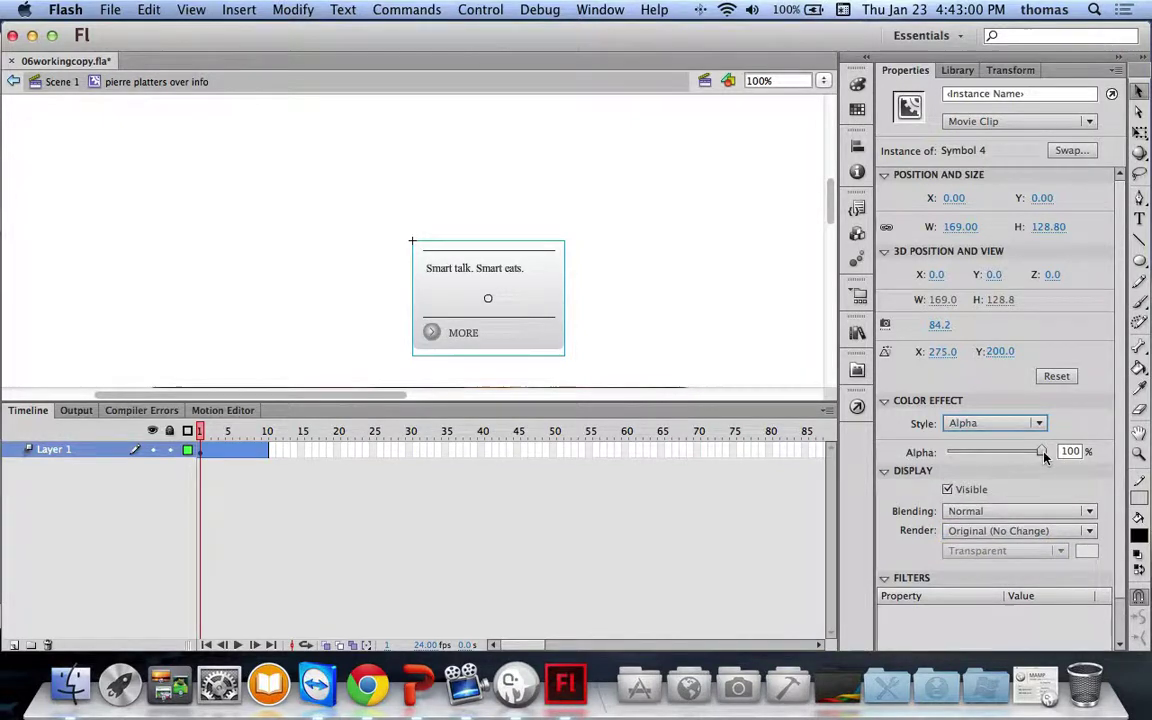
drag(1044, 456, 812, 419)
Set the pierre platters preview instance's alpha to 100% at frame 10, the end of the tween span
click(243, 461)
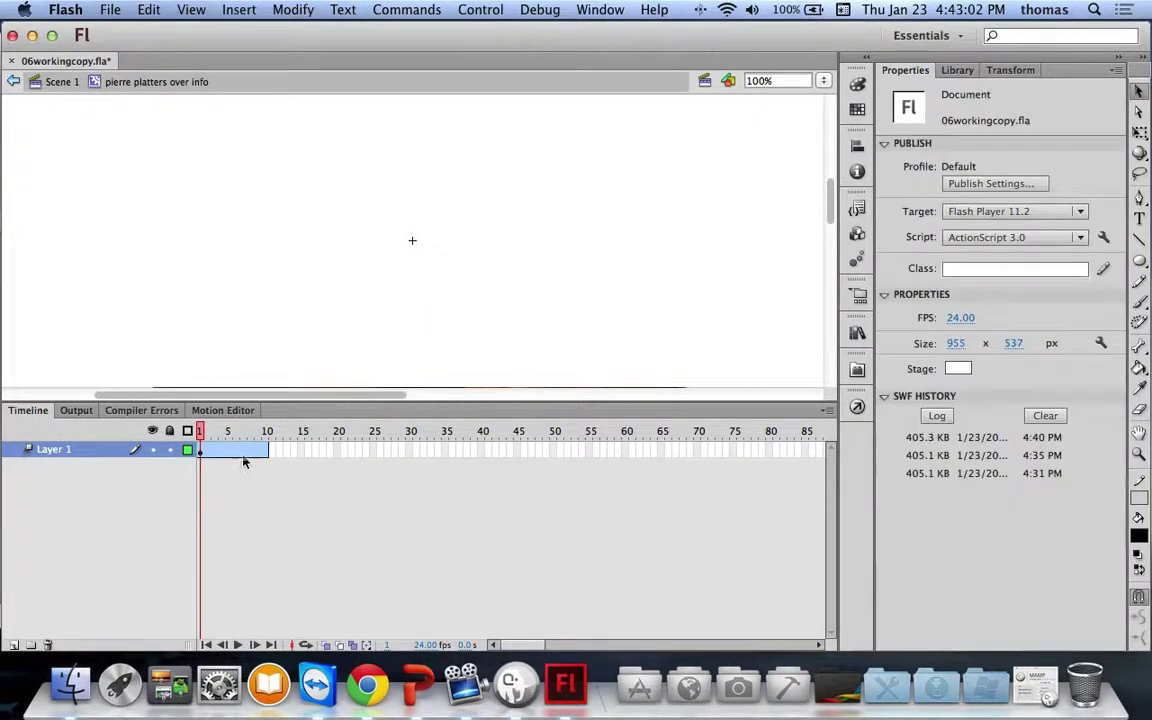
click(265, 450)
click(481, 295)
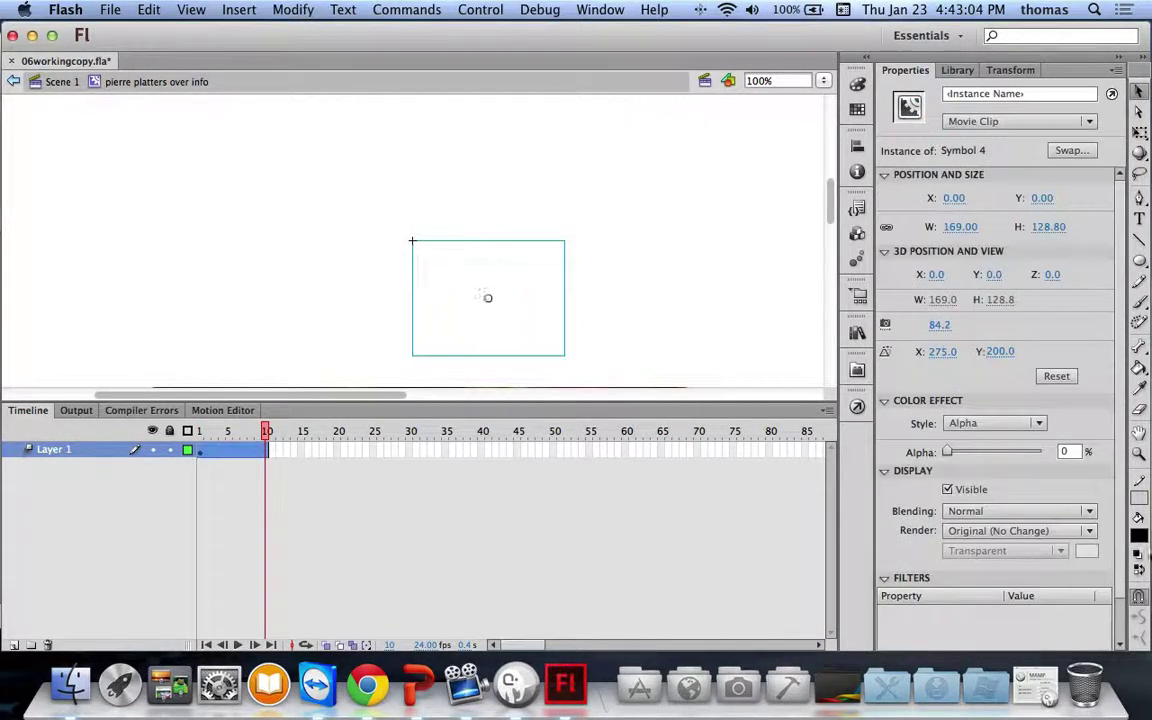
drag(949, 453, 1098, 455)
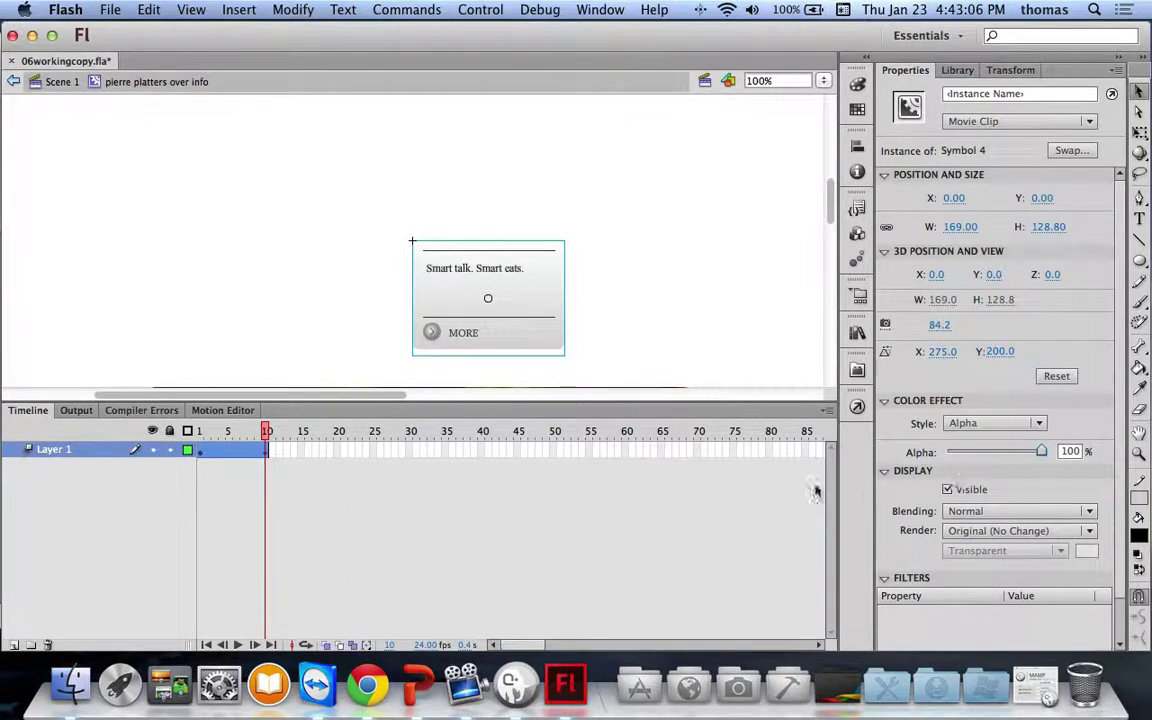
click(643, 321)
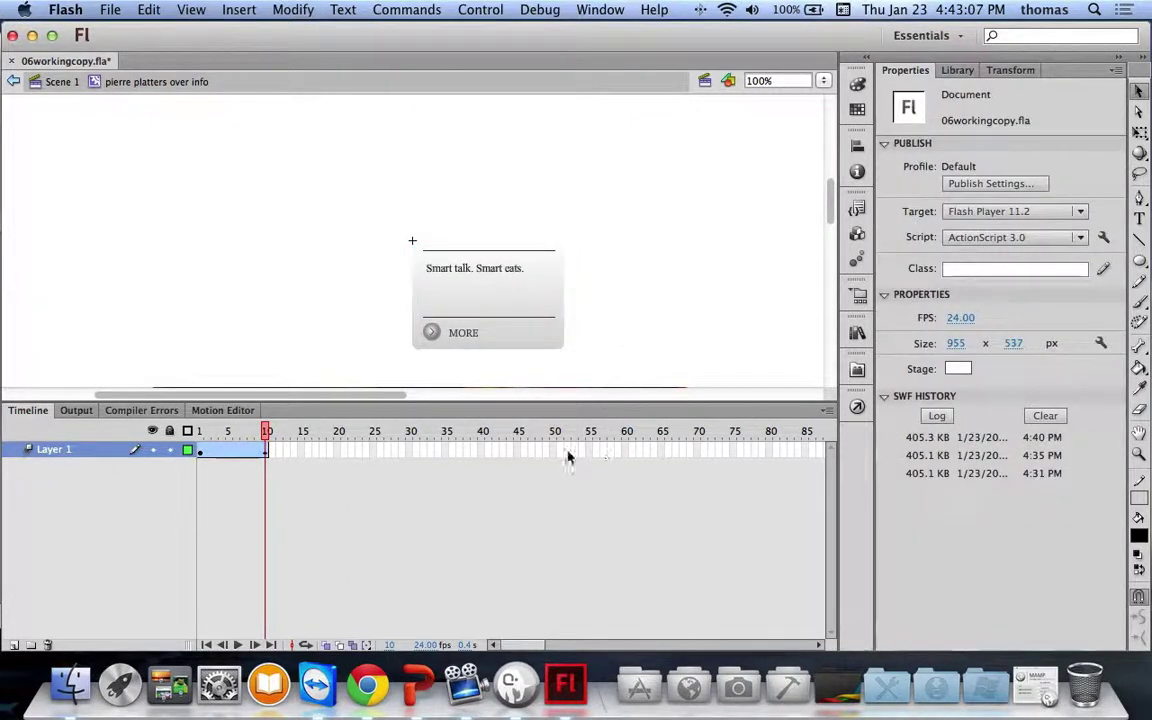
Add a new layer above Layer 1 in the pierre platters over info symbol and name it actions
click(14, 644)
click(65, 452)
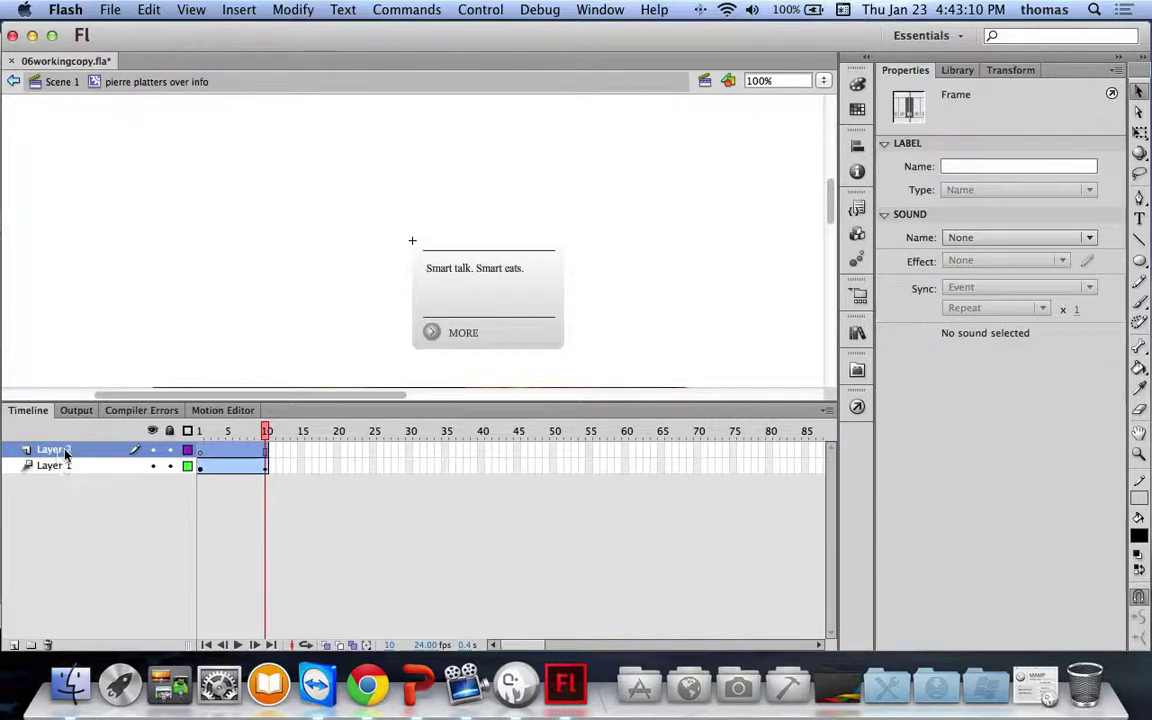
double_click(65, 452)
text(bctions)
key(Return)
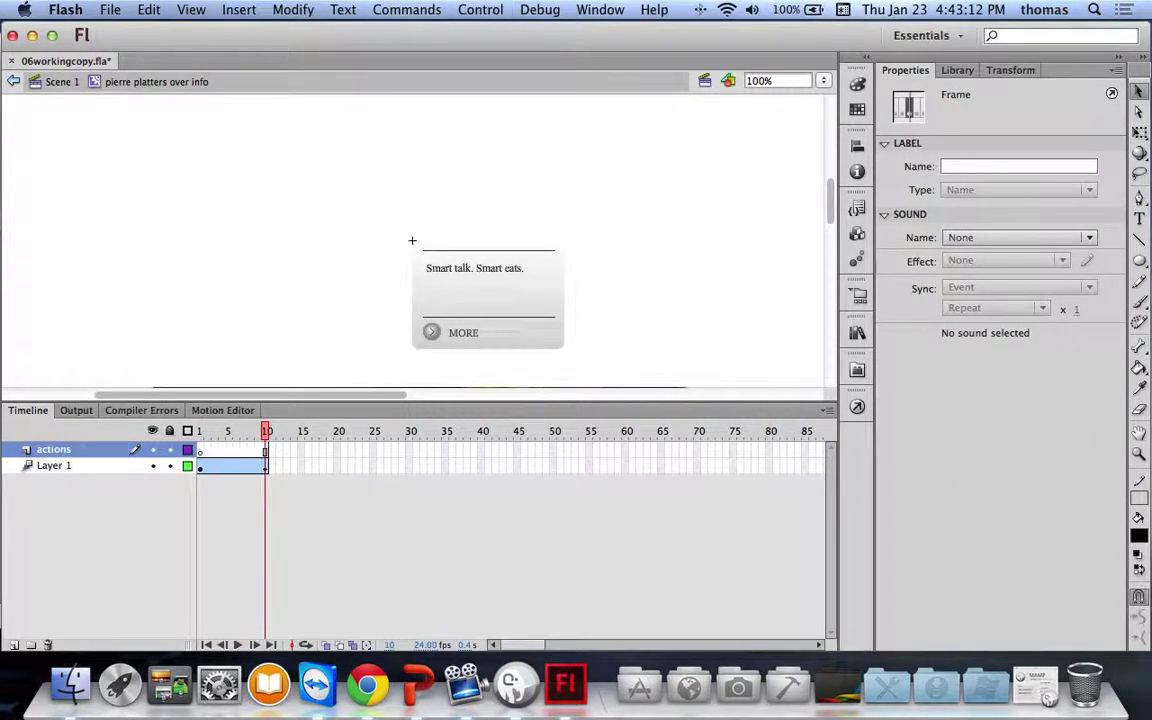
Insert a keyframe at frame 10 of the pierre platters over info symbol's actions layer
click(266, 452)
right_click(266, 452)
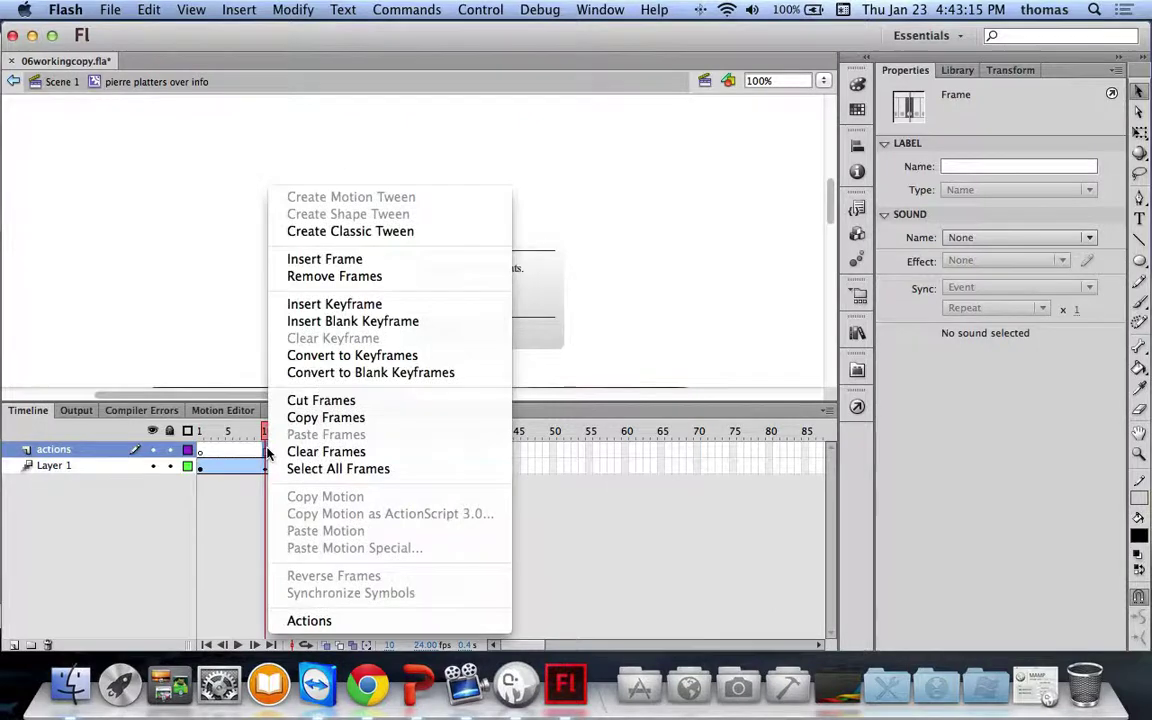
click(345, 305)
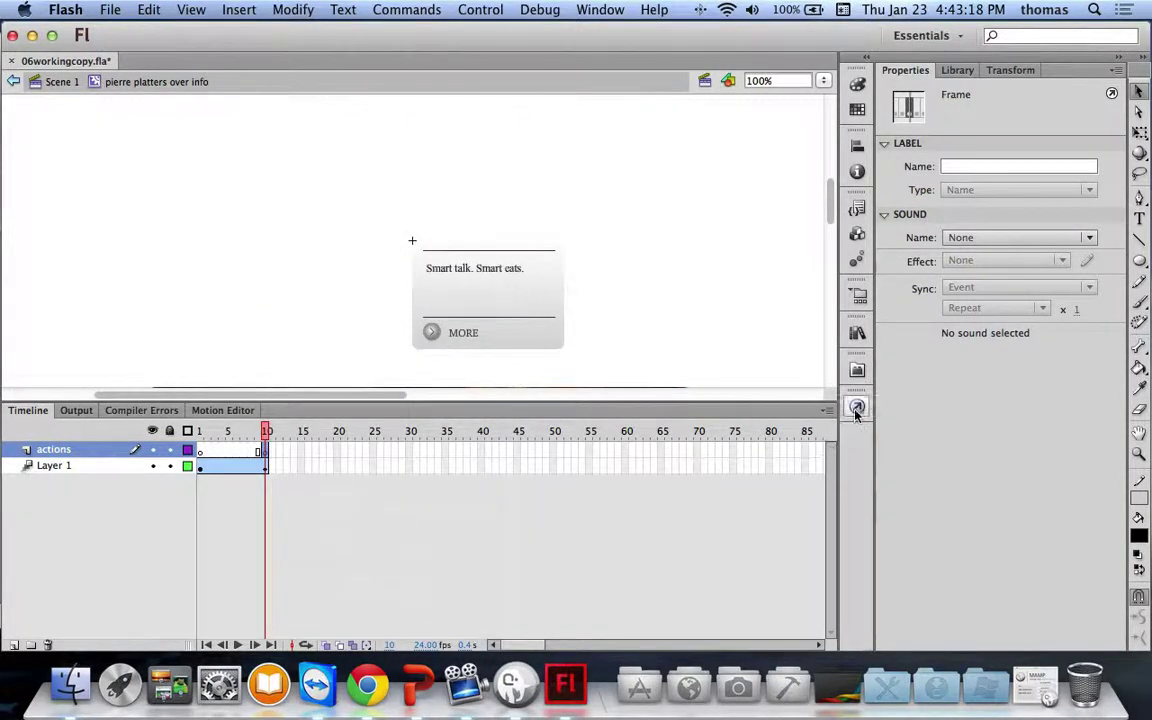
Add a stop(); command to frame 10 of the pierre platters over info symbol's actions layer, save the file, and return to Scene 1
click(857, 407)
text(stop)
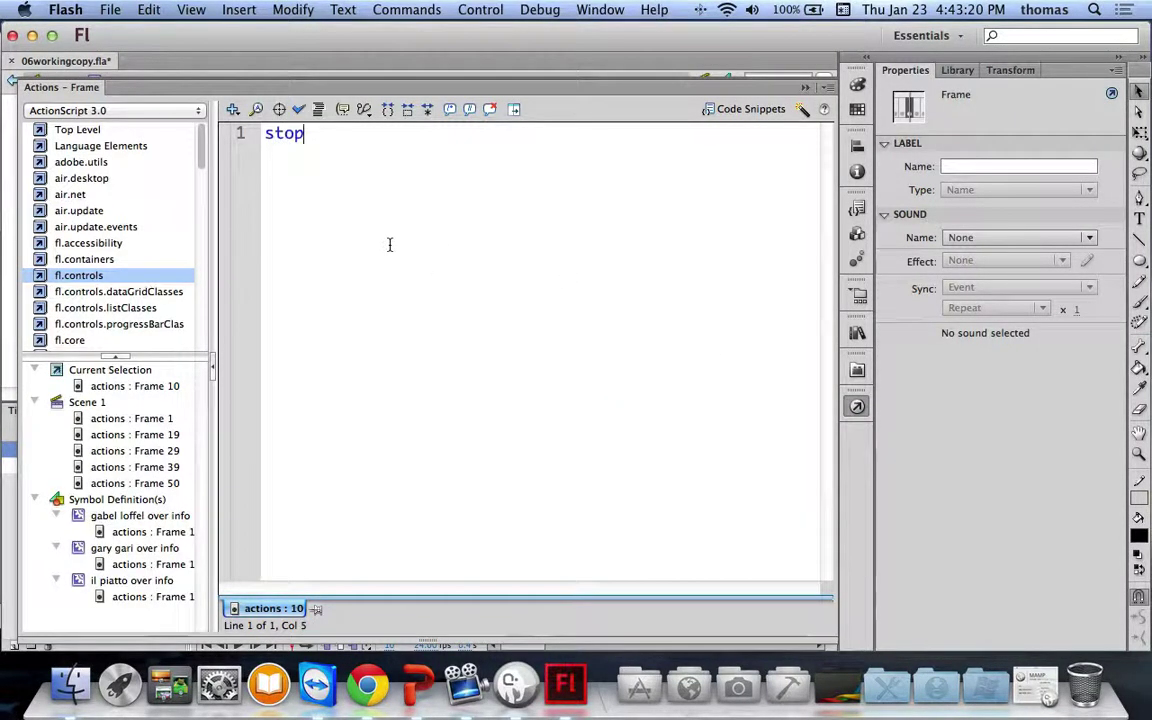
text(();)
key(super+s)
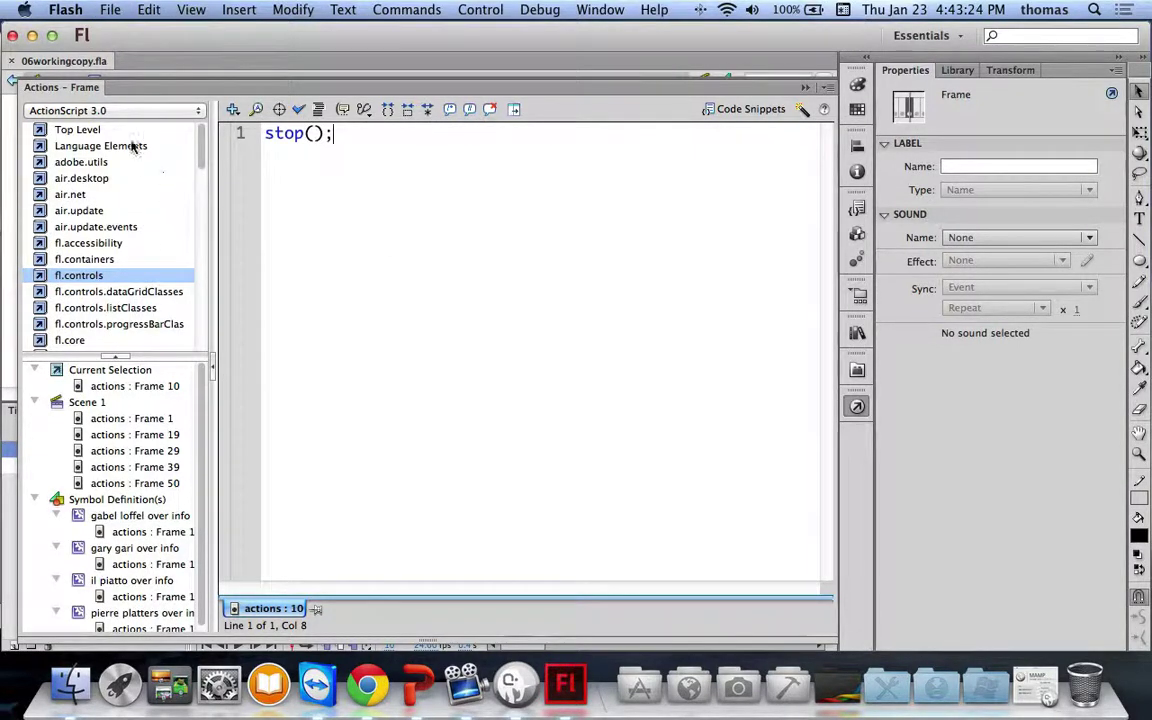
click(726, 79)
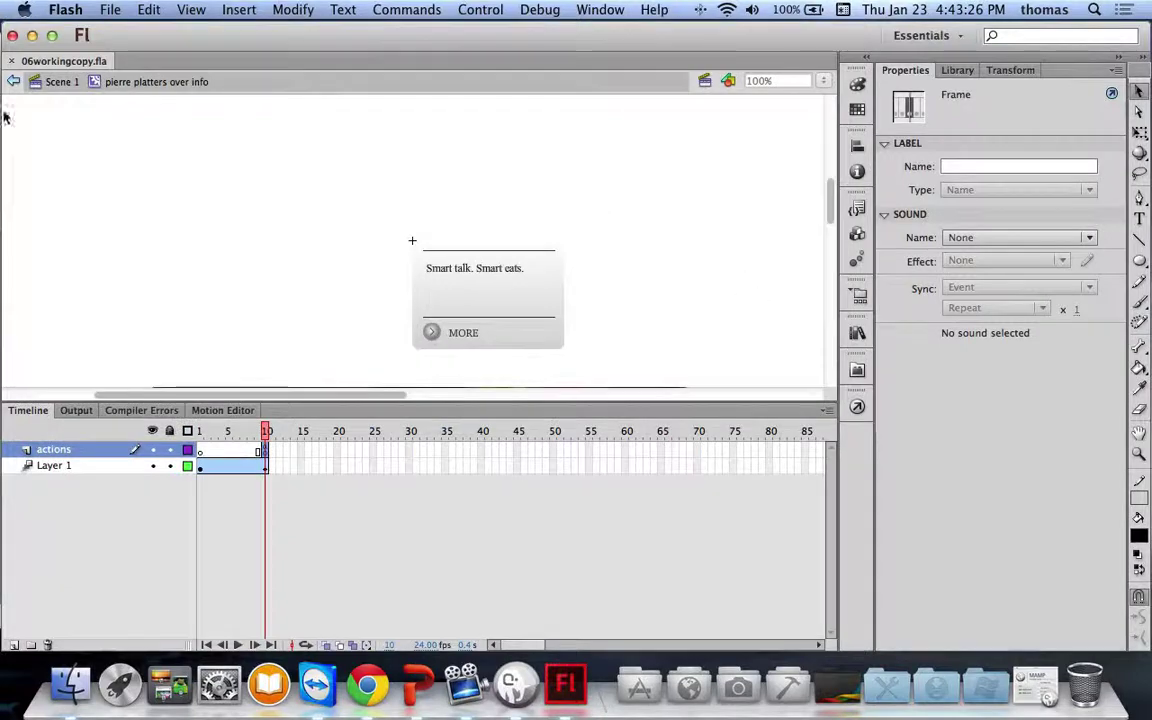
click(66, 88)
Test the movie by checking the restaurant buttons' previews and detail panels, returning to the main menu between them, and close the test window
key(super+Return)
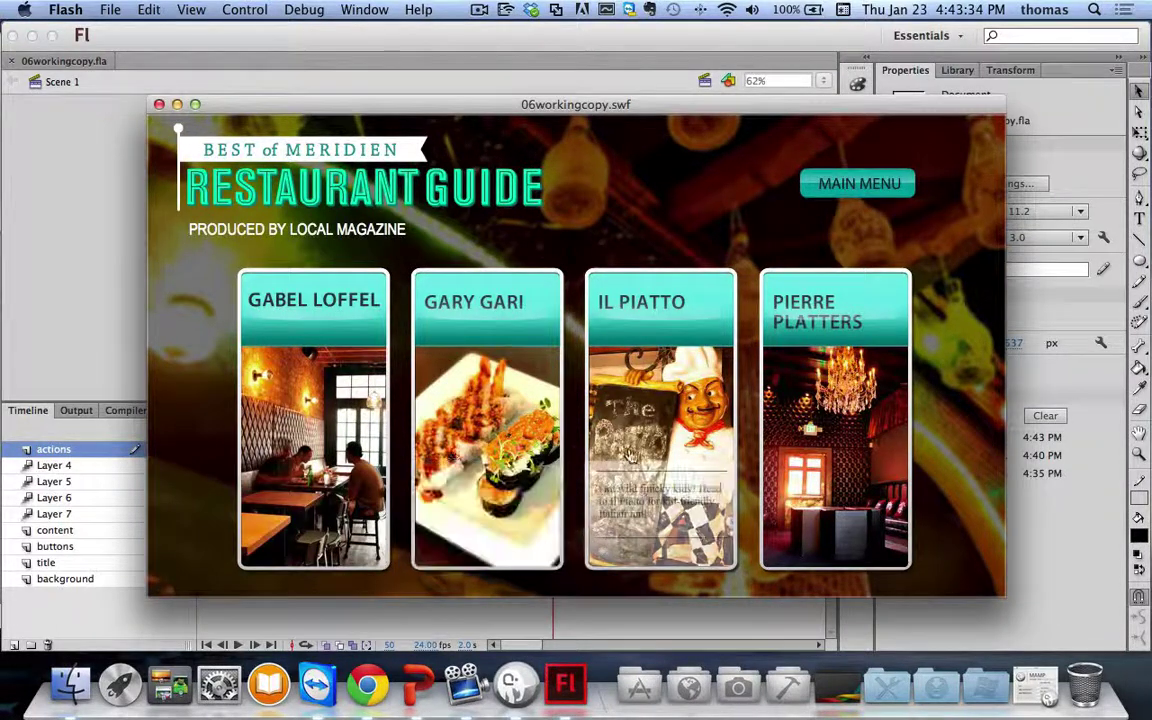
click(801, 459)
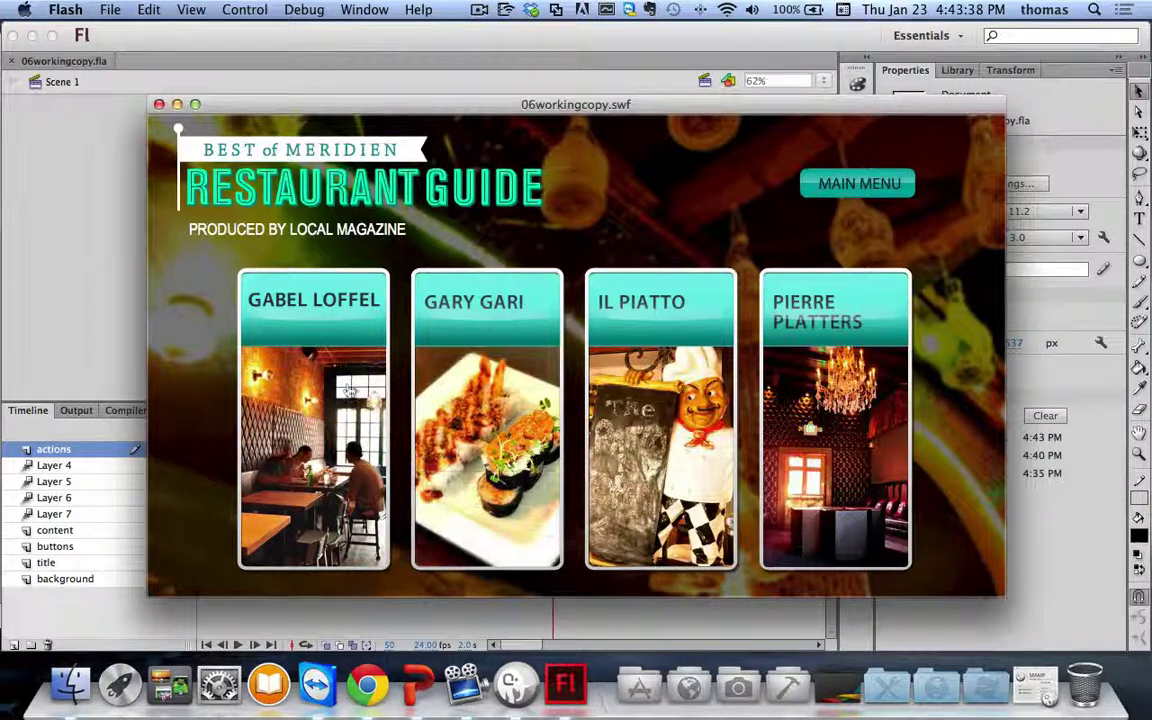
click(850, 188)
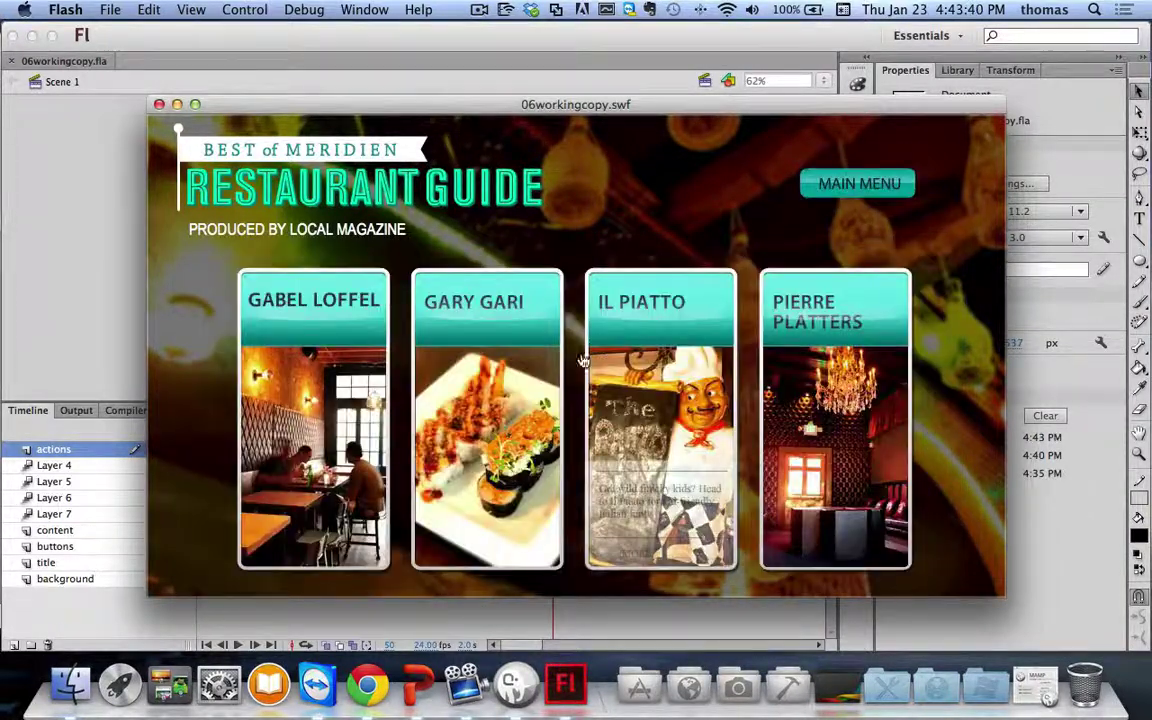
click(540, 368)
click(812, 188)
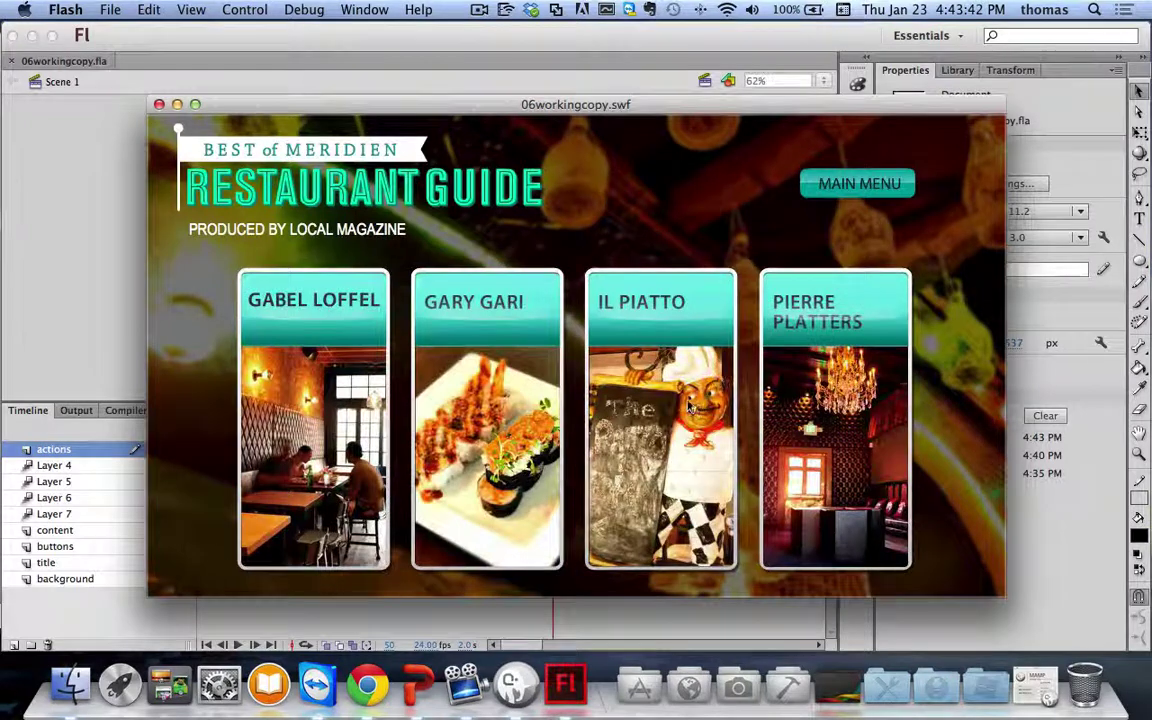
click(645, 365)
click(857, 186)
click(835, 410)
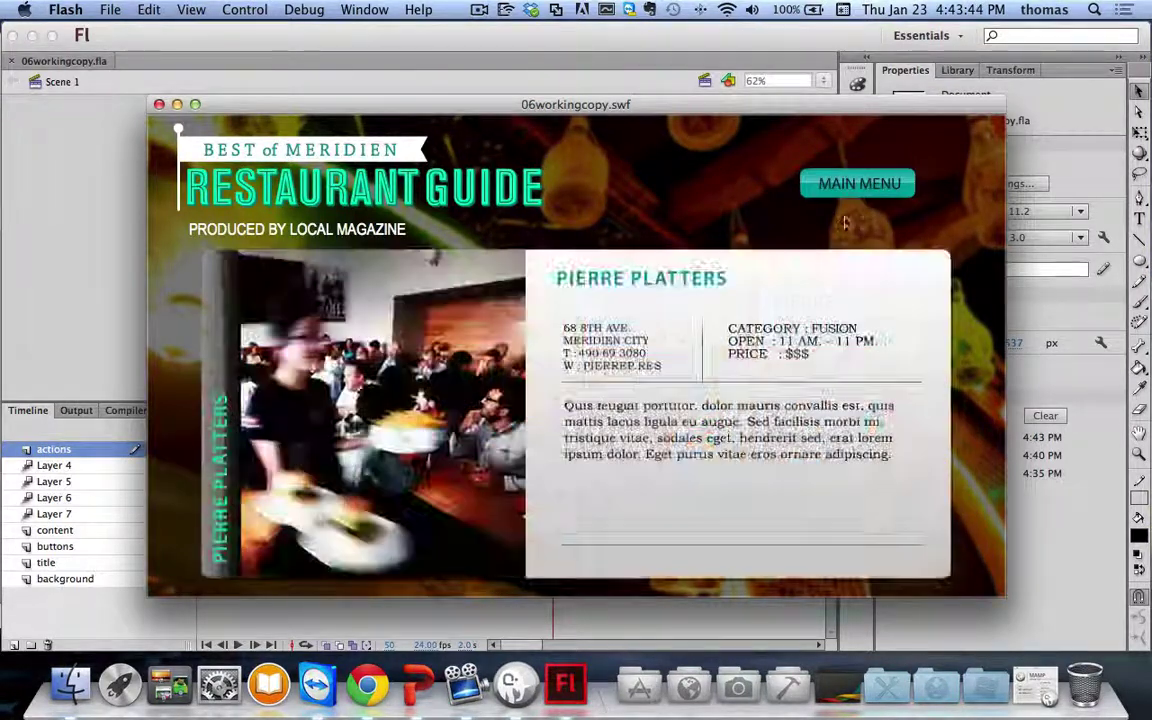
click(857, 186)
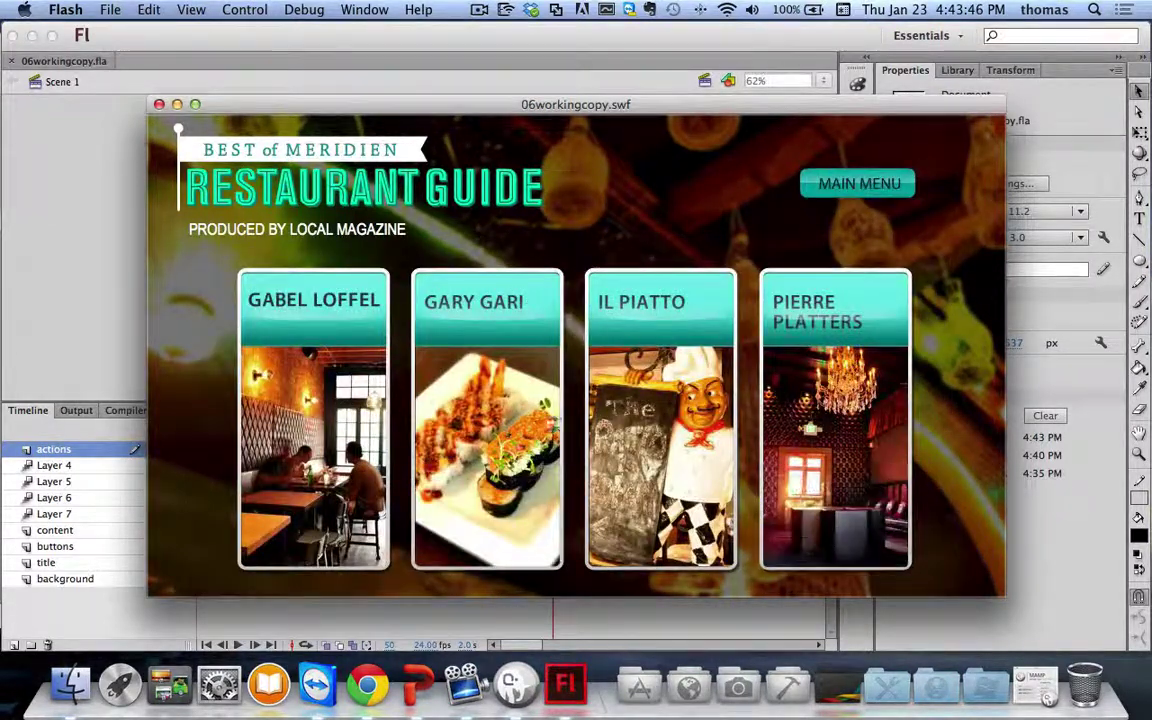
click(158, 105)
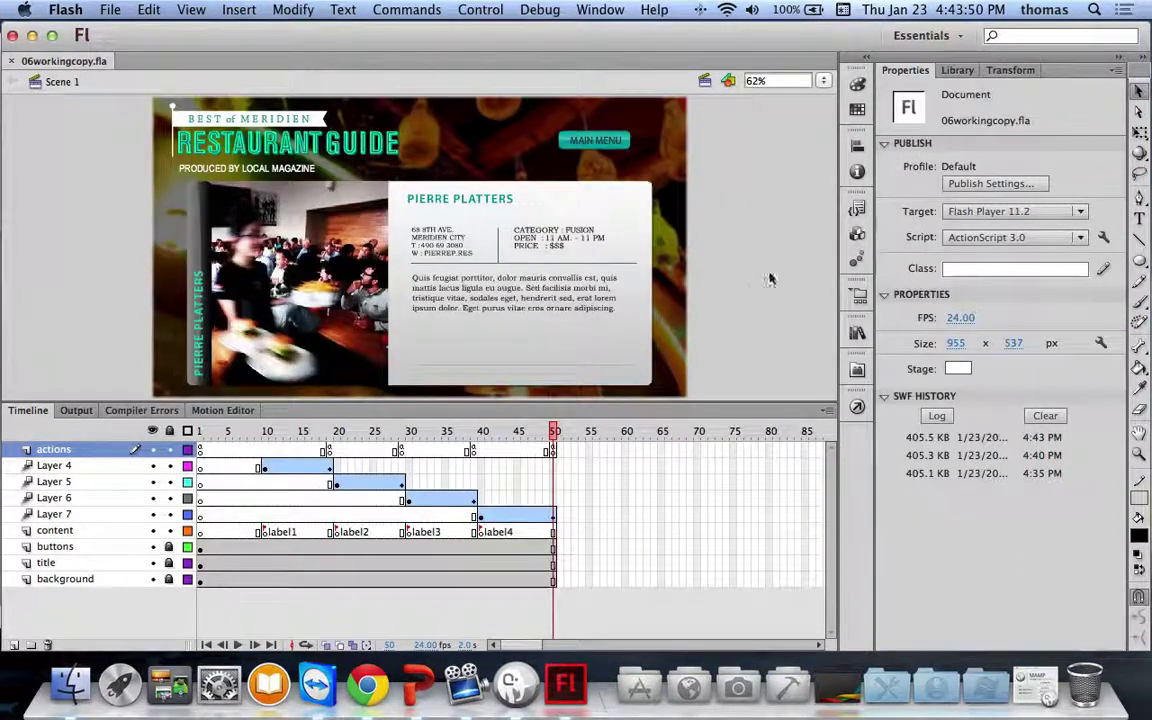